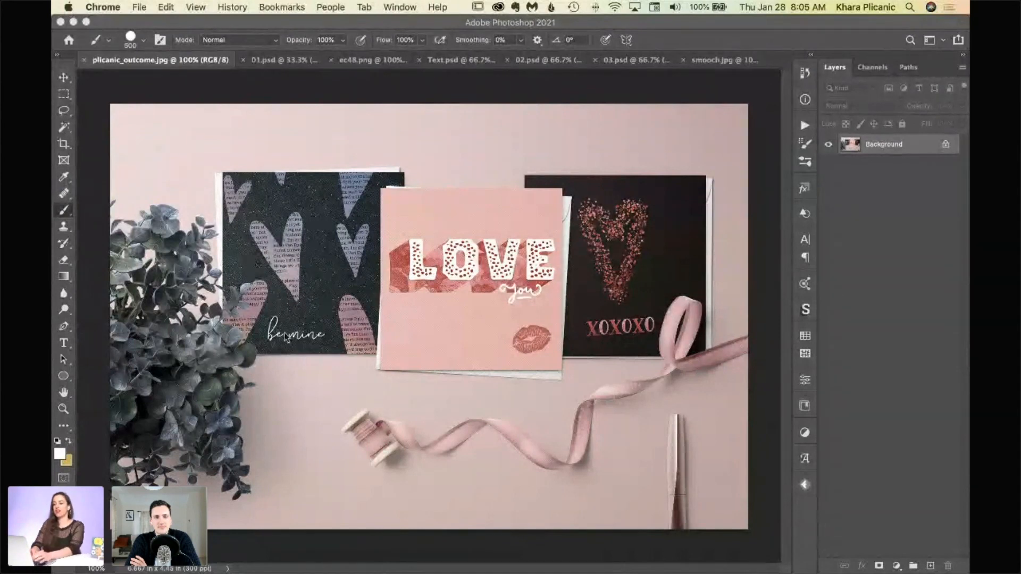
# Examine the finished card mockup up close, focusing on the heart pattern and lettering of the "be mine" card
pyautogui.press('super')
pyautogui.press('super+=')
pyautogui.click(313, 217)
pyautogui.press('super+=')
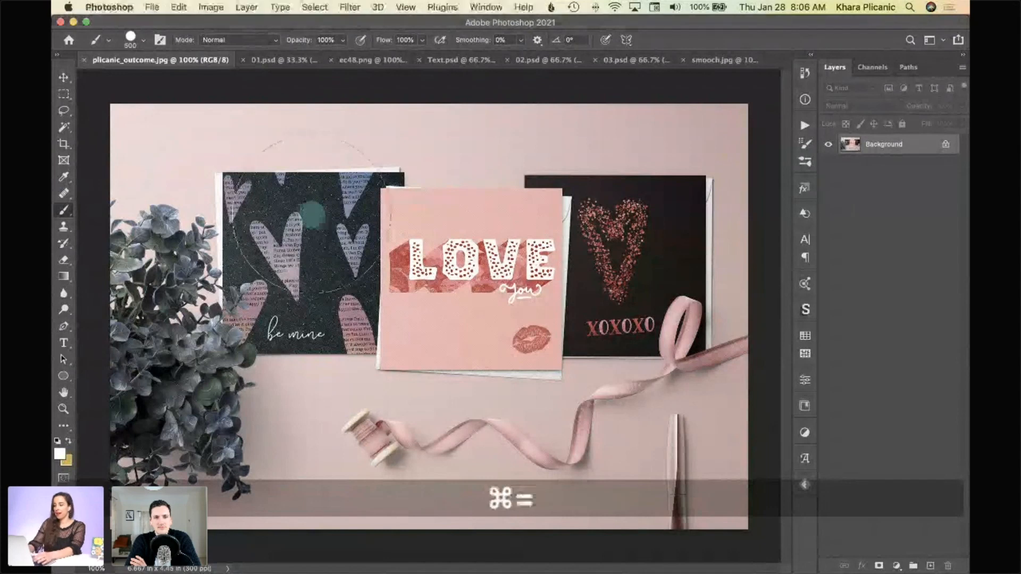
pyautogui.press('super+=')
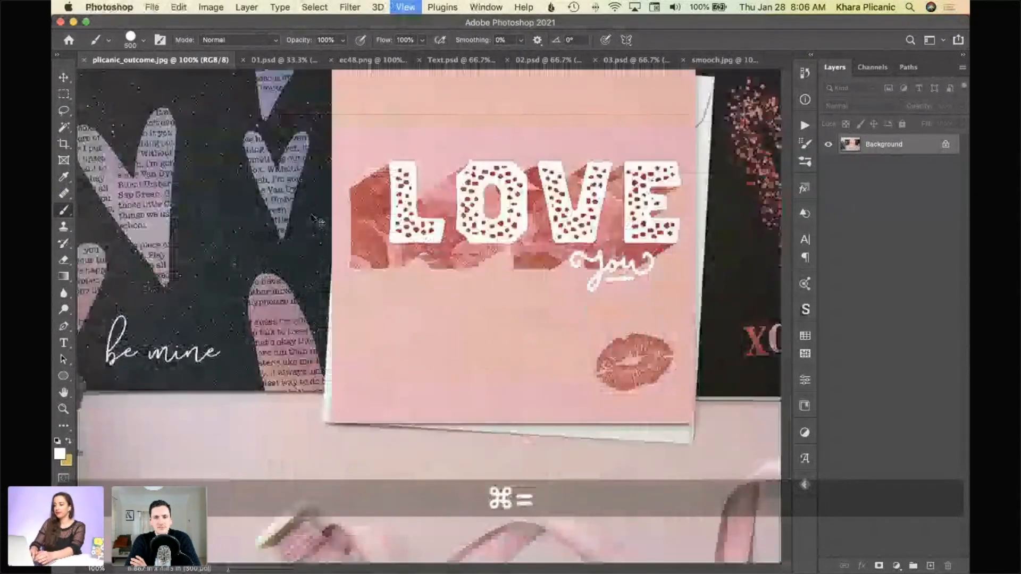
pyautogui.press('super+=')
pyautogui.press('super+=')
pyautogui.moveTo(383, 216); pyautogui.dragTo(247, 249)
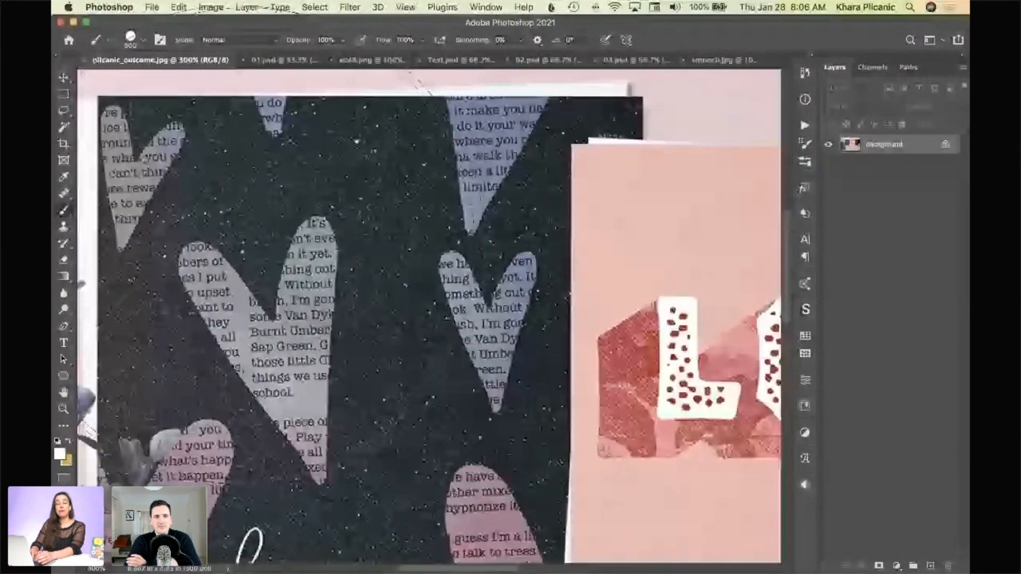
pyautogui.moveTo(410, 374); pyautogui.dragTo(391, 250)
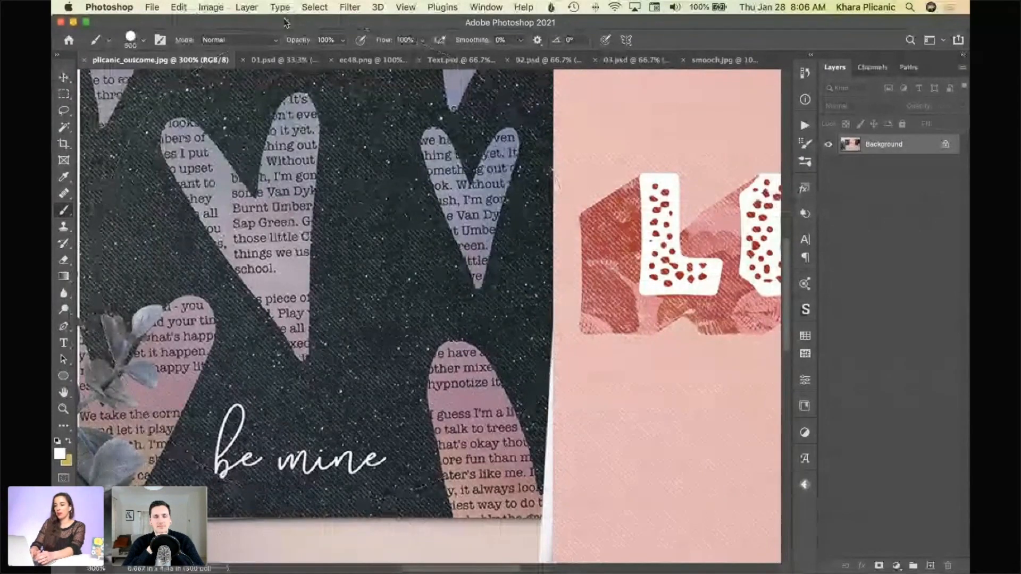
# Switch to the 01.psd document and show the sunset sky layer, Layer 0 copy
pyautogui.click(289, 61)
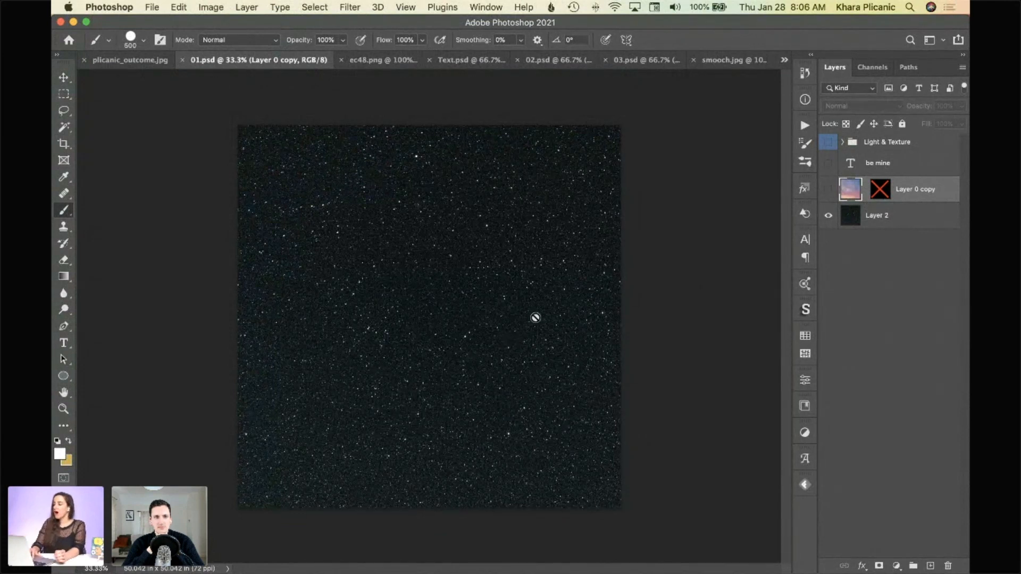
pyautogui.click(829, 190)
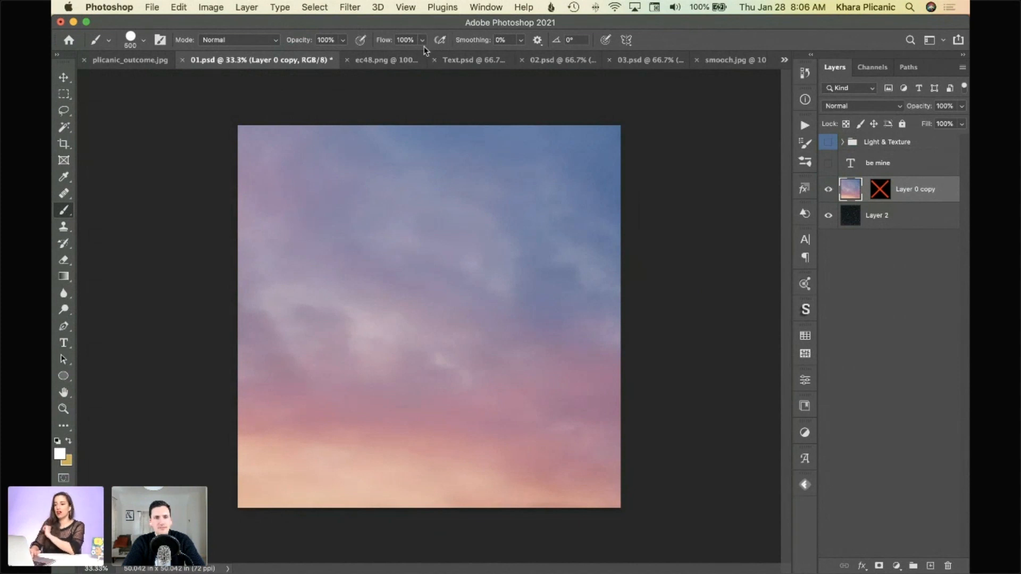
# Select the whole canvas of ec48.png and define the black heart as a brush preset named Heart
pyautogui.click(392, 62)
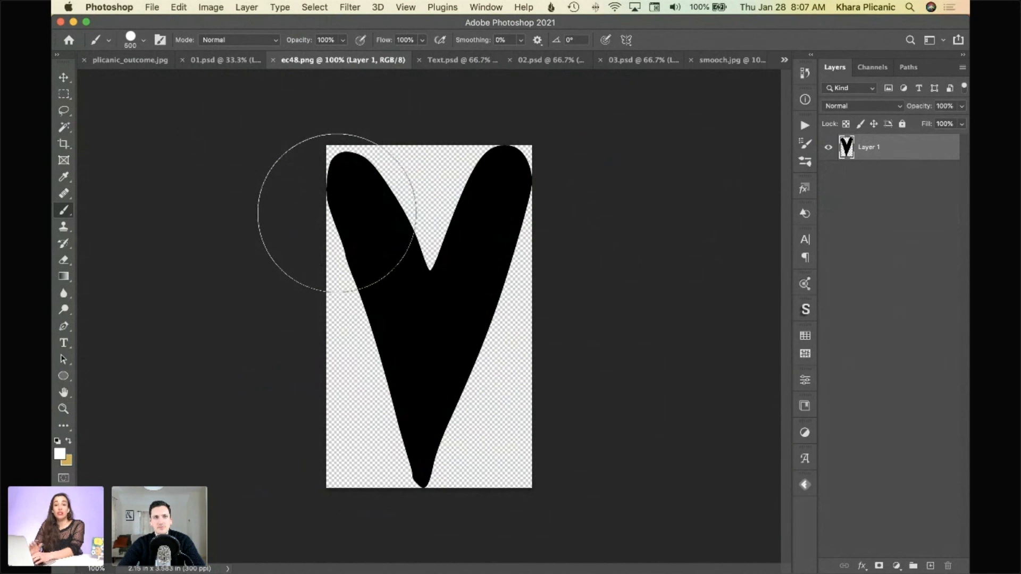
pyautogui.press('super+a')
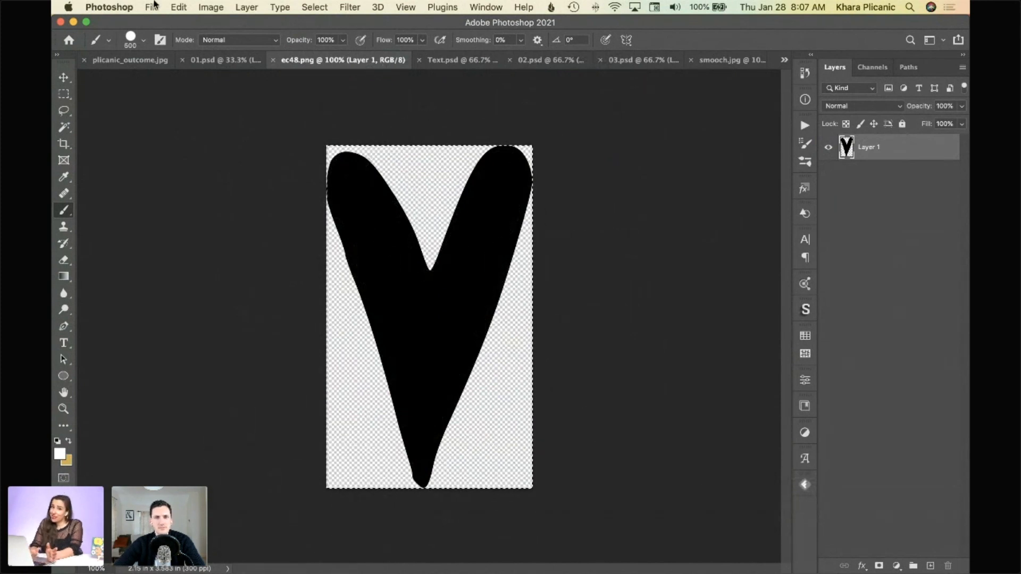
pyautogui.click(181, 8)
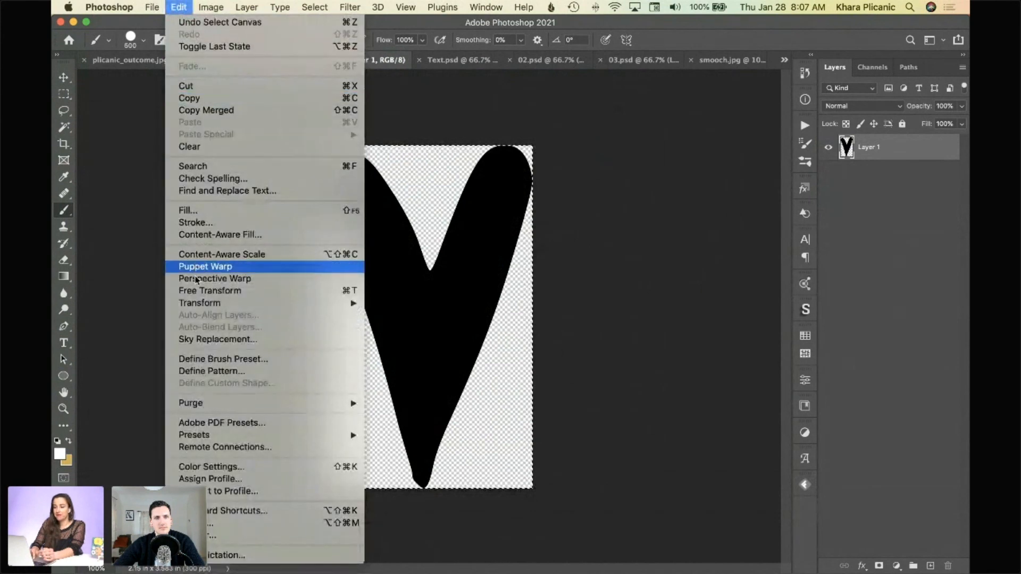
pyautogui.click(282, 363)
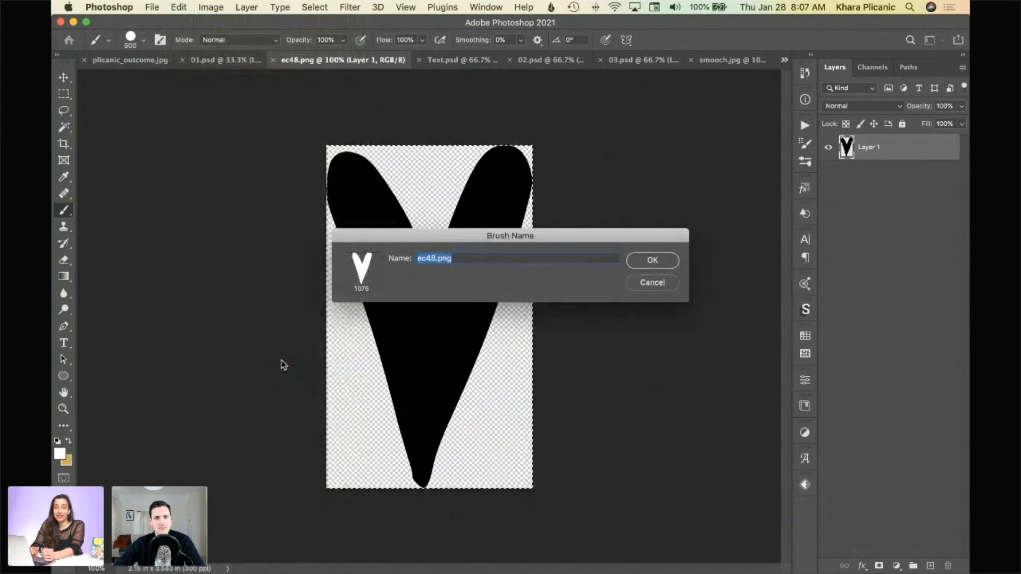
pyautogui.write('H')
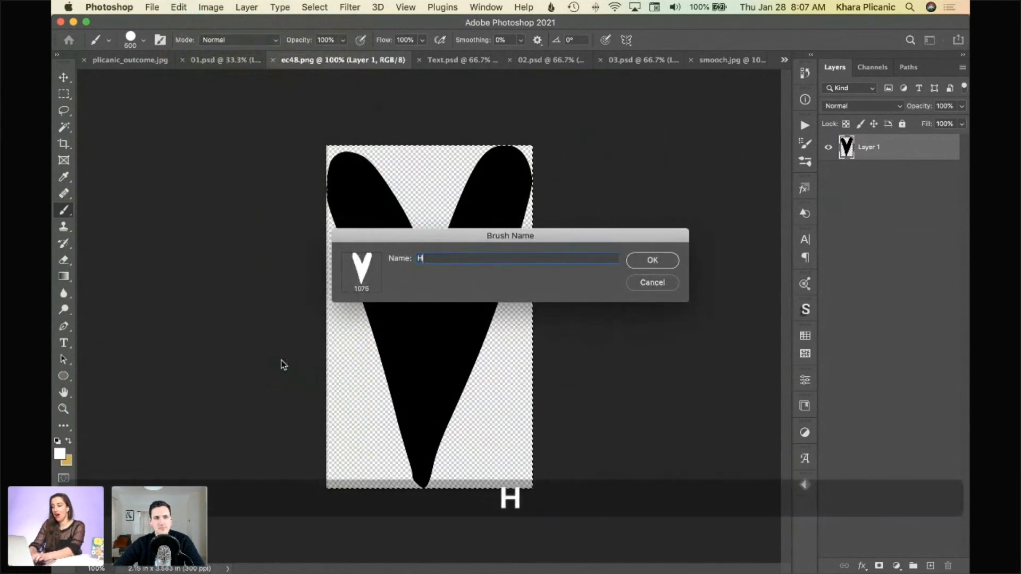
pyautogui.write('eart')
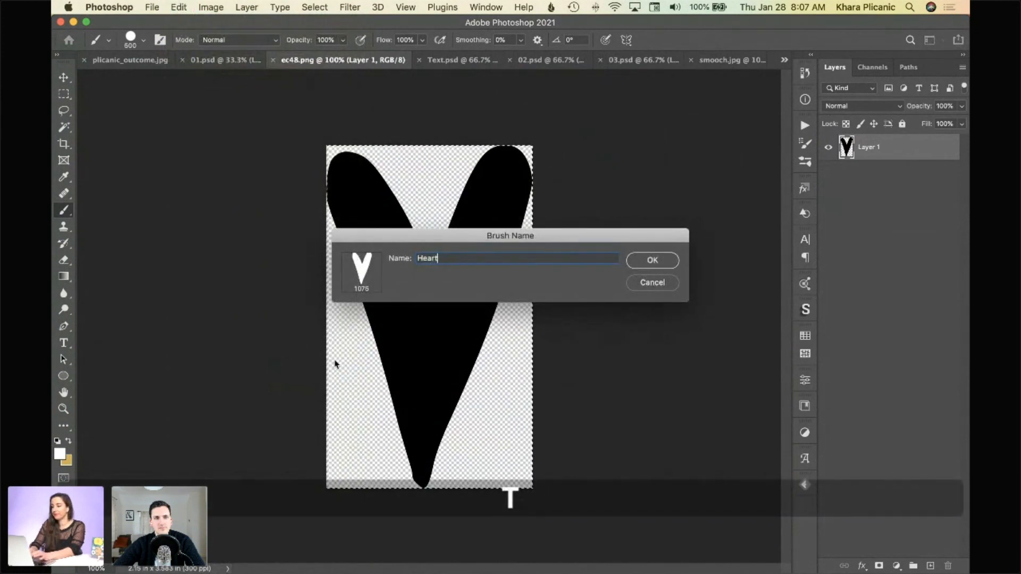
pyautogui.click(663, 261)
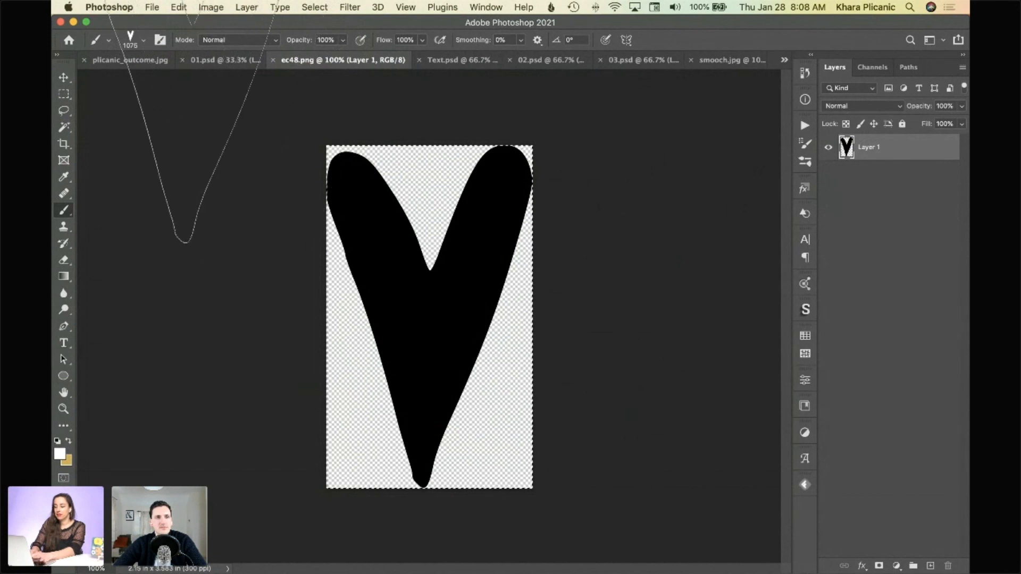
# Re-enable and target the black layer mask of Layer 0 copy in 01.psd, ready to paint on it with a white brush
pyautogui.press('v')
pyautogui.click(208, 60)
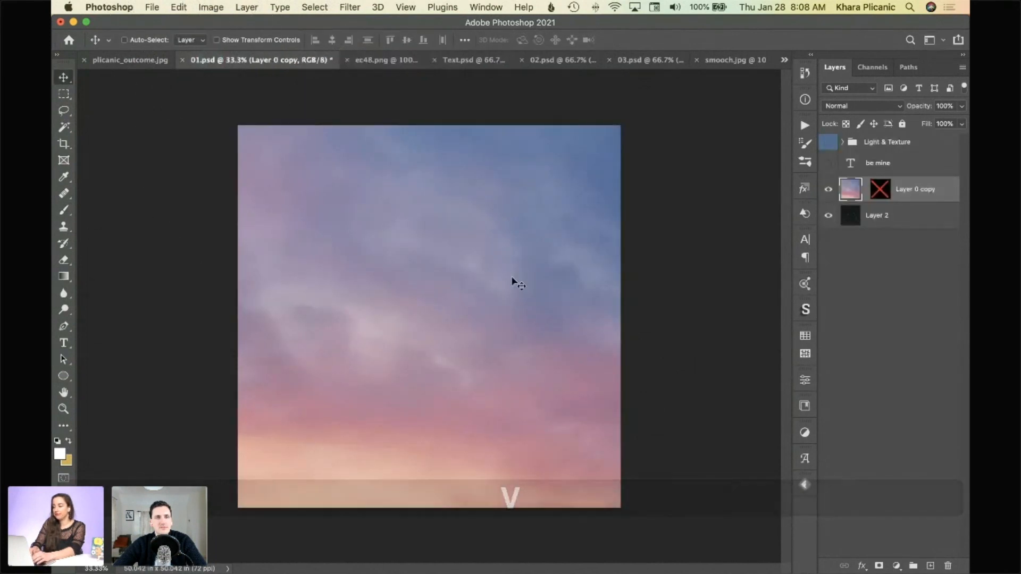
pyautogui.keyDown('shift'); pyautogui.click(883, 195); pyautogui.keyUp('shift')
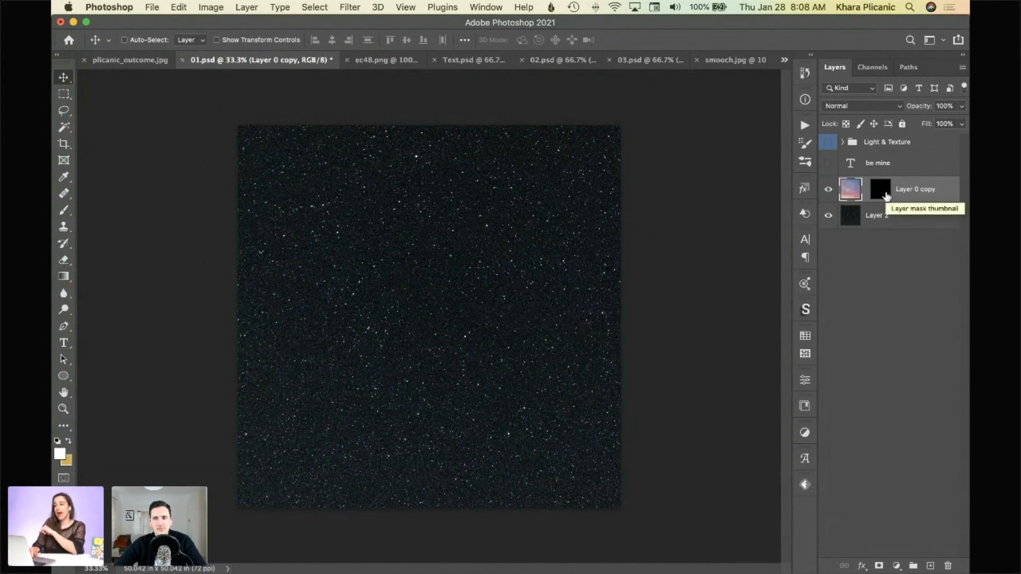
pyautogui.click(886, 195)
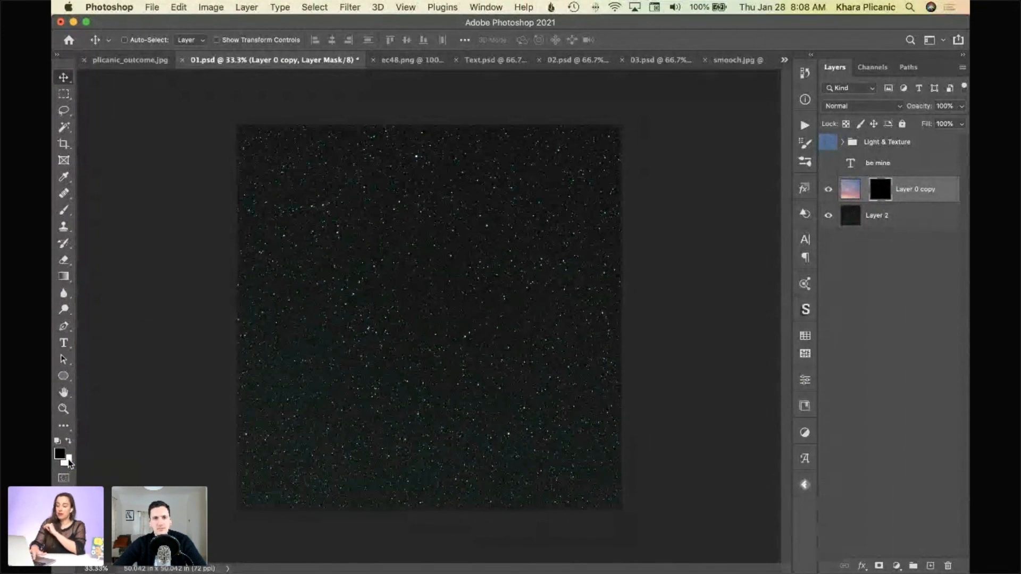
pyautogui.press('x')
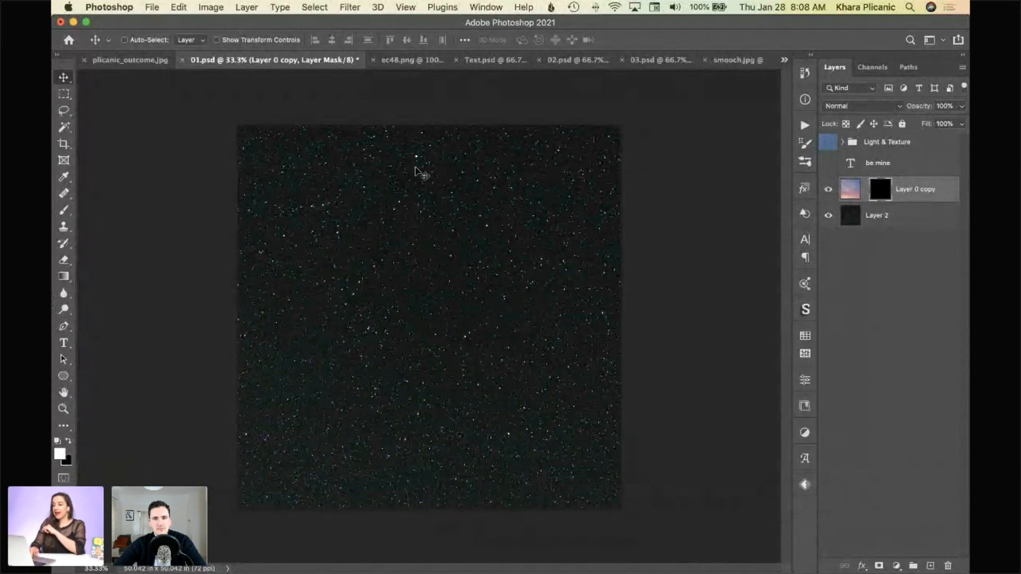
pyautogui.press('b')
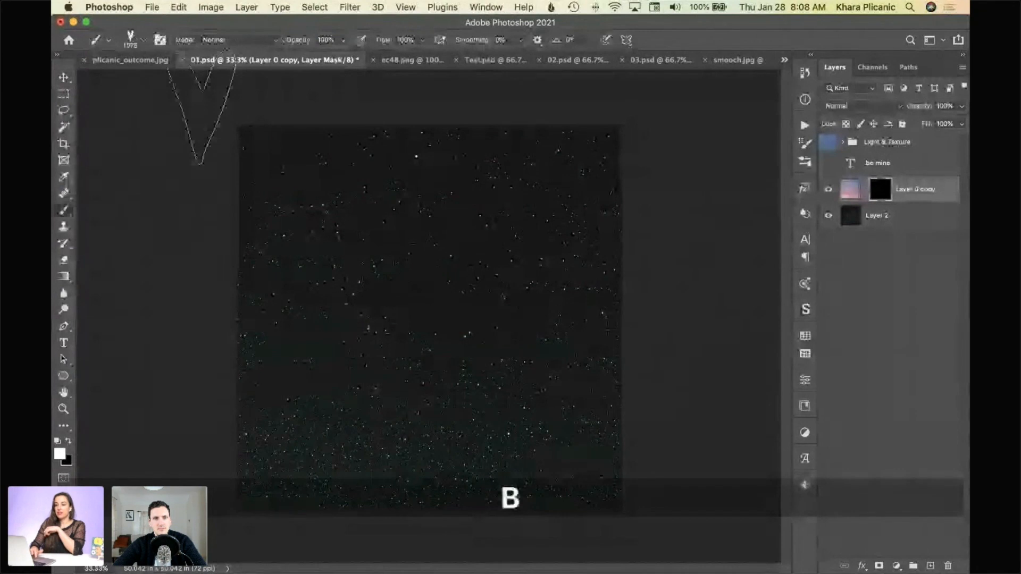
# Look up the newly defined heart brush at the end of the brush preset list
pyautogui.click(140, 42)
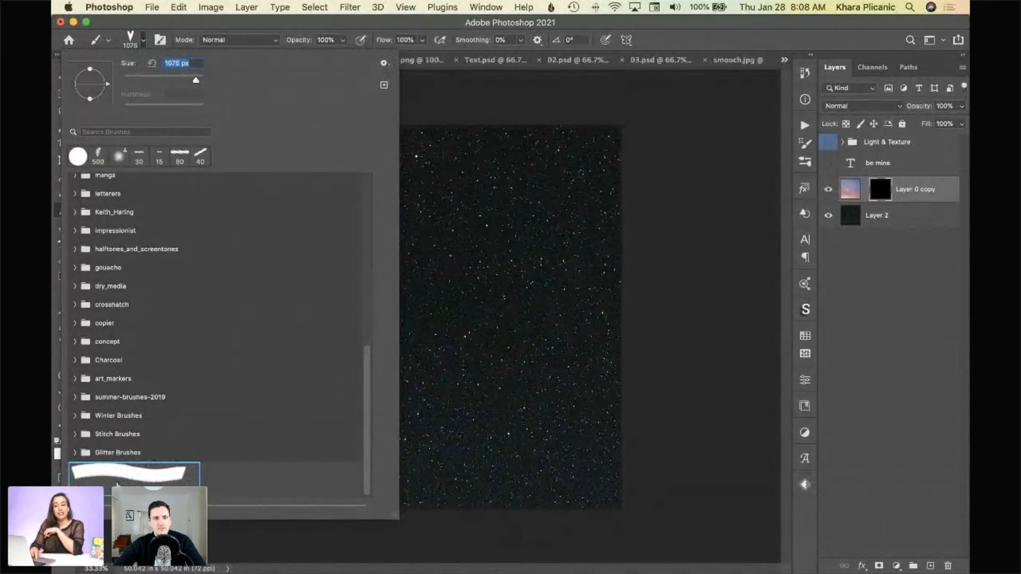
pyautogui.click(130, 39)
pyautogui.click(131, 40)
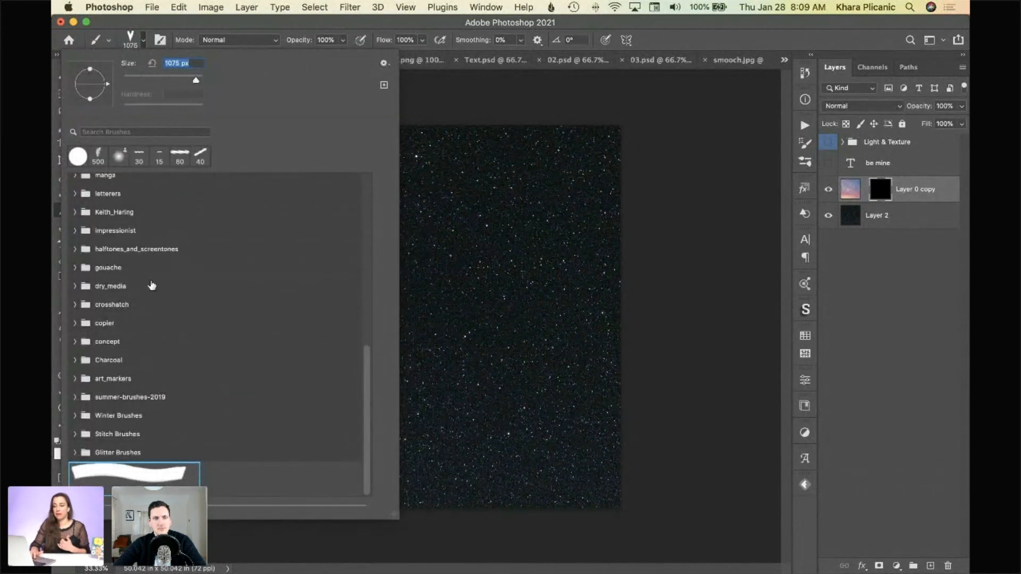
pyautogui.moveTo(366, 368)
pyautogui.mouseDown()
pyautogui.moveTo(353, 425)
pyautogui.moveTo(371, 477)
pyautogui.moveTo(340, 485)
pyautogui.mouseUp()
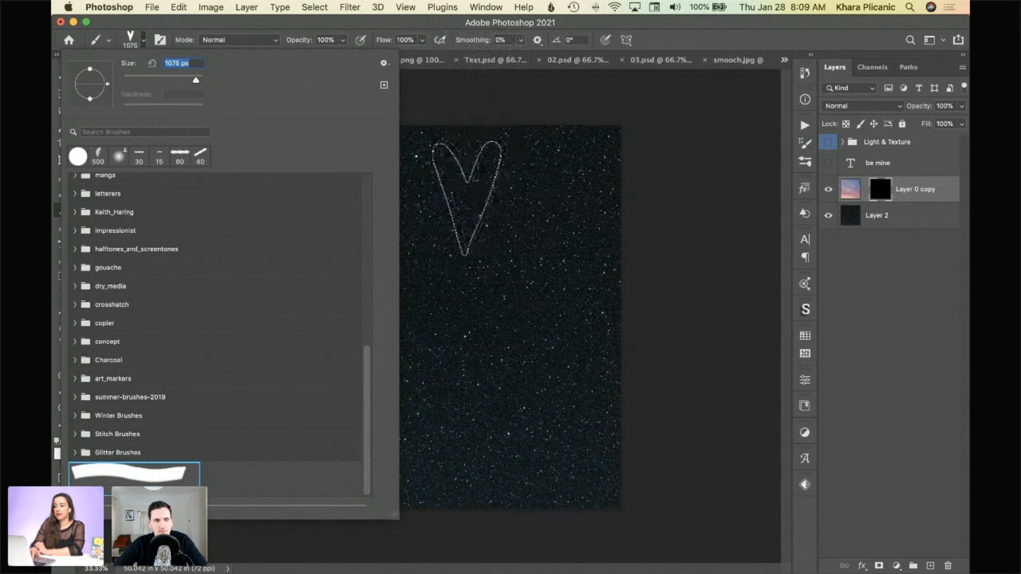
# Stamp one heart near the upper edge of the sky layer's mask, try a continuous stroke, and undo that stroke
pyautogui.click(468, 195)
pyautogui.moveTo(270, 277); pyautogui.dragTo(426, 394)
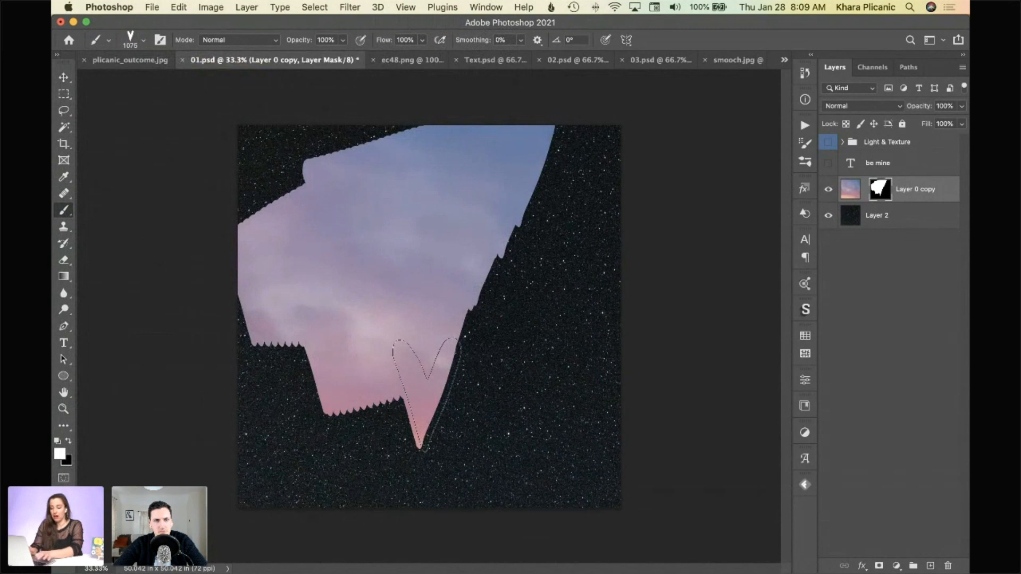
pyautogui.press('super+z')
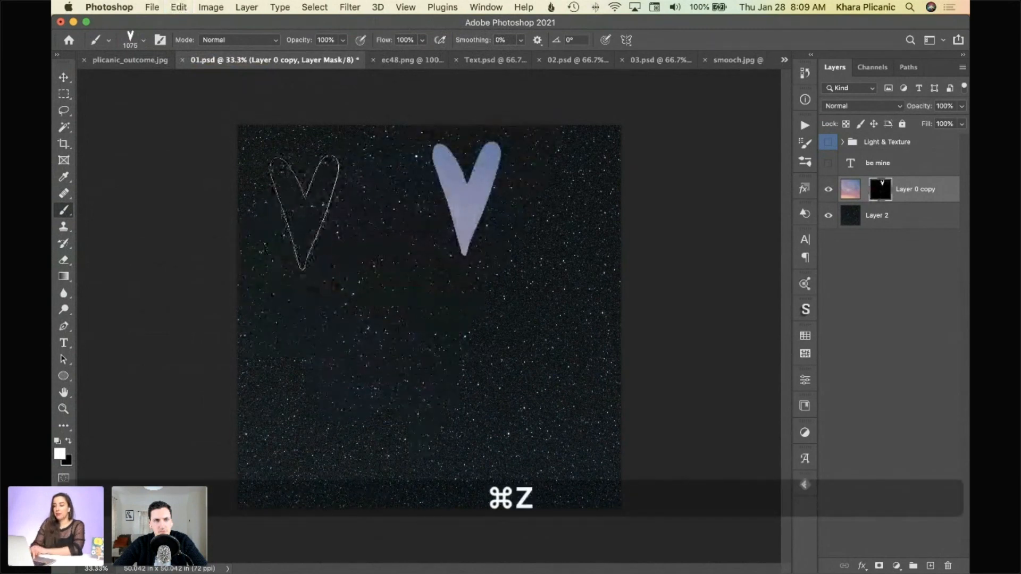
# Stamp six more separate white hearts across the mask of Layer 0 copy
pyautogui.click(305, 212)
pyautogui.click(425, 346)
pyautogui.click(537, 300)
pyautogui.click(534, 445)
pyautogui.click(312, 363)
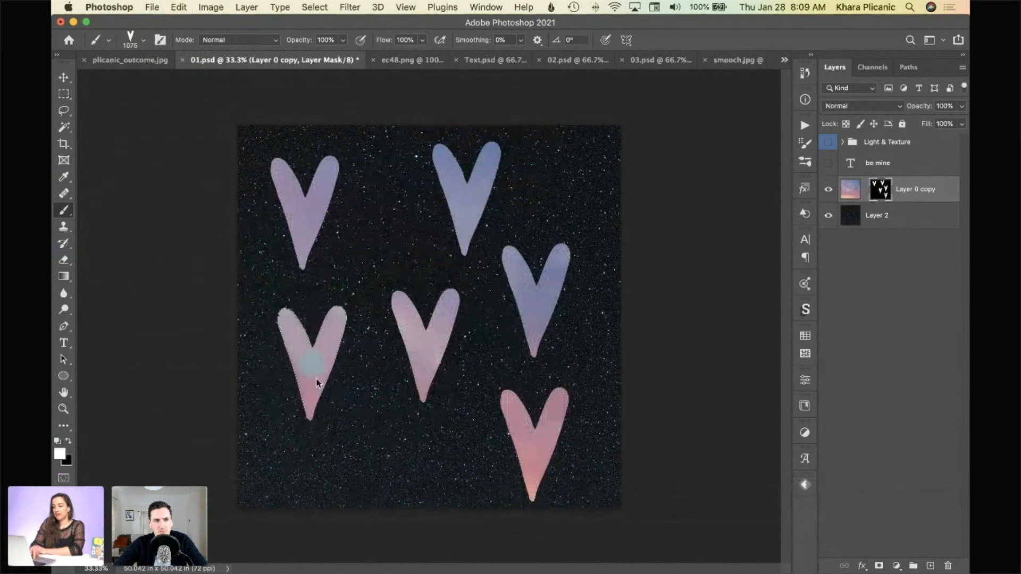
pyautogui.click(365, 485)
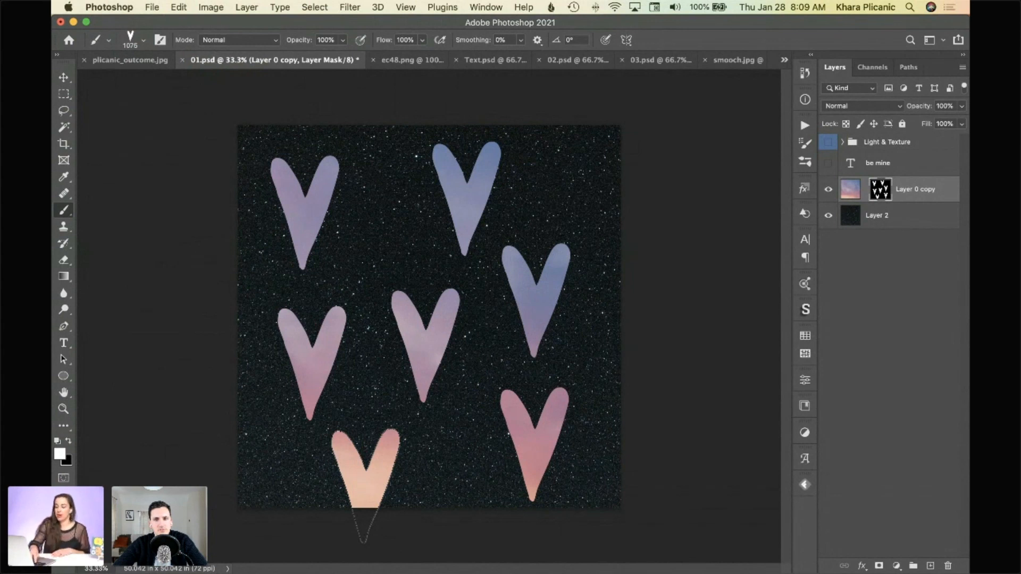
# Undo all the heart stamps on the mask of Layer 0 copy
pyautogui.press('super+z')
pyautogui.press('super+z')
pyautogui.press('super+z')
pyautogui.press('super+z')
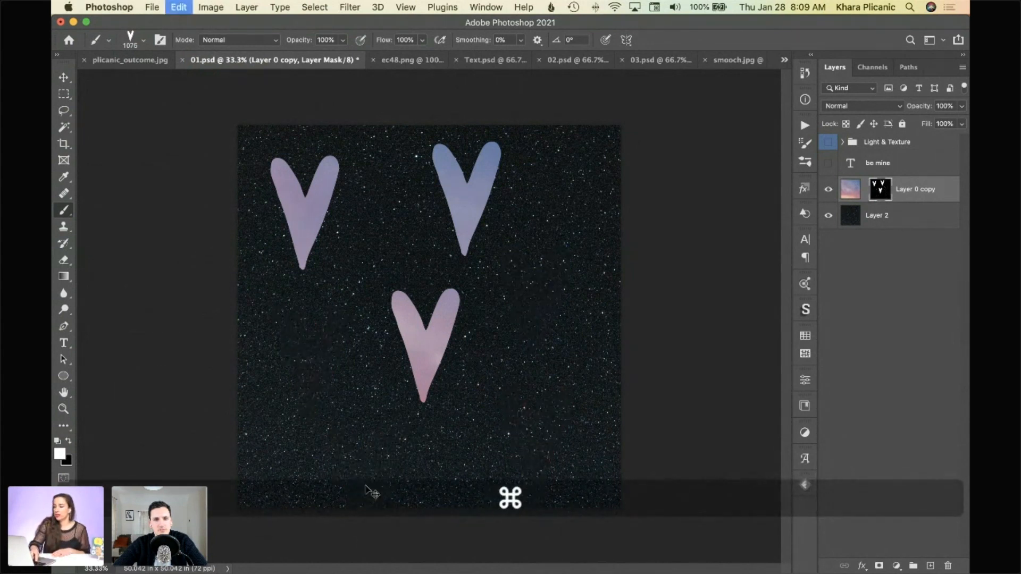
pyautogui.press('super+z')
pyautogui.press('super+z')
pyautogui.press('super+z')
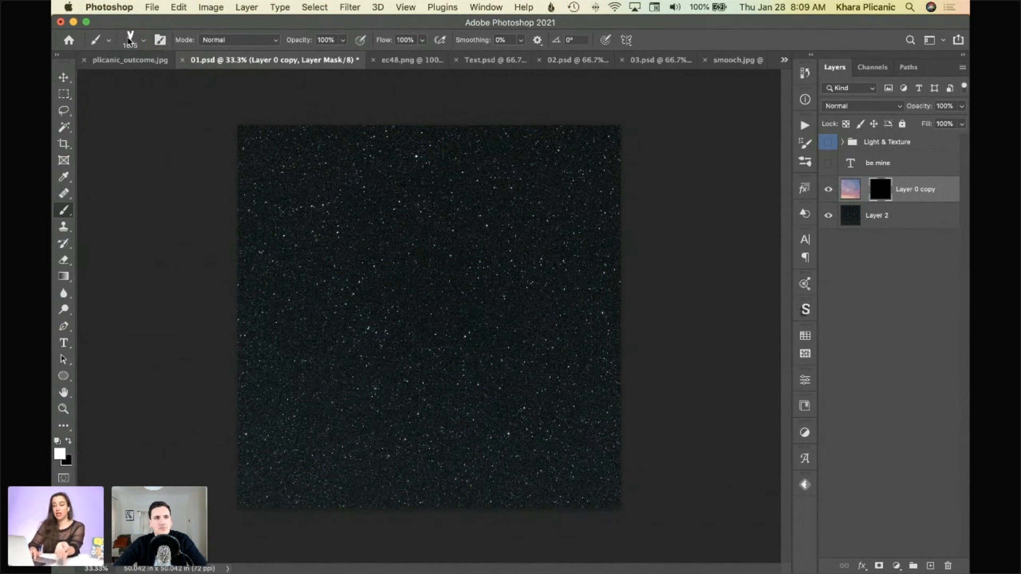
# Open the brush settings, try the heart brush's spacing at 1%, and set it to 184%
pyautogui.click(130, 40)
pyautogui.click(133, 40)
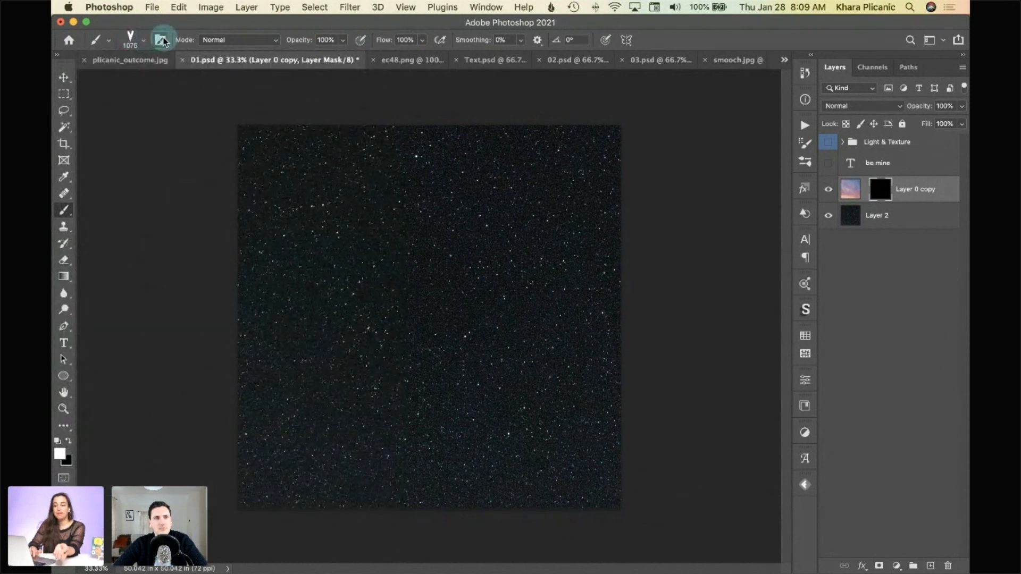
pyautogui.click(160, 40)
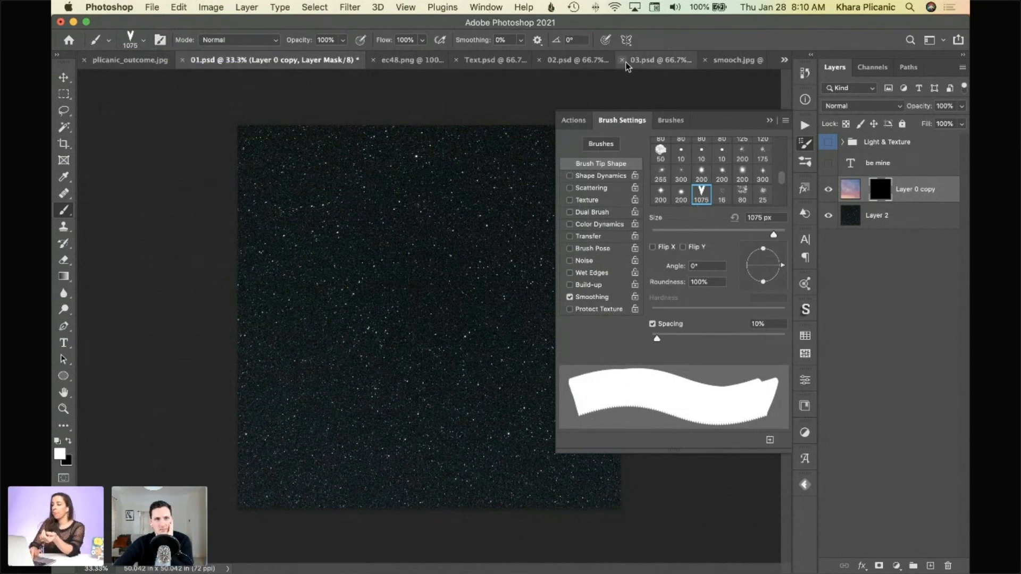
pyautogui.click(806, 145)
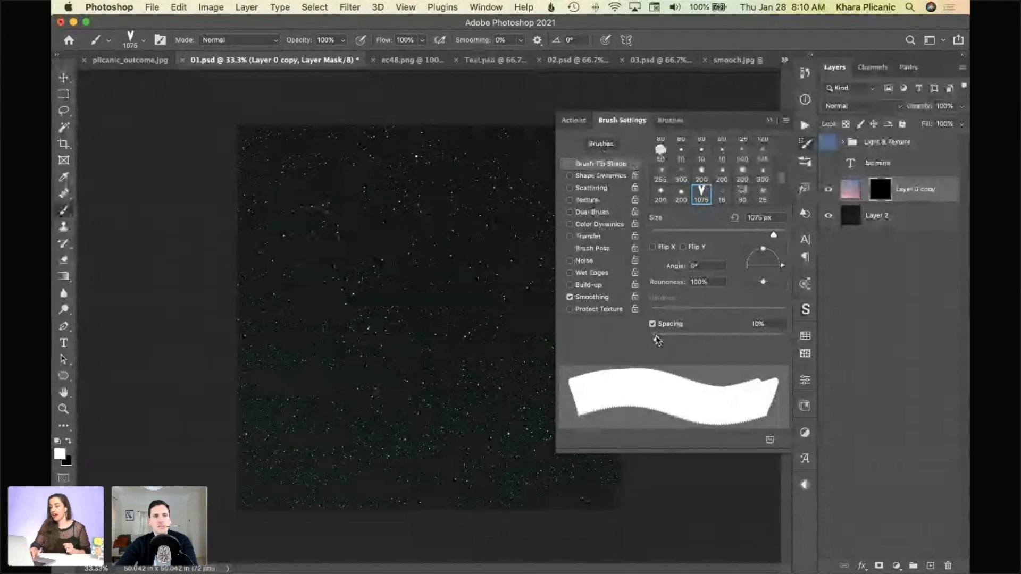
pyautogui.moveTo(656, 338); pyautogui.dragTo(655, 339)
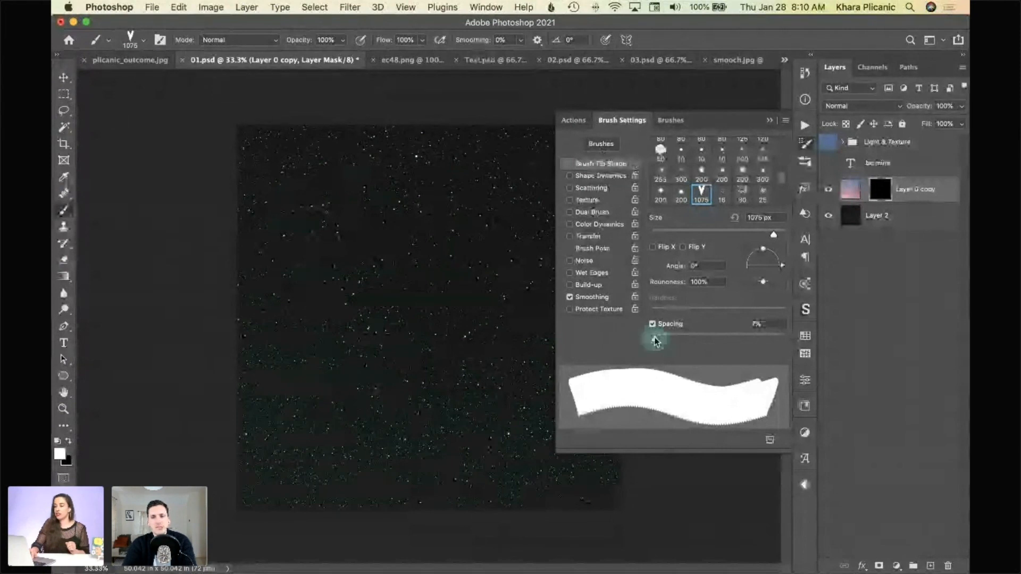
pyautogui.moveTo(656, 341)
pyautogui.mouseDown()
pyautogui.moveTo(745, 337)
pyautogui.moveTo(627, 337)
pyautogui.mouseUp()
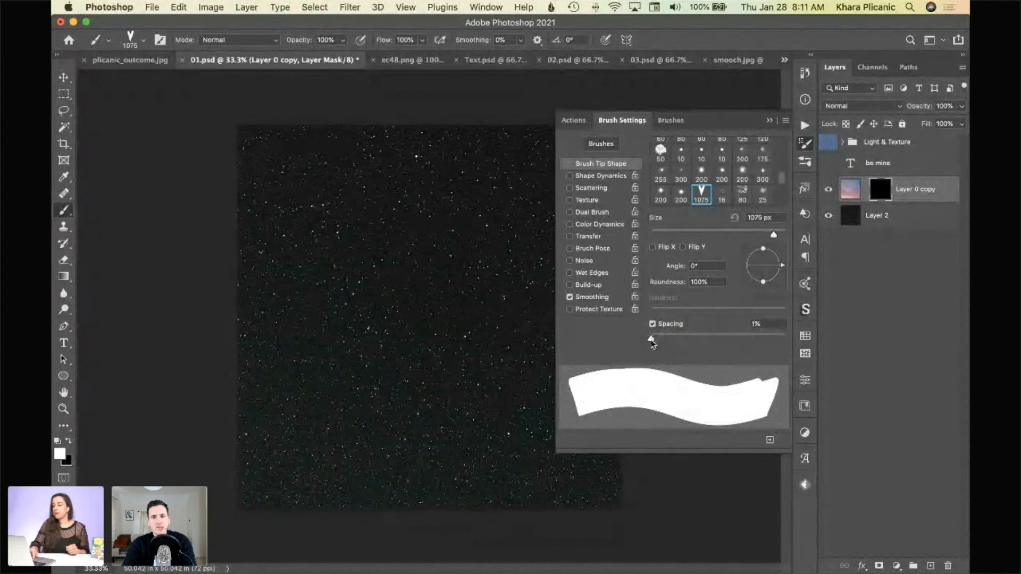
pyautogui.moveTo(651, 338); pyautogui.dragTo(742, 346)
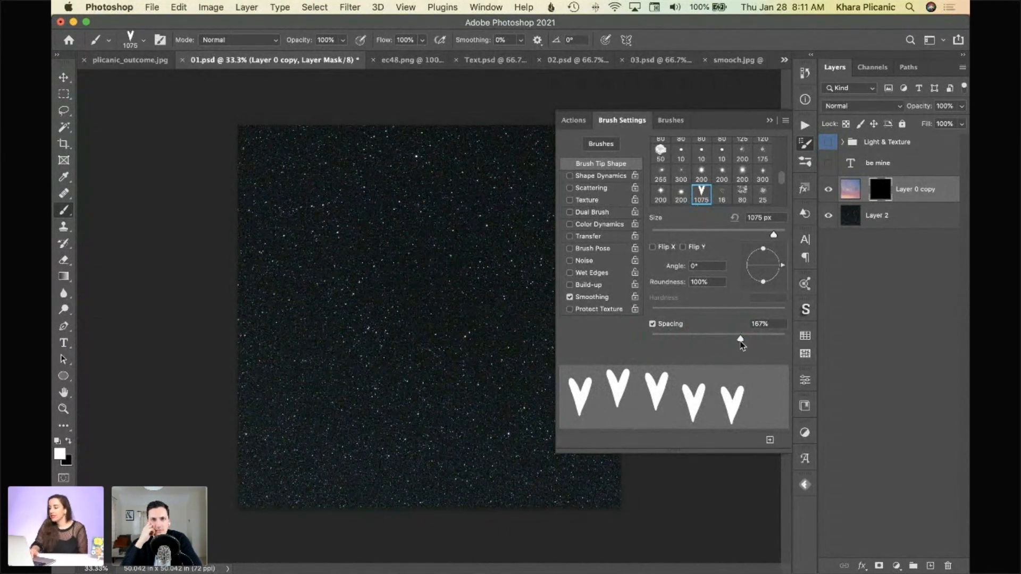
pyautogui.moveTo(748, 344); pyautogui.dragTo(746, 344)
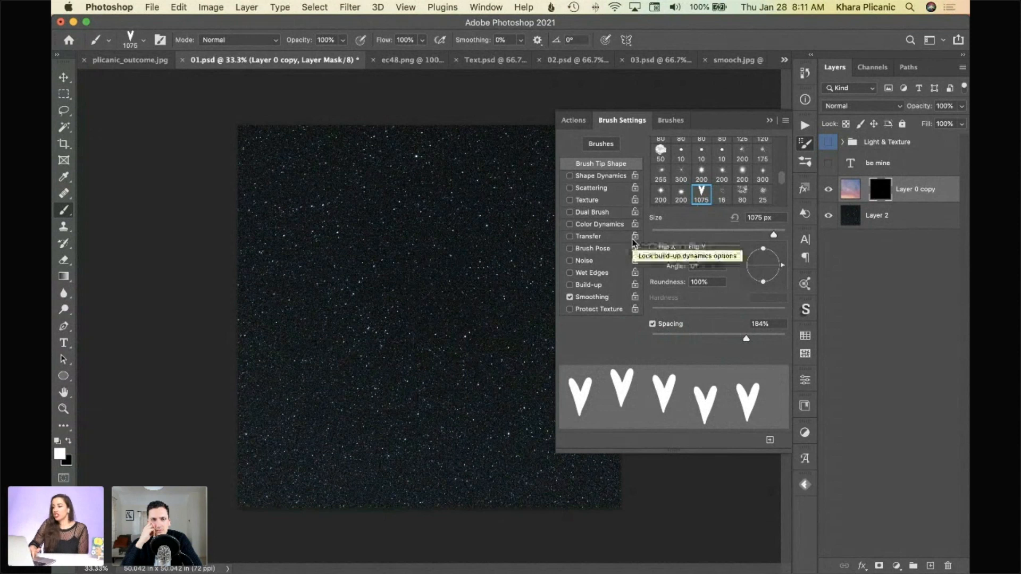
# Enable Shape Dynamics for the heart brush with 45% size jitter and 6% angle jitter, and close the brush settings
pyautogui.click(616, 181)
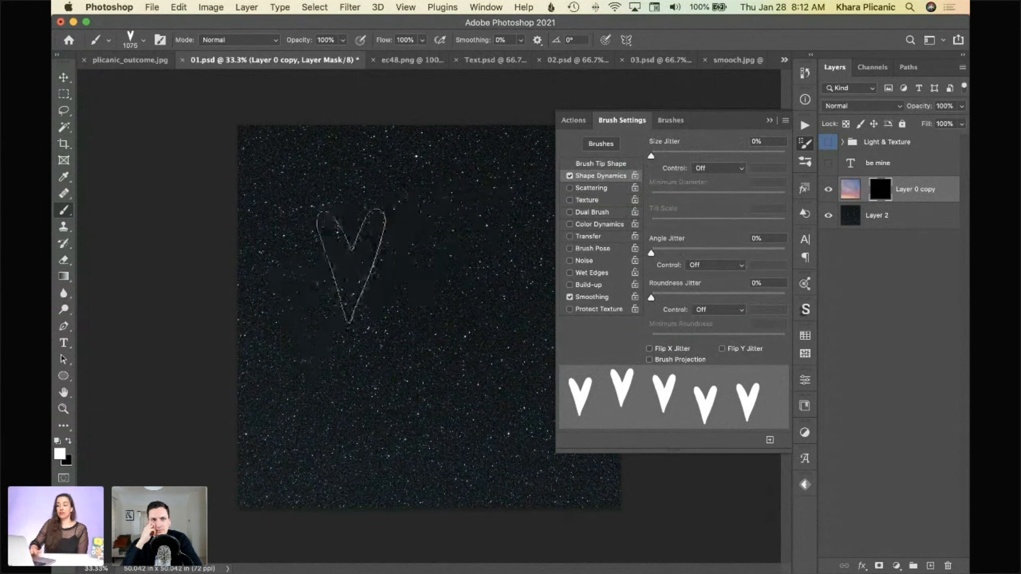
pyautogui.moveTo(651, 156); pyautogui.dragTo(651, 156)
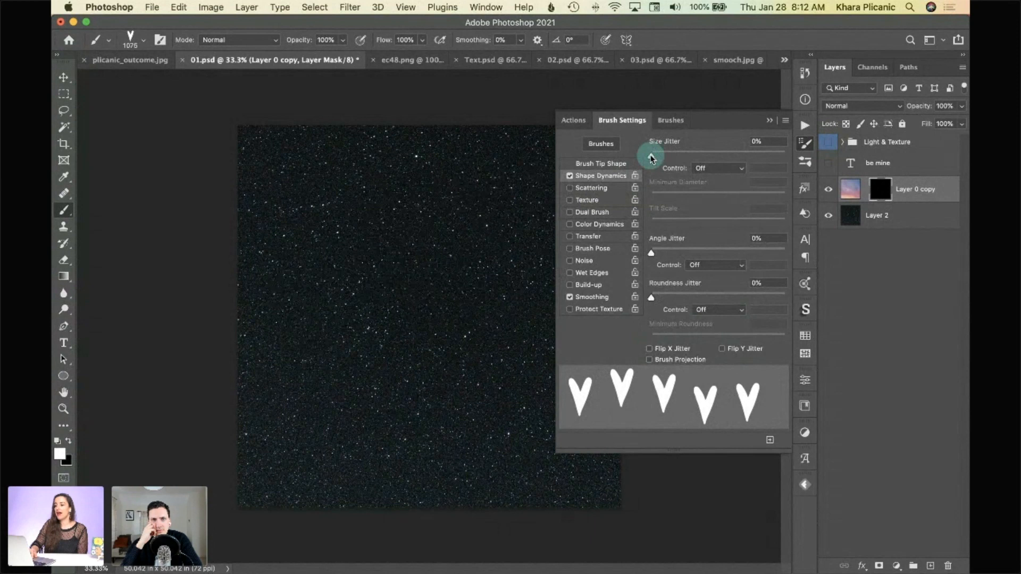
pyautogui.moveTo(651, 155); pyautogui.dragTo(691, 154)
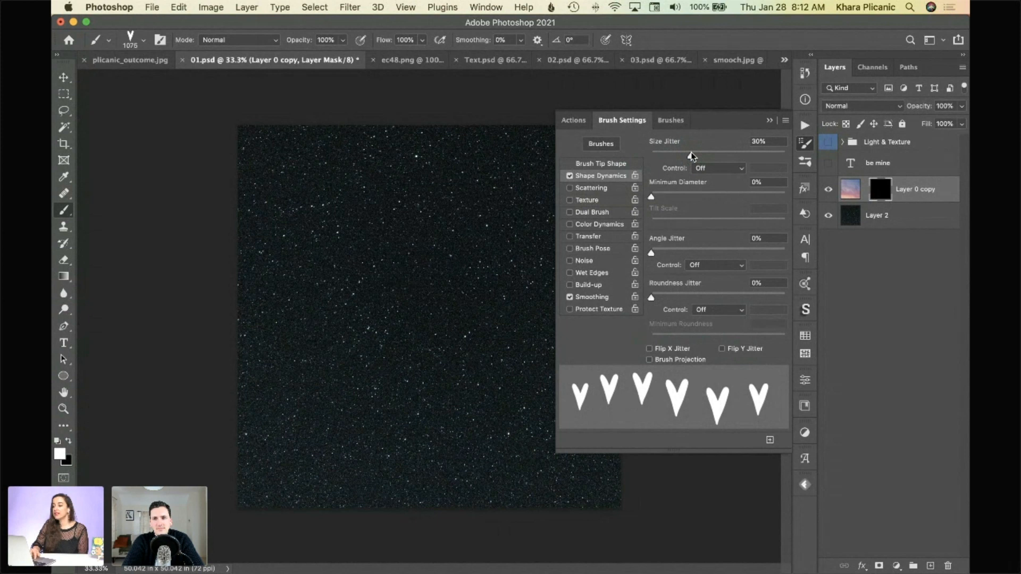
pyautogui.moveTo(691, 154); pyautogui.dragTo(814, 155)
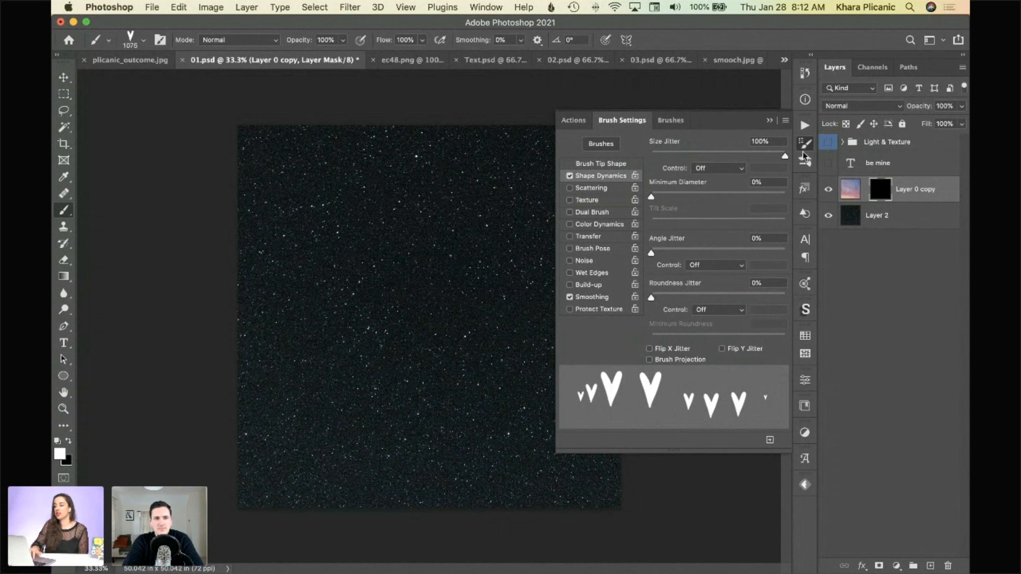
pyautogui.click(686, 154)
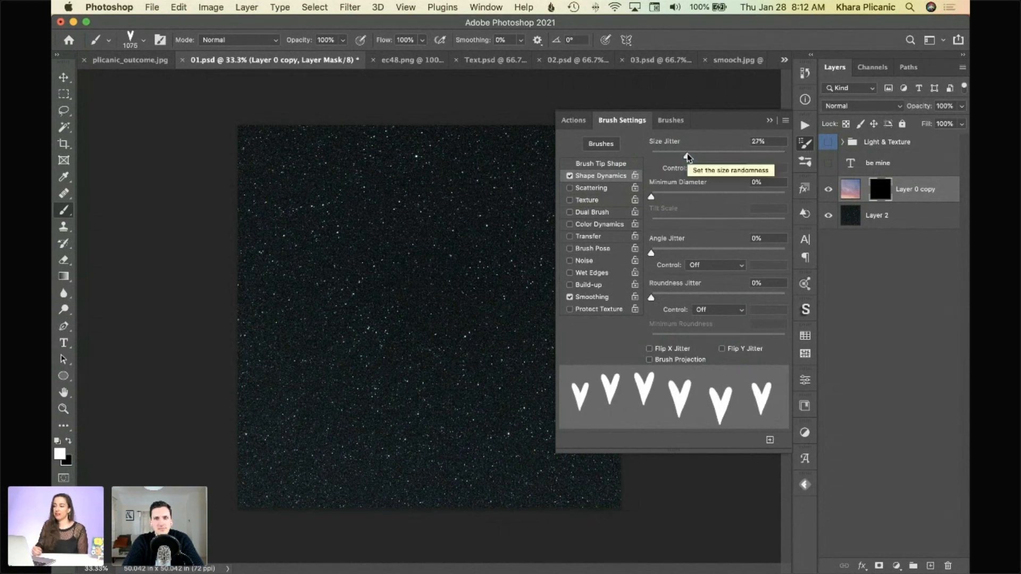
pyautogui.click(708, 152)
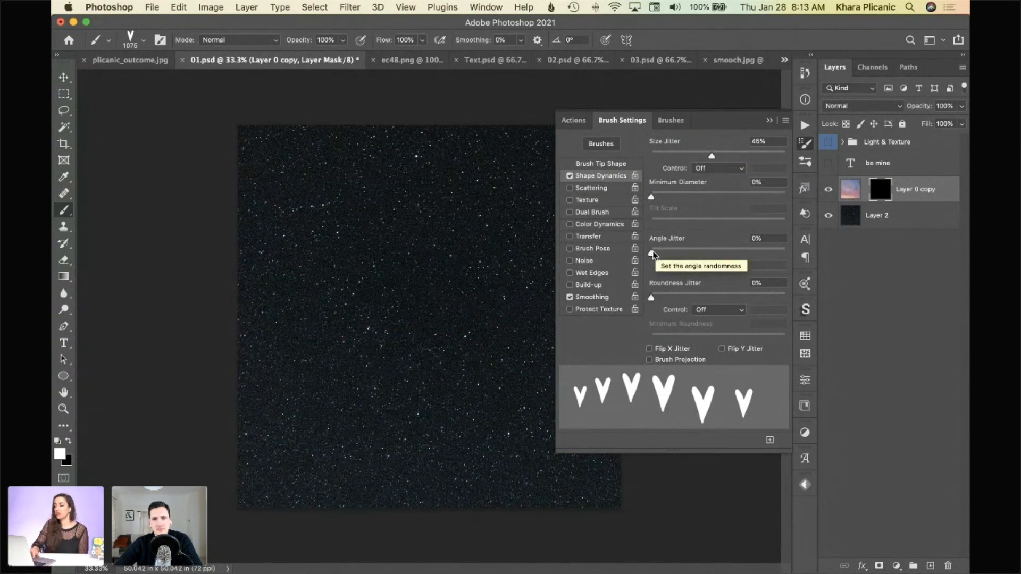
pyautogui.moveTo(653, 251); pyautogui.dragTo(659, 252)
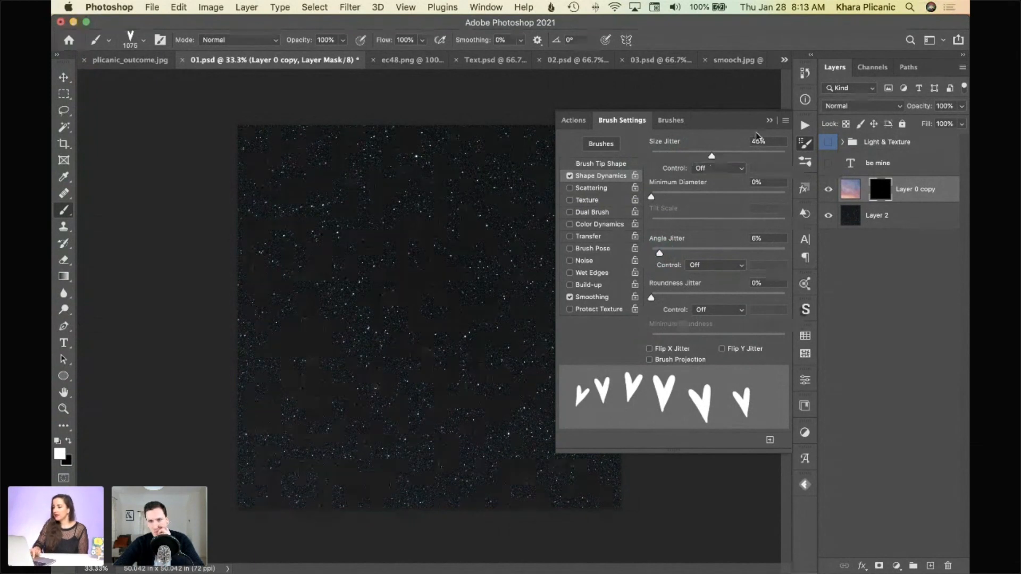
pyautogui.click(770, 121)
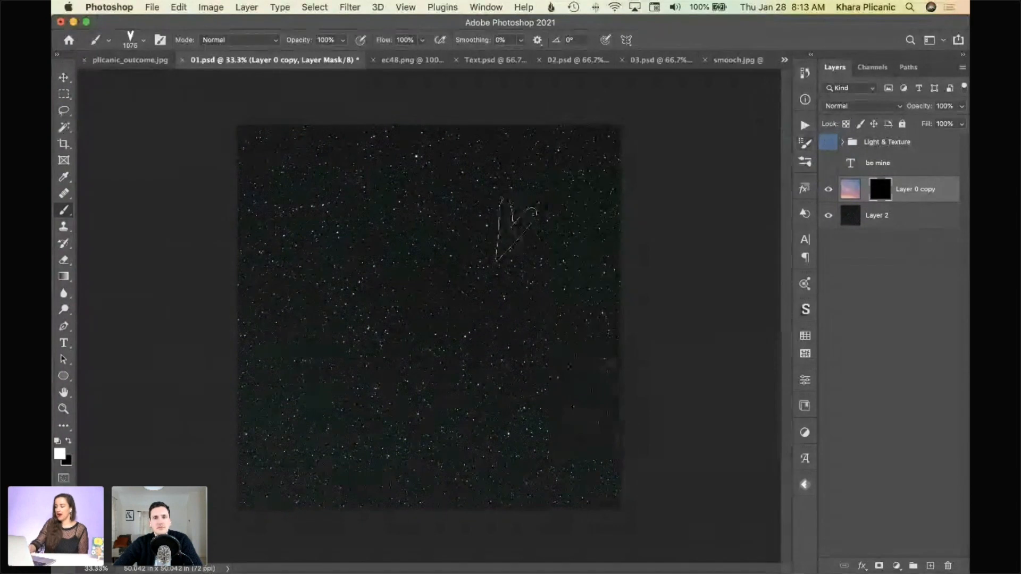
# Enlarge the heart brush to 1700 px
pyautogui.press(']')
pyautogui.press(']')
pyautogui.press(']')
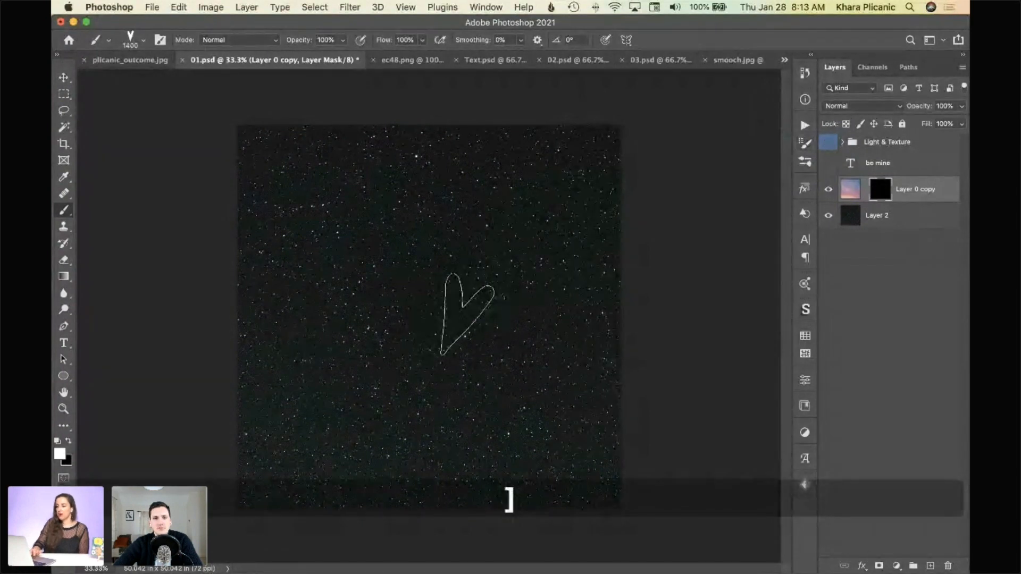
pyautogui.press(']')
pyautogui.press(']')
pyautogui.press(']')
pyautogui.press(']')
pyautogui.press(']')
pyautogui.press(']')
pyautogui.press(']')
pyautogui.press(']')
pyautogui.press(']')
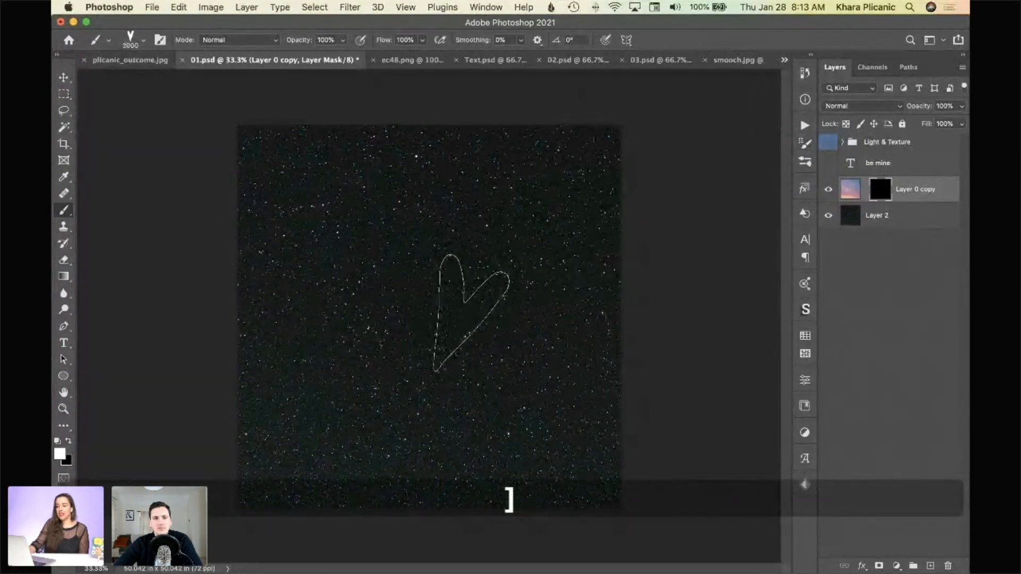
pyautogui.press('[')
pyautogui.press('[')
pyautogui.press('[')
pyautogui.press('[')
pyautogui.press('[')
pyautogui.press('[')
pyautogui.press('[')
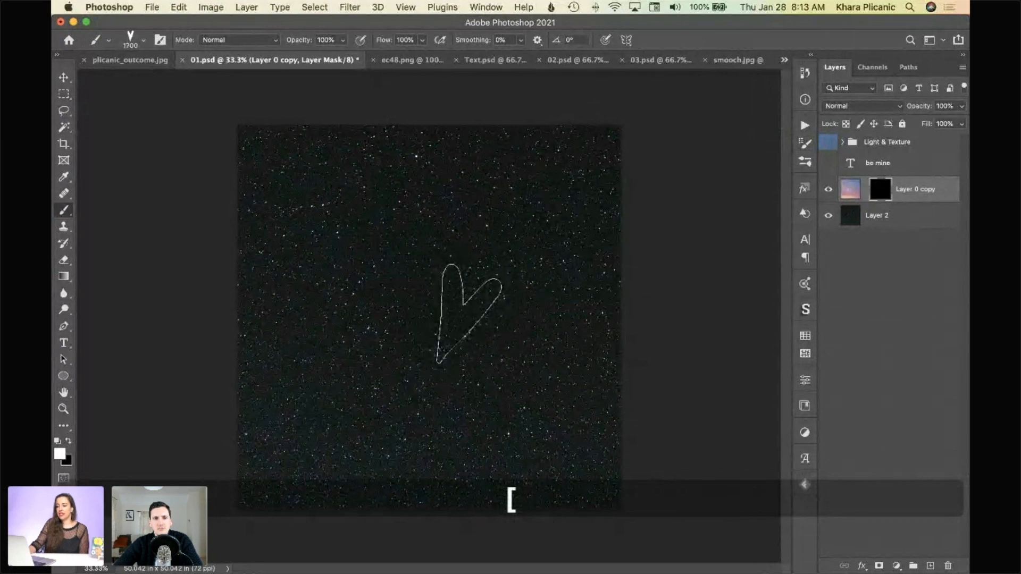
pyautogui.press(']')
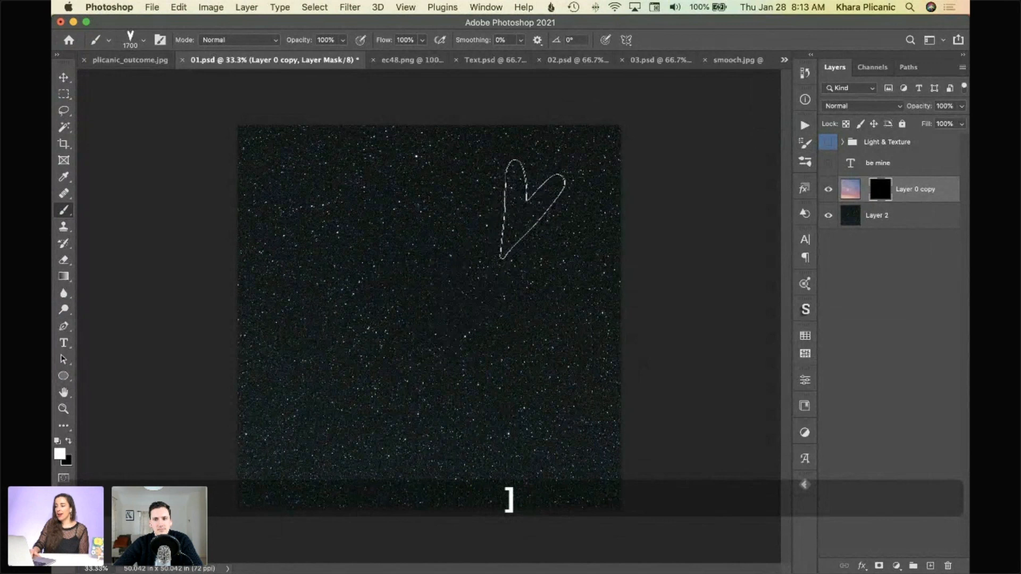
# Stamp five separate white hearts on the mask of Layer 0 copy, spread over the inner area of the canvas
pyautogui.click(546, 200)
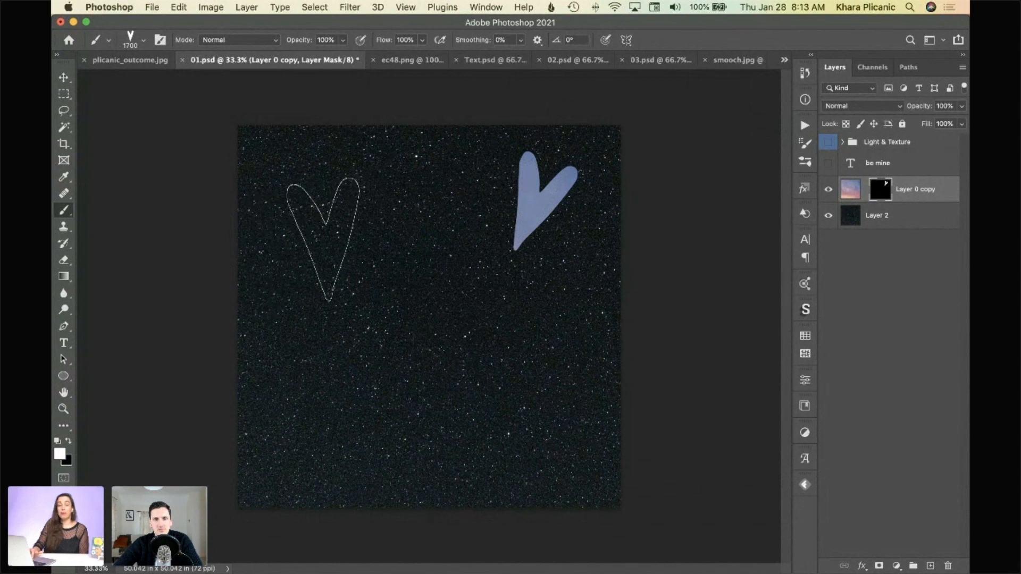
pyautogui.click(324, 240)
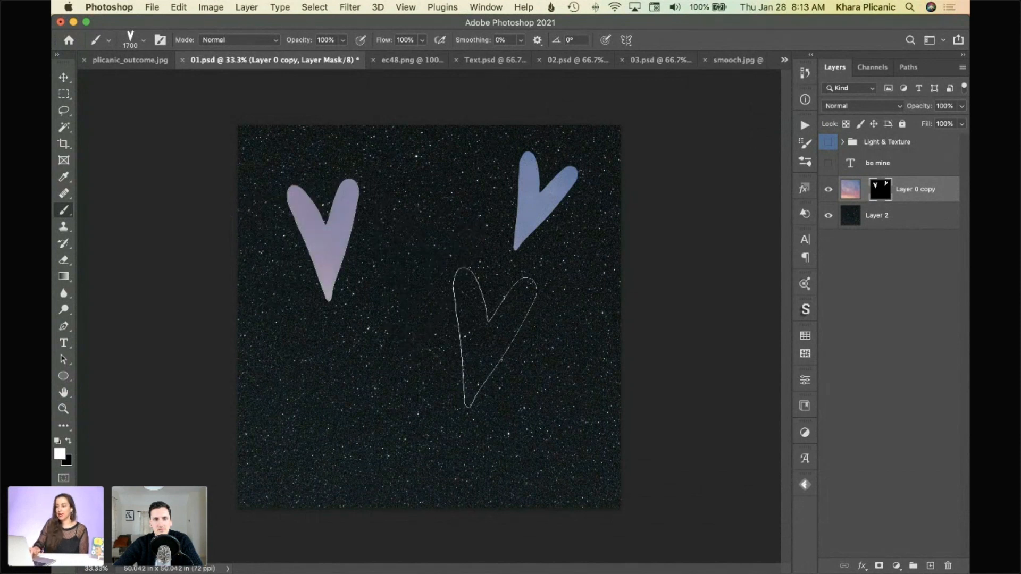
pyautogui.click(542, 345)
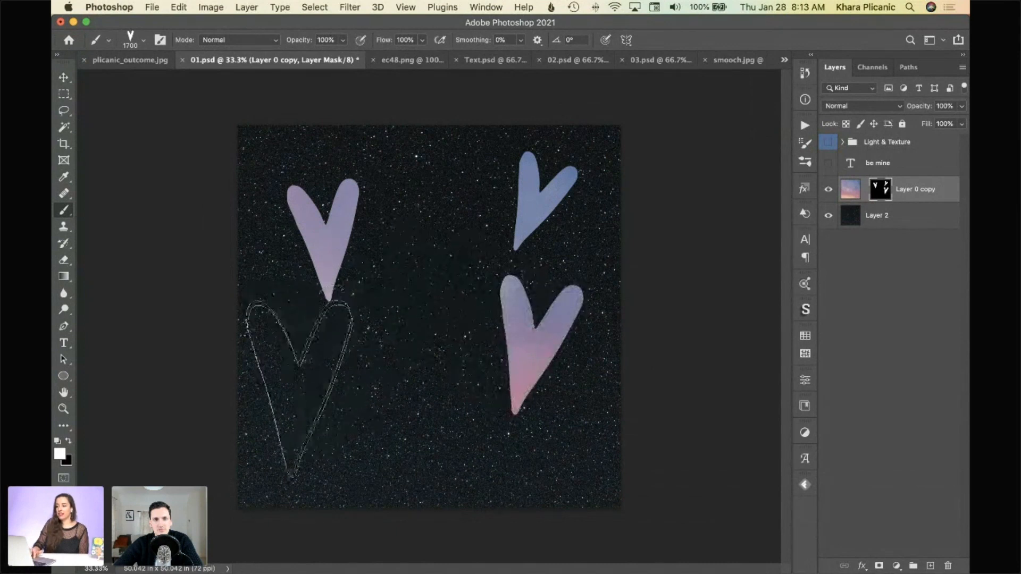
pyautogui.click(311, 394)
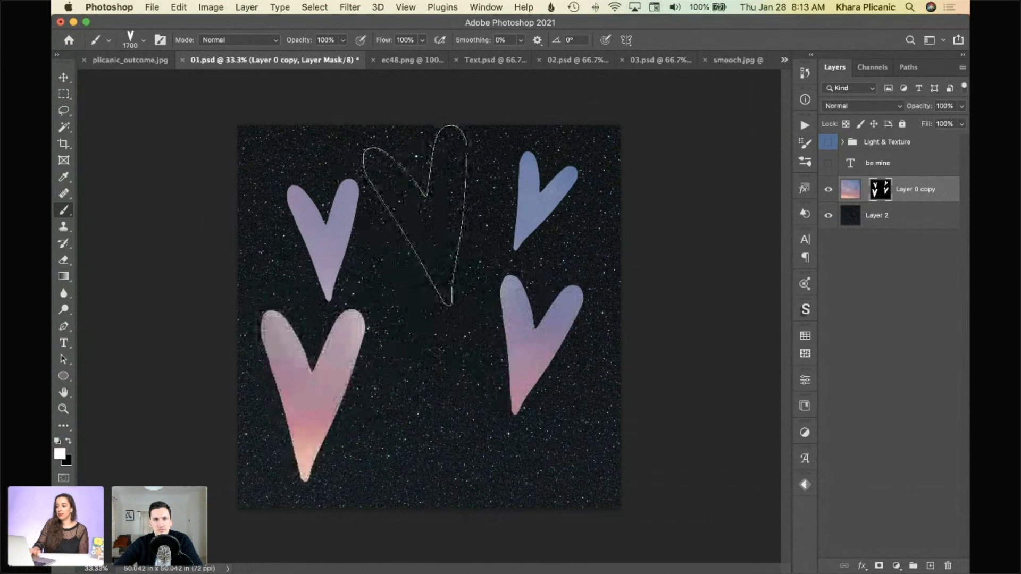
pyautogui.click(416, 216)
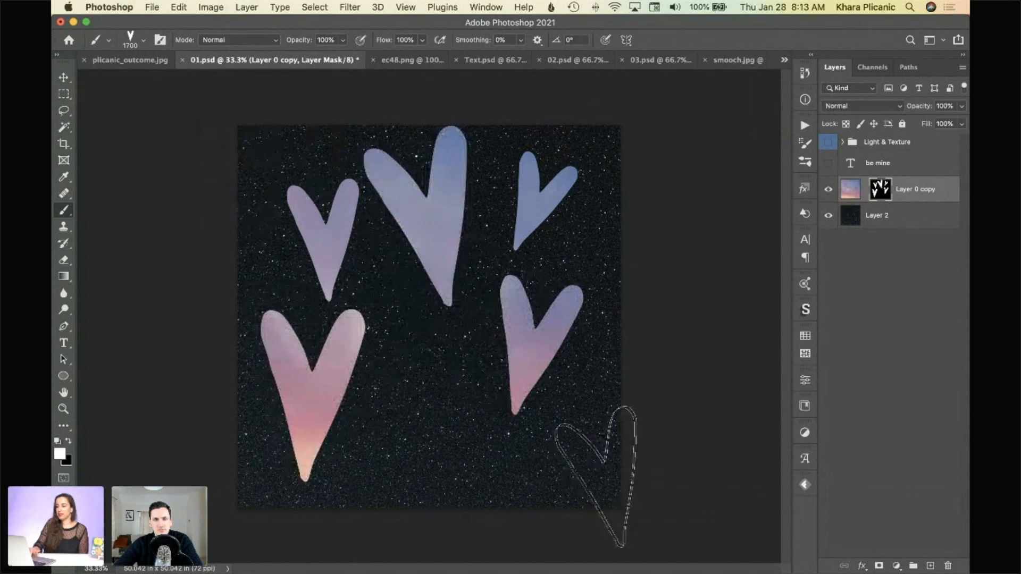
# Stamp six more hearts on the mask of Layer 0 copy, partly cut off by the canvas's side and lower edges
pyautogui.click(603, 454)
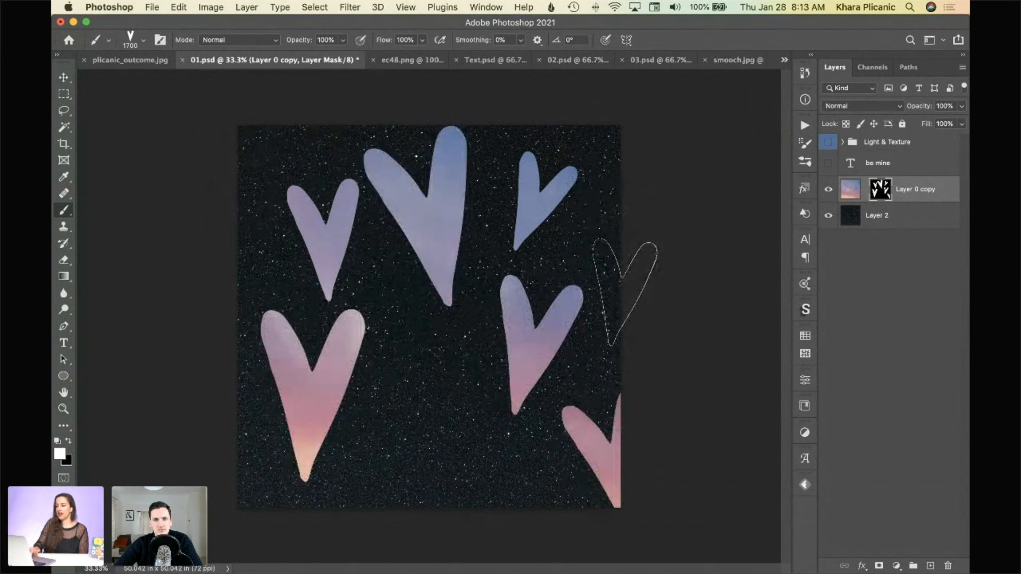
pyautogui.click(634, 192)
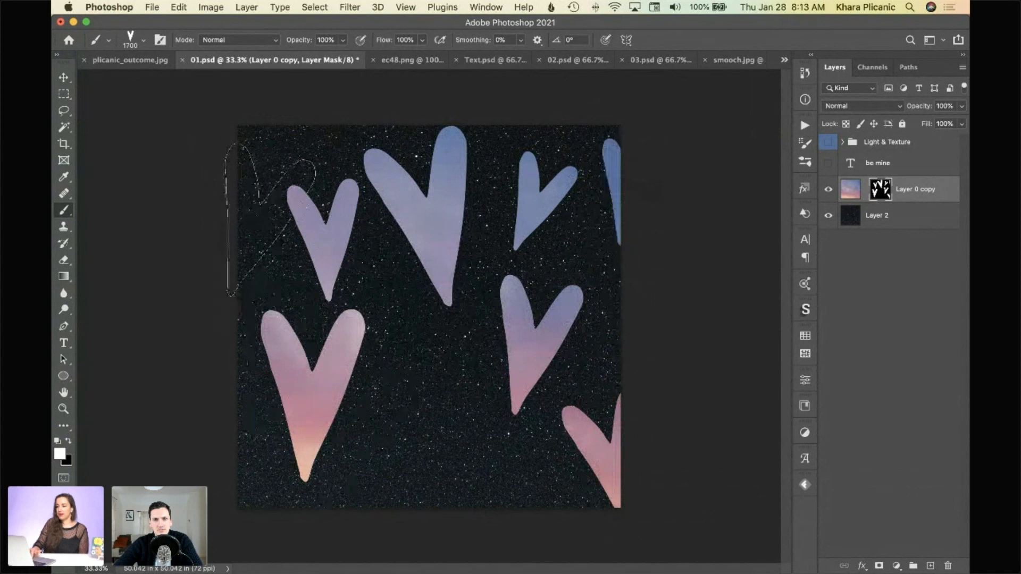
pyautogui.click(237, 163)
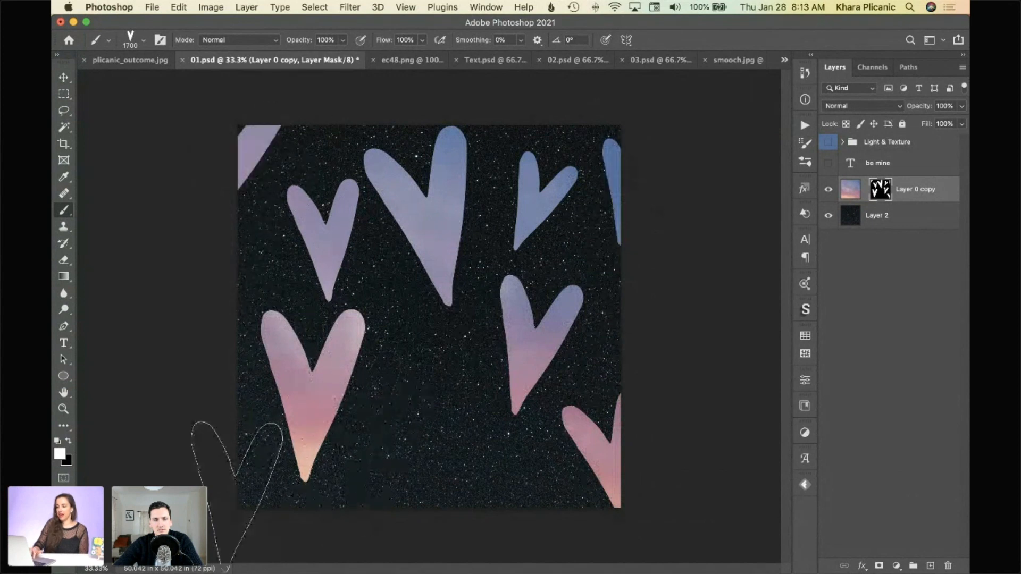
pyautogui.click(230, 487)
pyautogui.click(229, 263)
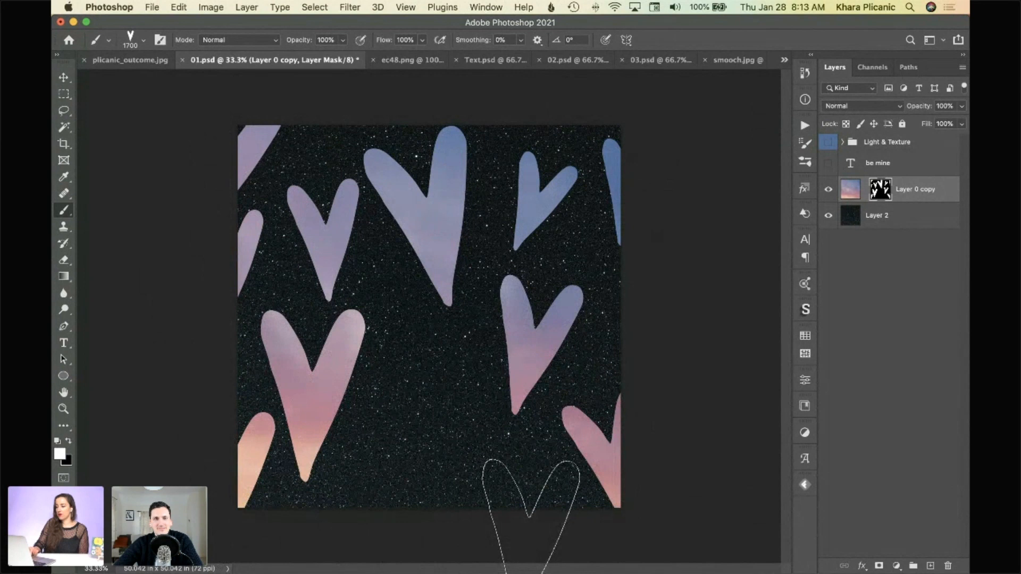
pyautogui.click(529, 521)
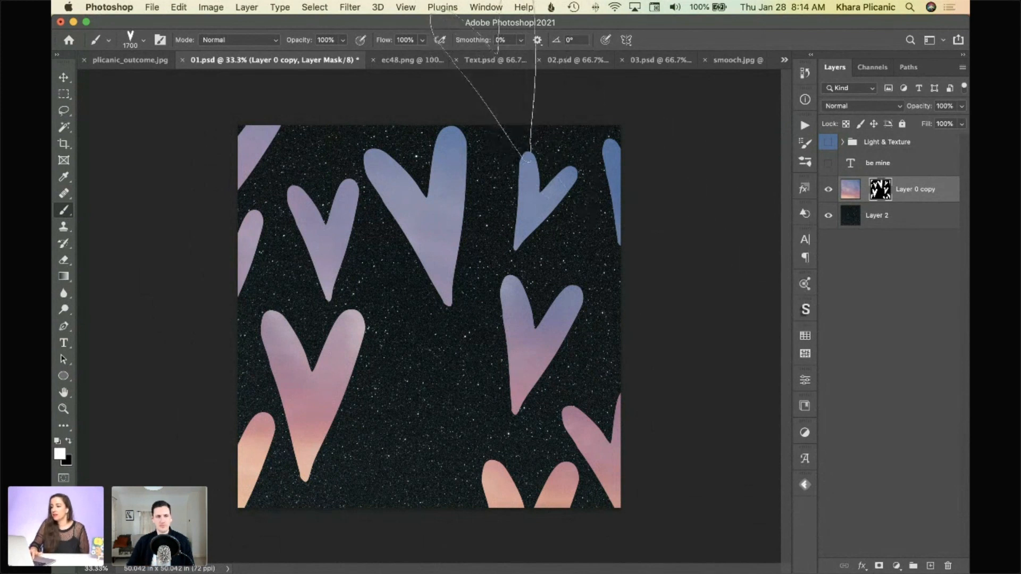
# Switch to the Text.psd document and try highlighting part of its text with the Type tool
pyautogui.click(502, 58)
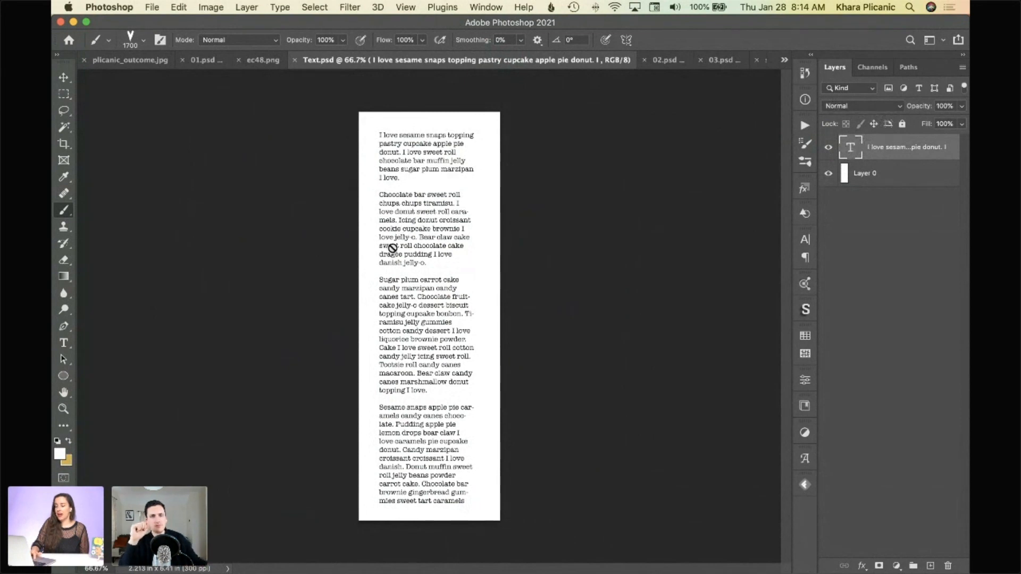
pyautogui.press('t')
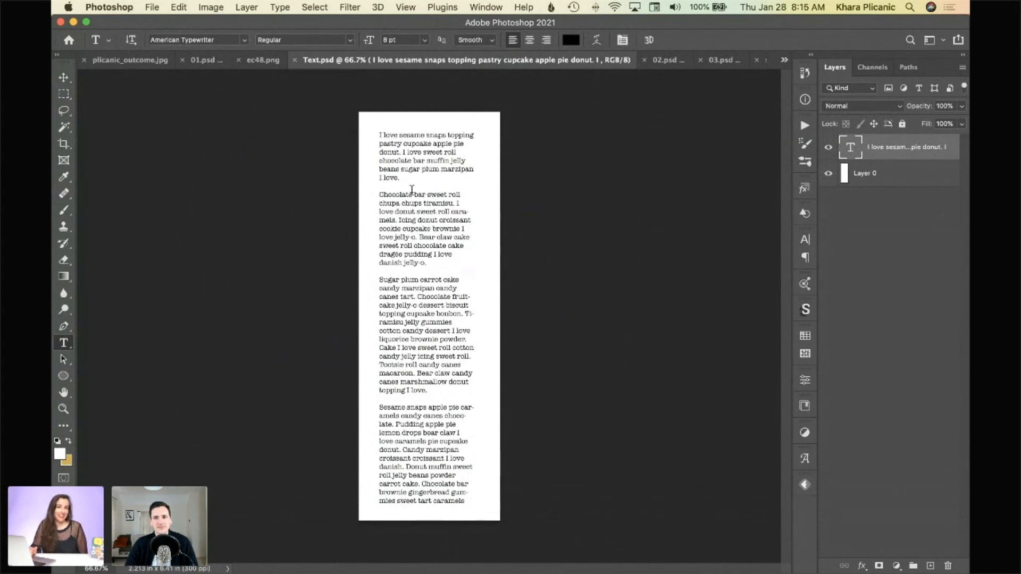
pyautogui.click(381, 279)
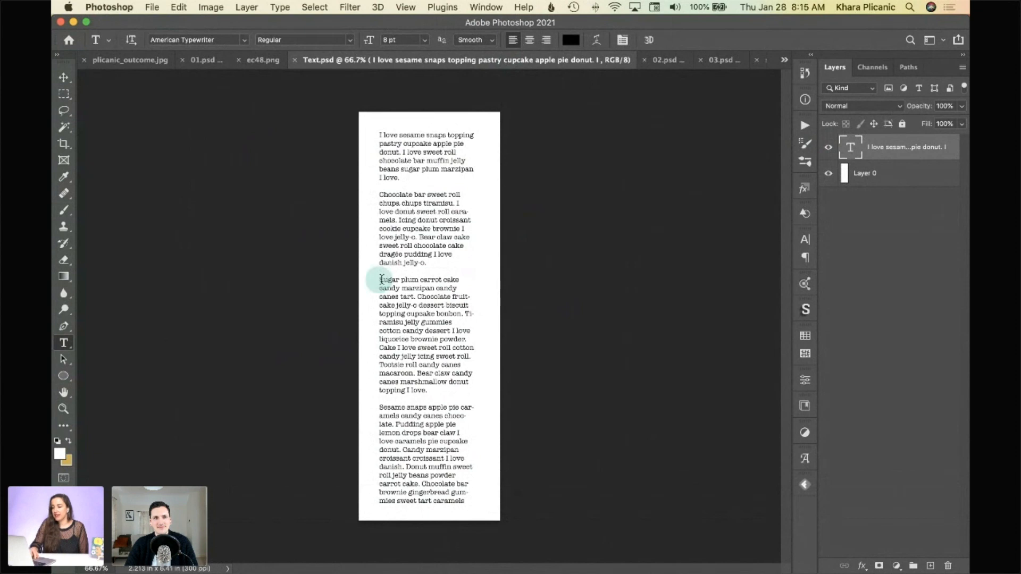
pyautogui.moveTo(380, 278); pyautogui.dragTo(425, 211)
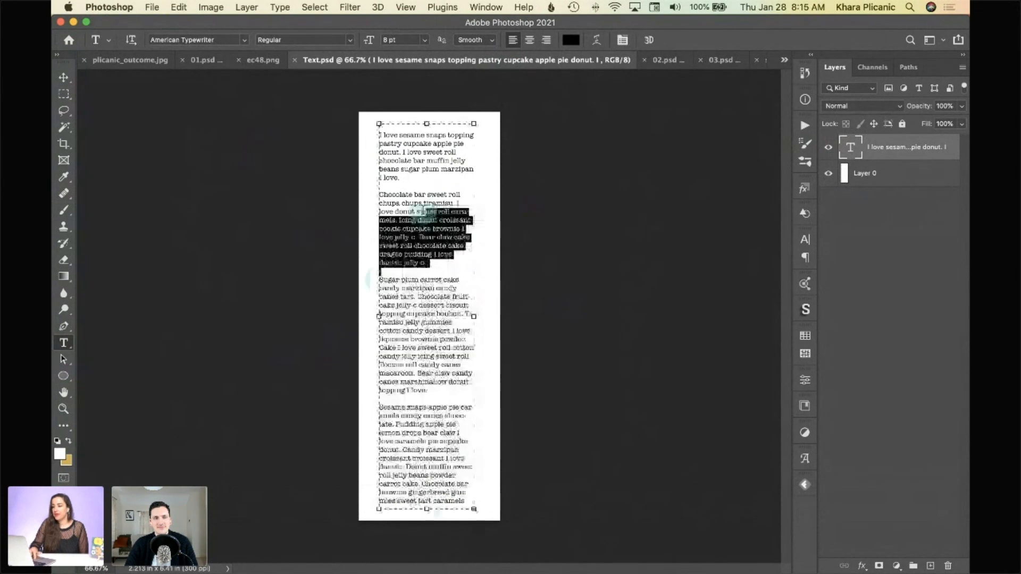
pyautogui.click(223, 81)
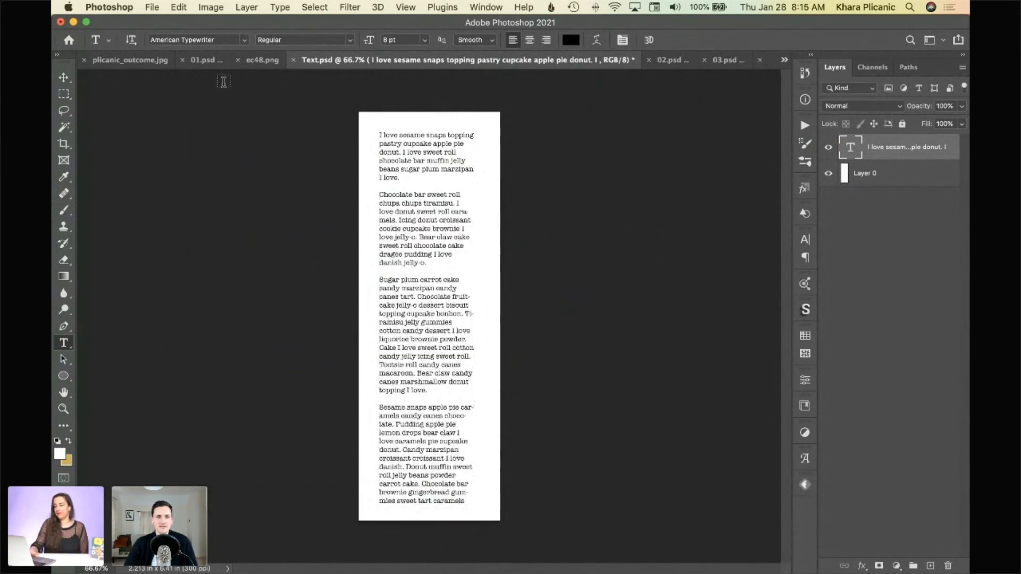
# Select the third paragraph, starting "Sugar plum carrot cake", with a rectangular marquee and define it as a brush preset named Type
pyautogui.press('m')
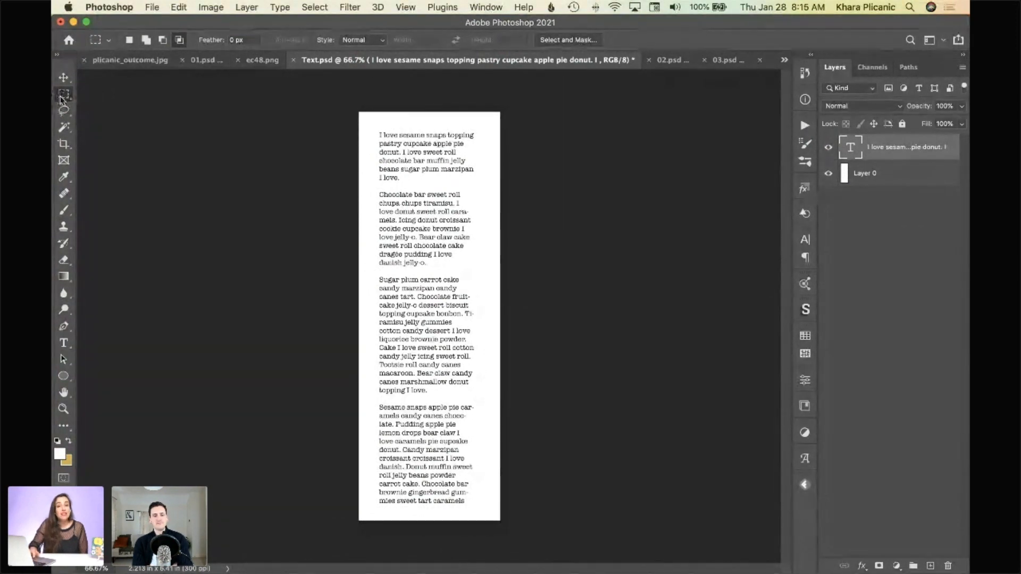
pyautogui.moveTo(371, 271); pyautogui.dragTo(488, 402)
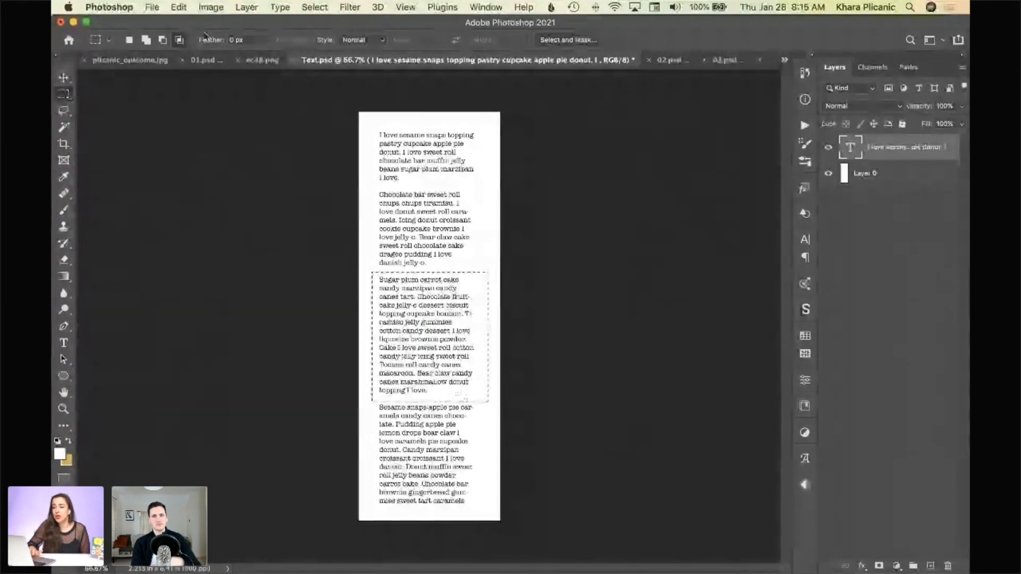
pyautogui.click(180, 7)
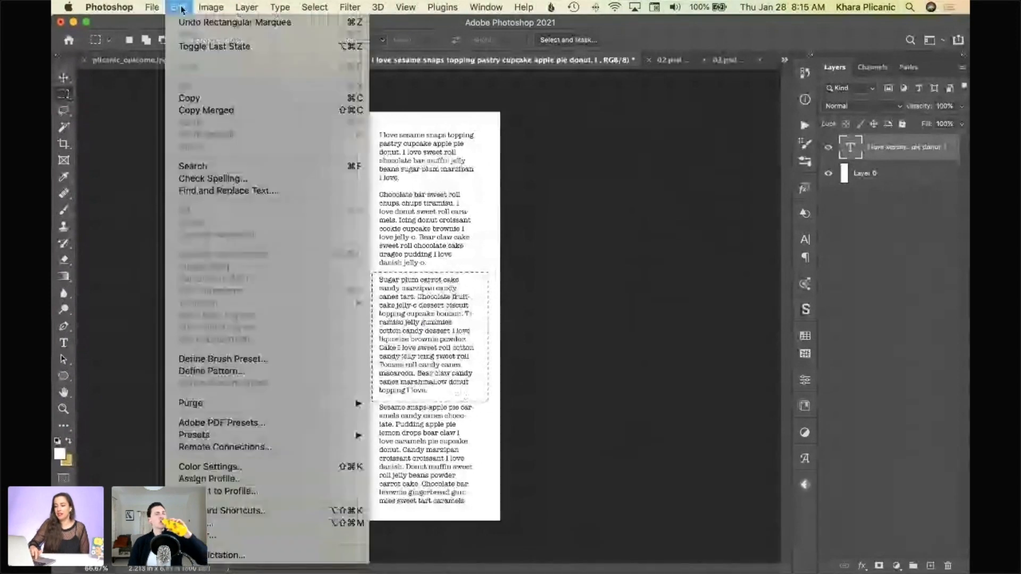
pyautogui.click(199, 363)
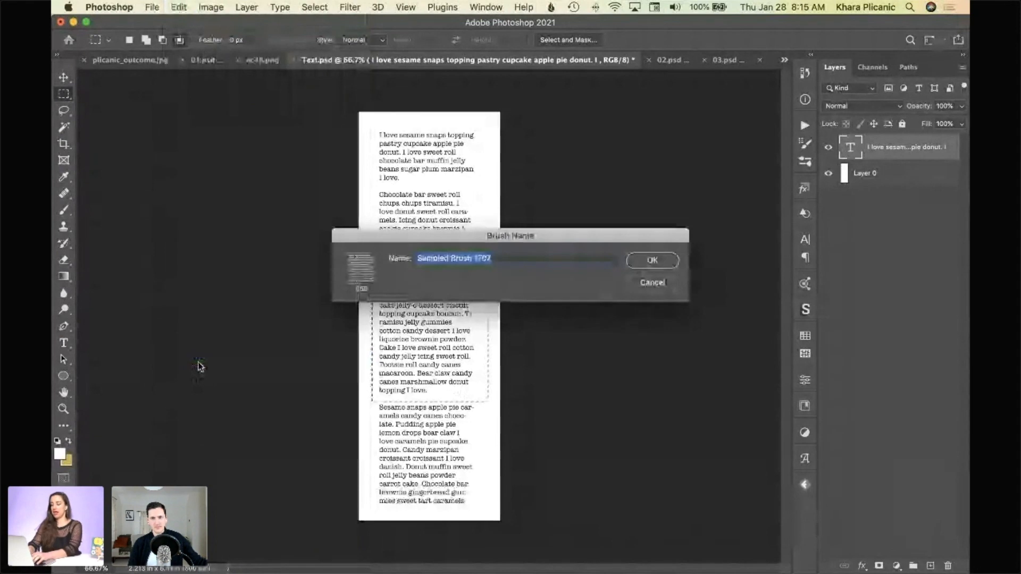
pyautogui.write('Type')
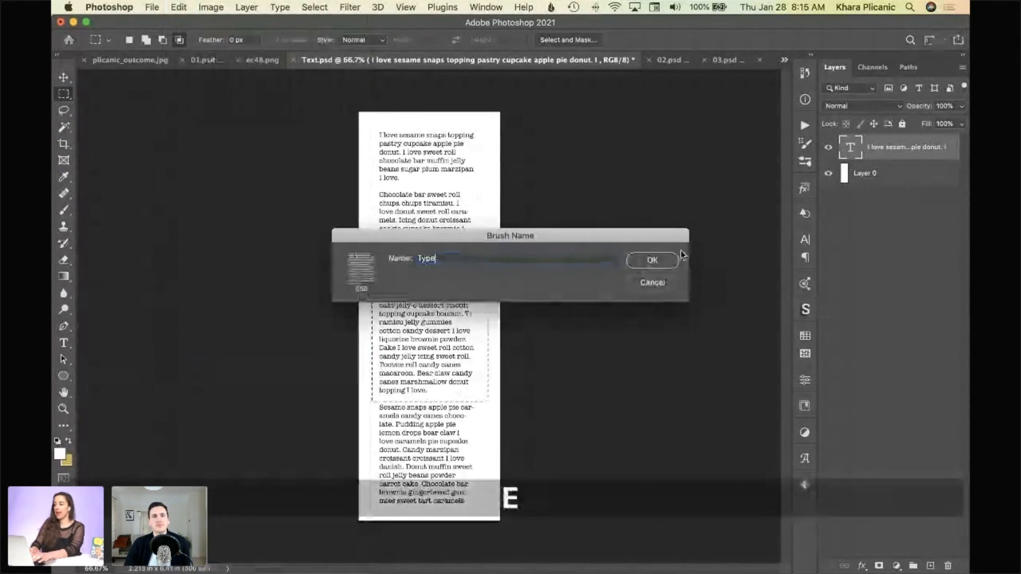
pyautogui.click(653, 260)
# Return to the 01.psd document with the Brush tool active and enlarge the Type brush to 1000 px
pyautogui.press('b')
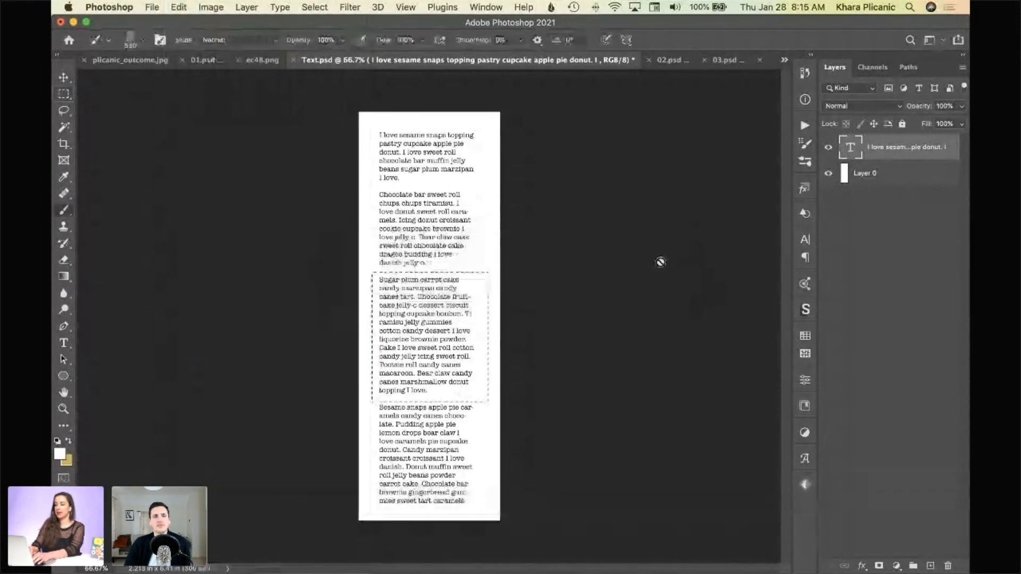
pyautogui.click(208, 60)
pyautogui.press(']')
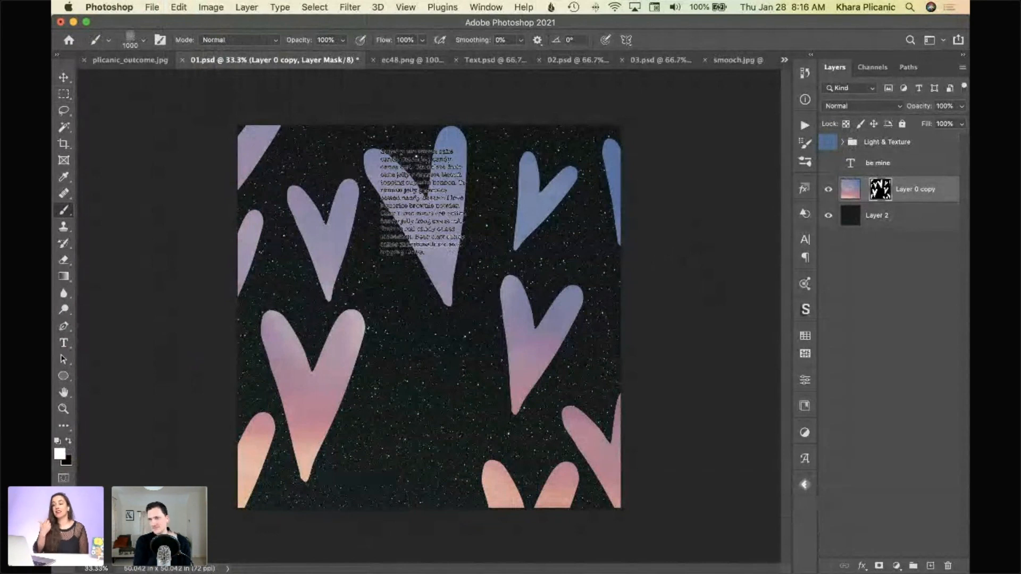
# Check the pixel dimensions of the ec48.png heart image without changing them and return to the 01.psd document
pyautogui.click(402, 62)
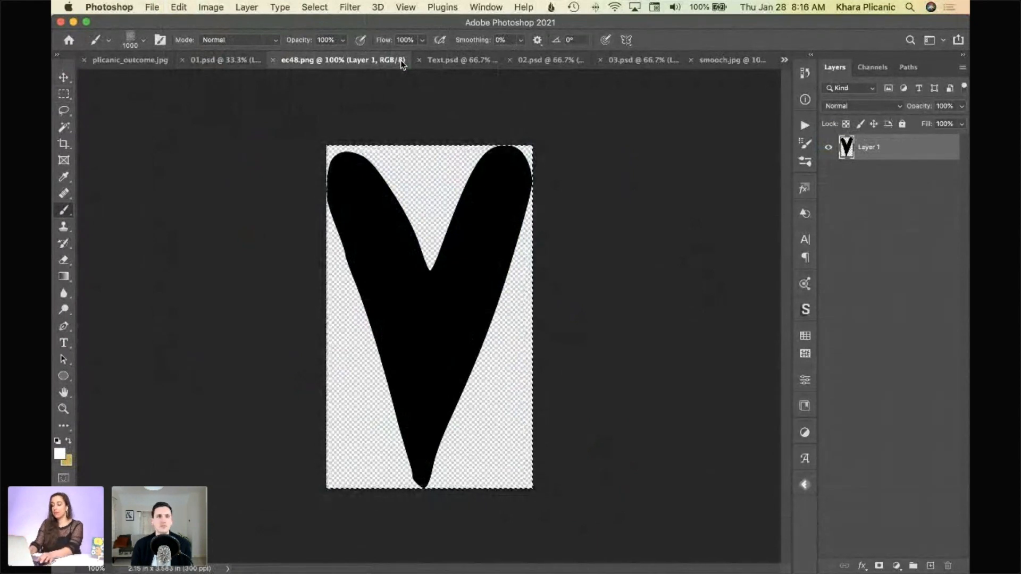
pyautogui.press('super+alt+i')
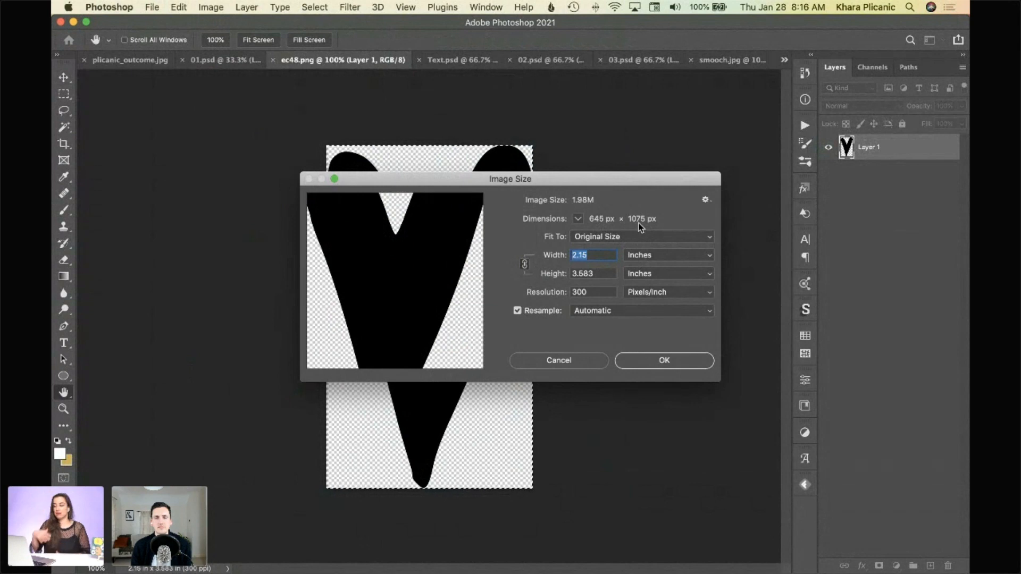
pyautogui.click(585, 362)
pyautogui.press('b')
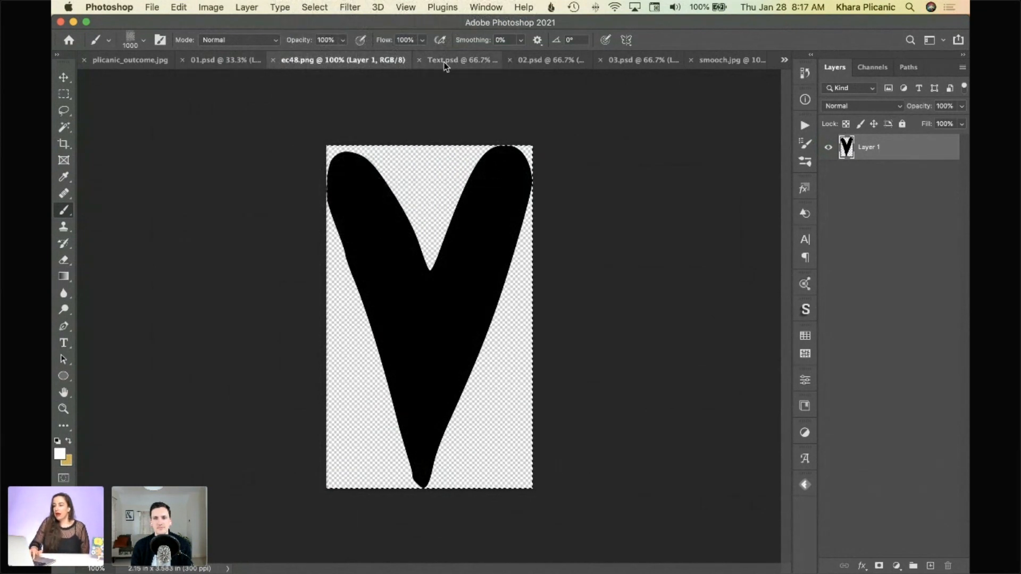
pyautogui.click(229, 62)
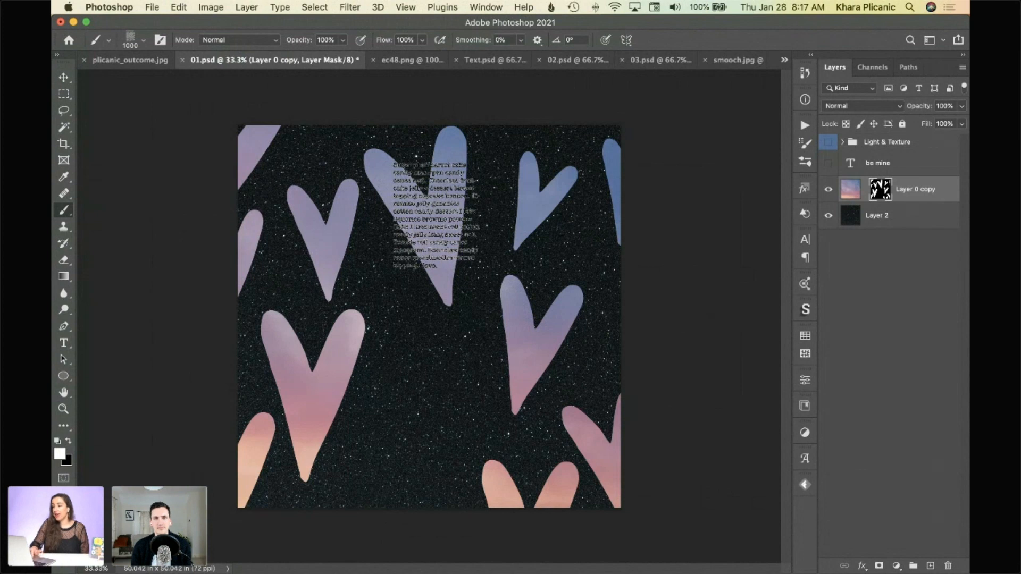
# Enable Shape Dynamics for the Type brush with a 30% size jitter and a 6% angle jitter
pyautogui.click(805, 145)
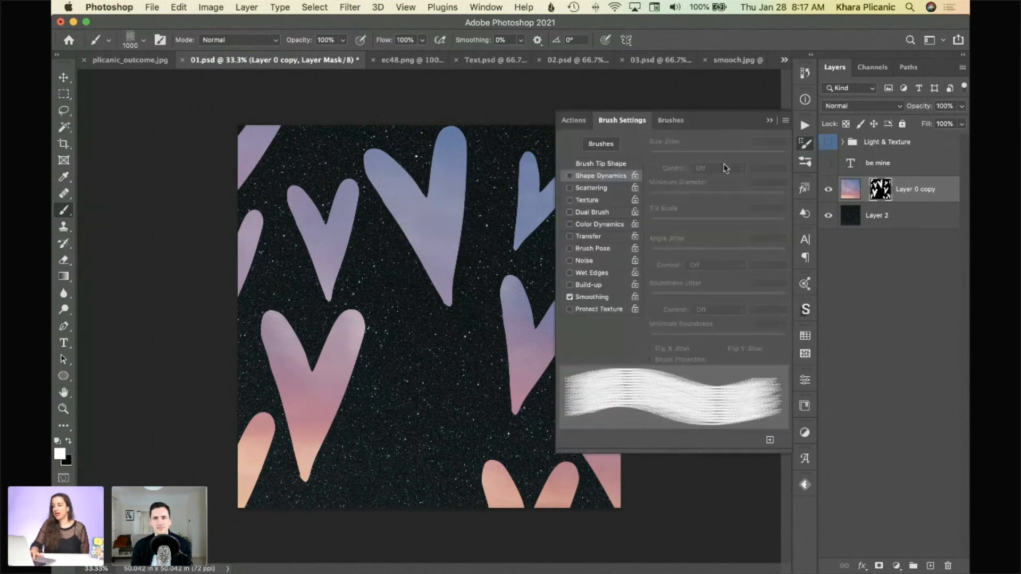
pyautogui.click(604, 180)
pyautogui.moveTo(651, 157); pyautogui.dragTo(692, 156)
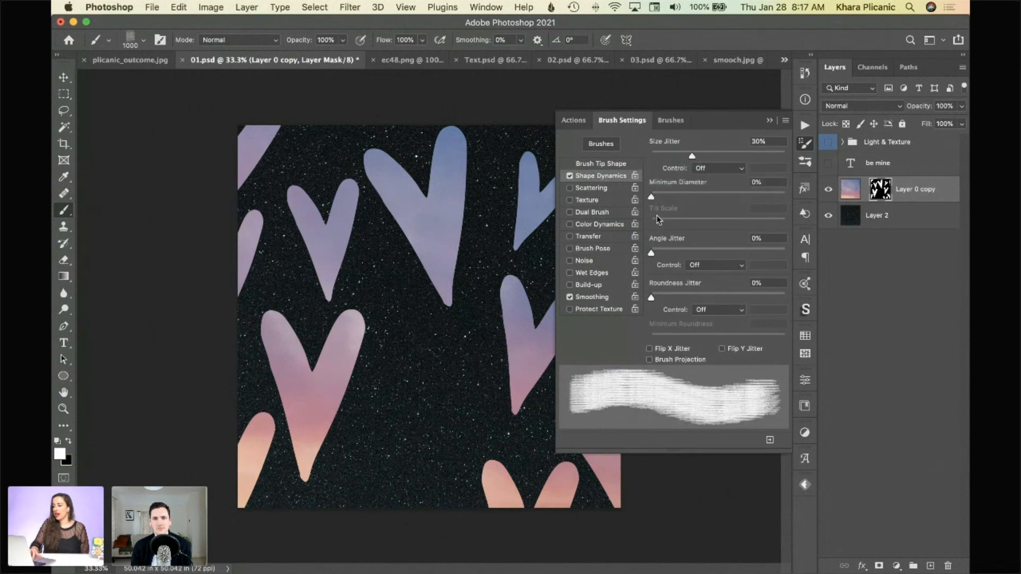
pyautogui.moveTo(651, 253); pyautogui.dragTo(658, 254)
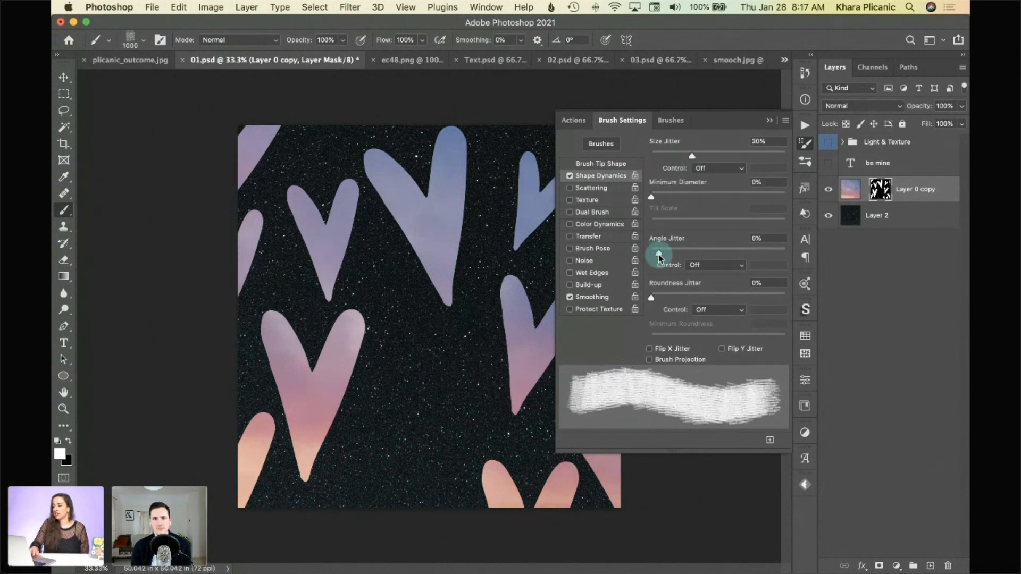
# Set the Type brush tip's spacing to 159% and close the brush settings
pyautogui.click(604, 164)
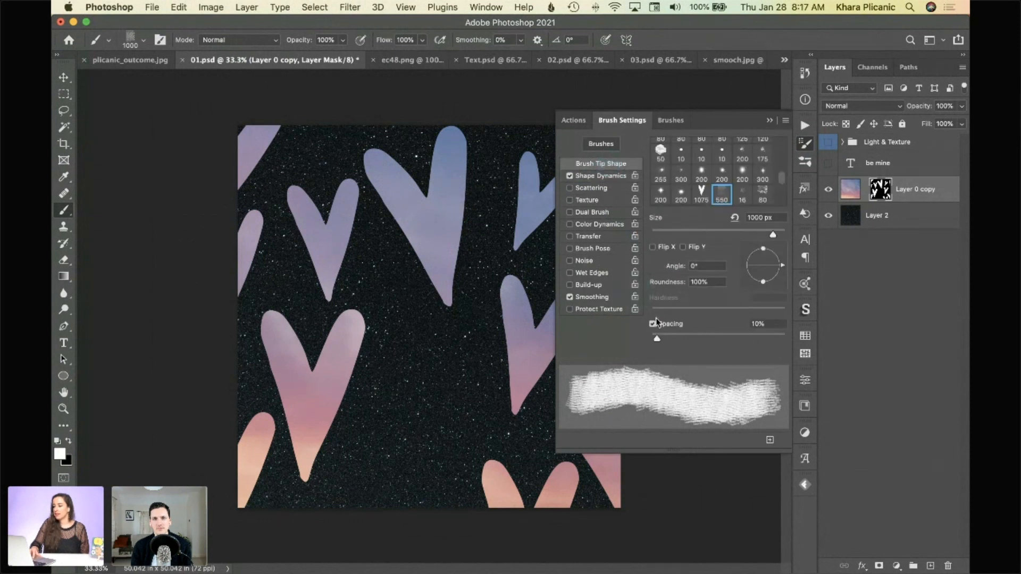
pyautogui.moveTo(701, 344); pyautogui.dragTo(702, 344)
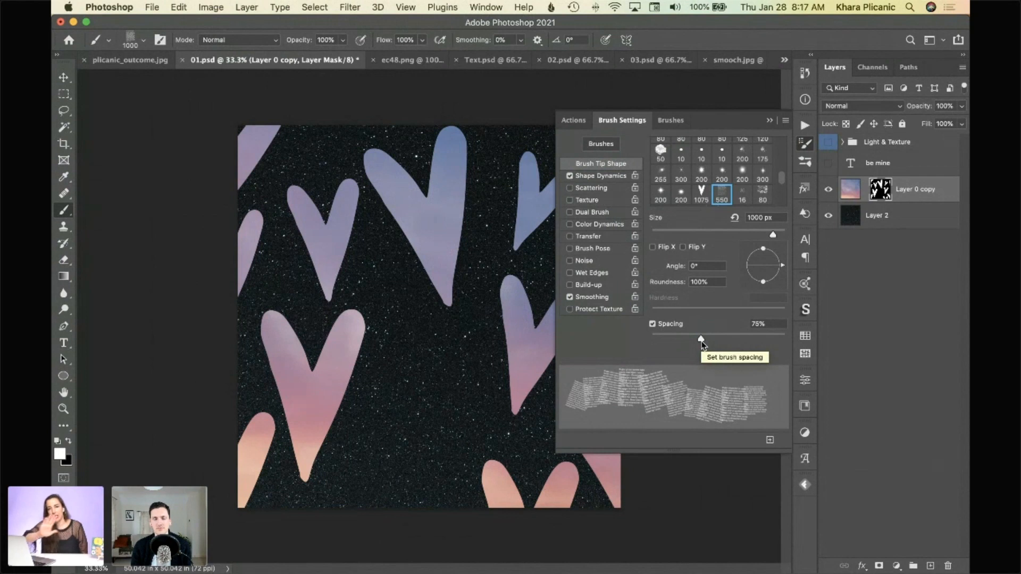
pyautogui.moveTo(702, 345); pyautogui.dragTo(738, 343)
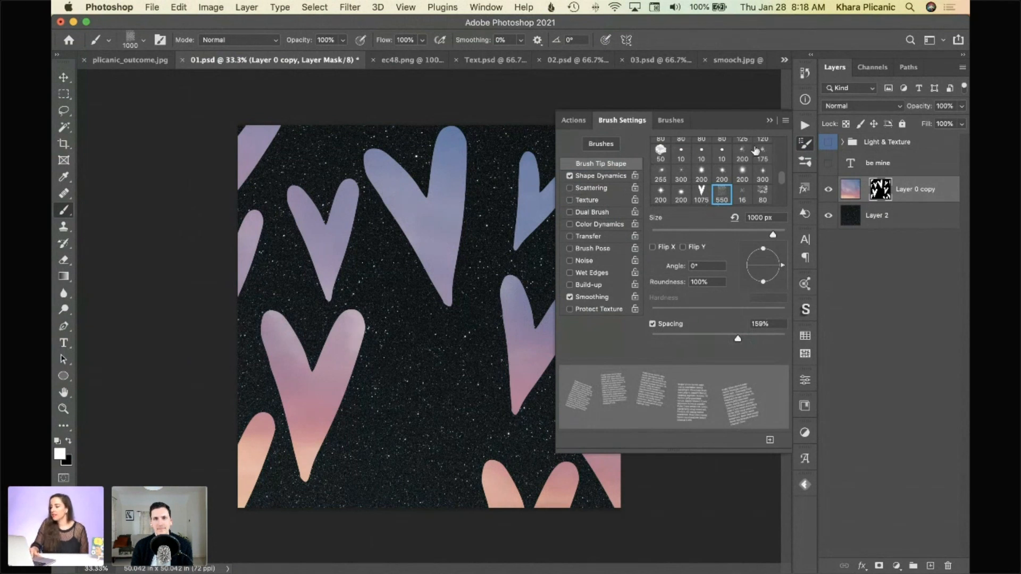
pyautogui.click(770, 122)
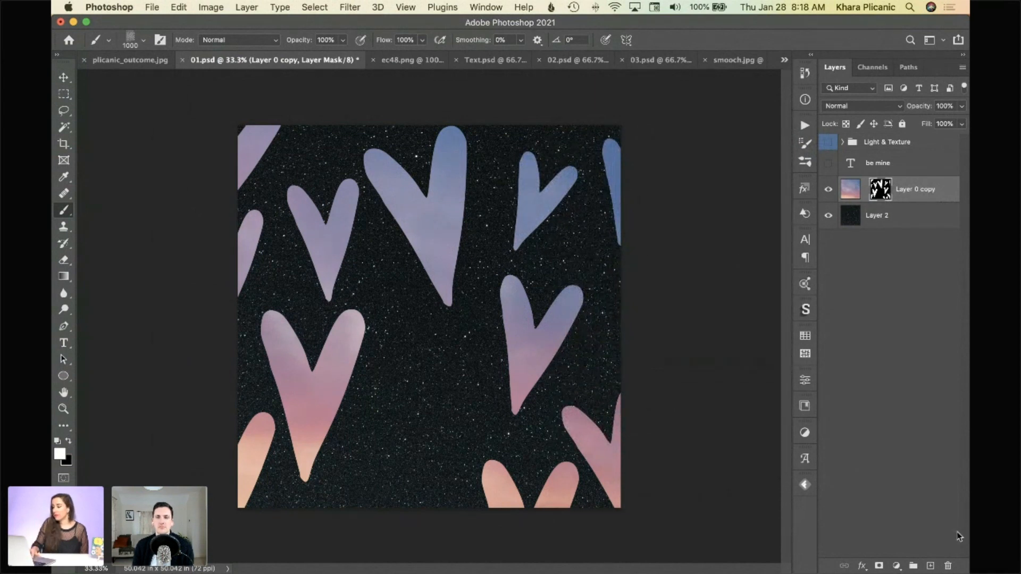
# Add a new layer above Layer 0 copy and reset the painting colours to a black foreground
pyautogui.click(930, 566)
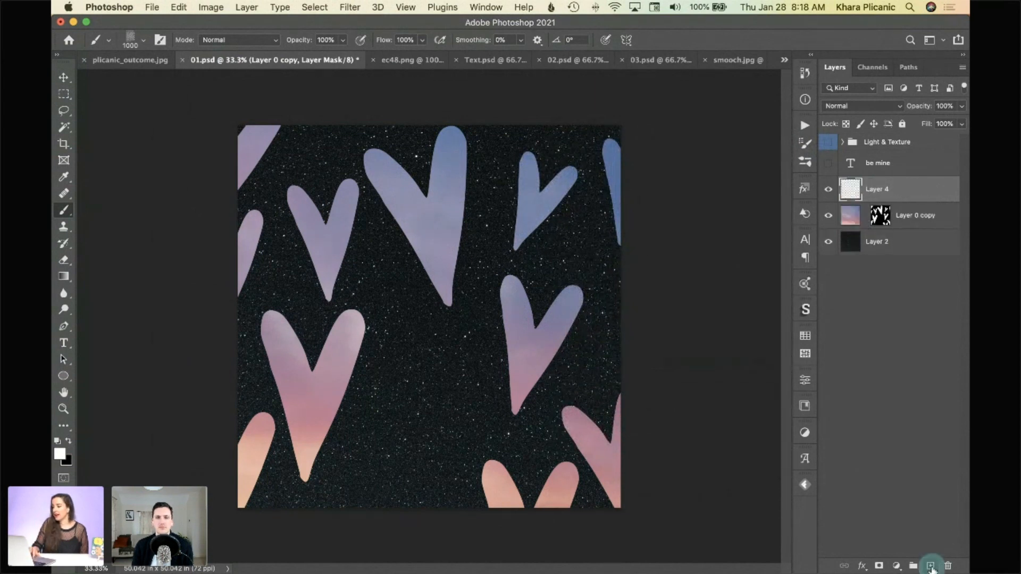
pyautogui.click(663, 289)
pyautogui.press('d')
pyautogui.click(621, 292)
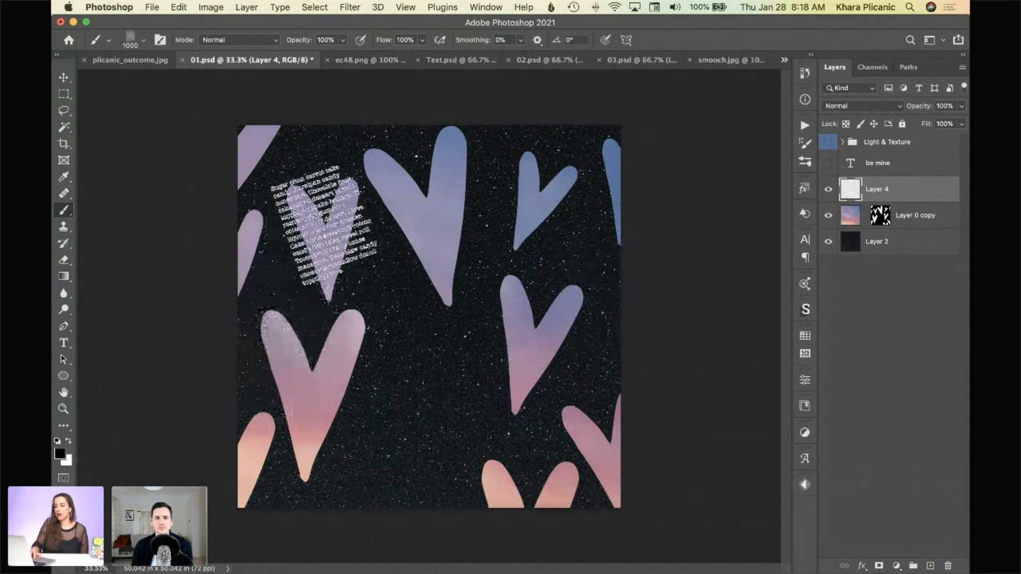
# Stamp black text on the new layer over the small upper hearts, the two lower left-edge hearts, the upper right-edge heart and the middle-right heart
pyautogui.click(332, 236)
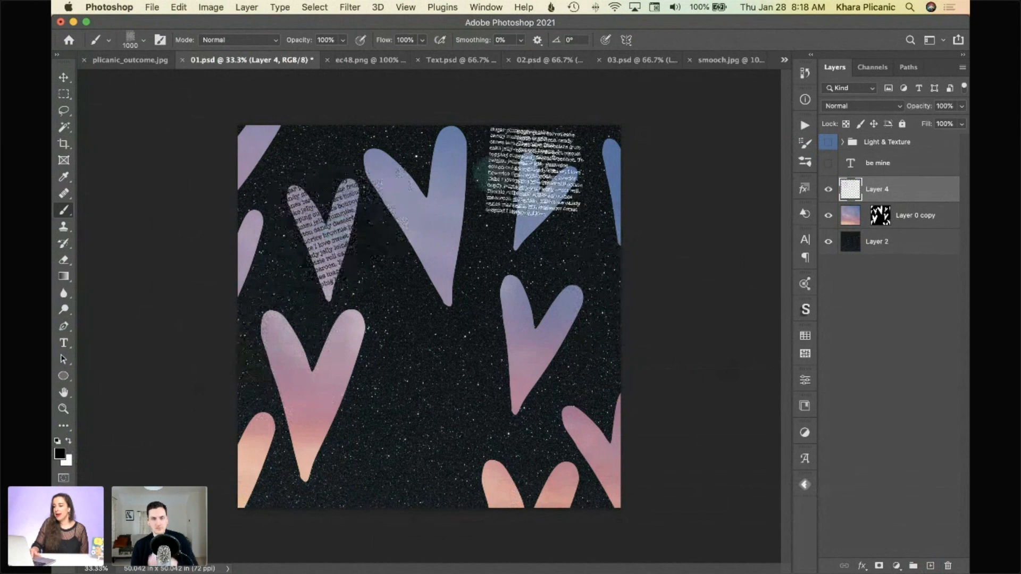
pyautogui.click(545, 197)
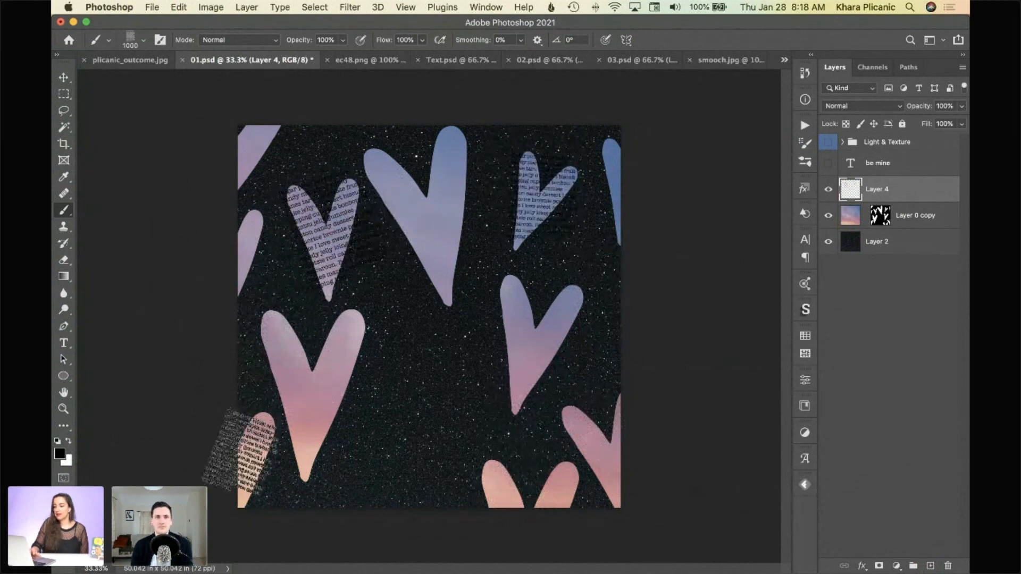
pyautogui.click(242, 452)
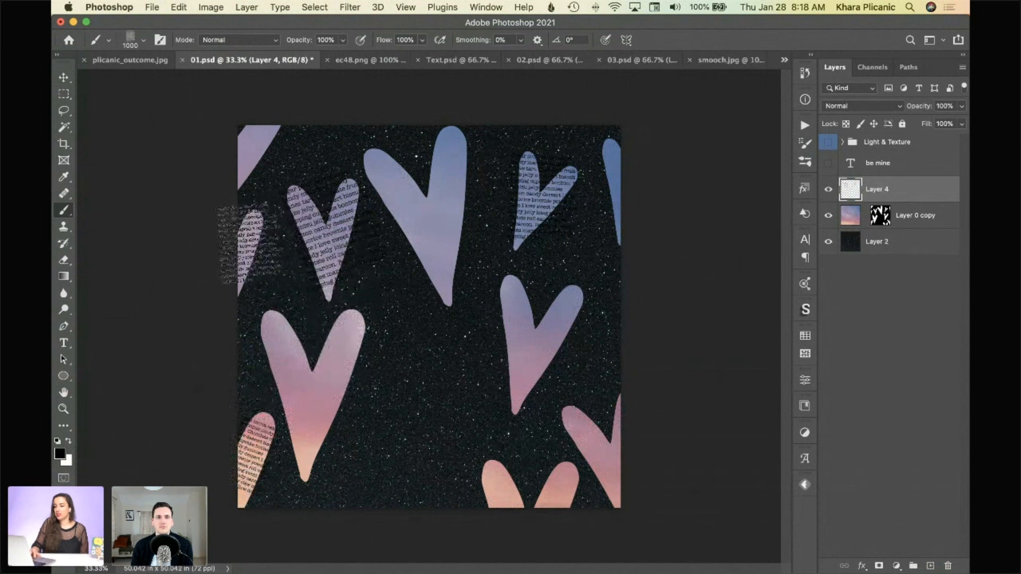
pyautogui.click(250, 242)
pyautogui.click(617, 186)
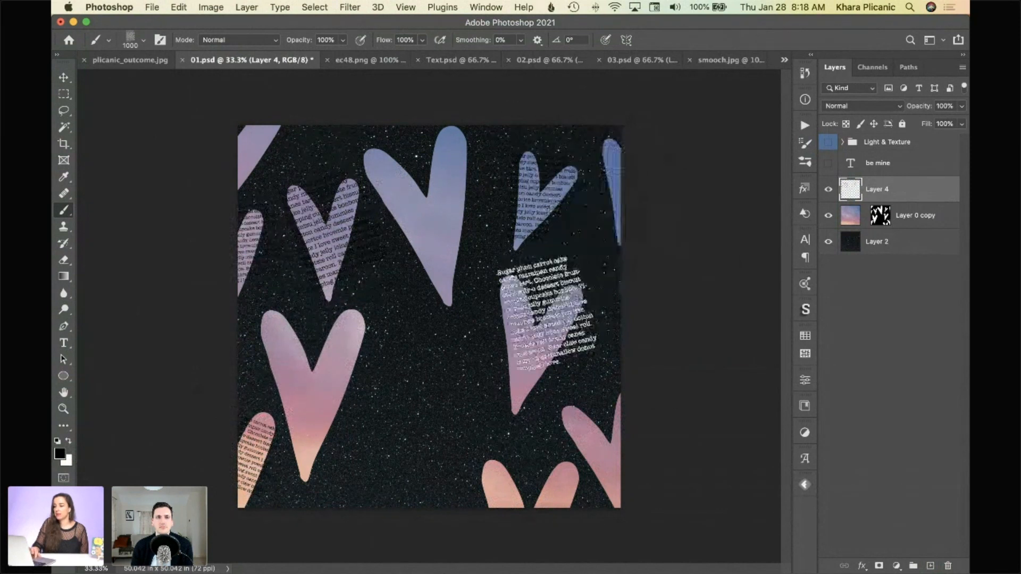
pyautogui.click(540, 340)
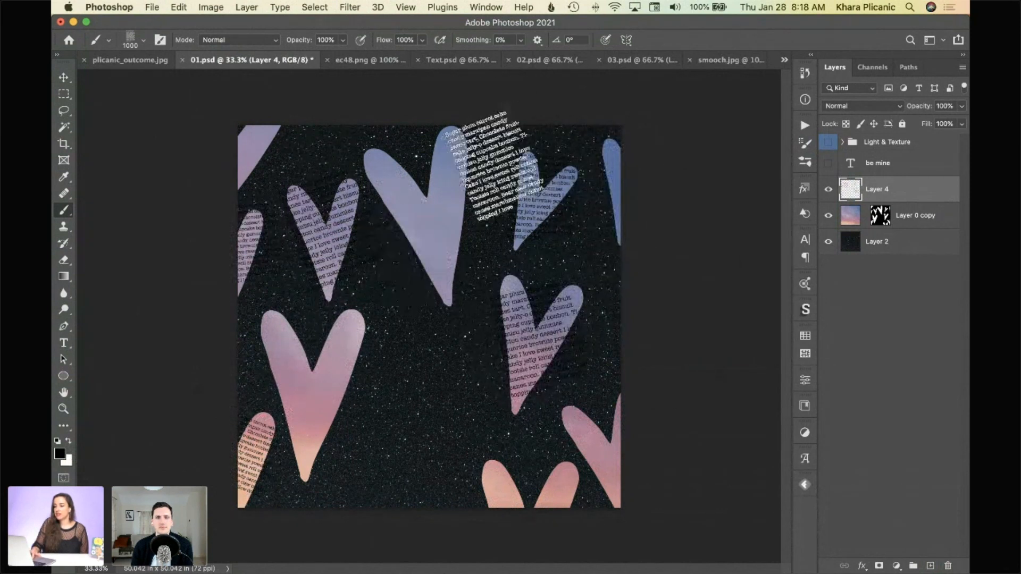
# Stamp black text over the lower-right hearts, the upper right-edge heart, the large top heart and the large heart on the left
pyautogui.click(536, 493)
pyautogui.click(604, 445)
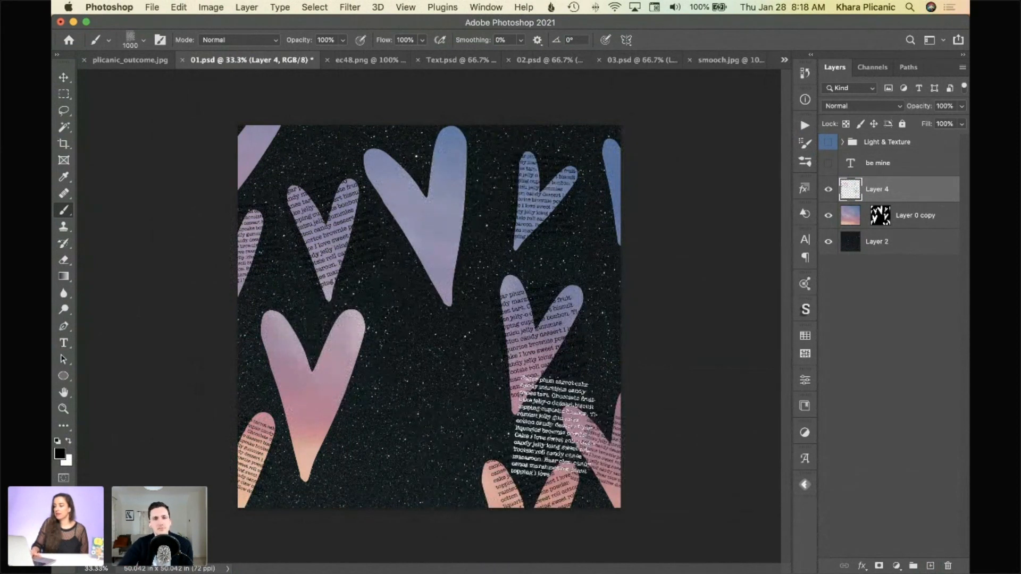
pyautogui.click(624, 181)
pyautogui.click(410, 189)
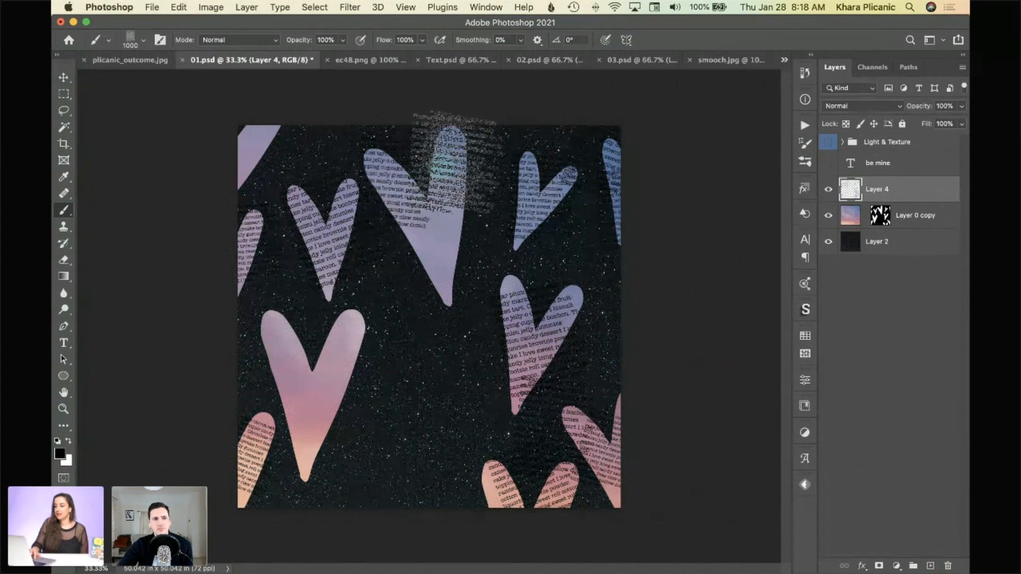
pyautogui.click(456, 162)
pyautogui.click(287, 349)
pyautogui.click(371, 352)
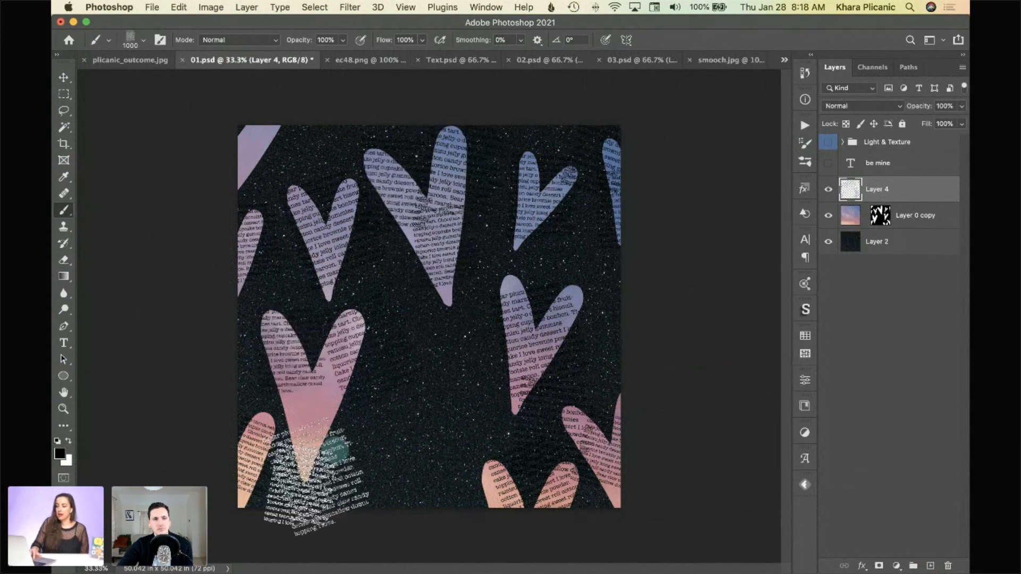
pyautogui.click(325, 438)
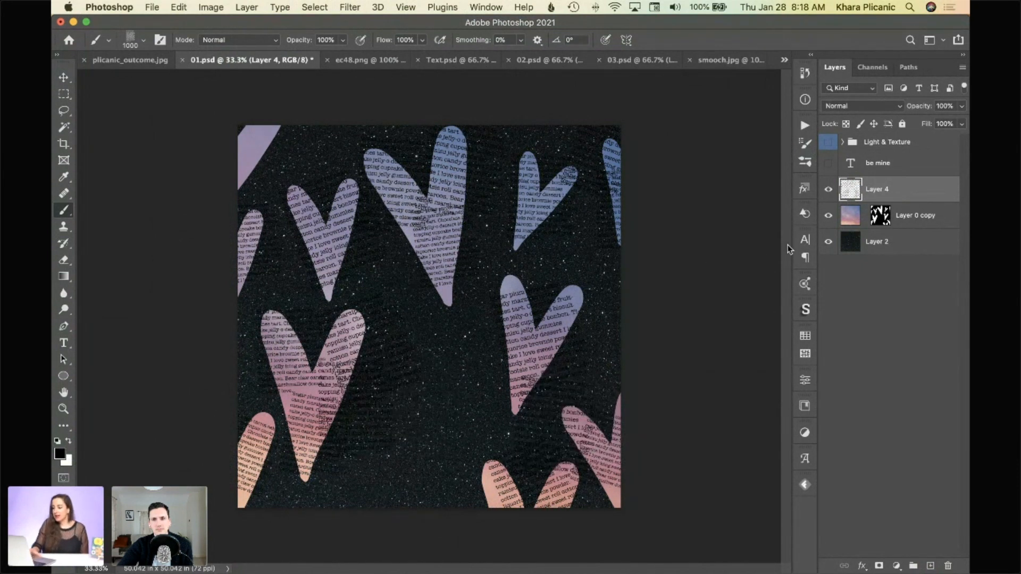
# Inspect the stamped text up close at 100% and rename its layer as Print
pyautogui.press('super+equal')
pyautogui.press('super+equal')
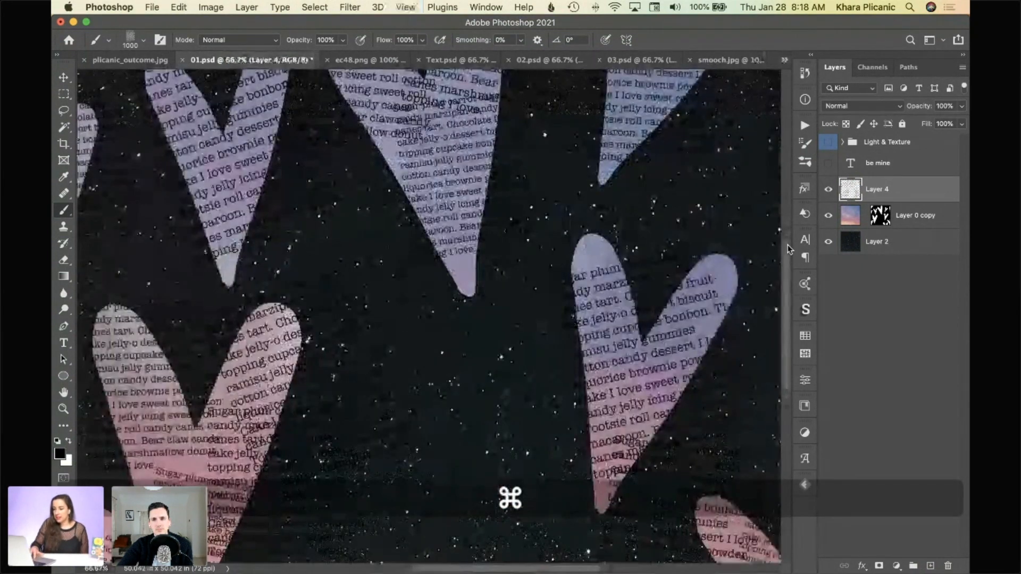
pyautogui.press('super+equal')
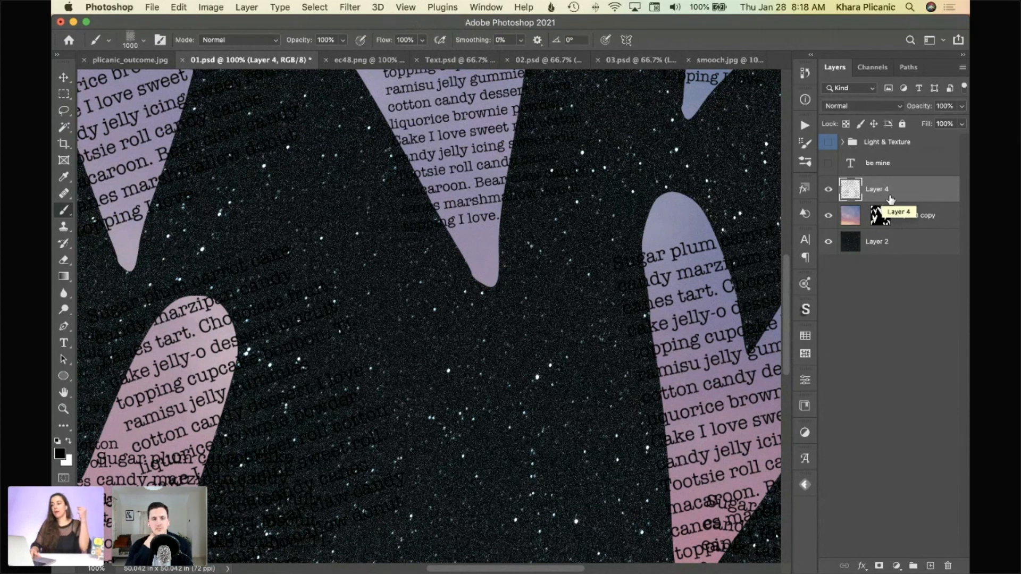
pyautogui.click(876, 192)
pyautogui.doubleClick(877, 190)
pyautogui.write('Print')
pyautogui.press('Return')
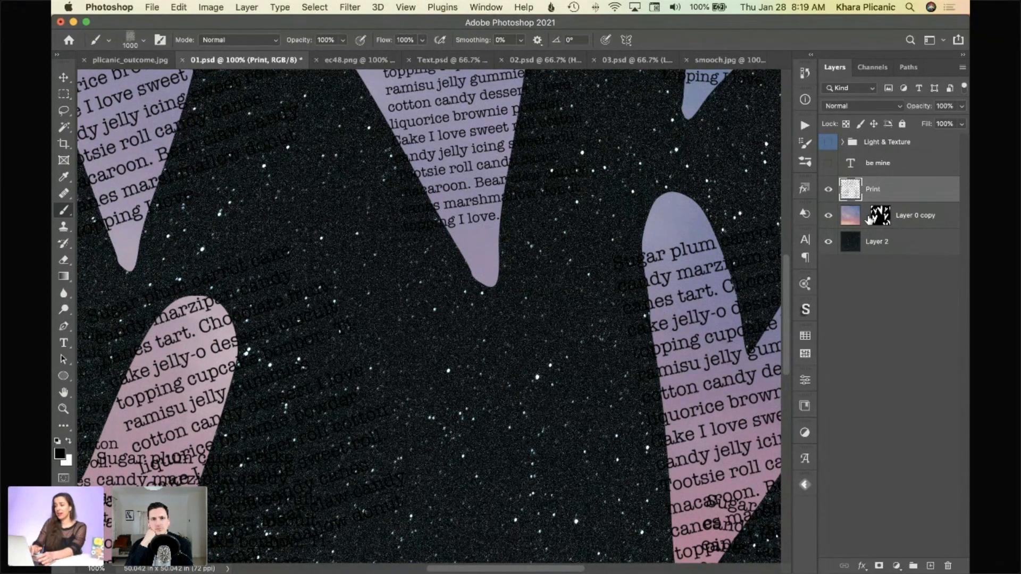
# Create a clipping mask so the Print layer's text shows only inside the hearts of Layer 0 copy
pyautogui.press('super+alt+g')
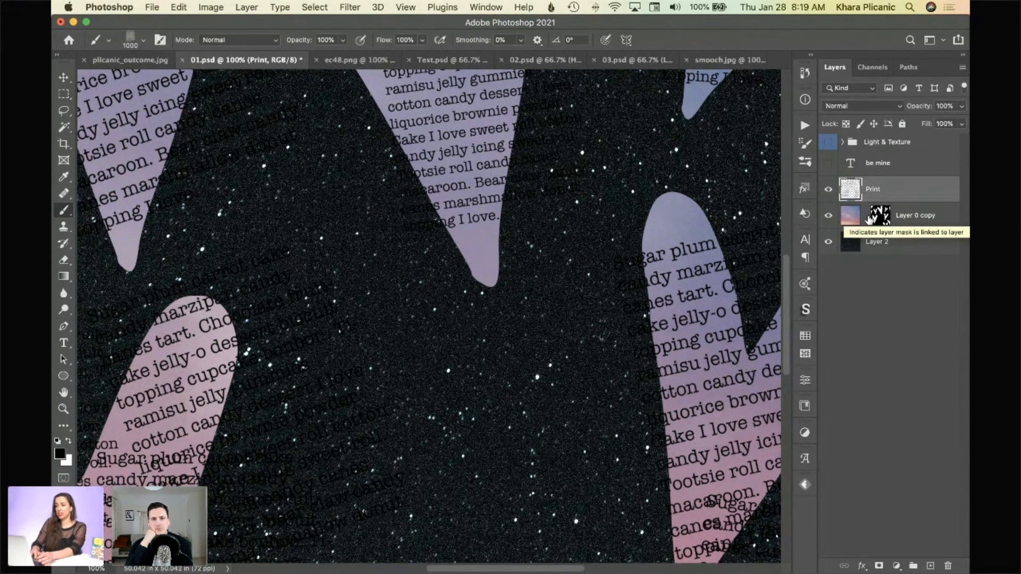
pyautogui.click(241, 7)
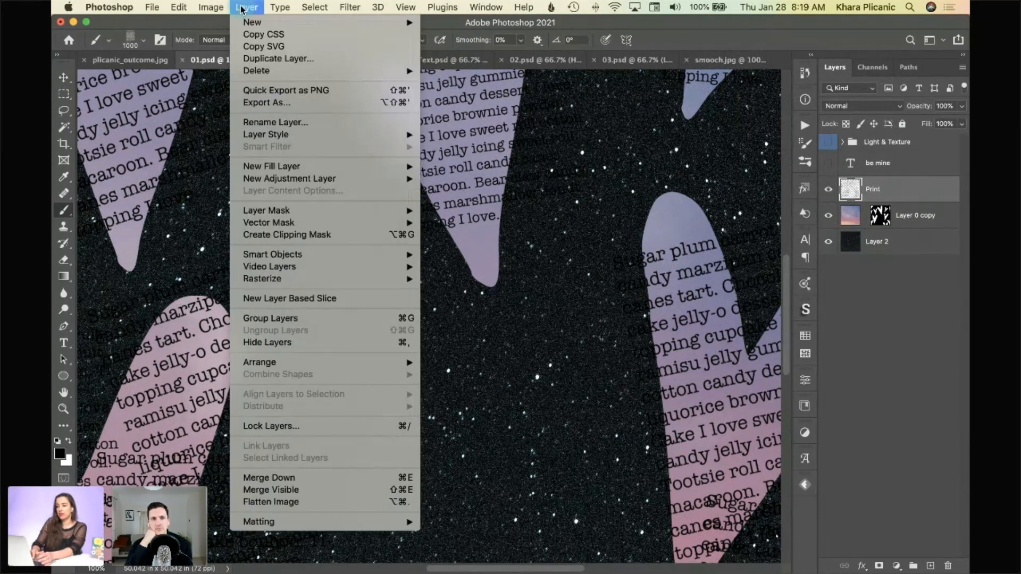
pyautogui.click(294, 234)
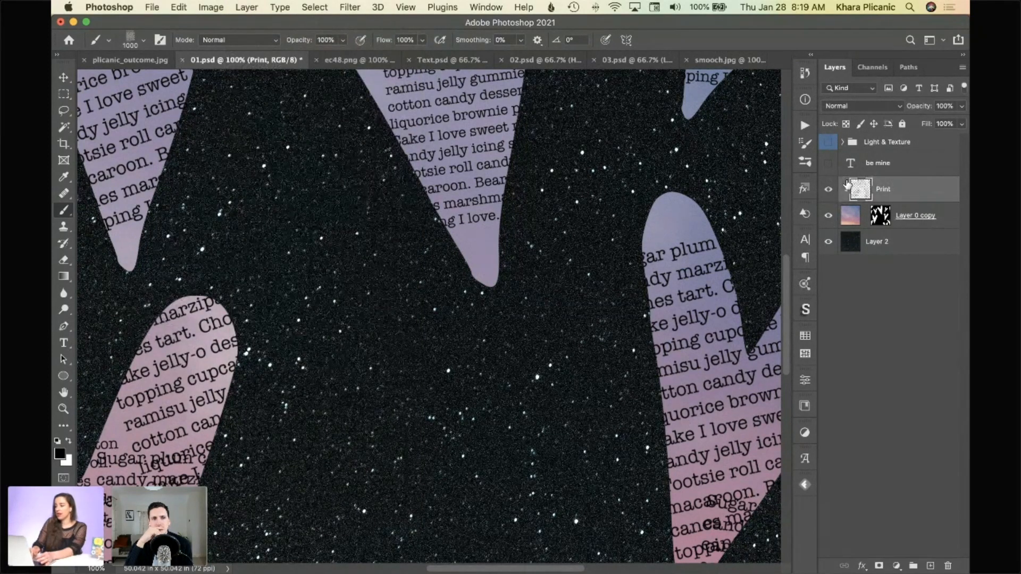
# Release the Print layer's clipping mask and clip the layer to Layer 0 copy again
pyautogui.keyDown('alt'); pyautogui.click(892, 201); pyautogui.keyUp('alt')
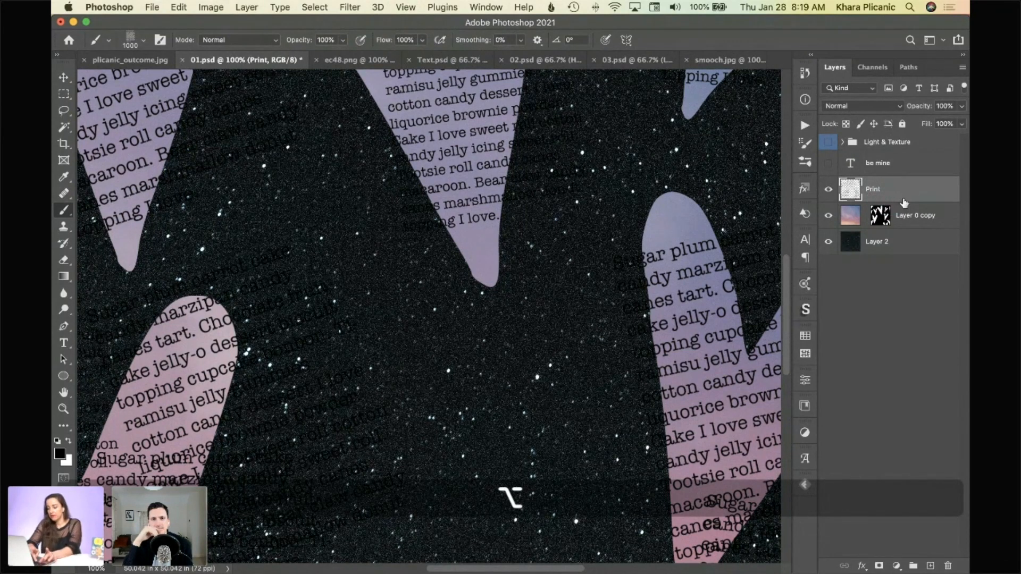
pyautogui.hotkey('ctrl', 'alt', 'z')
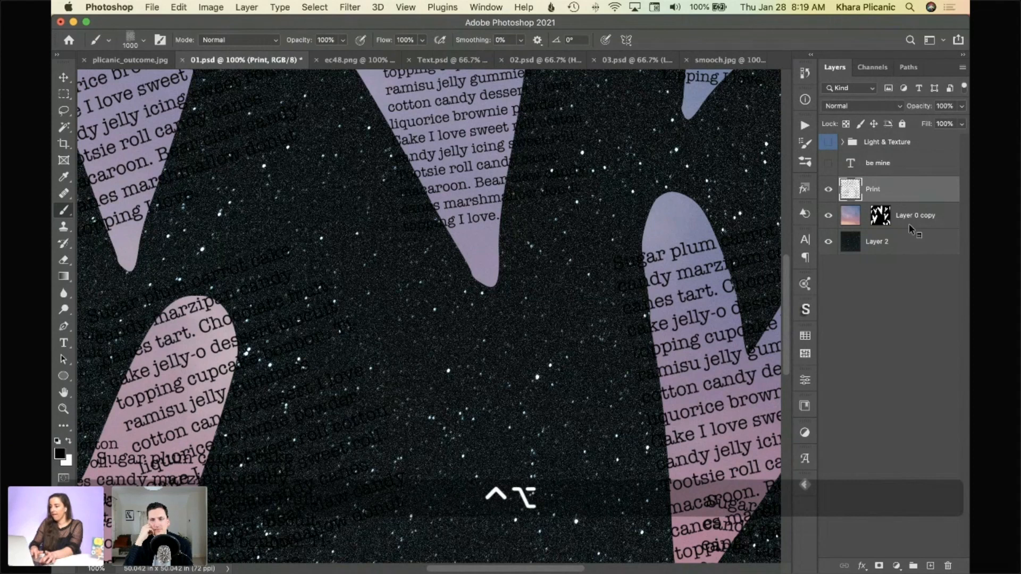
pyautogui.hotkey('ctrl', 'alt', 'z')
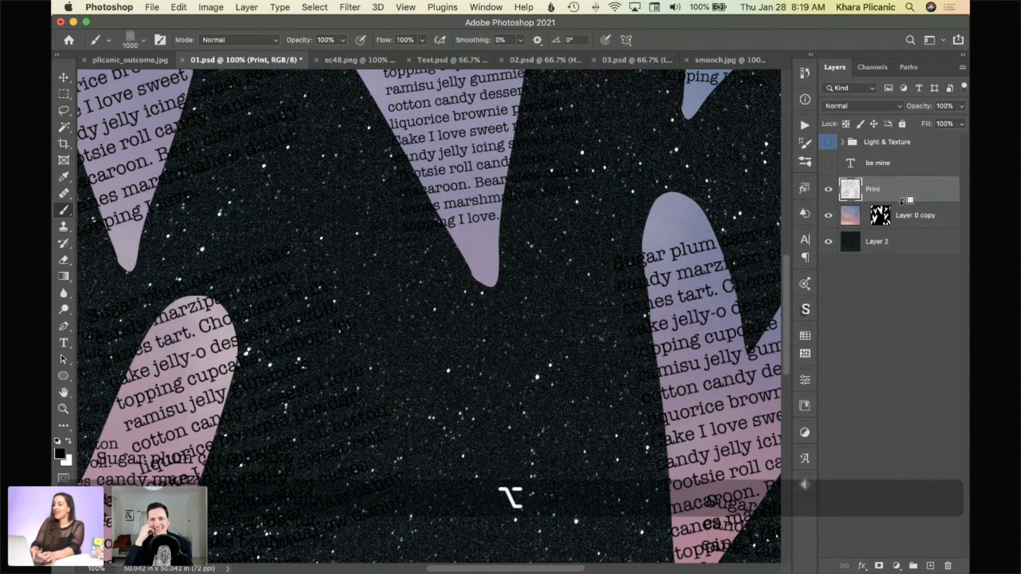
pyautogui.keyDown('alt'); pyautogui.click(900, 196); pyautogui.keyUp('alt')
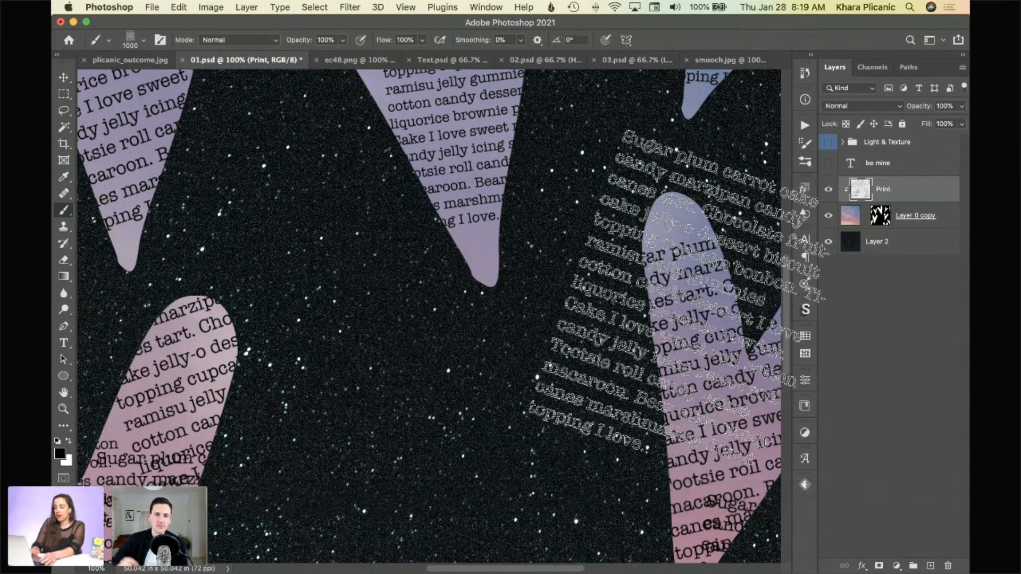
# Show the hidden "be mine" text layer with the whole card in view
pyautogui.press('super+minus')
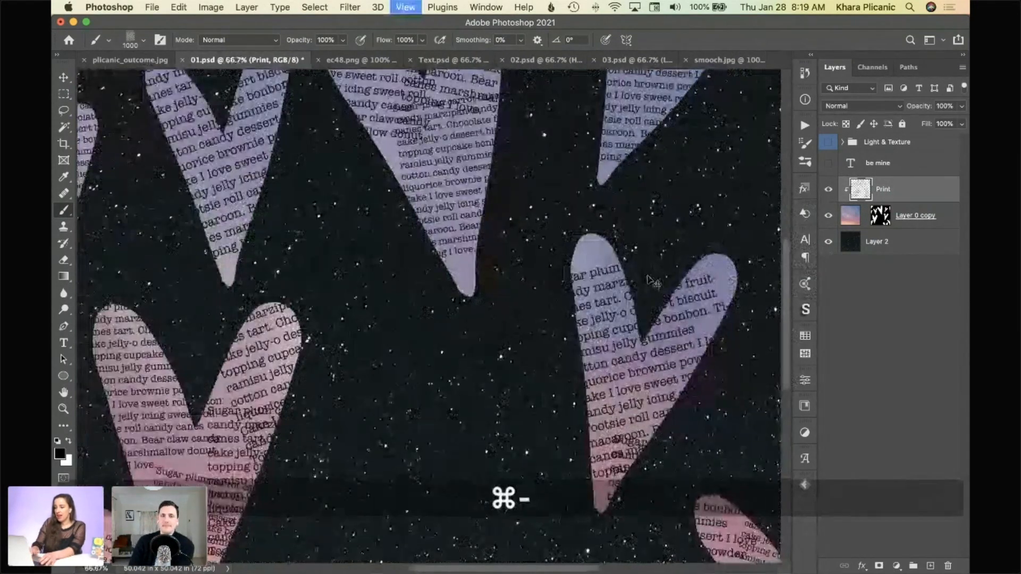
pyautogui.press('super+minus')
pyautogui.press('super+minus')
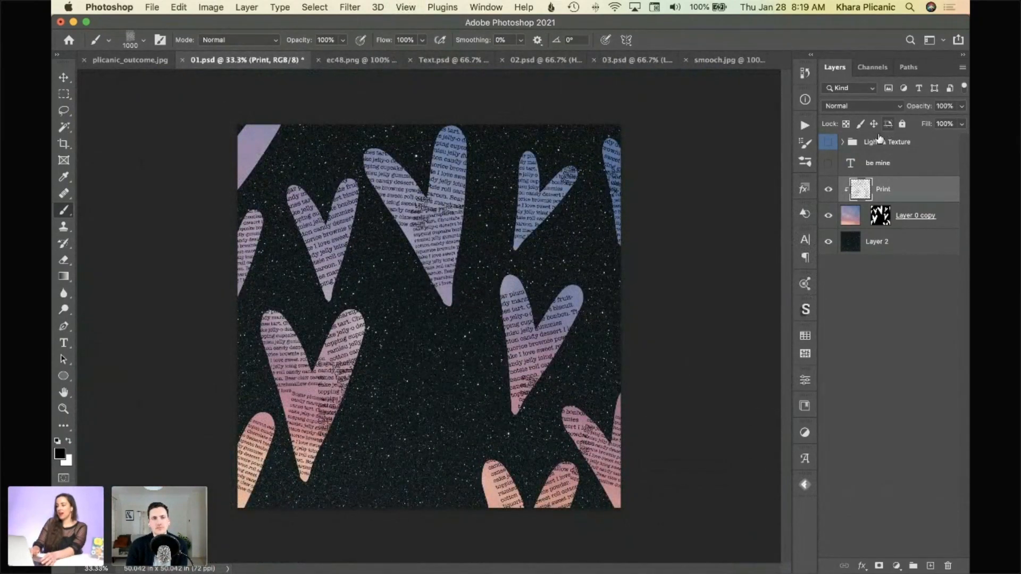
pyautogui.click(830, 165)
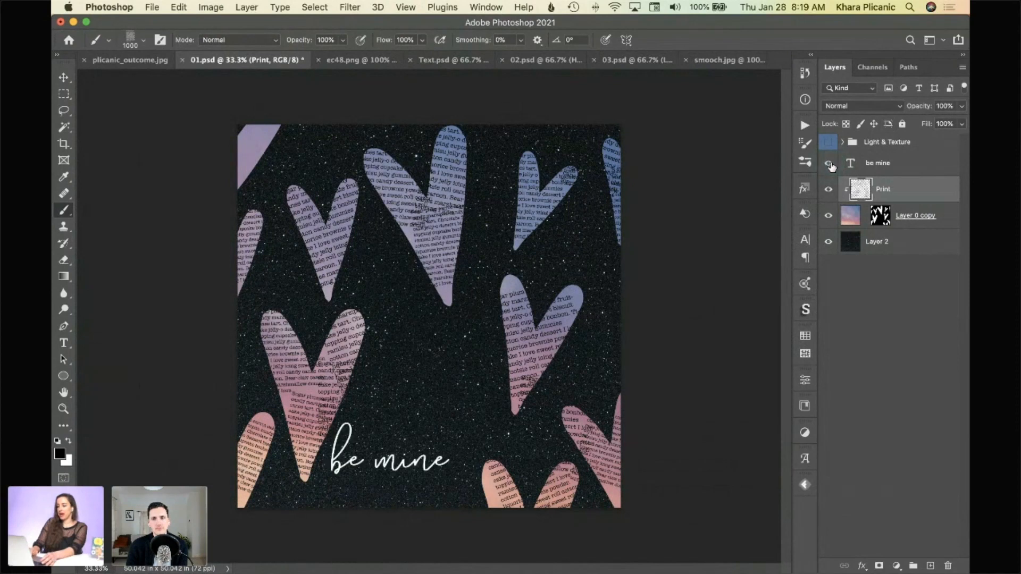
# Move the "be mine" text slightly down and to the right, between the lower hearts of the card
pyautogui.click(891, 164)
pyautogui.press('v')
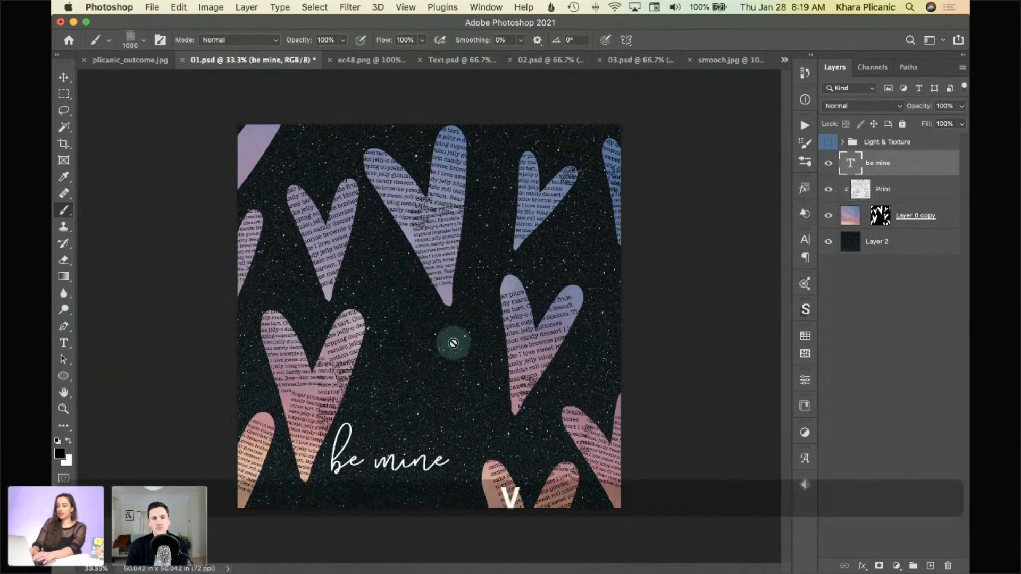
pyautogui.moveTo(415, 443); pyautogui.dragTo(426, 456)
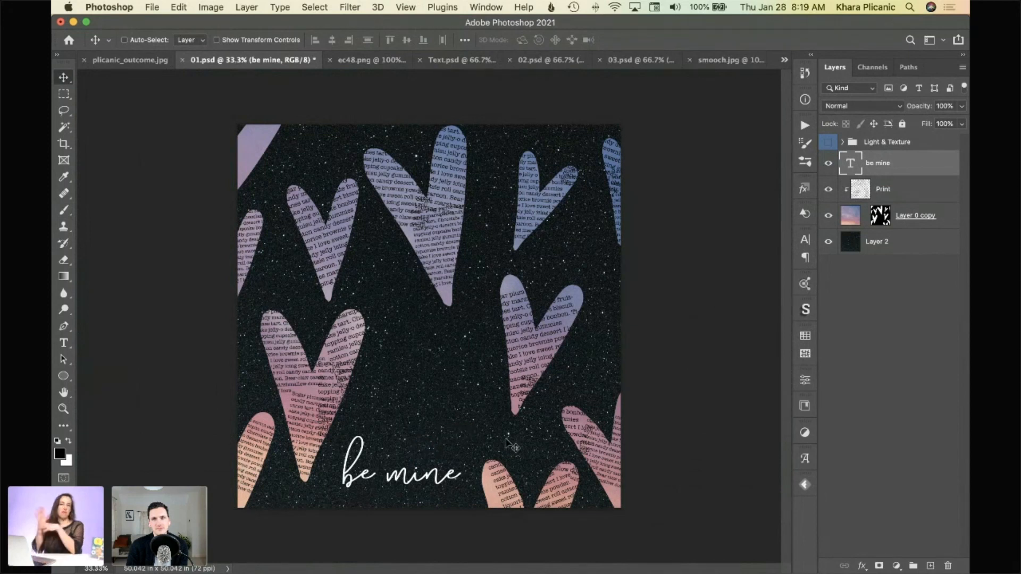
# Show the Light & Texture group and compare its effect on the card up close and as a whole
pyautogui.click(829, 142)
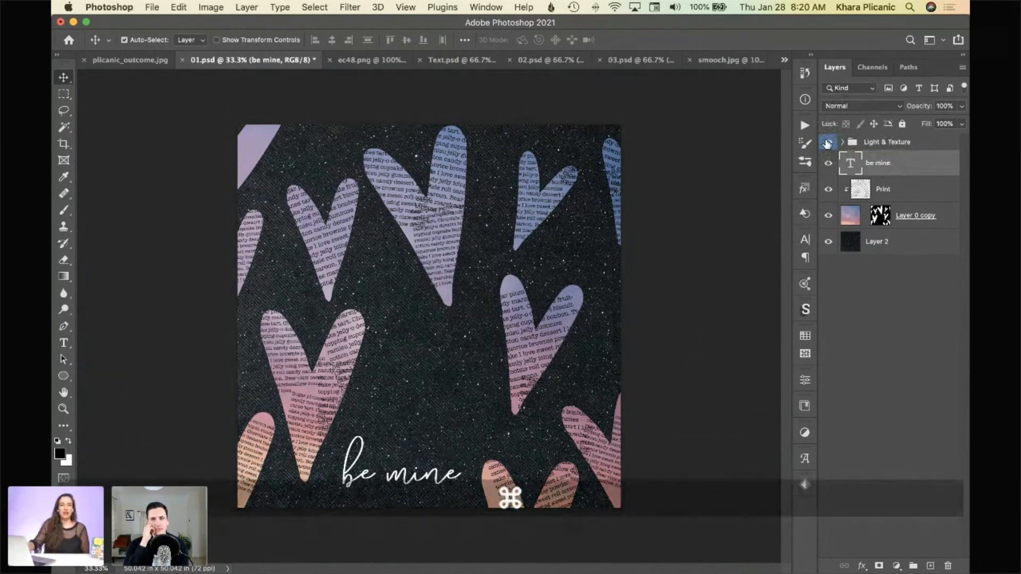
pyautogui.press('super+equal')
pyautogui.click(827, 142)
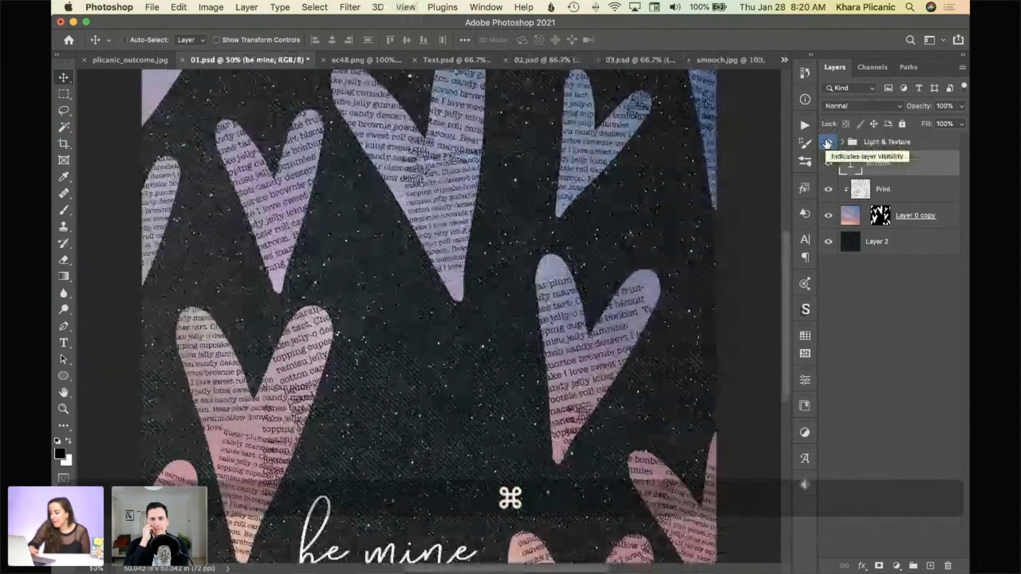
pyautogui.press('super+equal')
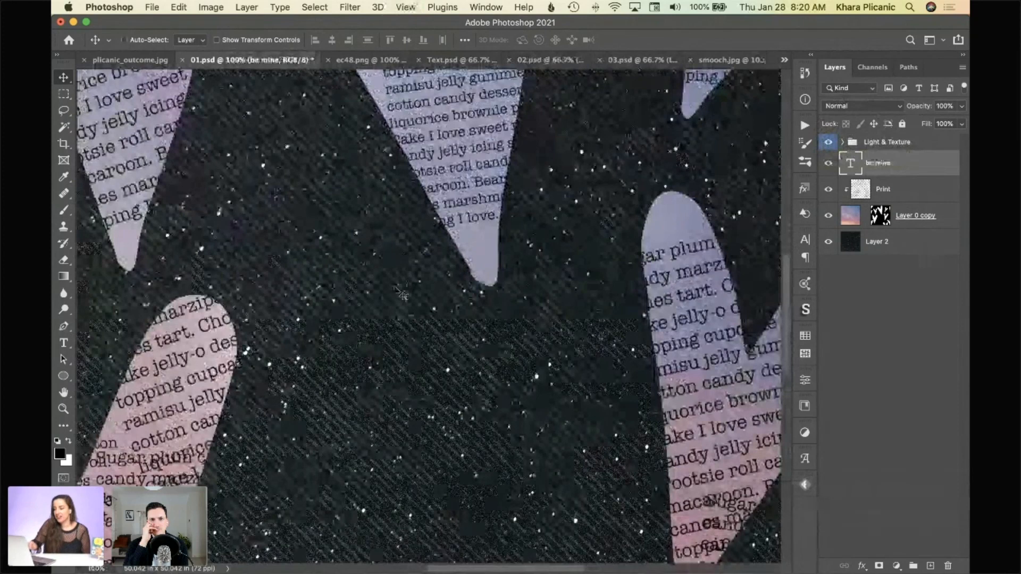
pyautogui.press('super+minus')
pyautogui.press('super+minus')
pyautogui.press('super+minus')
pyautogui.press('super+minus')
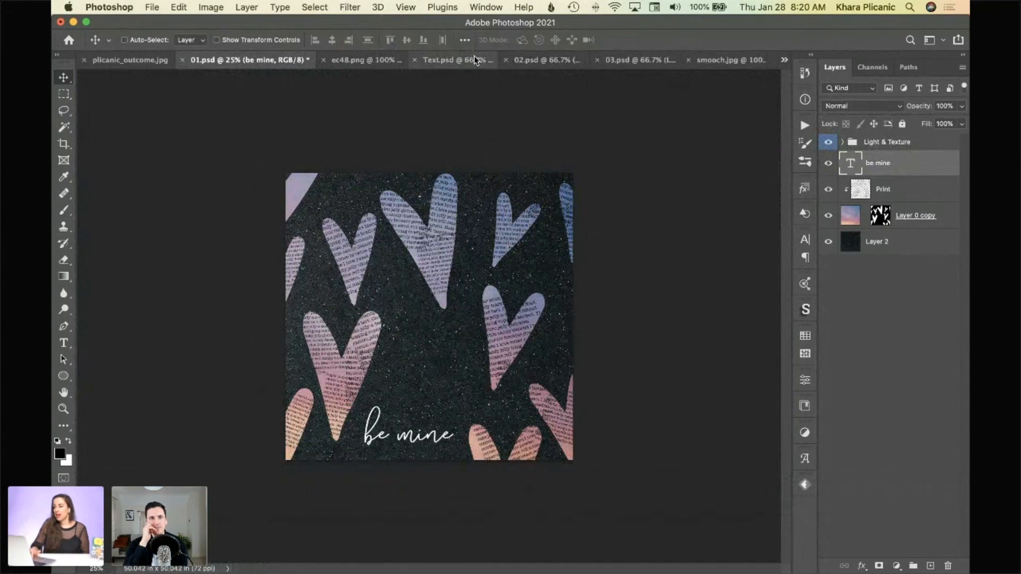
# In 02.psd, load the Heart layer's outline as a selection and convert it to a work path
pyautogui.click(532, 60)
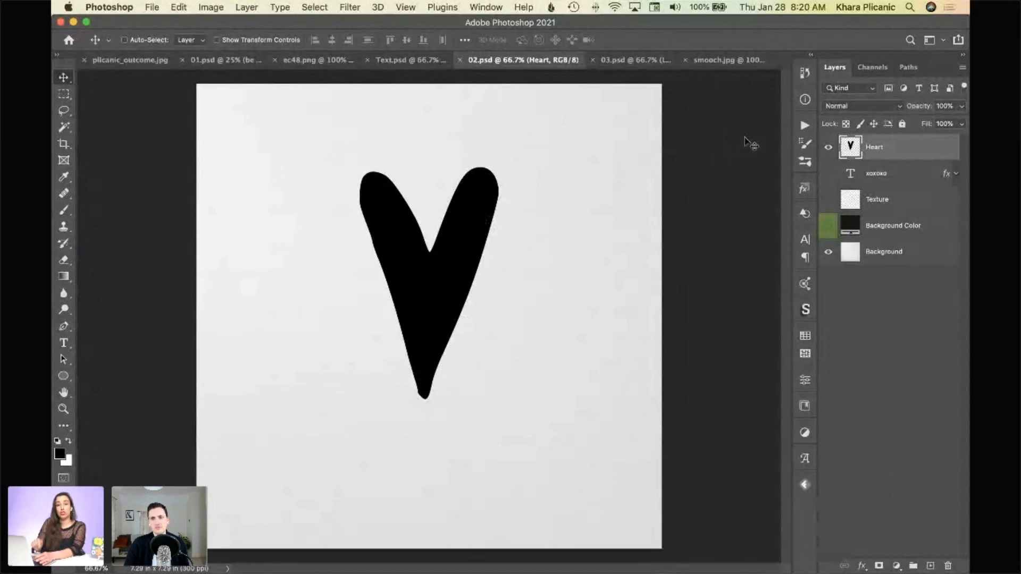
pyautogui.press('super')
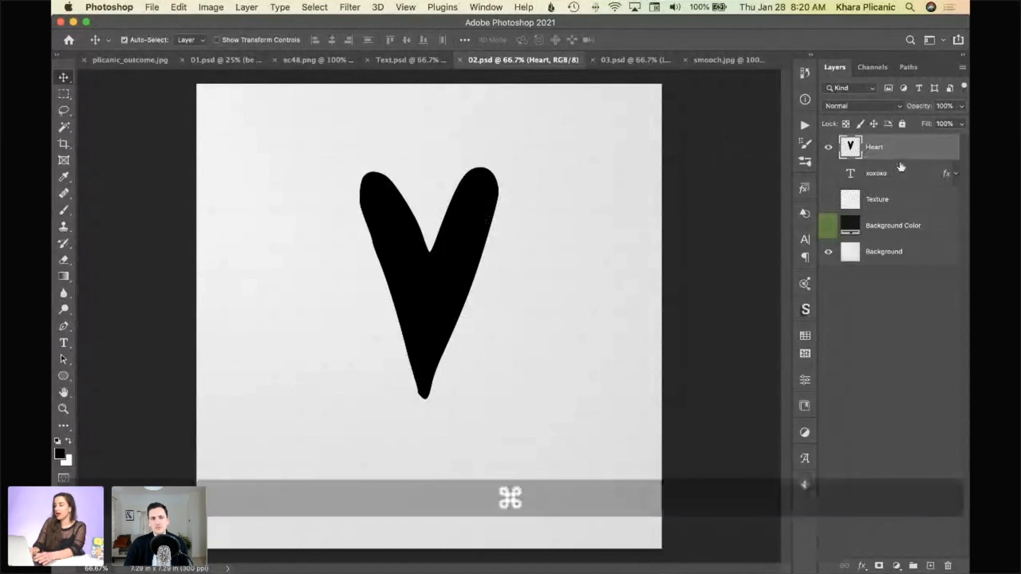
pyautogui.keyDown('super'); pyautogui.click(852, 154); pyautogui.keyUp('super')
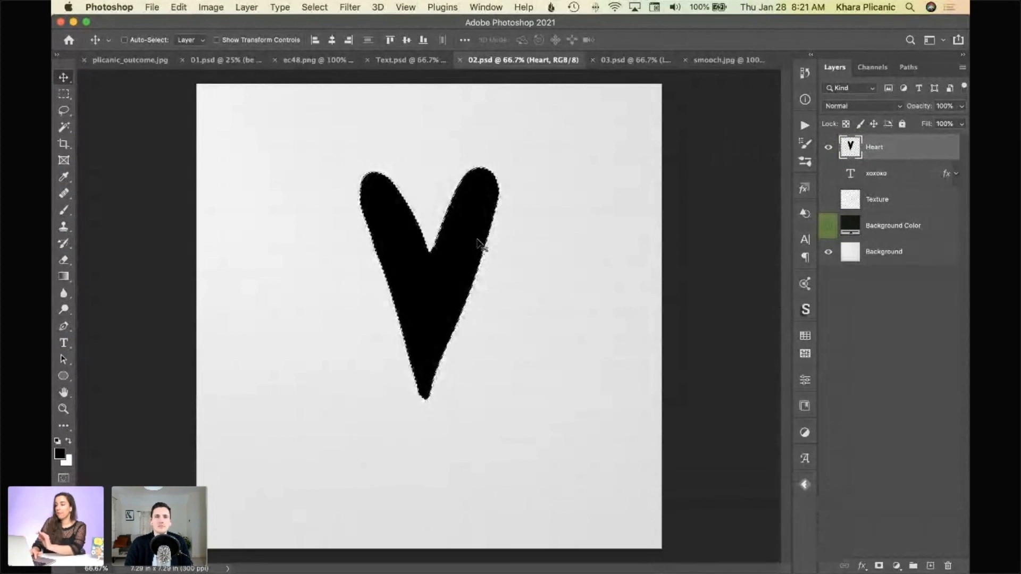
pyautogui.click(909, 69)
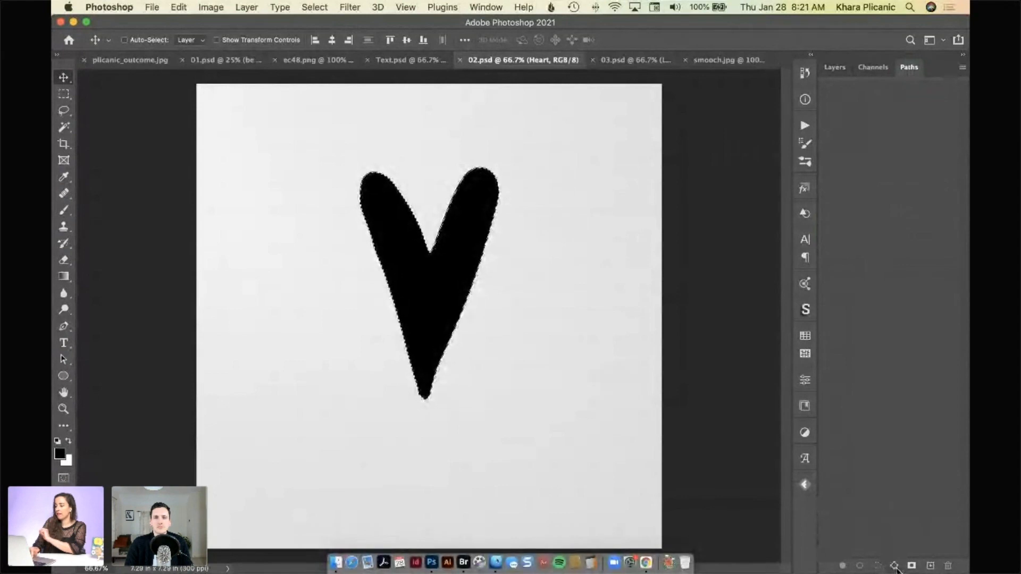
pyautogui.hotkey('ctrl', 'z')
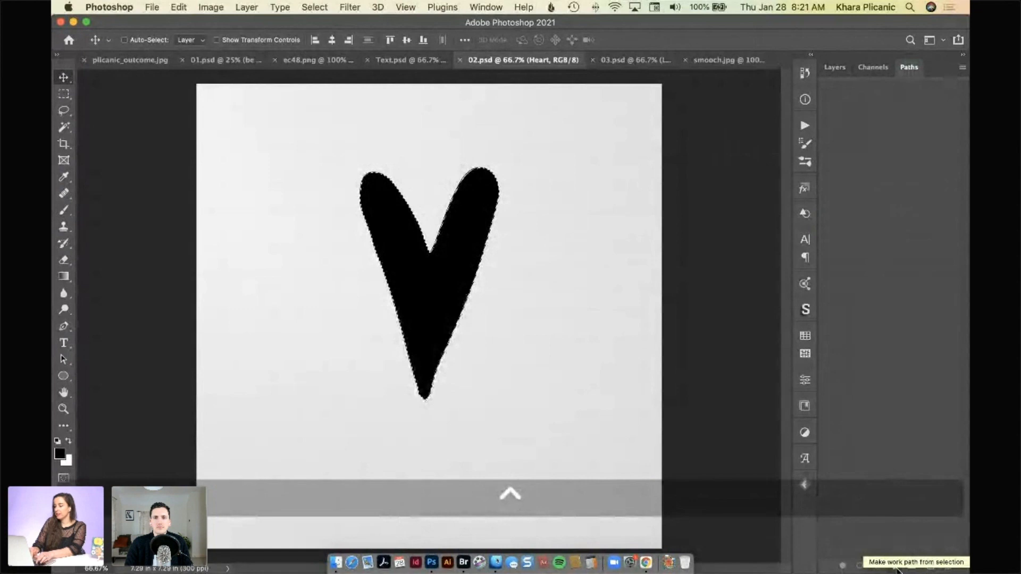
pyautogui.hotkey('ctrl', 'z')
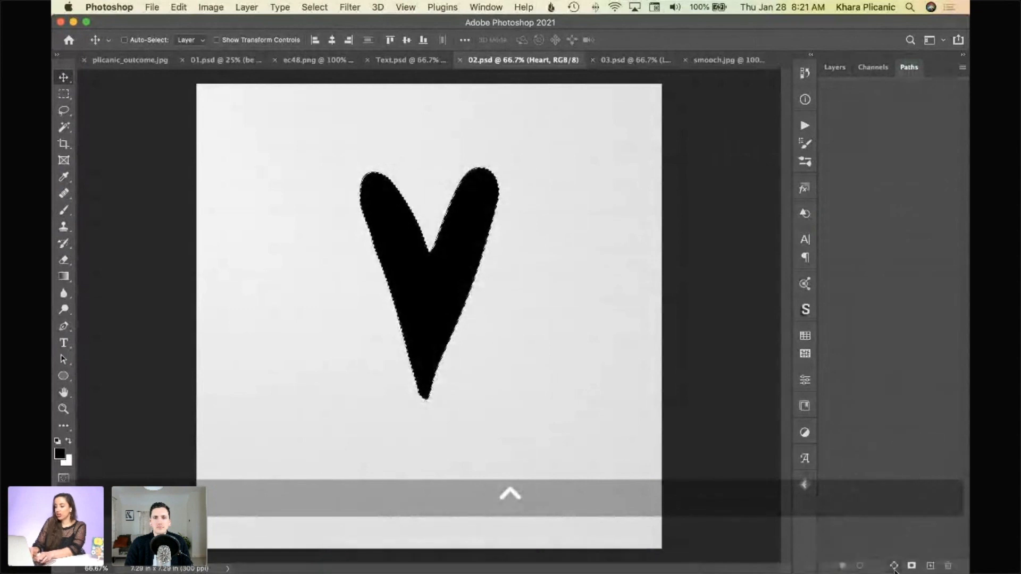
pyautogui.hotkey('ctrl', 'z')
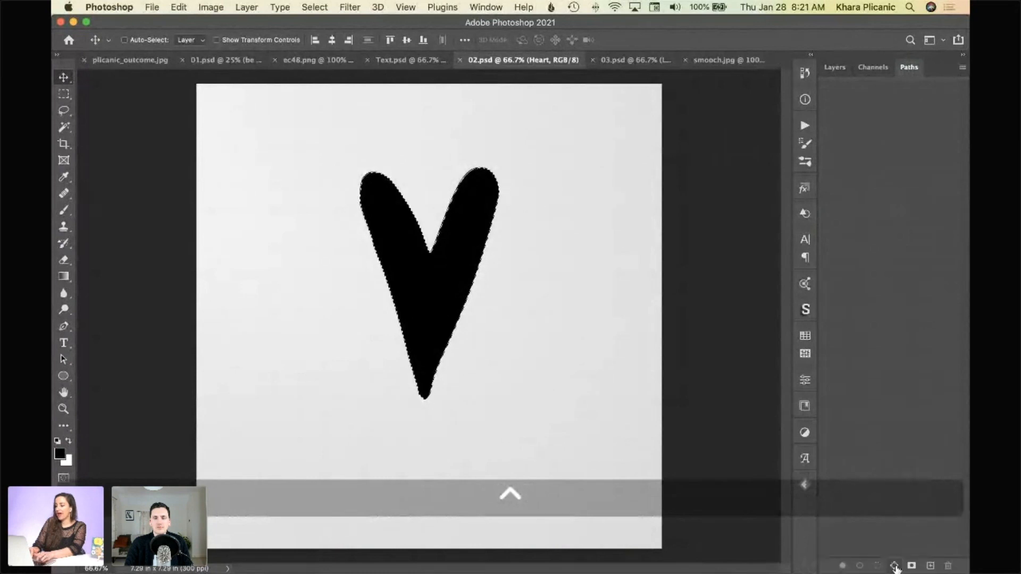
pyautogui.click(895, 566)
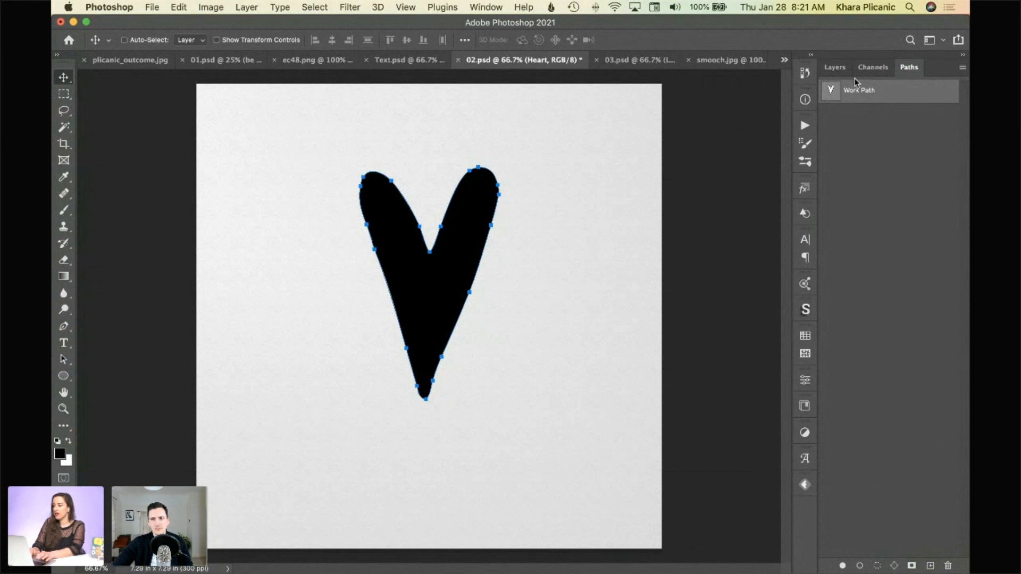
# Save the work path as Heart, deselect it, and hide the Heart layer
pyautogui.doubleClick(856, 93)
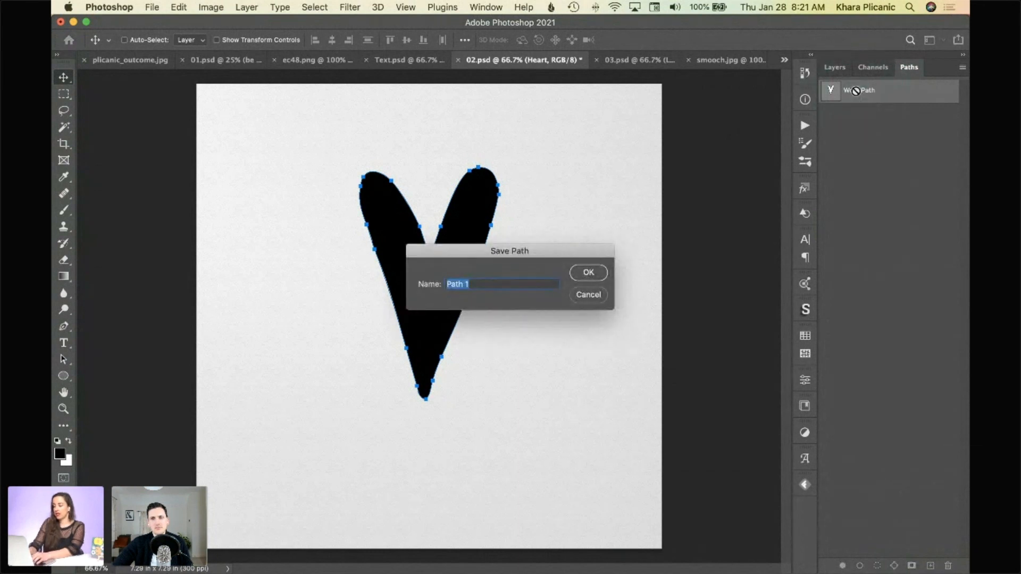
pyautogui.write('Heart')
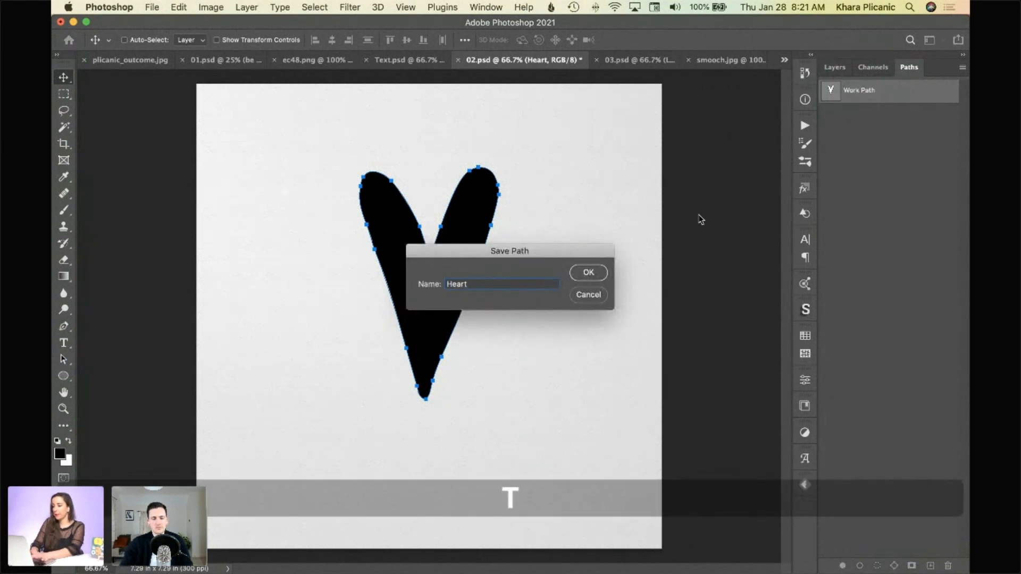
pyautogui.click(600, 275)
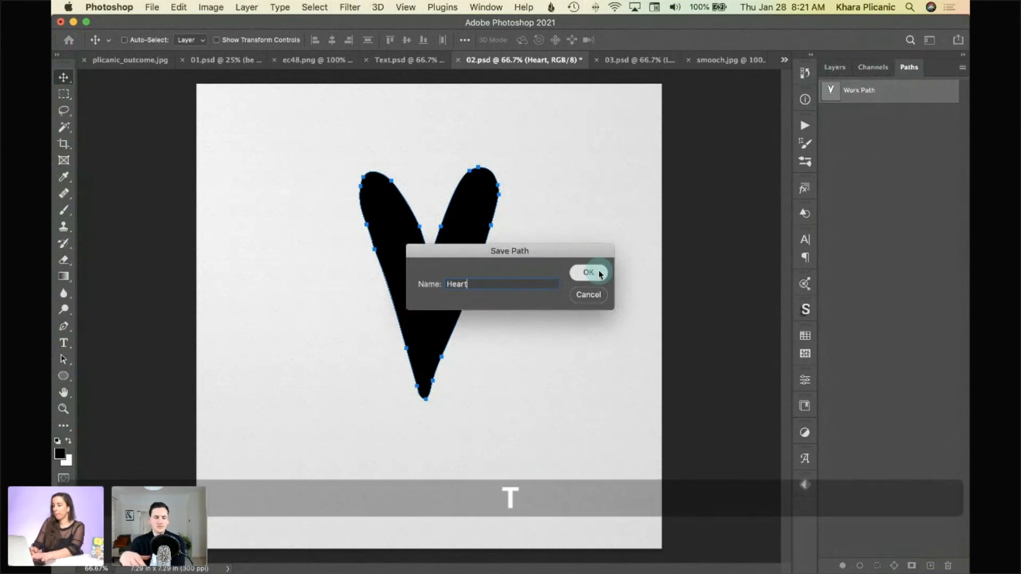
pyautogui.click(891, 158)
pyautogui.click(834, 69)
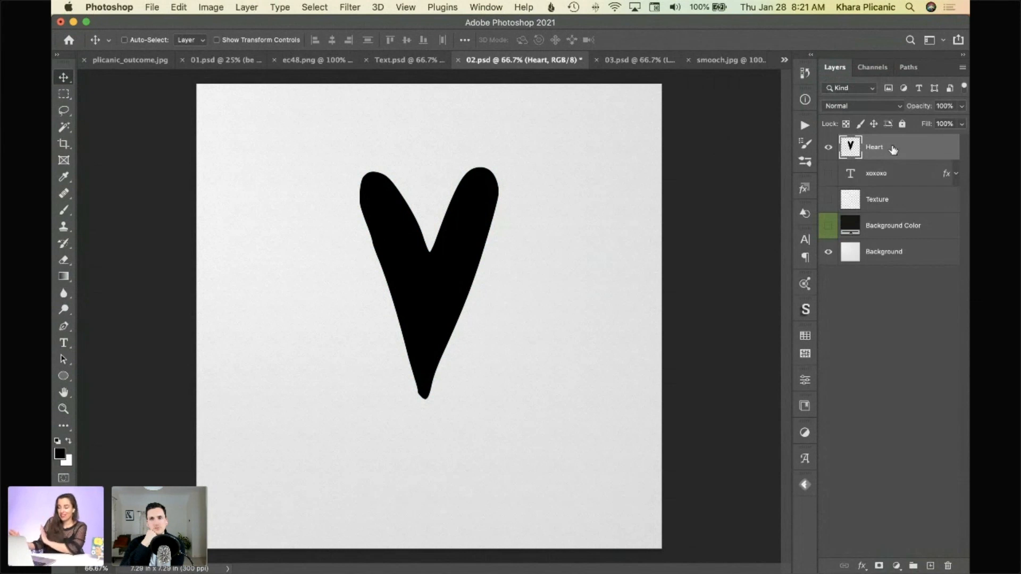
pyautogui.click(828, 148)
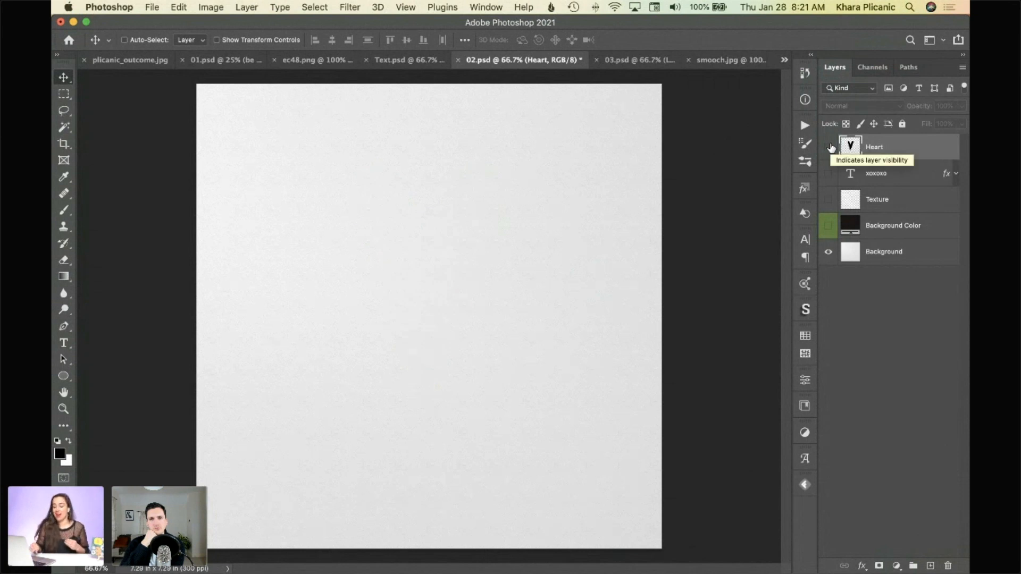
# Choose the Hard Round brush and add a new layer above the Heart layer
pyautogui.press('b')
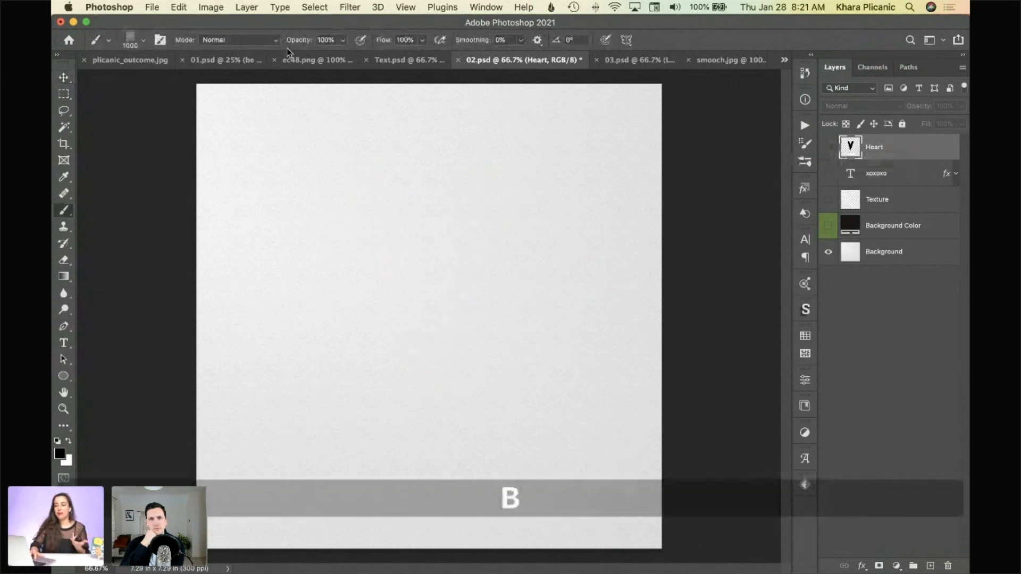
pyautogui.click(142, 40)
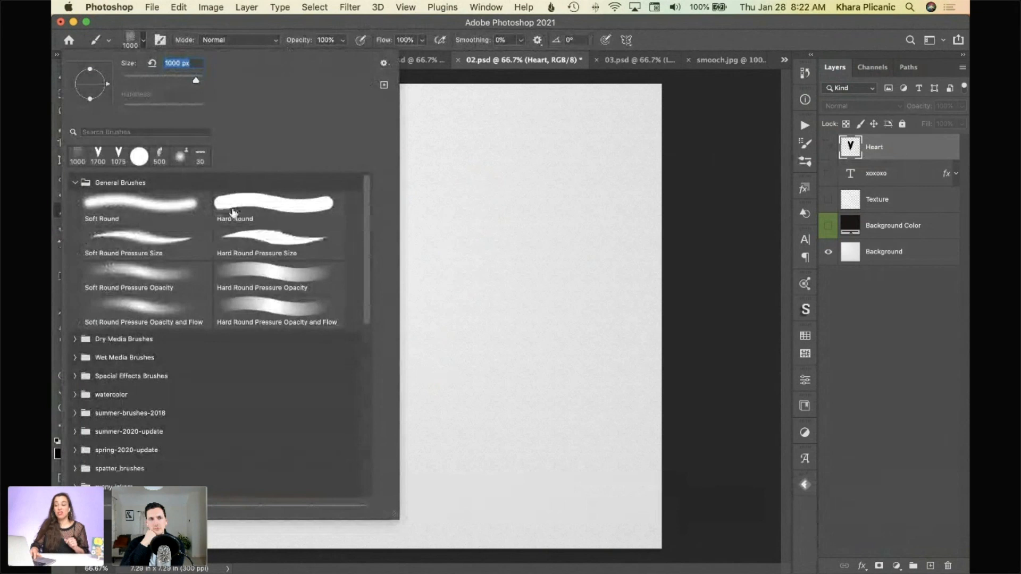
pyautogui.doubleClick(233, 211)
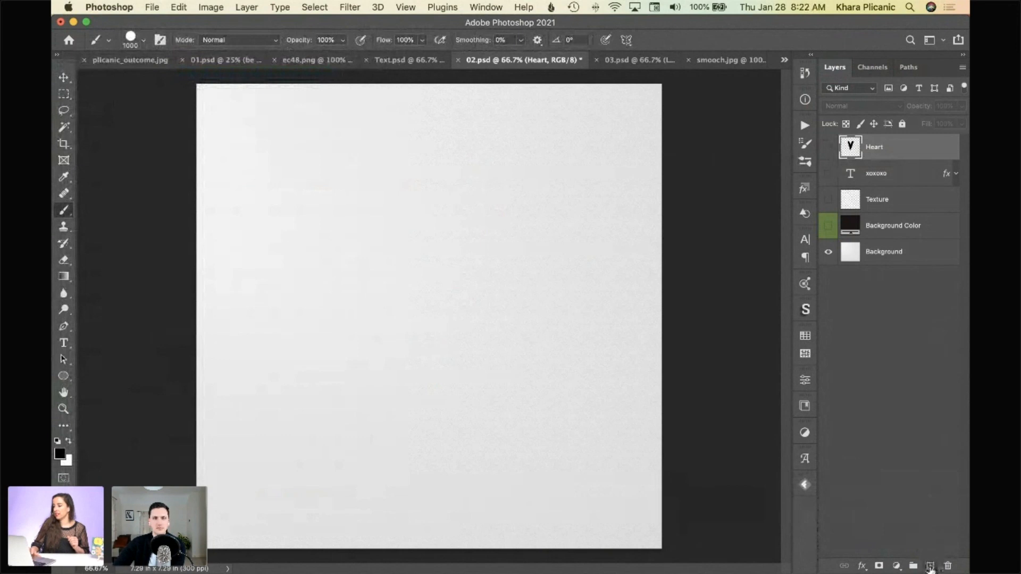
pyautogui.click(930, 567)
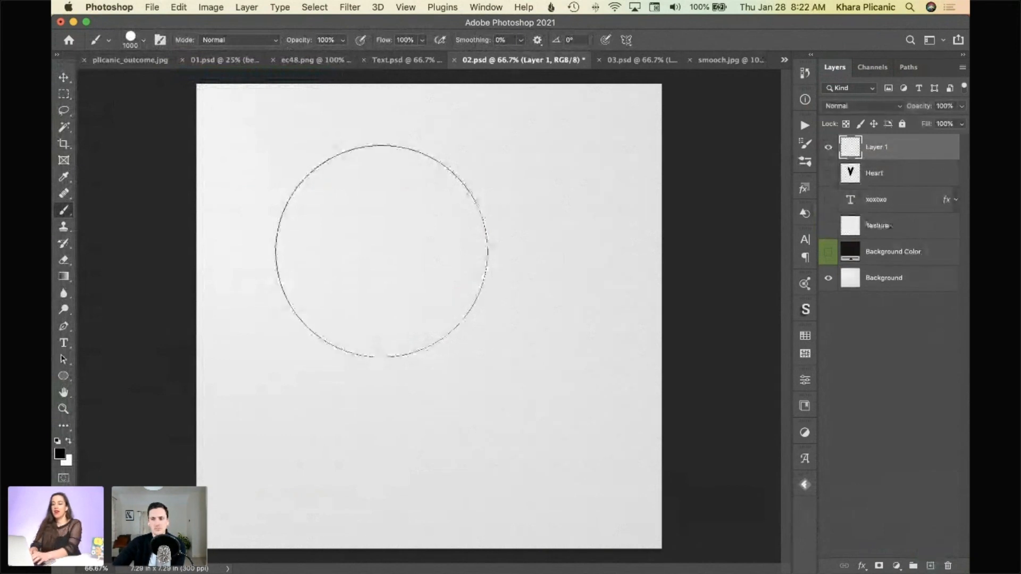
# Reduce the brush size to 45 px, then paint a test stroke on the new layer and undo it
pyautogui.press('[')
pyautogui.press('[')
pyautogui.press('[')
pyautogui.press('[')
pyautogui.press('[')
pyautogui.press('[')
pyautogui.press('[')
pyautogui.press('[')
pyautogui.press('[')
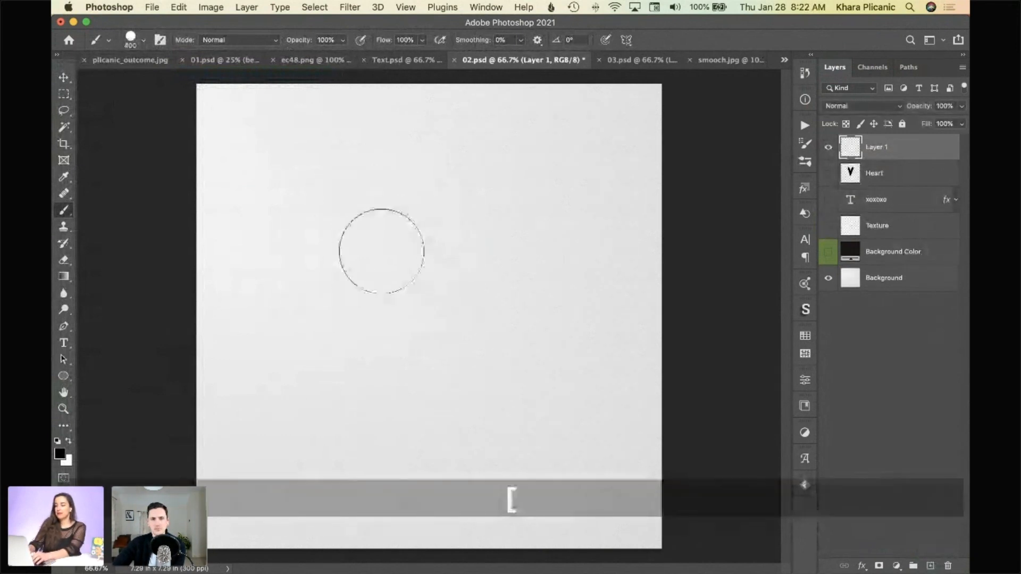
pyautogui.press('p')
pyautogui.press('[')
pyautogui.press('b')
pyautogui.press('[')
pyautogui.press('[')
pyautogui.press('[')
pyautogui.press('[')
pyautogui.press('[')
pyautogui.press('[')
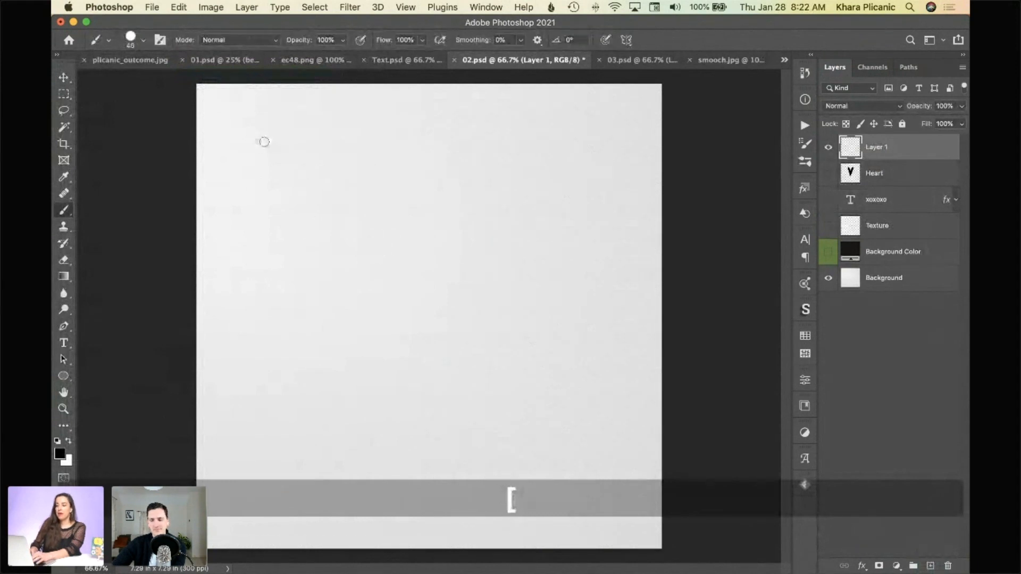
pyautogui.moveTo(234, 203)
pyautogui.mouseDown()
pyautogui.moveTo(468, 308)
pyautogui.moveTo(538, 375)
pyautogui.mouseUp()
pyautogui.press('super+z')
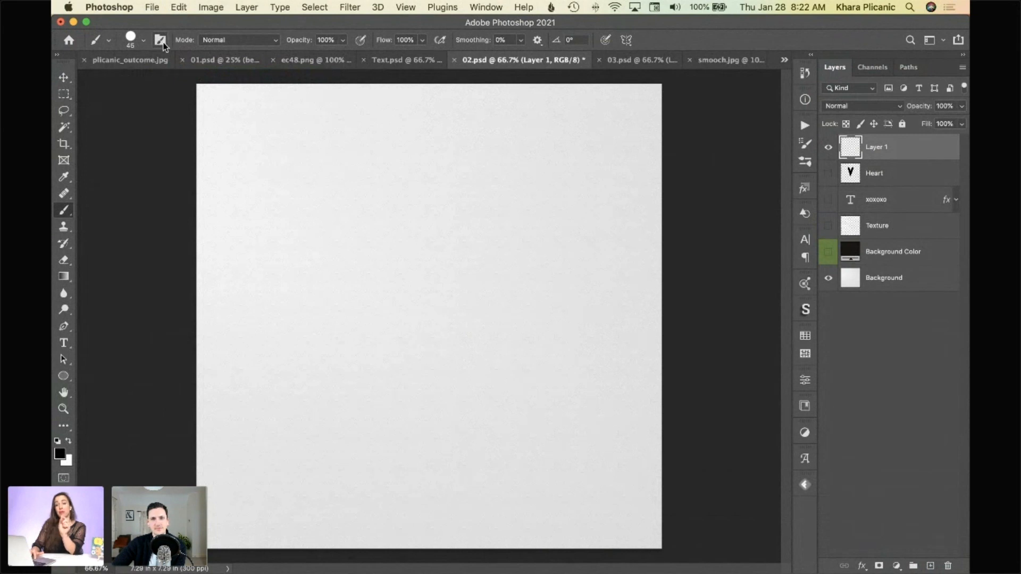
# Increase the brush tip's spacing to just over 120% and enable Shape Dynamics with 100% size jitter
pyautogui.click(805, 144)
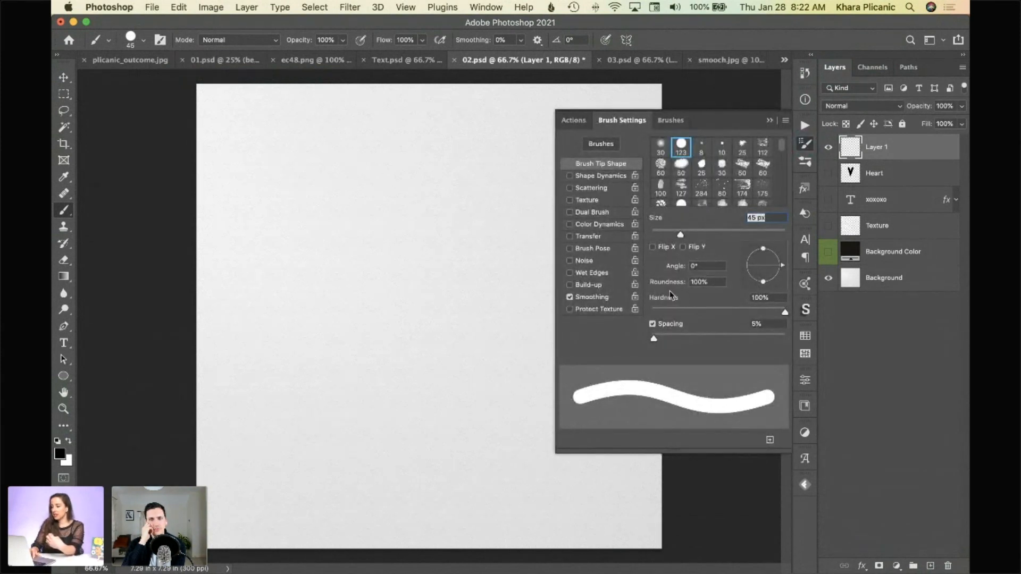
pyautogui.moveTo(655, 340); pyautogui.dragTo(725, 334)
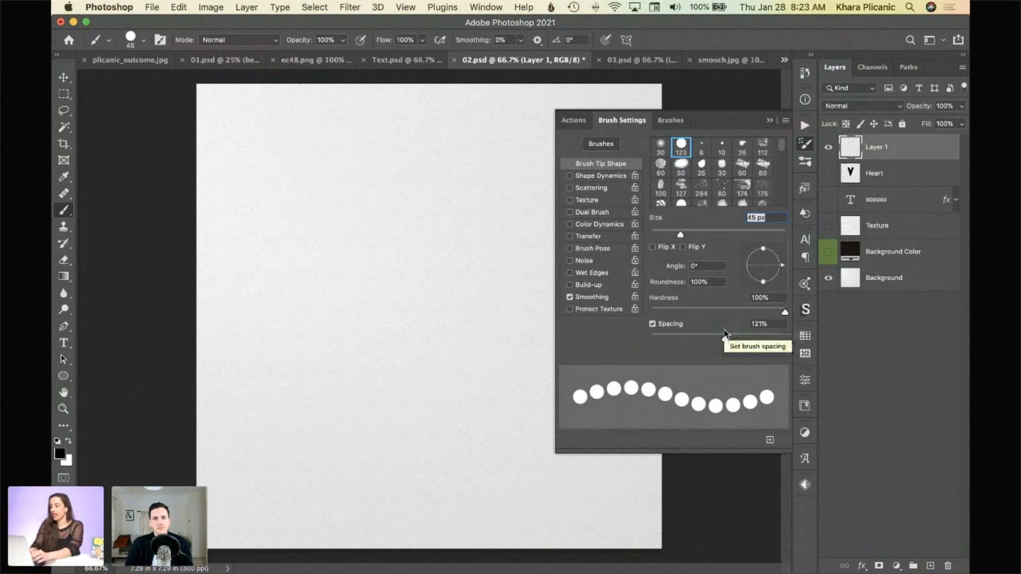
pyautogui.click(725, 338)
pyautogui.moveTo(725, 341); pyautogui.dragTo(728, 338)
pyautogui.click(604, 177)
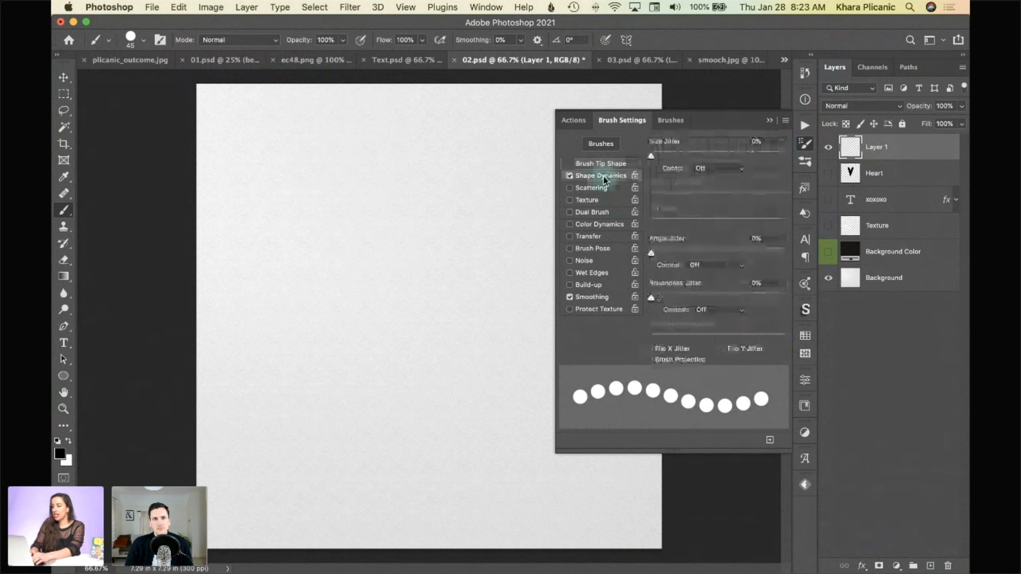
pyautogui.moveTo(653, 157); pyautogui.dragTo(916, 163)
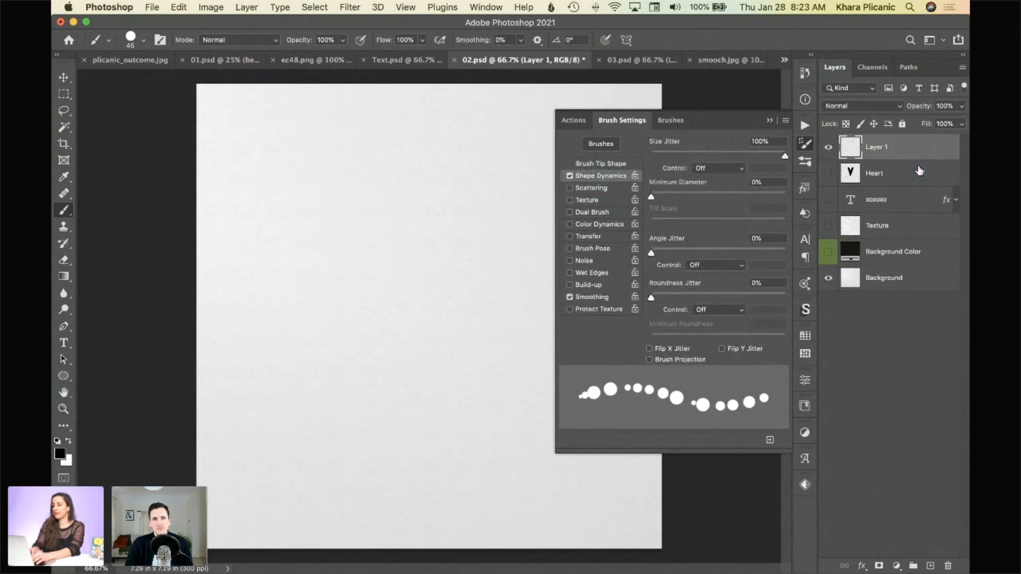
# Enable Scattering for the brush with the scatter at 196% and the count at 2
pyautogui.click(606, 190)
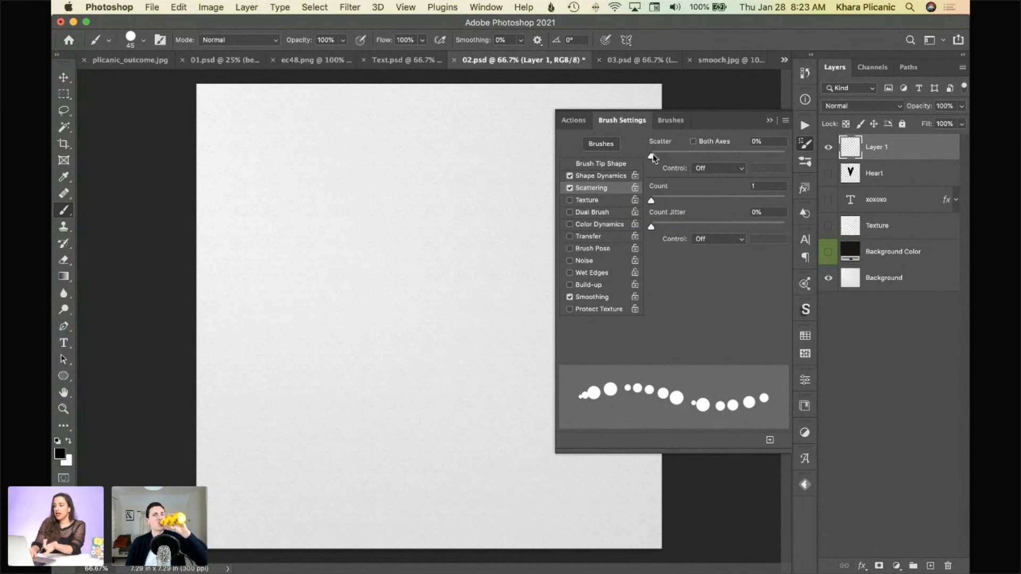
pyautogui.moveTo(653, 155)
pyautogui.mouseDown()
pyautogui.moveTo(792, 153)
pyautogui.moveTo(780, 142)
pyautogui.moveTo(604, 168)
pyautogui.moveTo(755, 173)
pyautogui.moveTo(610, 177)
pyautogui.moveTo(850, 188)
pyautogui.moveTo(664, 177)
pyautogui.moveTo(679, 178)
pyautogui.mouseUp()
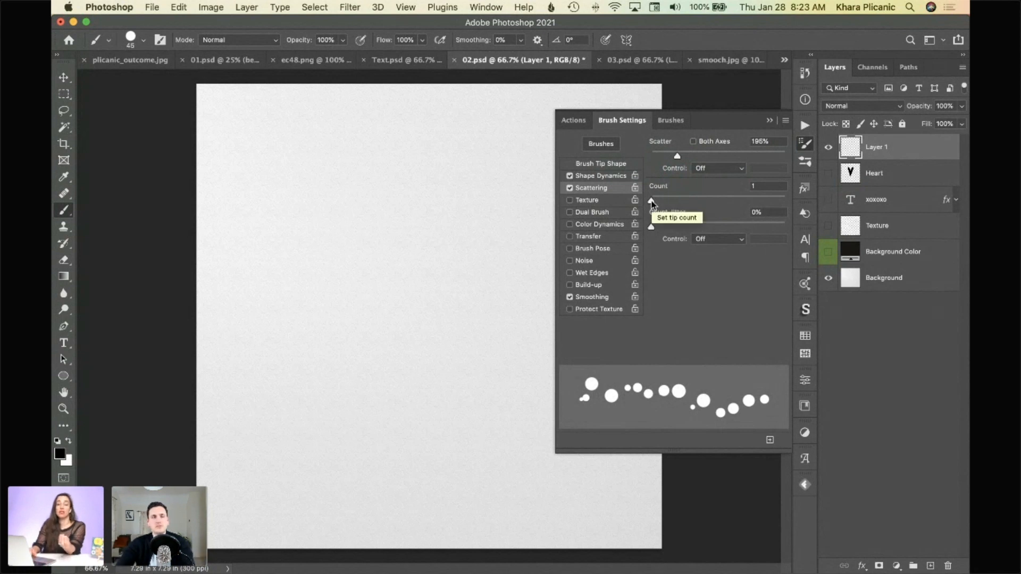
pyautogui.click(652, 202)
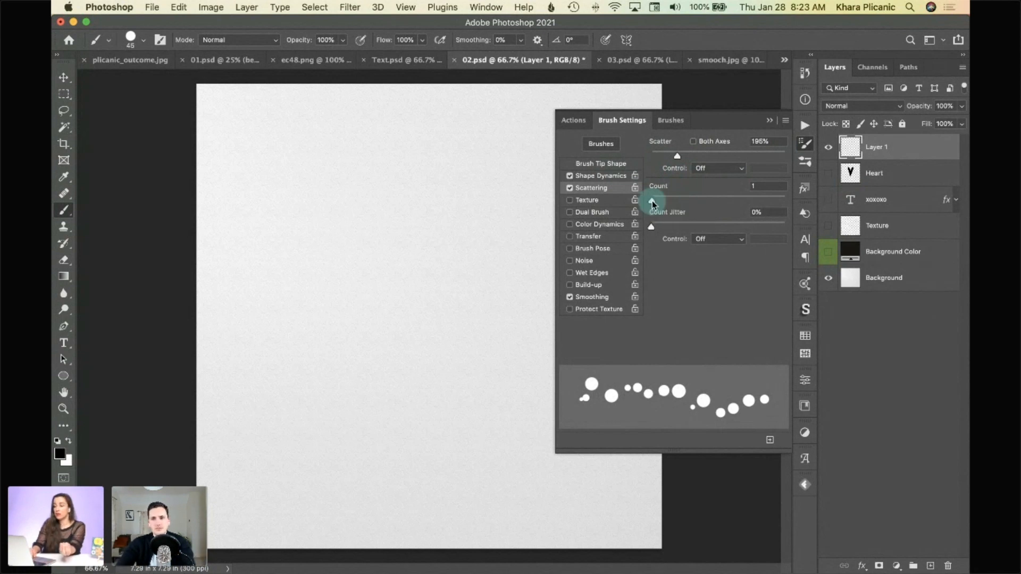
pyautogui.moveTo(652, 200)
pyautogui.mouseDown()
pyautogui.moveTo(668, 201)
pyautogui.moveTo(658, 202)
pyautogui.mouseUp()
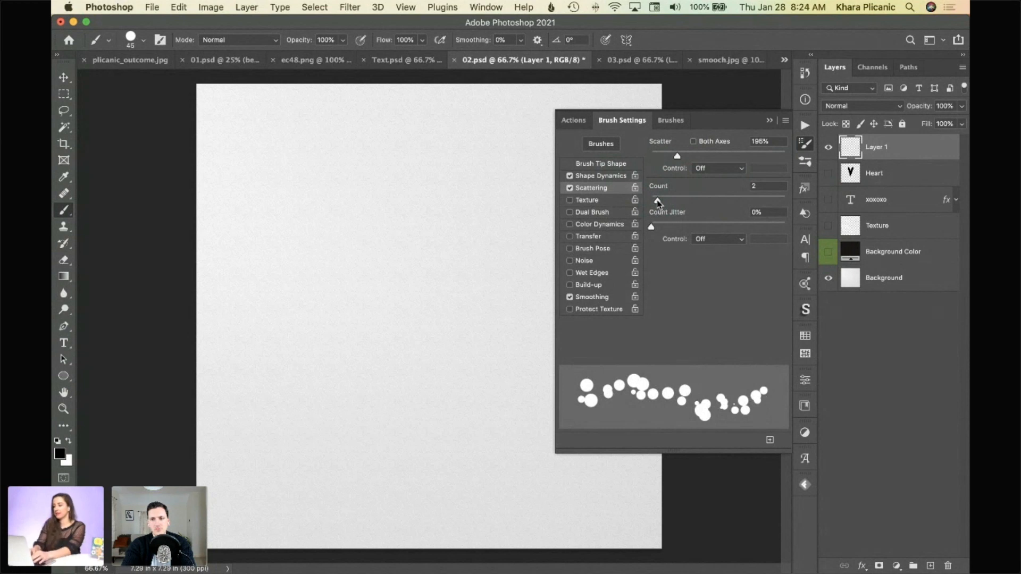
pyautogui.moveTo(663, 203); pyautogui.dragTo(663, 204)
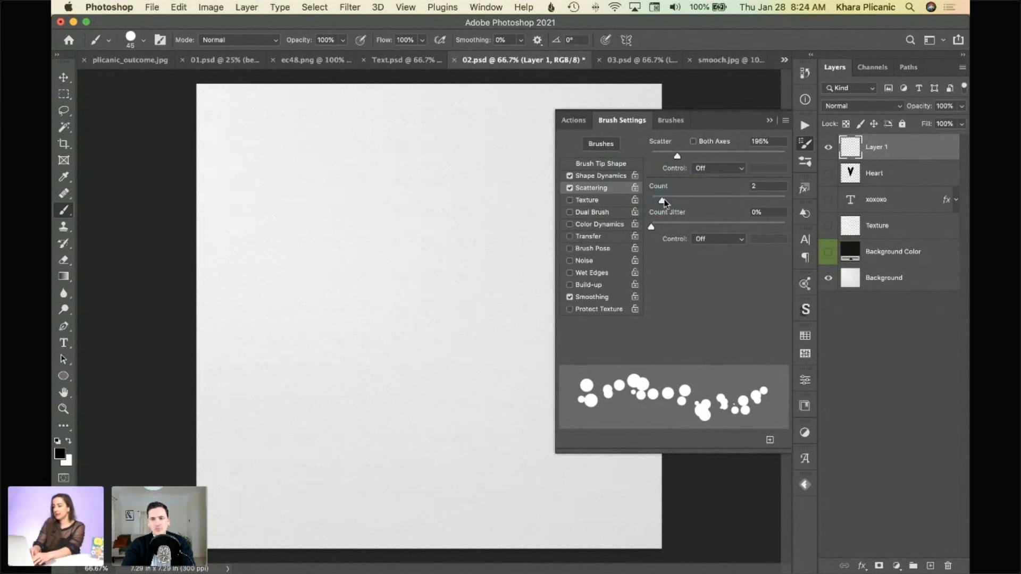
# Set the brush tip's spacing to 75% and recheck its Scattering and Shape Dynamics settings
pyautogui.click(598, 165)
pyautogui.moveTo(727, 338); pyautogui.dragTo(702, 342)
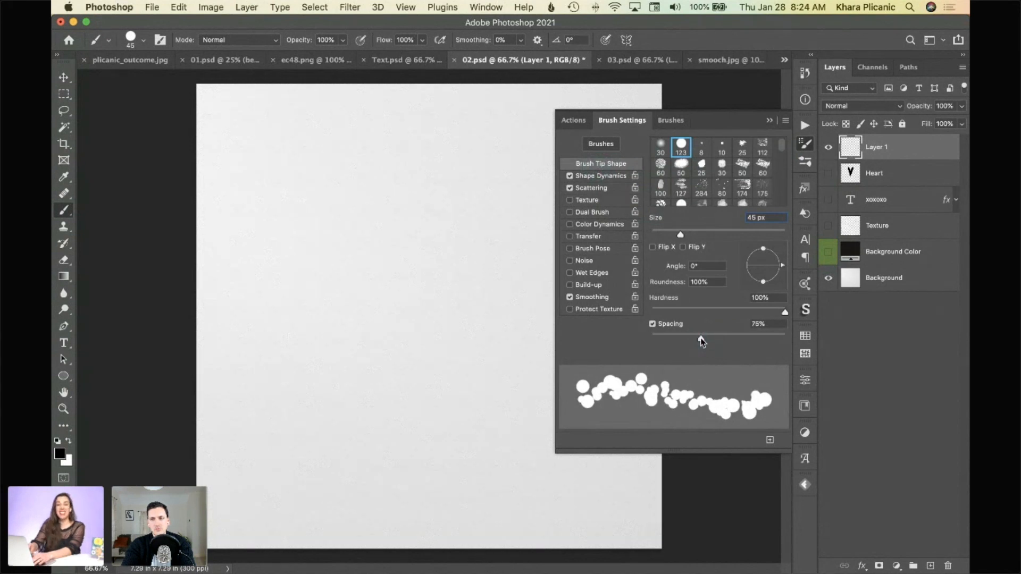
pyautogui.click(600, 187)
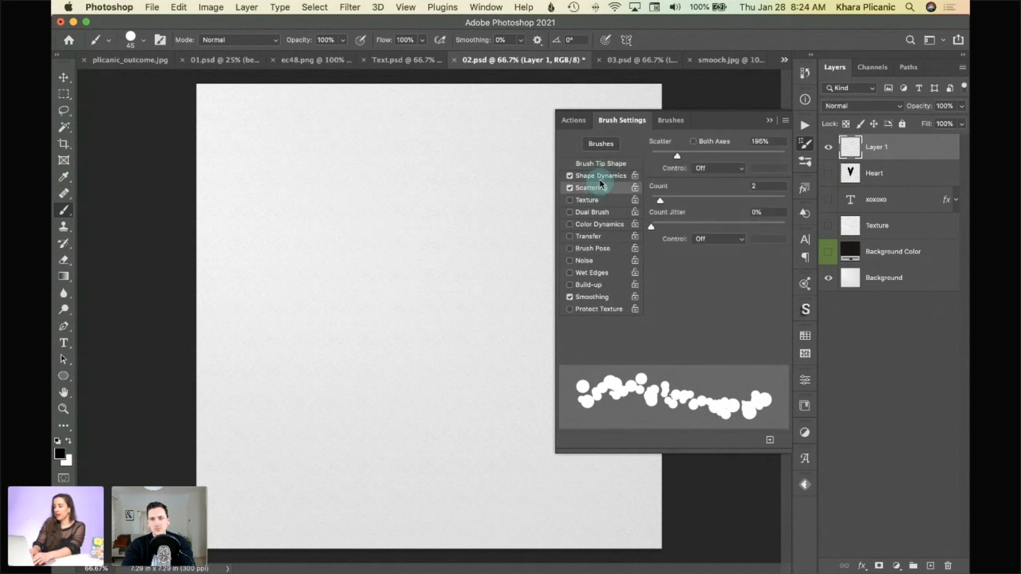
pyautogui.click(602, 176)
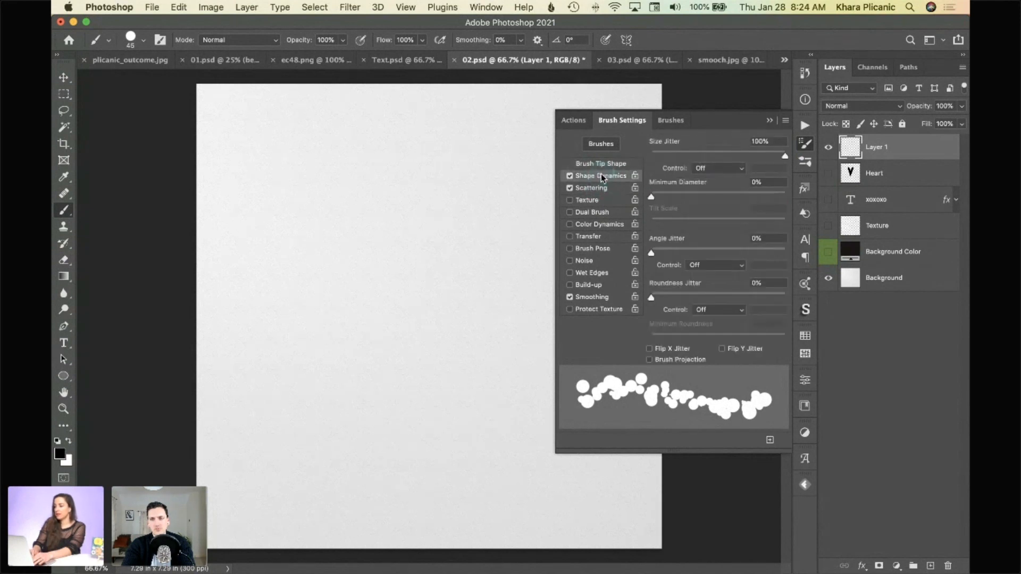
# Enable Color Dynamics for the brush with foreground/background jitter at 100% and hue jitter at 2%
pyautogui.click(589, 225)
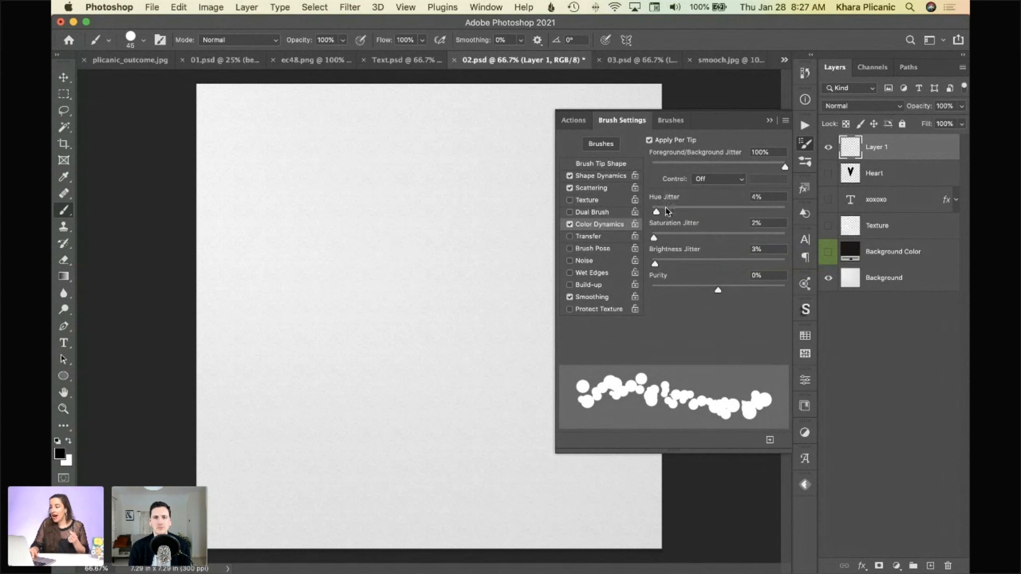
pyautogui.moveTo(657, 214); pyautogui.dragTo(655, 214)
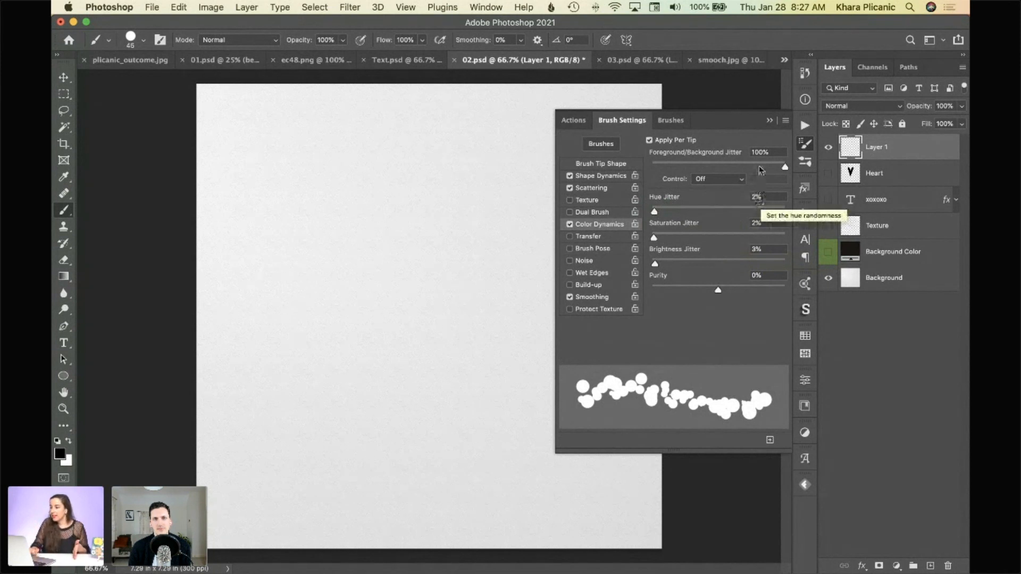
pyautogui.click(770, 120)
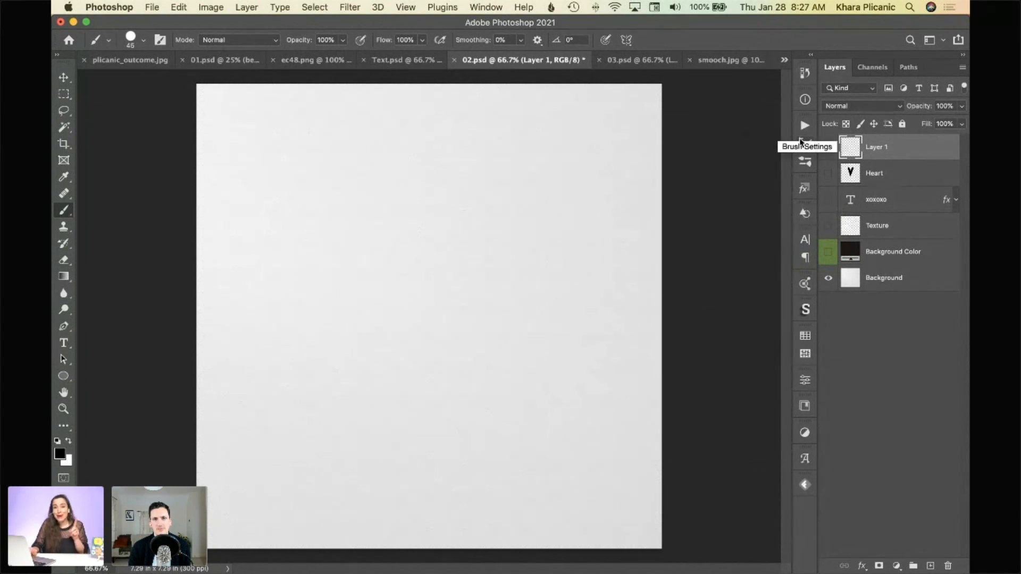
# Set the foreground color to dark red and the background color to pink using the Dark swatch group
pyautogui.click(805, 336)
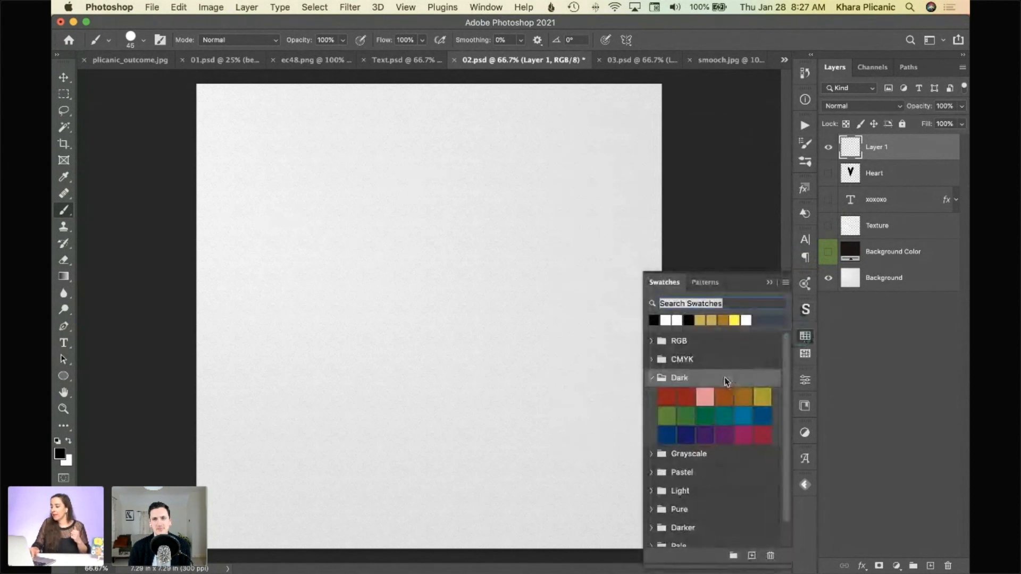
pyautogui.click(686, 395)
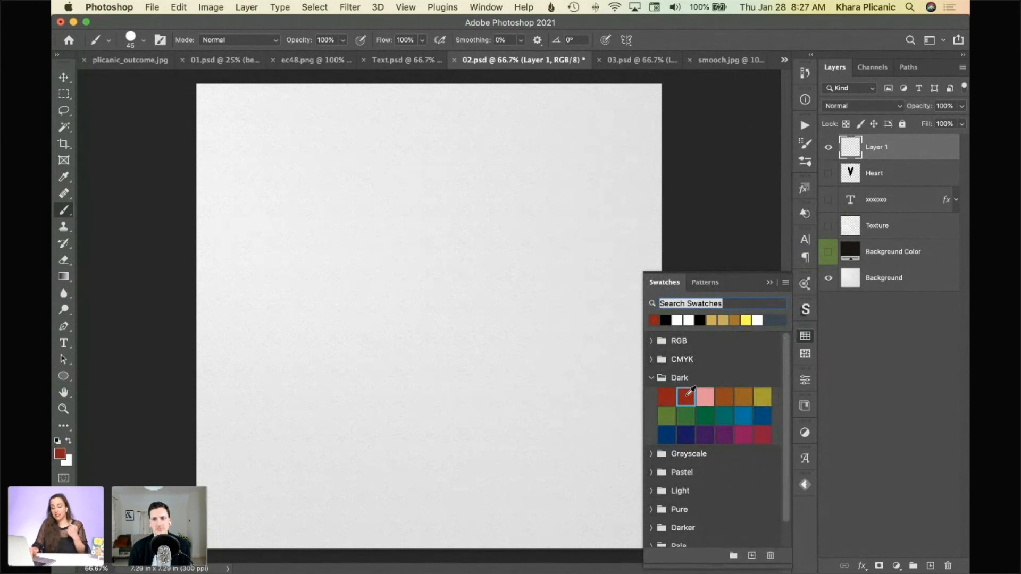
pyautogui.press('alt')
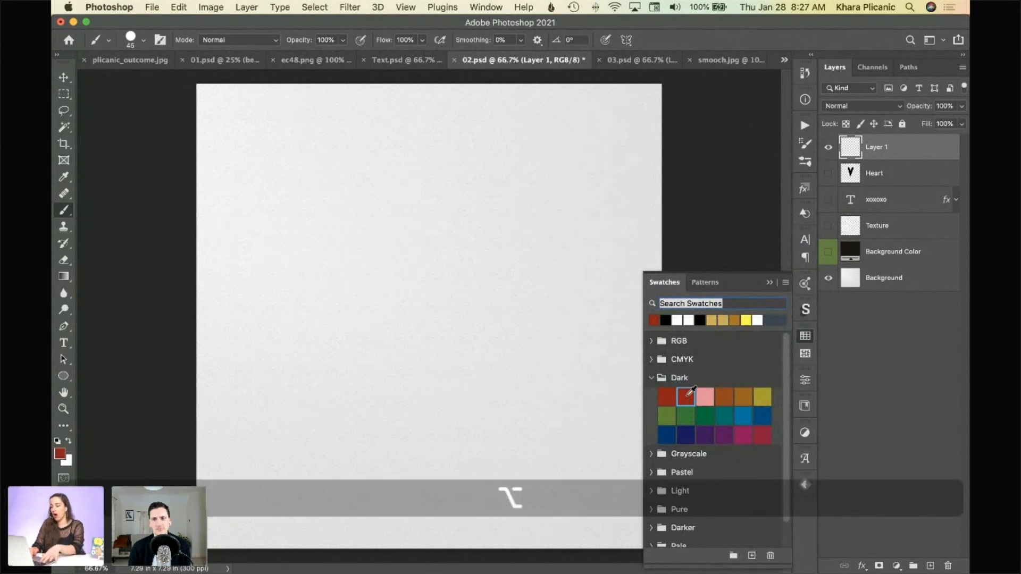
pyautogui.keyDown('alt'); pyautogui.click(705, 396); pyautogui.keyUp('alt')
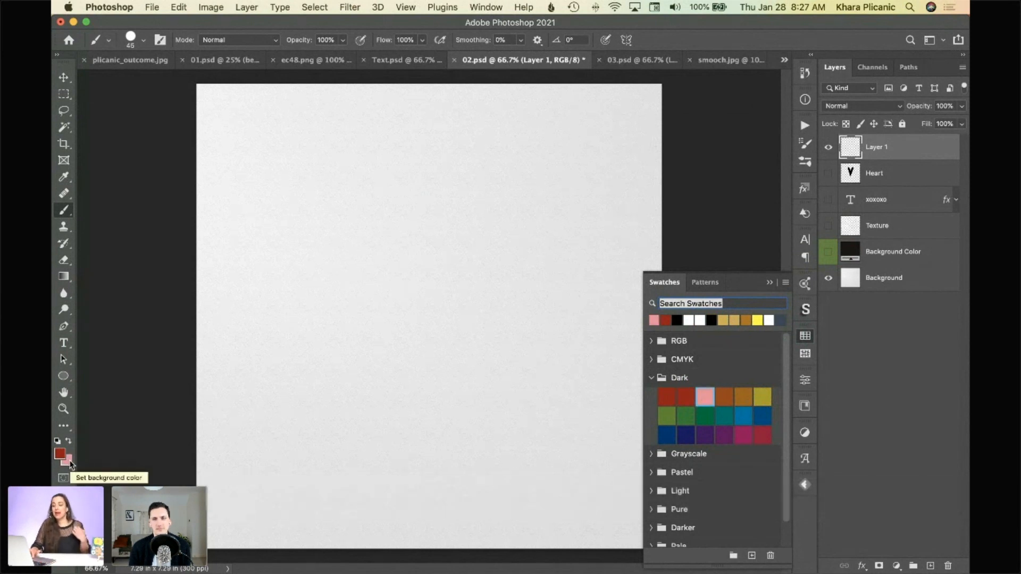
pyautogui.click(769, 283)
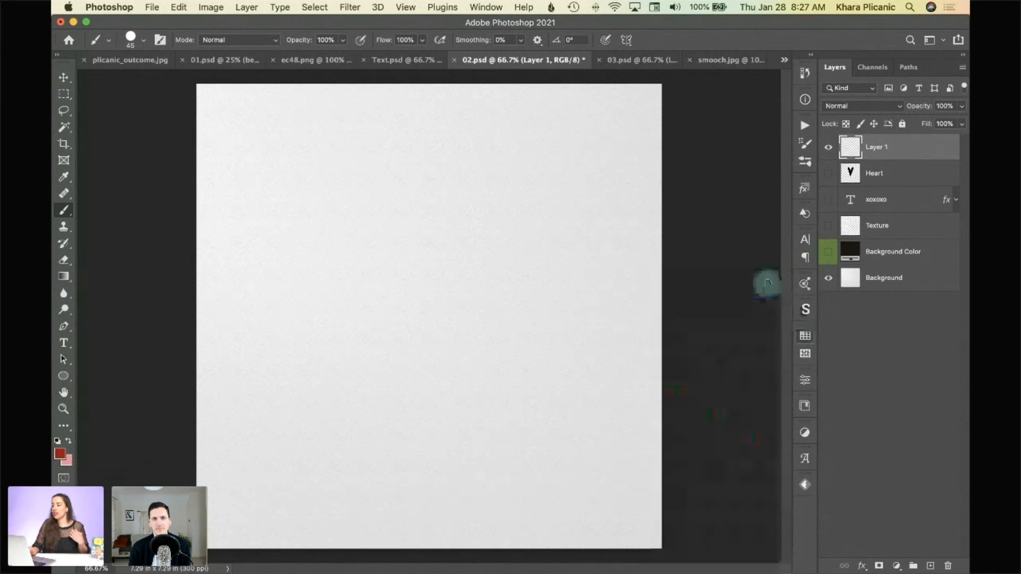
# Paint test strokes on Layer 1, undo them, and reduce the brush size to 30 px
pyautogui.moveTo(247, 188)
pyautogui.mouseDown()
pyautogui.moveTo(343, 196)
pyautogui.moveTo(394, 268)
pyautogui.moveTo(556, 356)
pyautogui.moveTo(564, 451)
pyautogui.mouseUp()
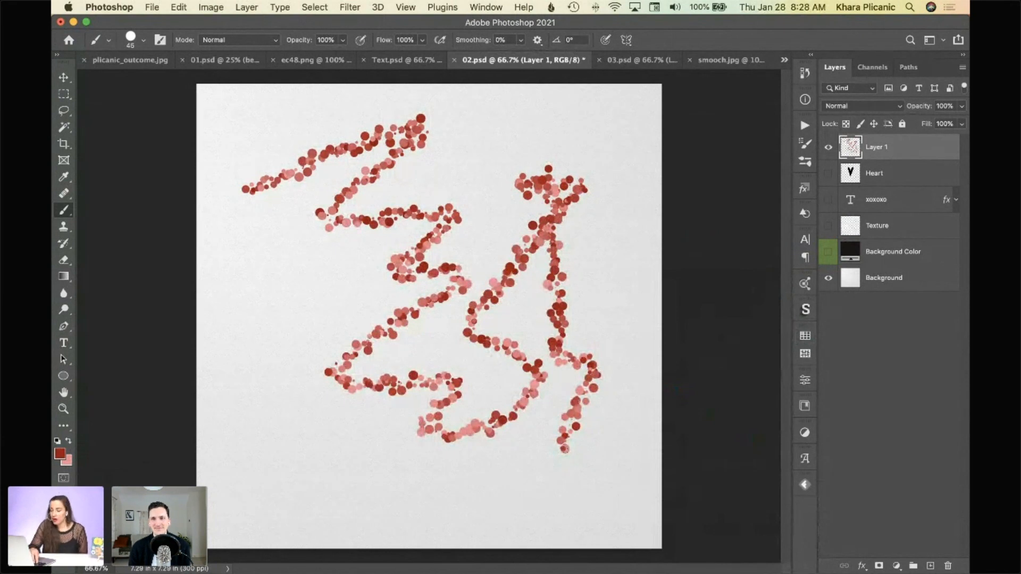
pyautogui.press('super+z')
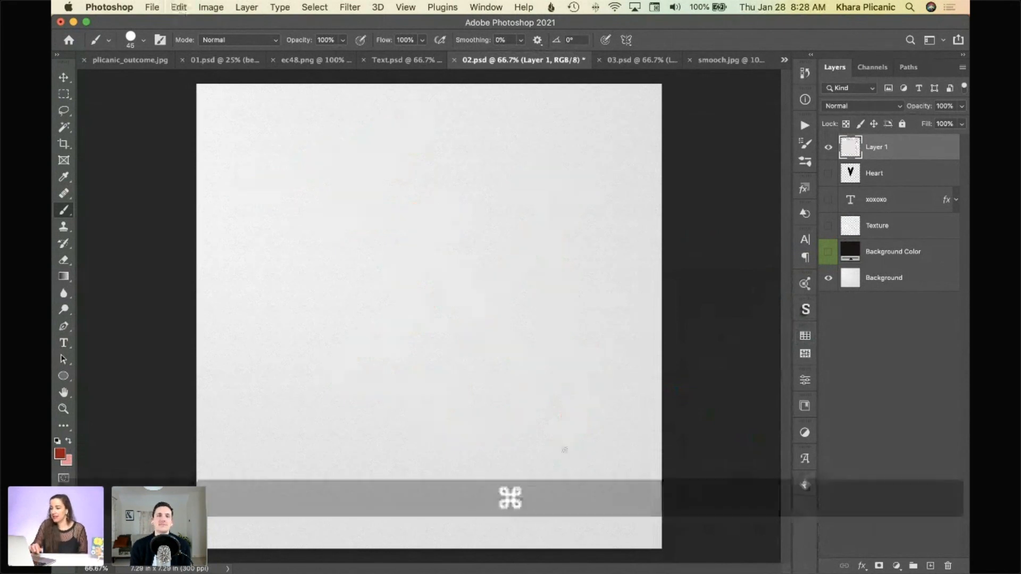
pyautogui.press('[')
pyautogui.press('[')
pyautogui.press('[')
pyautogui.press('[')
pyautogui.moveTo(465, 158)
pyautogui.mouseDown()
pyautogui.moveTo(470, 219)
pyautogui.moveTo(511, 319)
pyautogui.mouseUp()
pyautogui.press('super+z')
pyautogui.press(']')
pyautogui.press(']')
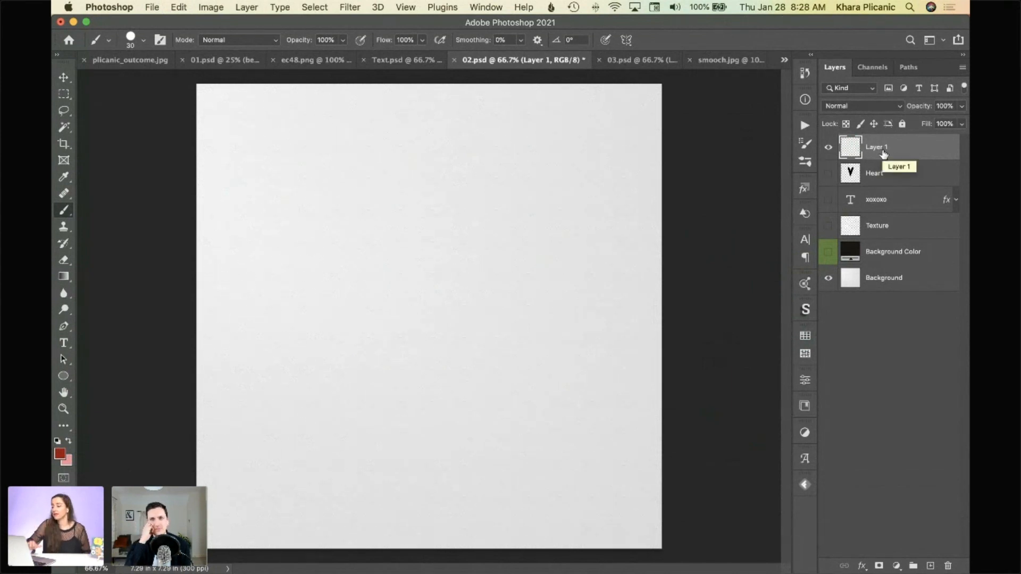
# Stroke the saved Heart path with the scattered dot brush on Layer 1, and deselect the path
pyautogui.click(910, 68)
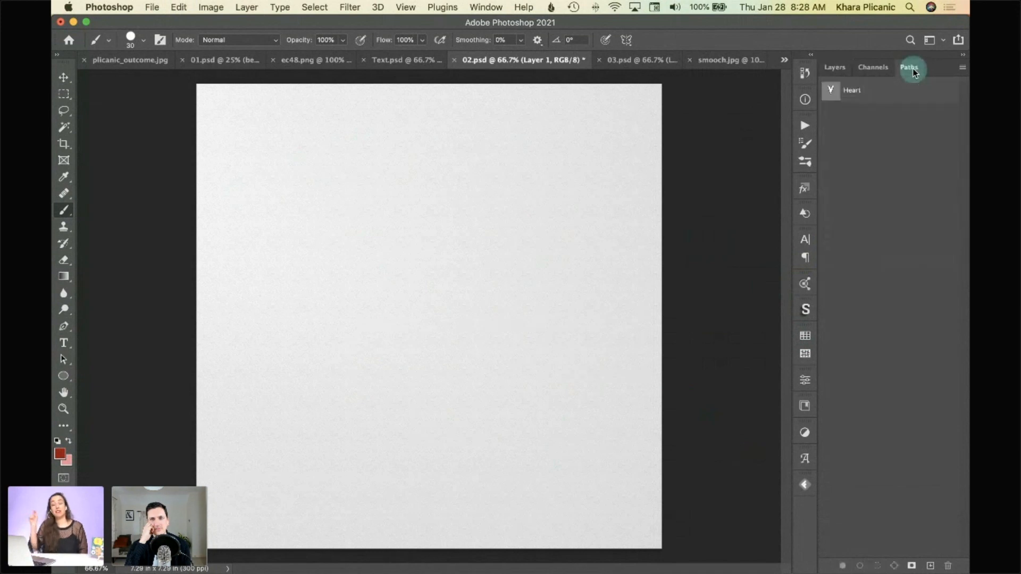
pyautogui.click(888, 94)
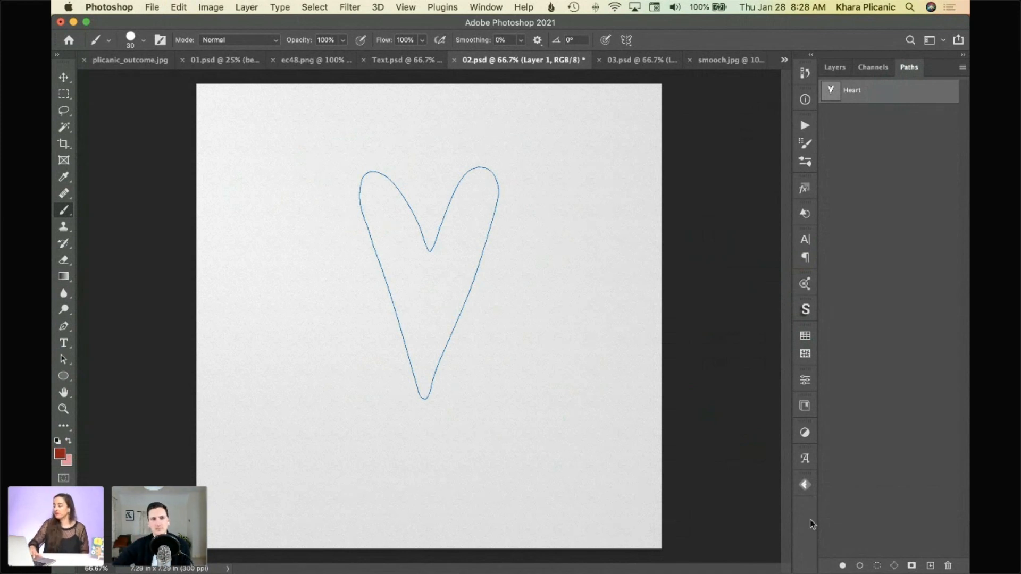
pyautogui.click(860, 566)
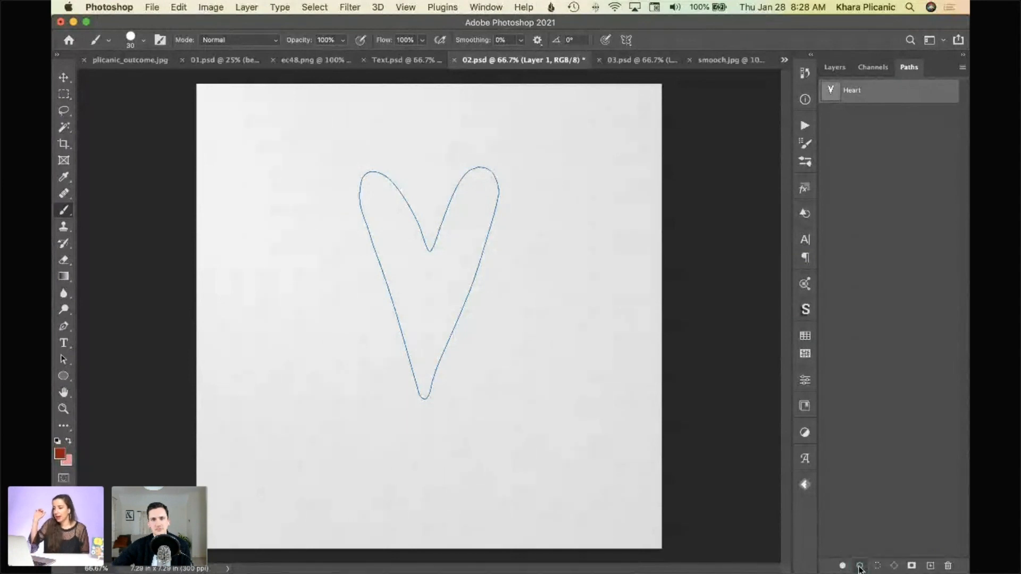
pyautogui.click(907, 286)
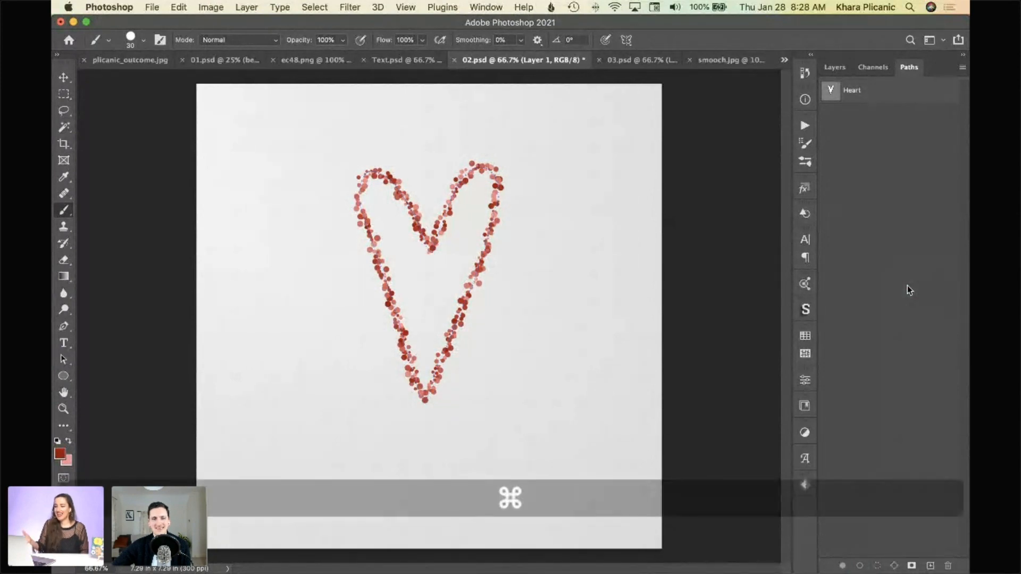
pyautogui.press('super+plus')
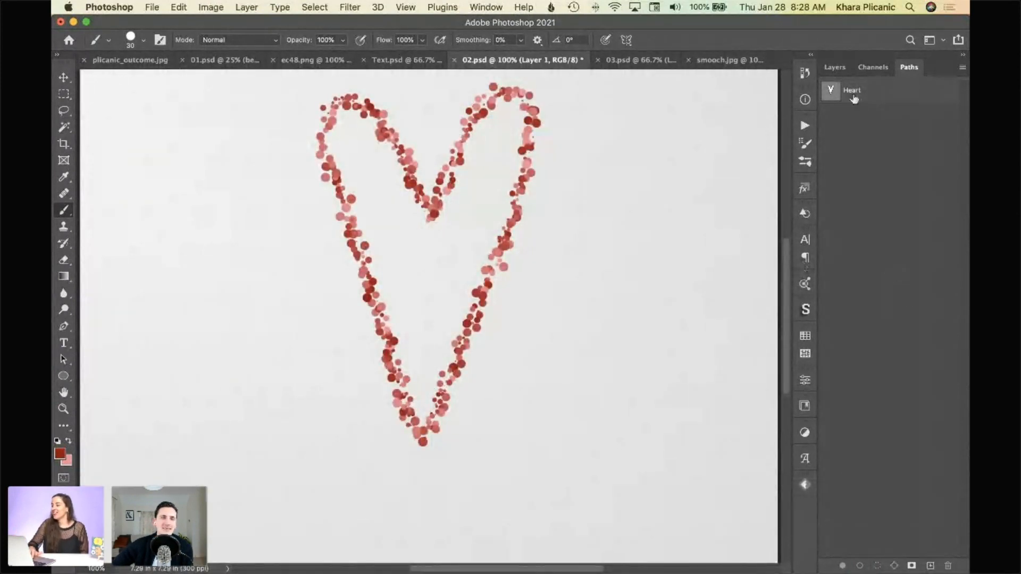
# Show the Background Color, Texture and xoxoxo layers beneath the dotted heart
pyautogui.click(842, 72)
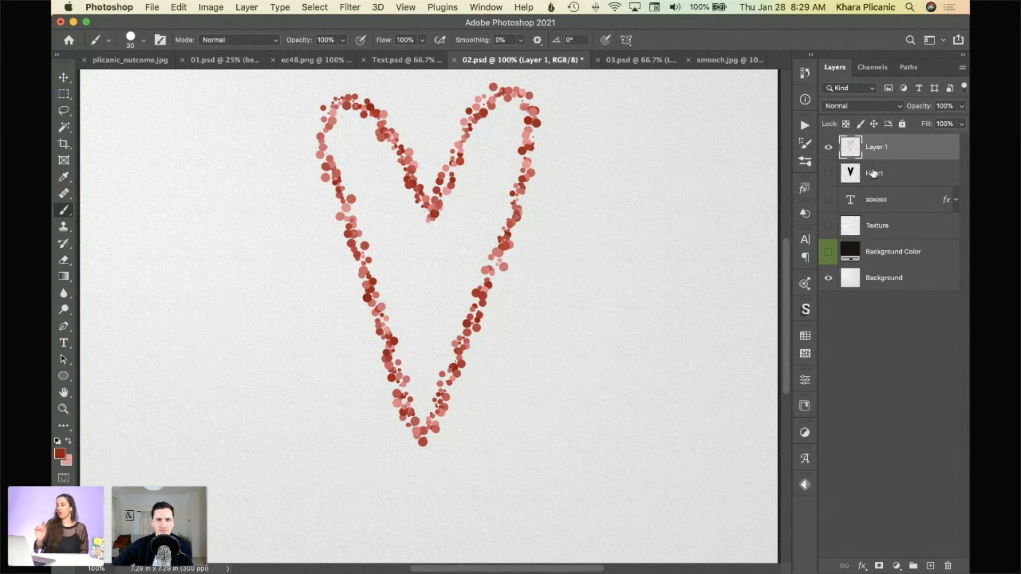
pyautogui.click(829, 256)
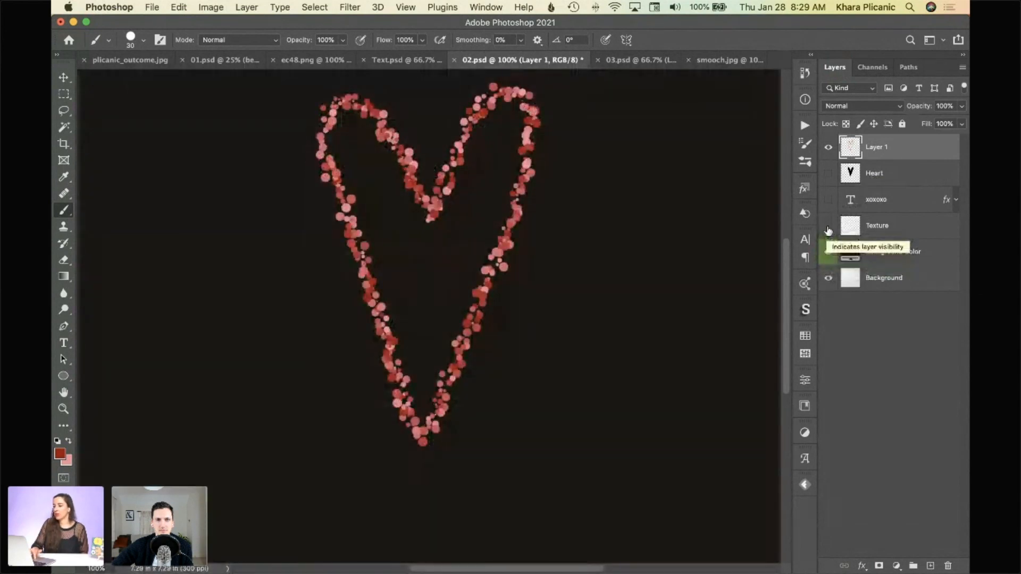
pyautogui.click(829, 228)
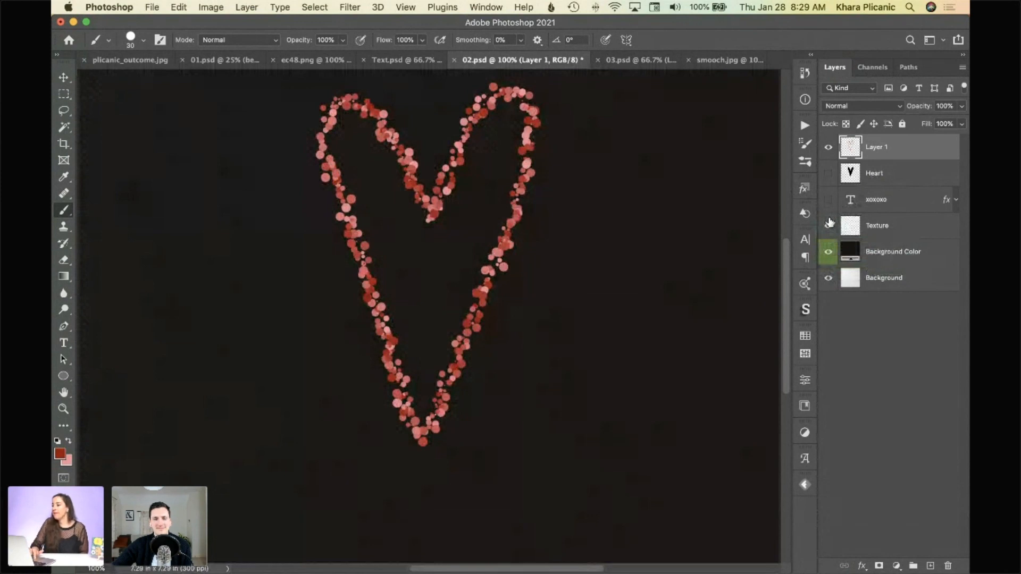
pyautogui.click(829, 201)
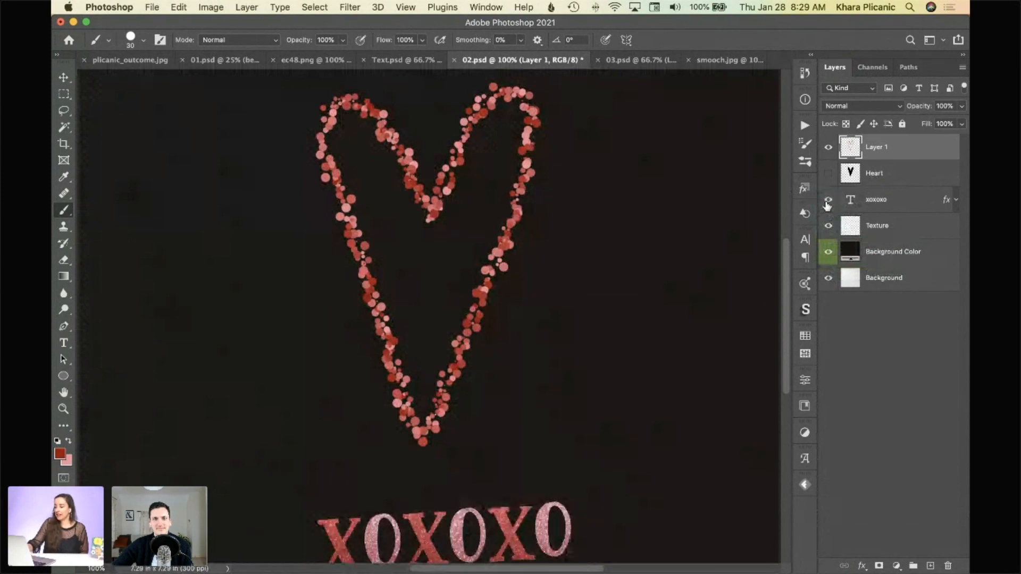
# Clear the layer style from the xoxoxo text layer
pyautogui.press('super+minus')
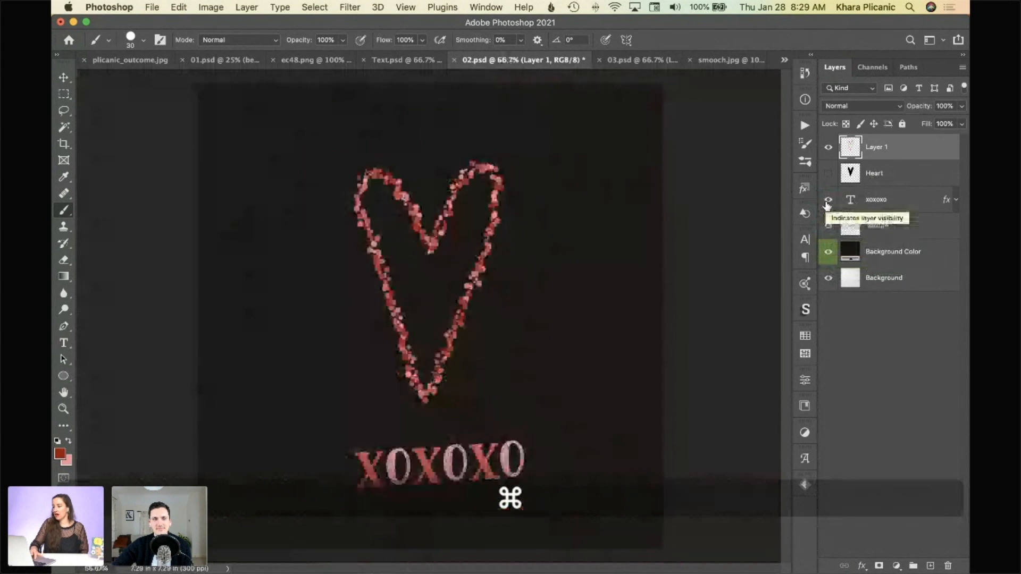
pyautogui.rightClick(950, 203)
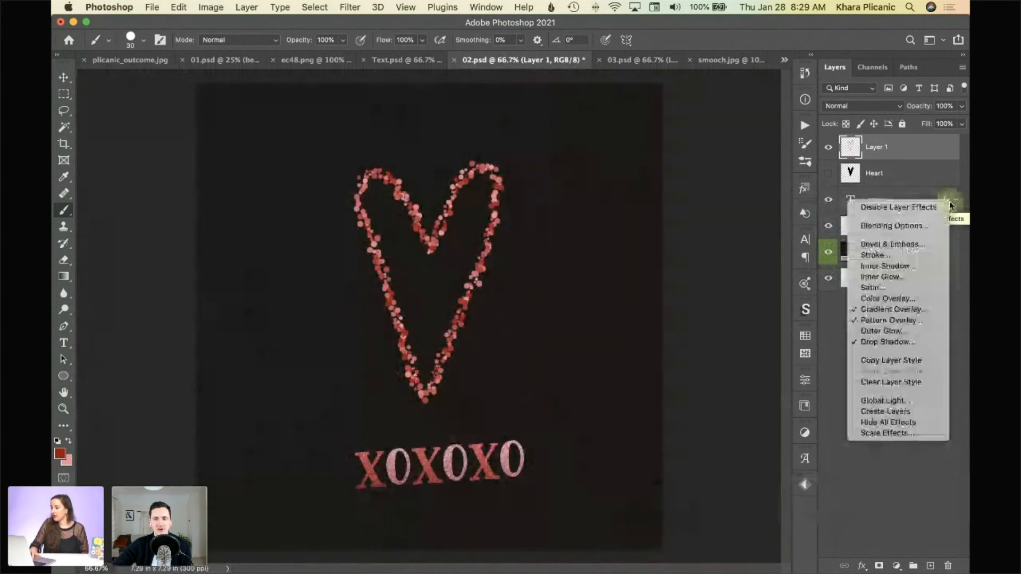
pyautogui.click(902, 381)
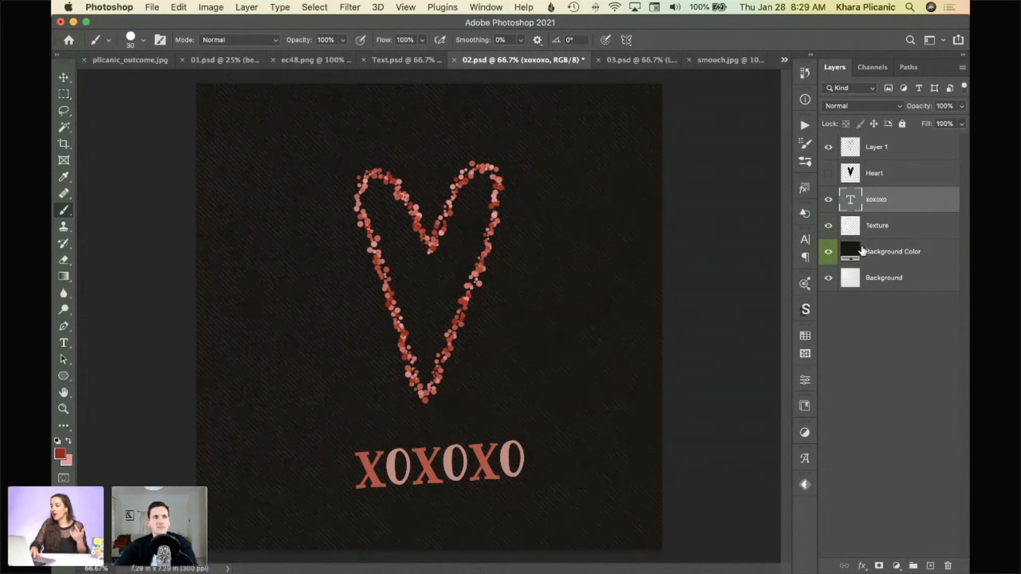
# Try a rose-gold glitter style from the Glitter Styles 300 dpi group on the xoxoxo text, and undo it
pyautogui.click(804, 188)
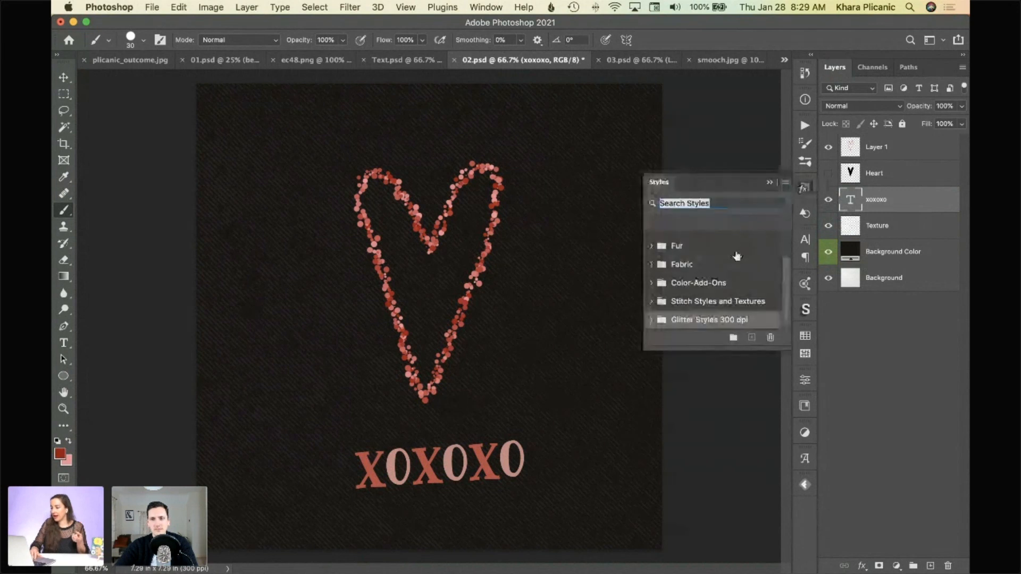
pyautogui.click(649, 320)
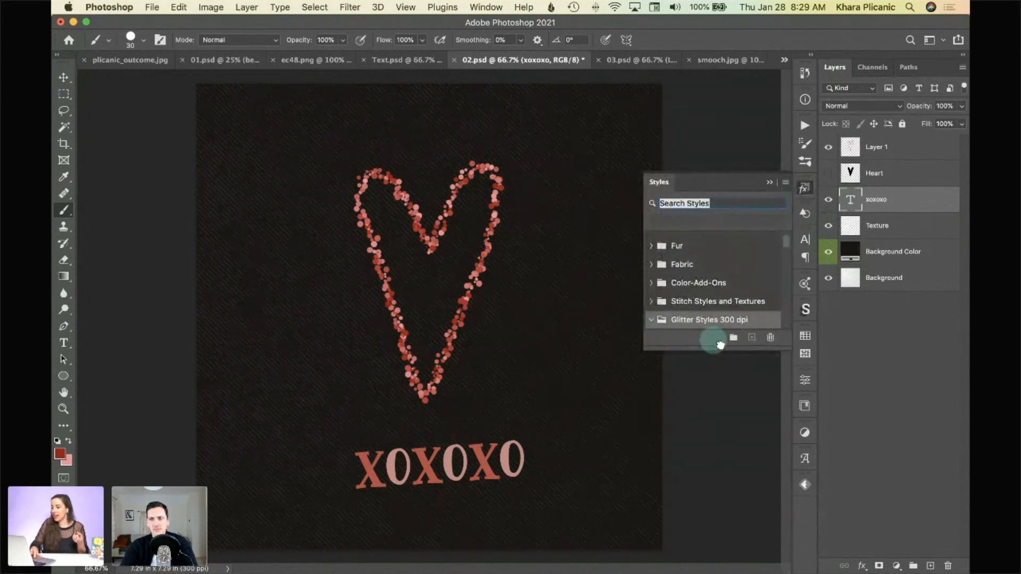
pyautogui.moveTo(714, 493); pyautogui.dragTo(716, 495)
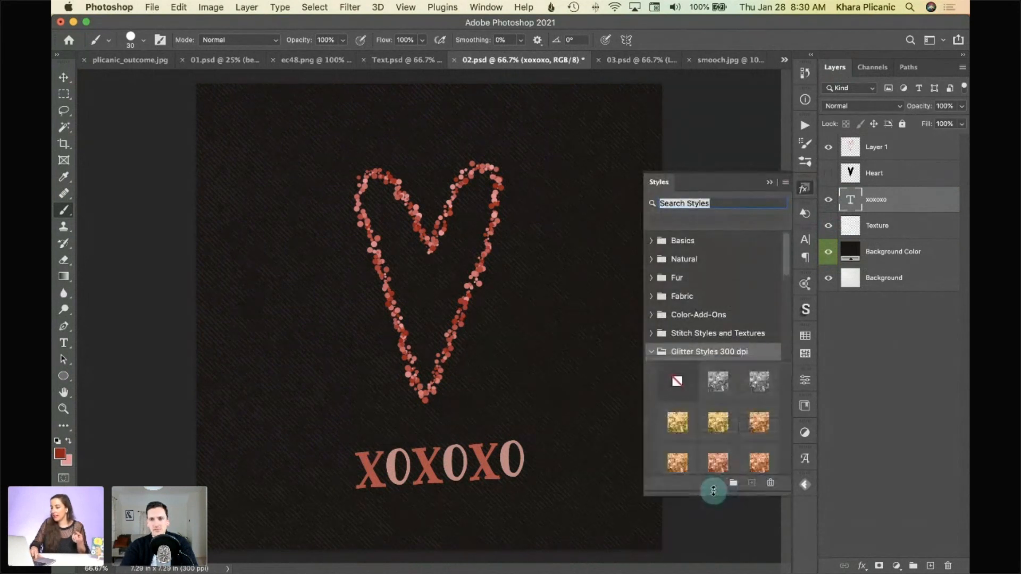
pyautogui.scroll(-5, 721, 394)
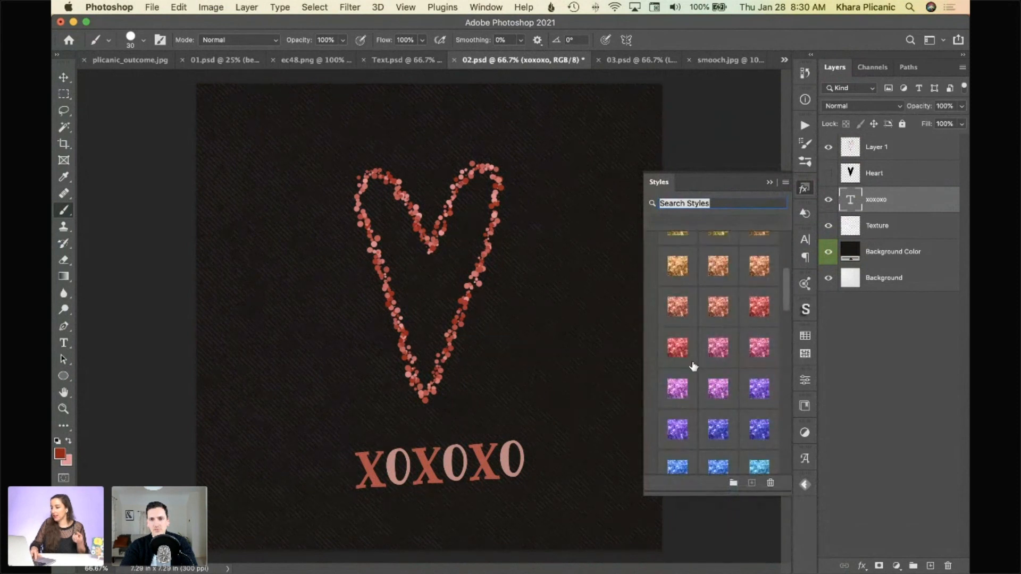
pyautogui.click(719, 312)
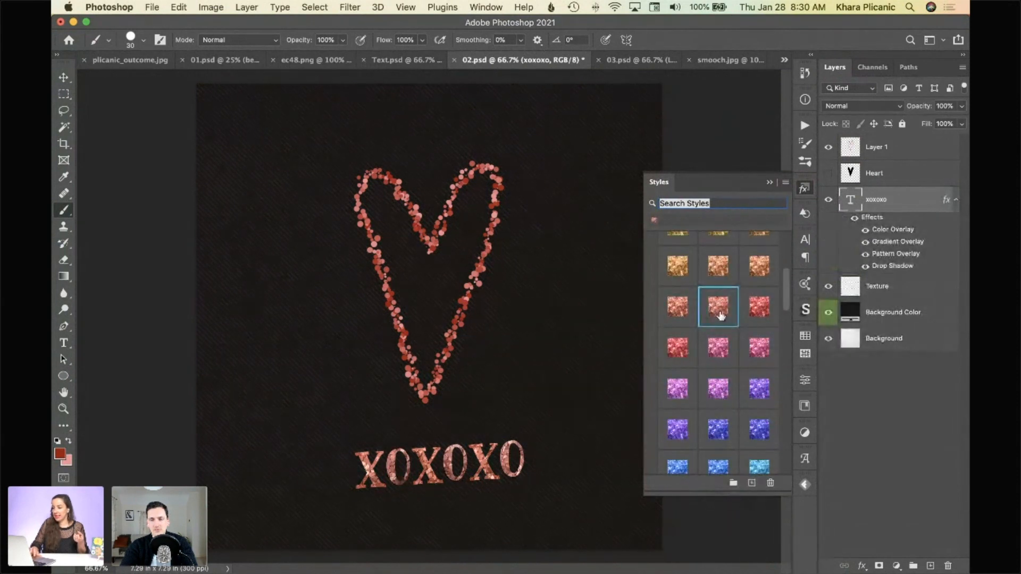
pyautogui.press('super+z')
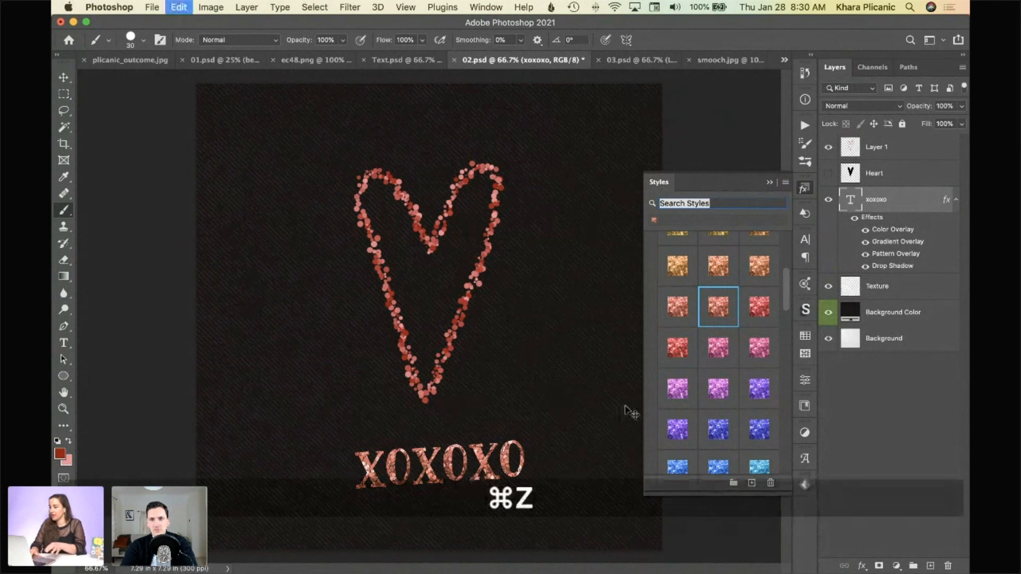
# Apply a rose-gold glitter style from the Glitter Styles 300 dpi group to the dotted heart on Layer 1
pyautogui.click(878, 148)
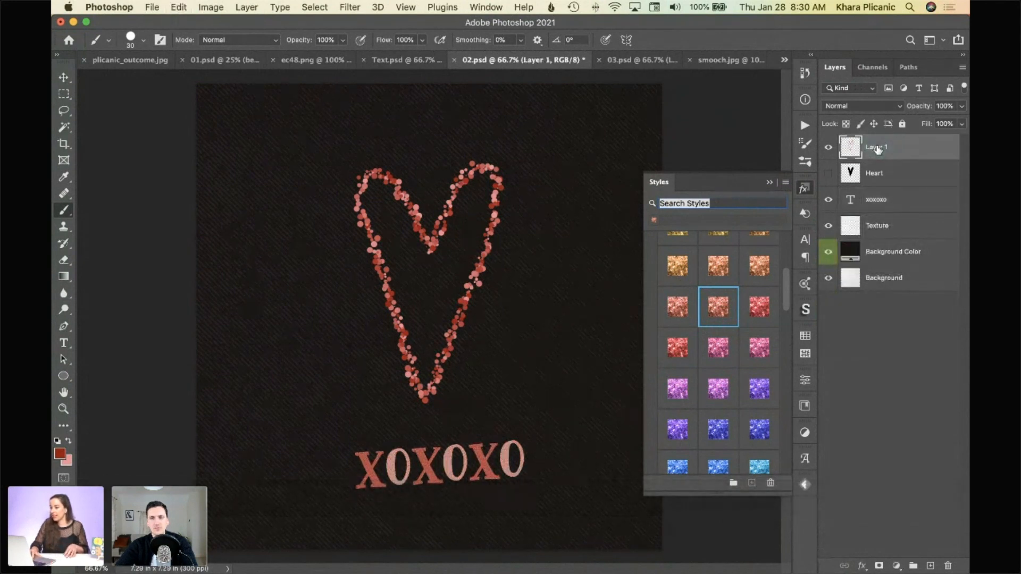
pyautogui.click(677, 308)
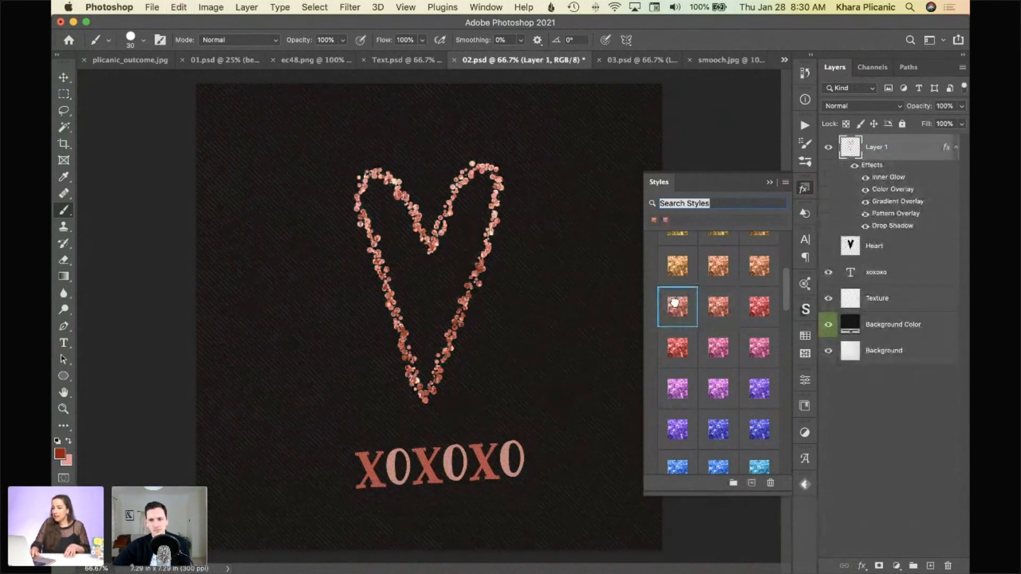
pyautogui.press('super+equal')
pyautogui.press('super+equal')
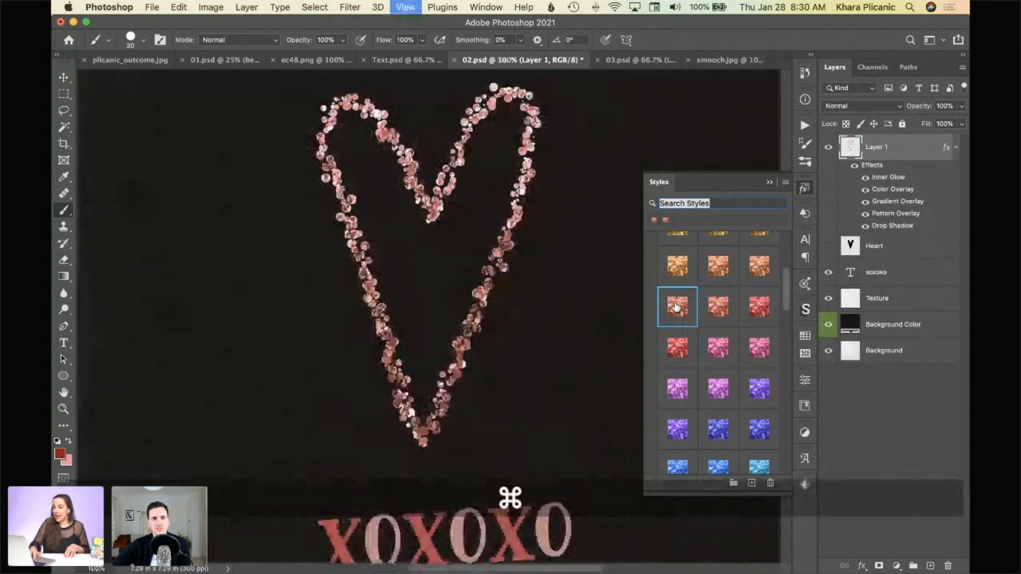
# Collapse the Styles panel and turn off the Color Overlay effect on Layer 1, the dotted heart
pyautogui.scroll(5, 626, 203)
pyautogui.hscroll(2, 626, 203)
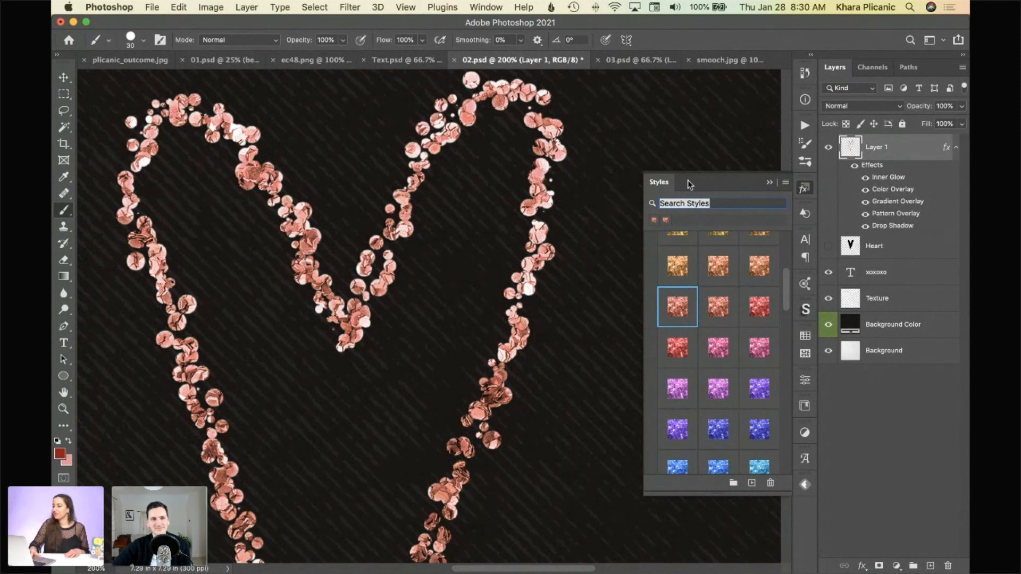
pyautogui.click(769, 184)
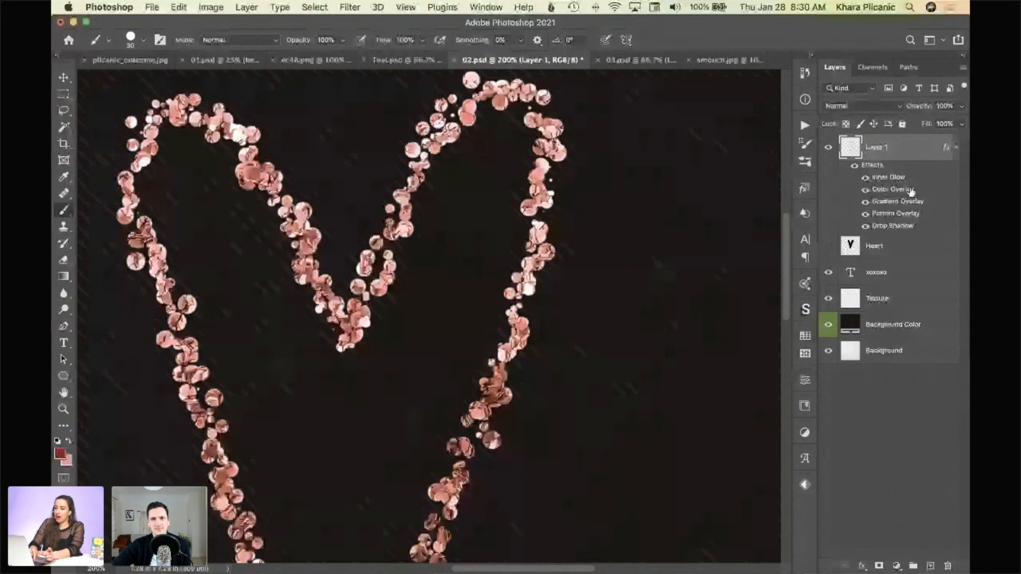
pyautogui.click(866, 191)
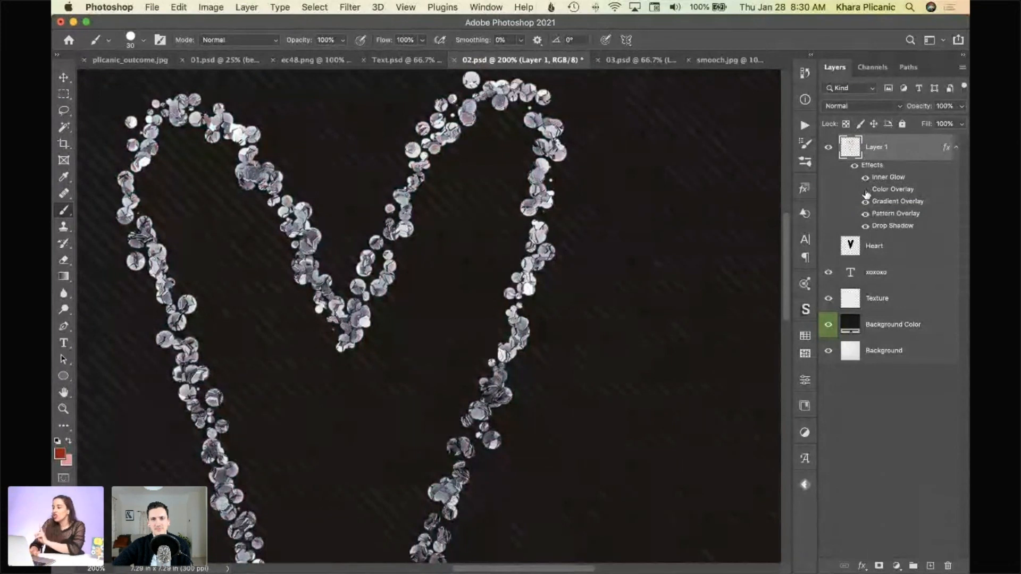
pyautogui.click(865, 190)
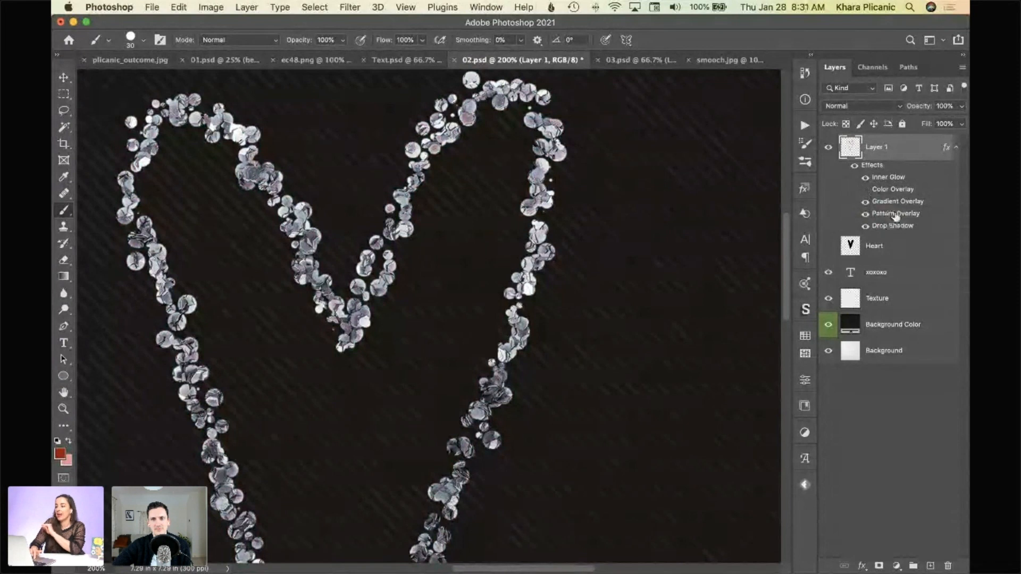
# Set the blend mode of Layer 1's Pattern Overlay to Overlay and reduce the pattern's scale
pyautogui.doubleClick(896, 215)
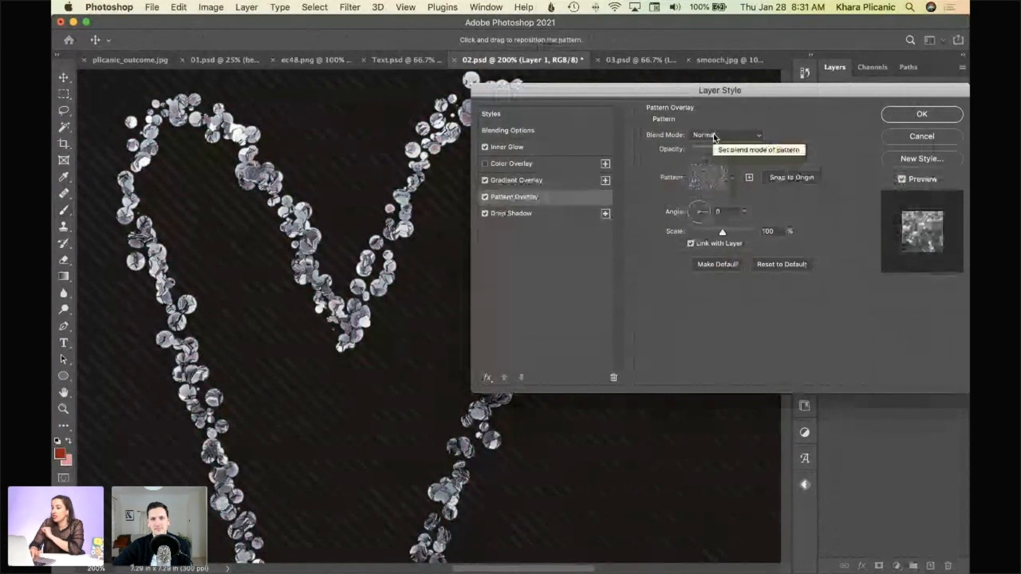
pyautogui.click(715, 136)
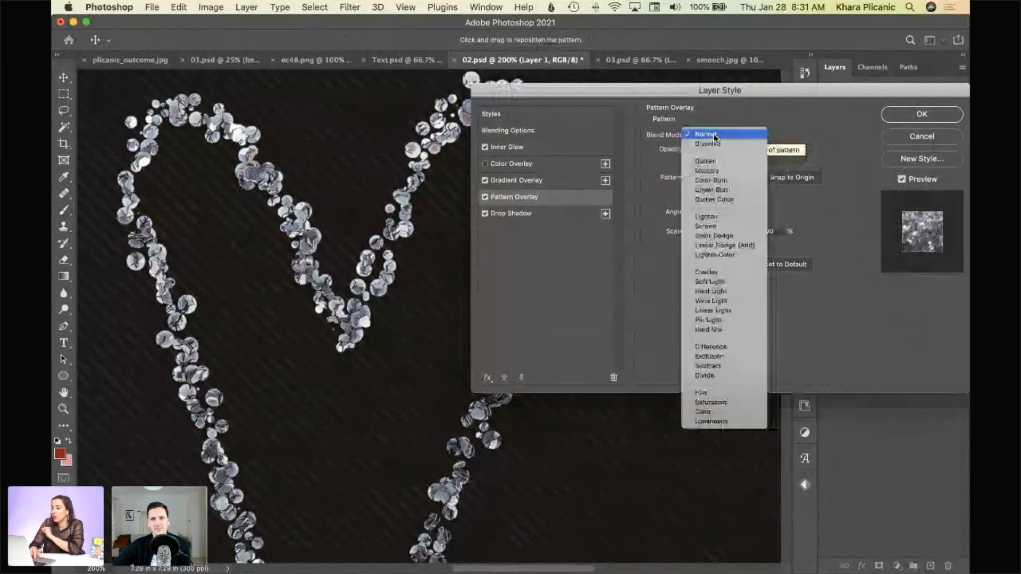
pyautogui.click(713, 273)
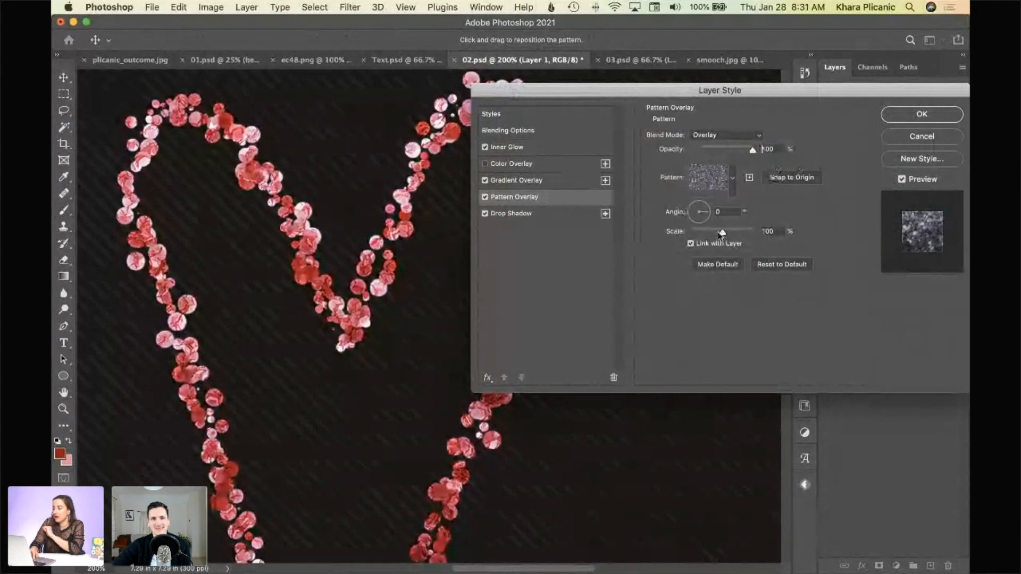
pyautogui.moveTo(723, 233); pyautogui.dragTo(722, 235)
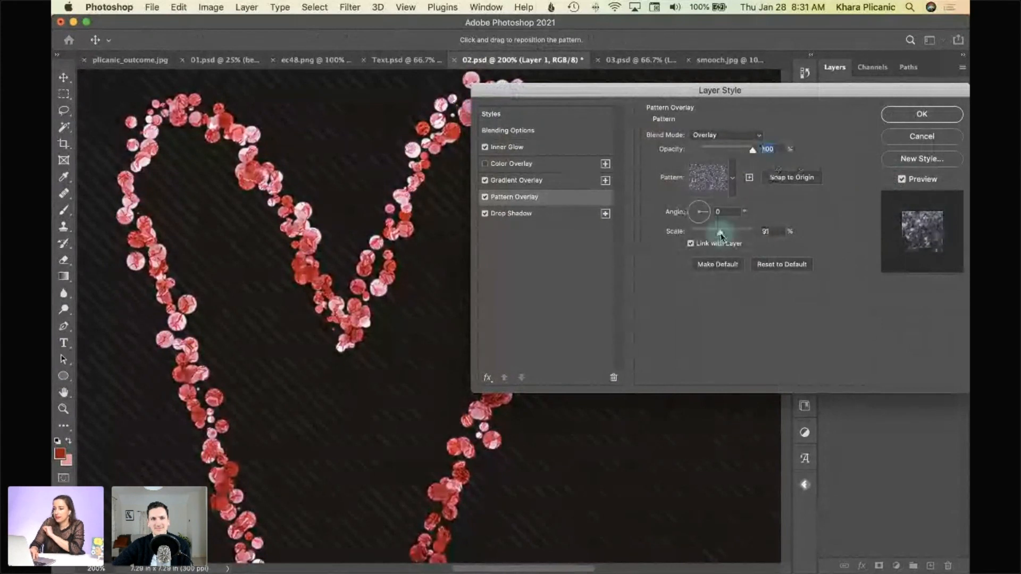
pyautogui.moveTo(721, 236); pyautogui.dragTo(709, 234)
pyautogui.click(922, 115)
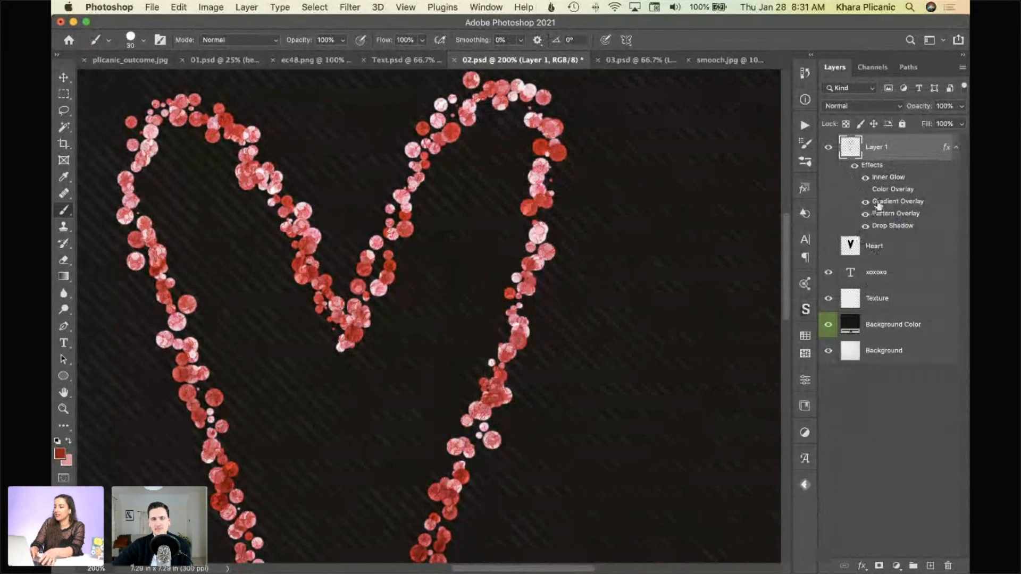
# Copy Layer 1's effects onto the xoxoxo text layer and view the whole card
pyautogui.press('alt')
pyautogui.moveTo(874, 170); pyautogui.dragTo(875, 271)
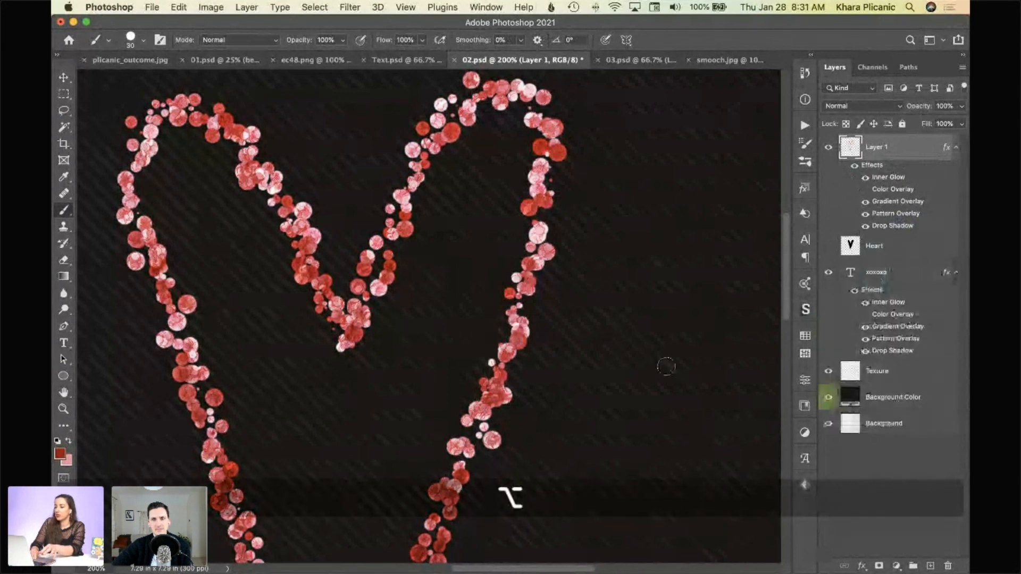
pyautogui.scroll(-5, 666, 367)
pyautogui.scroll(-5, 666, 366)
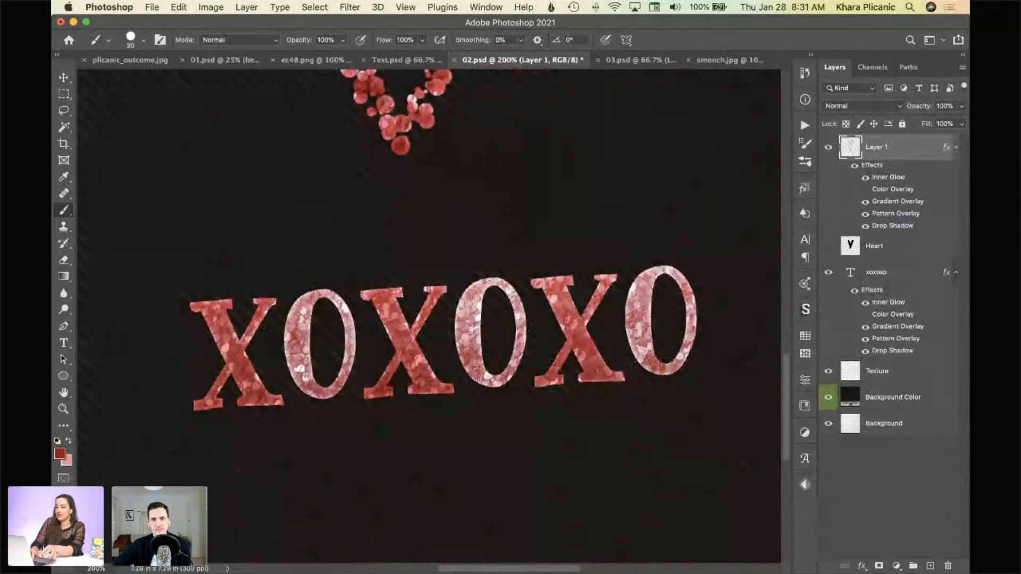
pyautogui.scroll(5, 721, 263)
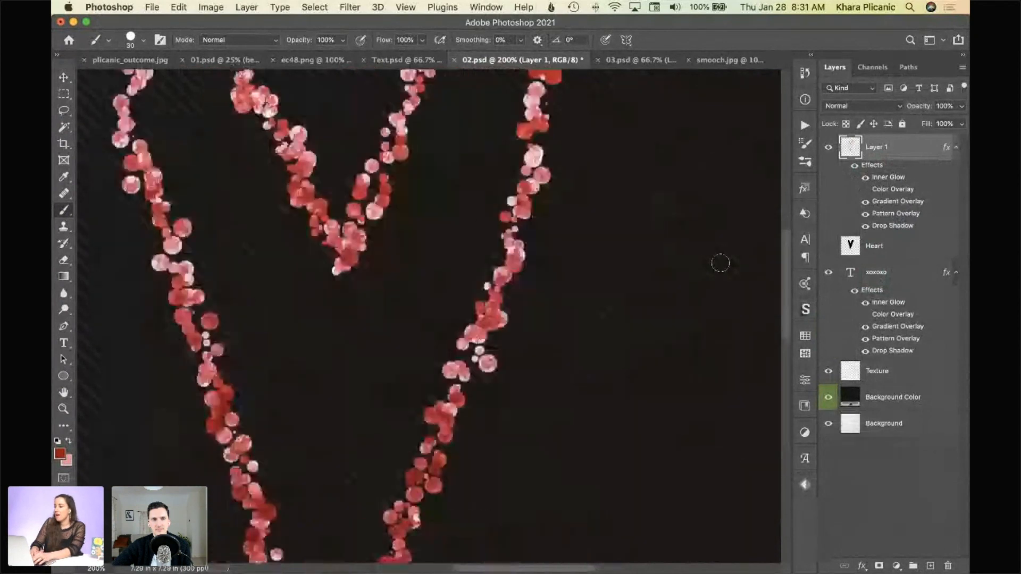
pyautogui.press('super')
pyautogui.press('super+0')
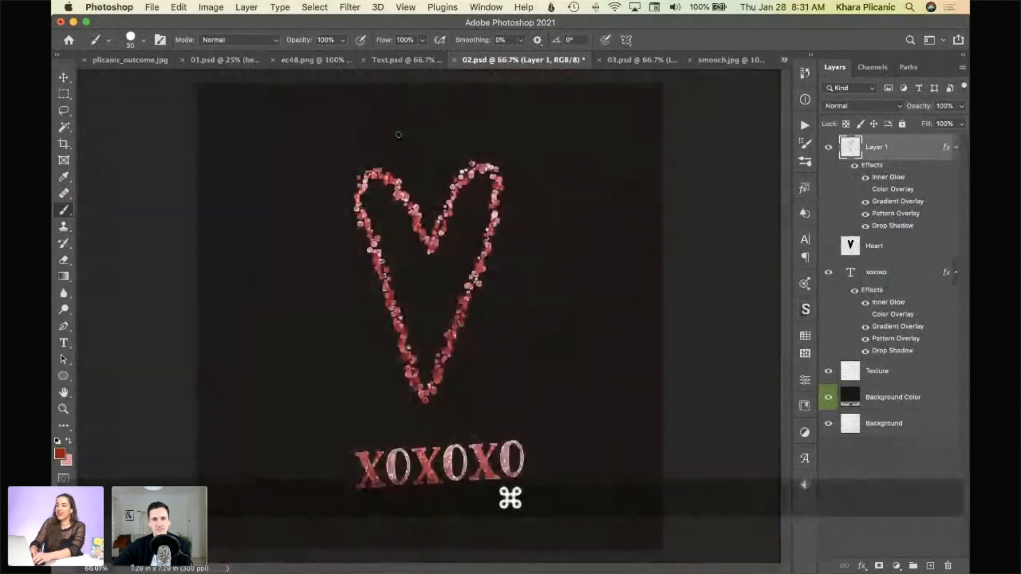
# Choose the Lights 1 brush from the Glitter Brushes group
pyautogui.click(130, 40)
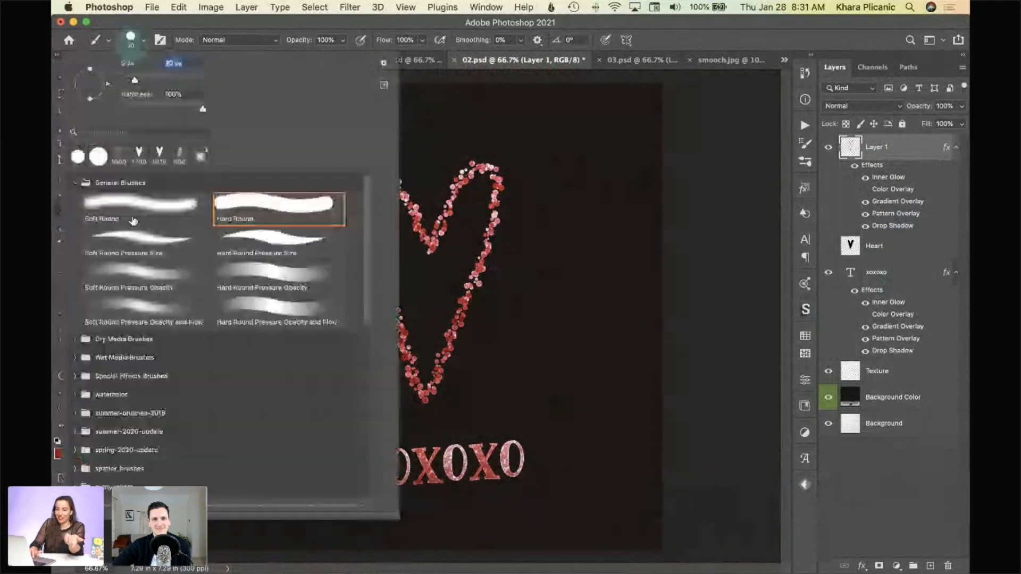
pyautogui.scroll(-15, 85, 480)
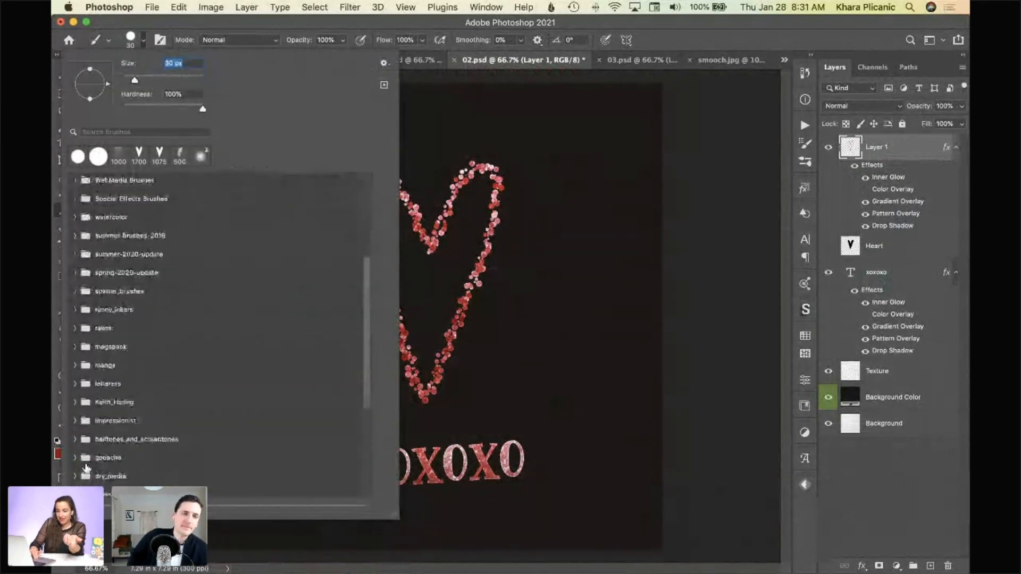
pyautogui.click(74, 454)
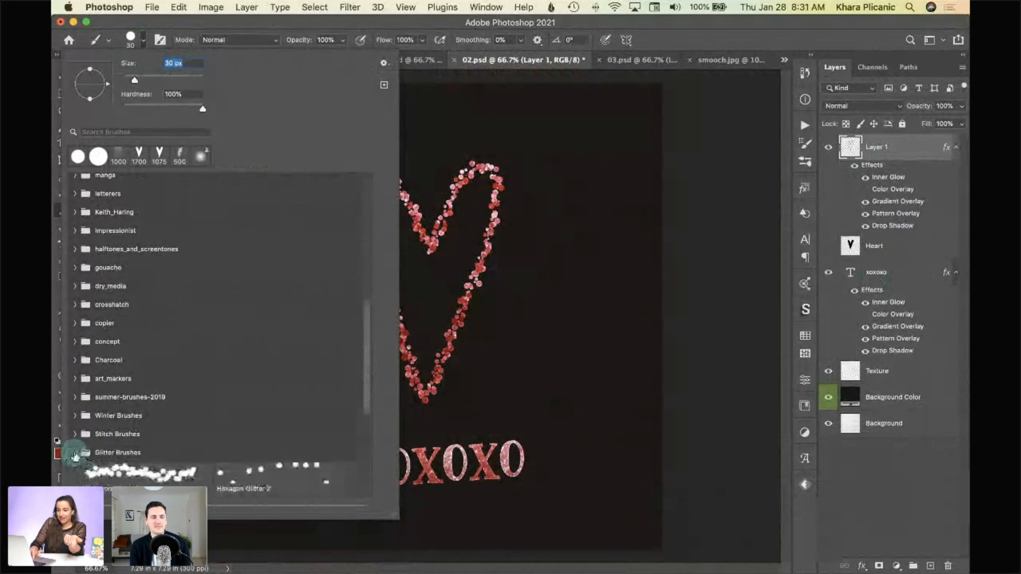
pyautogui.scroll(-5, 107, 442)
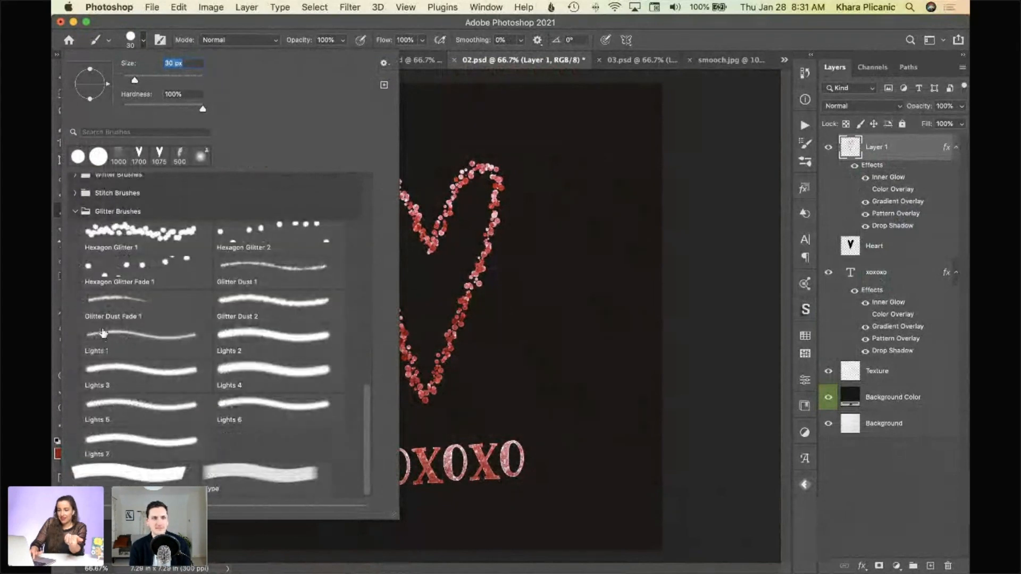
pyautogui.click(101, 328)
pyautogui.doubleClick(101, 329)
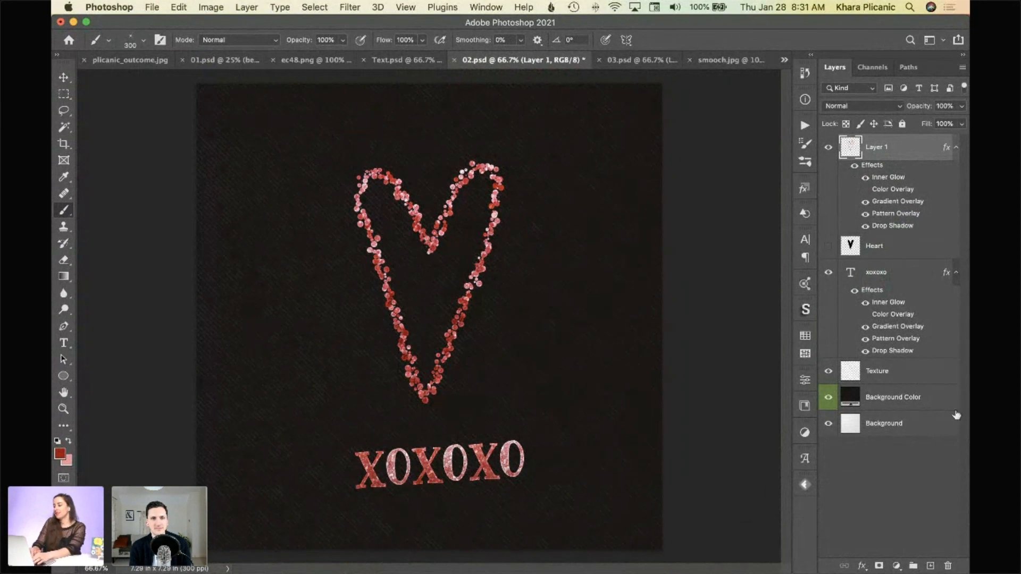
# On a new layer, stamp white sparkles on the heart's upper-left curve, its right side and the first O of xoxoxo
pyautogui.click(931, 566)
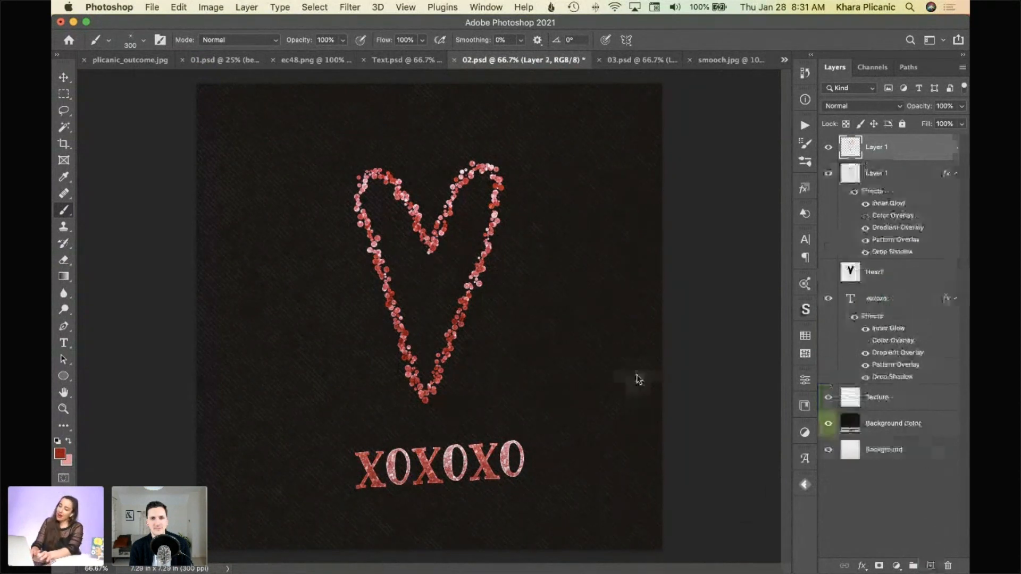
pyautogui.press('d')
pyautogui.press('x')
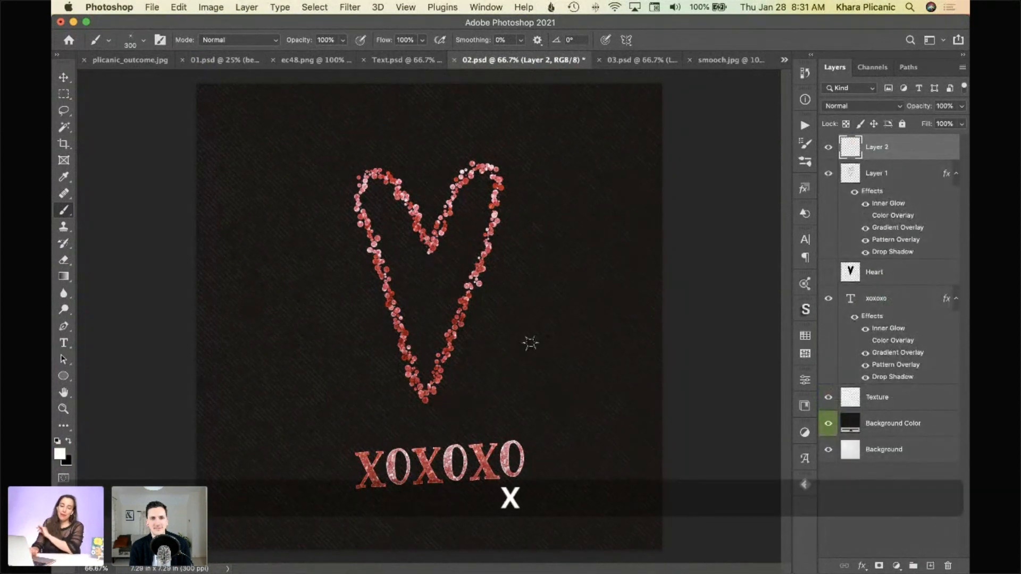
pyautogui.click(363, 185)
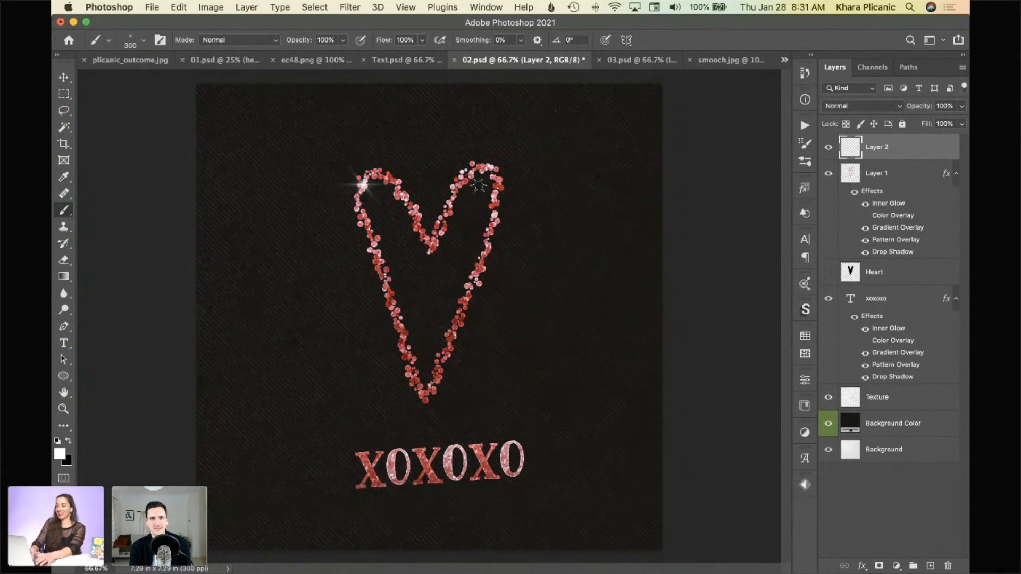
pyautogui.click(479, 284)
pyautogui.click(396, 461)
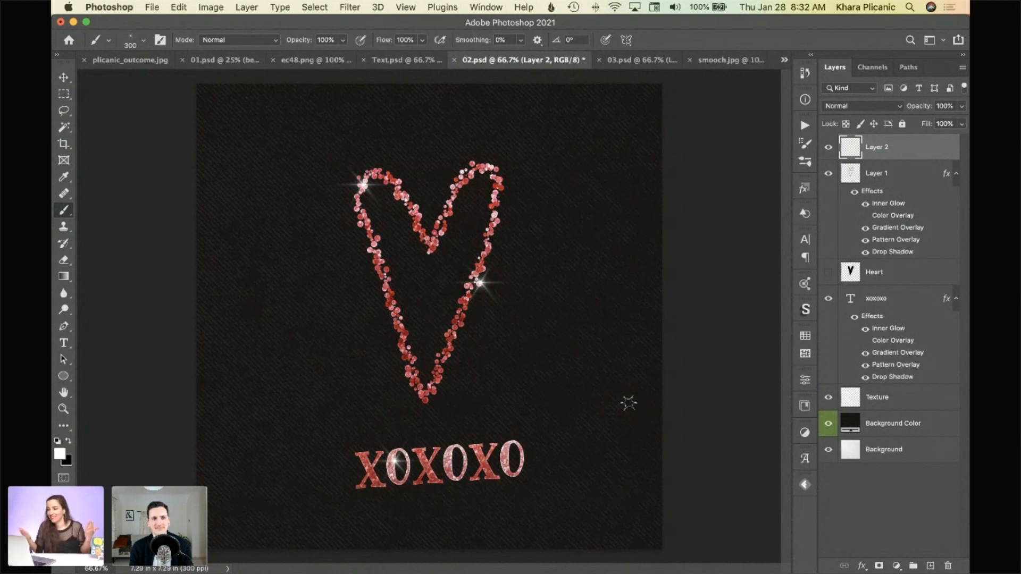
# Switch to 03.psd, hide the Love, Love Dots and V text layers, and select the Love Shadow layer
pyautogui.click(652, 62)
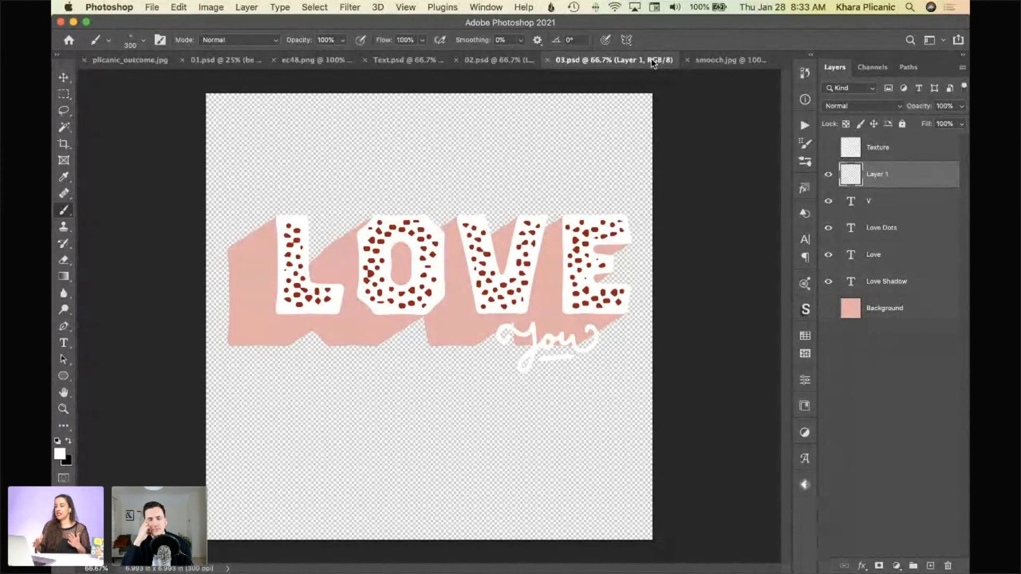
pyautogui.click(876, 211)
pyautogui.click(878, 261)
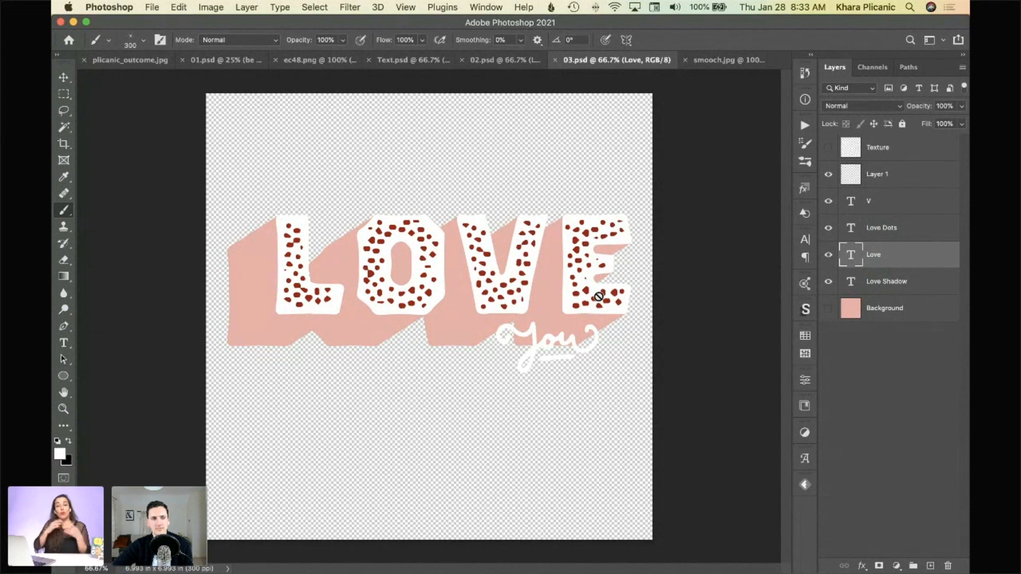
pyautogui.click(827, 256)
pyautogui.moveTo(827, 258); pyautogui.dragTo(828, 205)
pyautogui.click(898, 289)
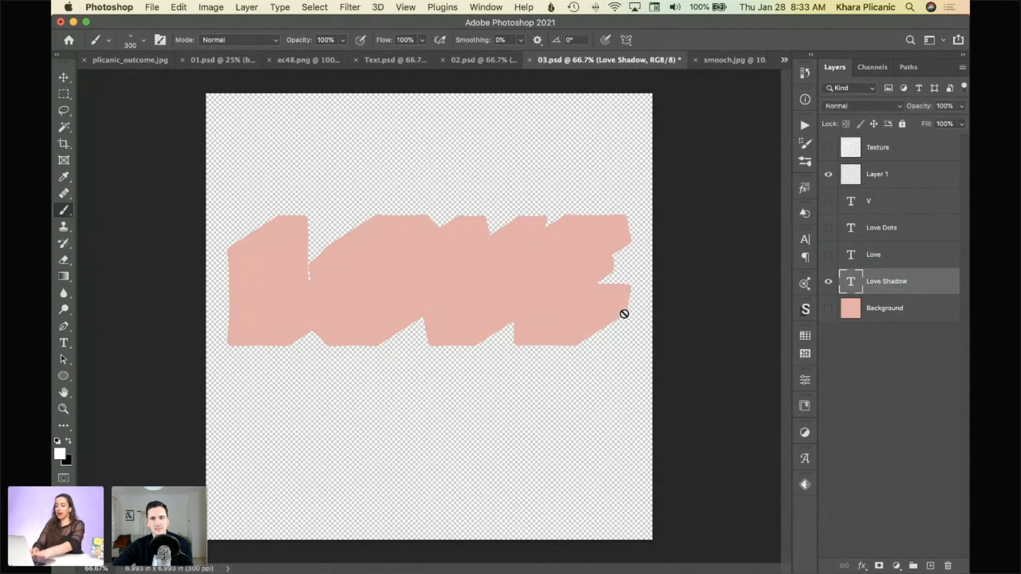
# Highlight part of the Love Shadow text to check its font and style, and leave the text unedited
pyautogui.press('t')
pyautogui.moveTo(596, 269); pyautogui.dragTo(330, 264)
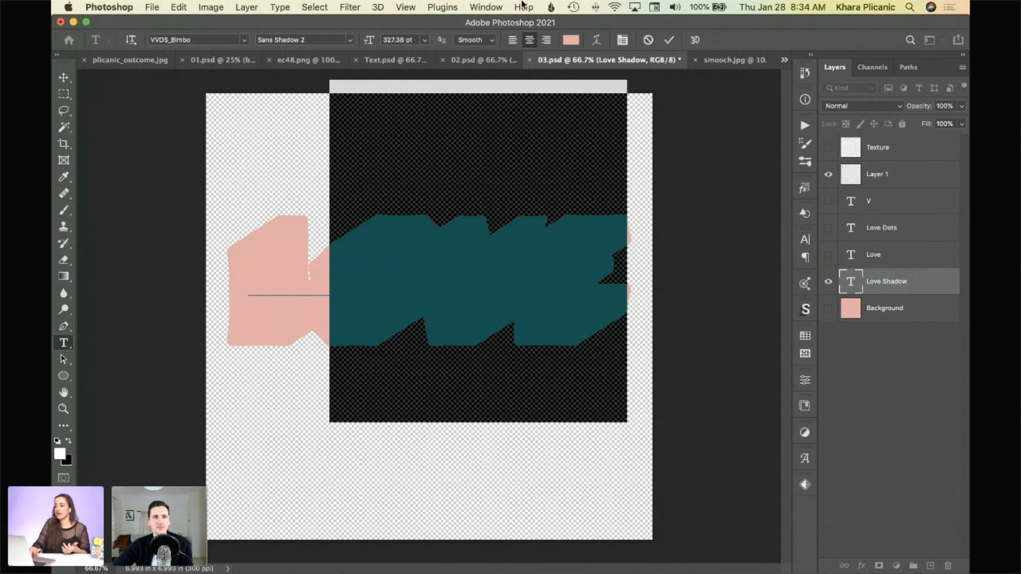
pyautogui.click(669, 41)
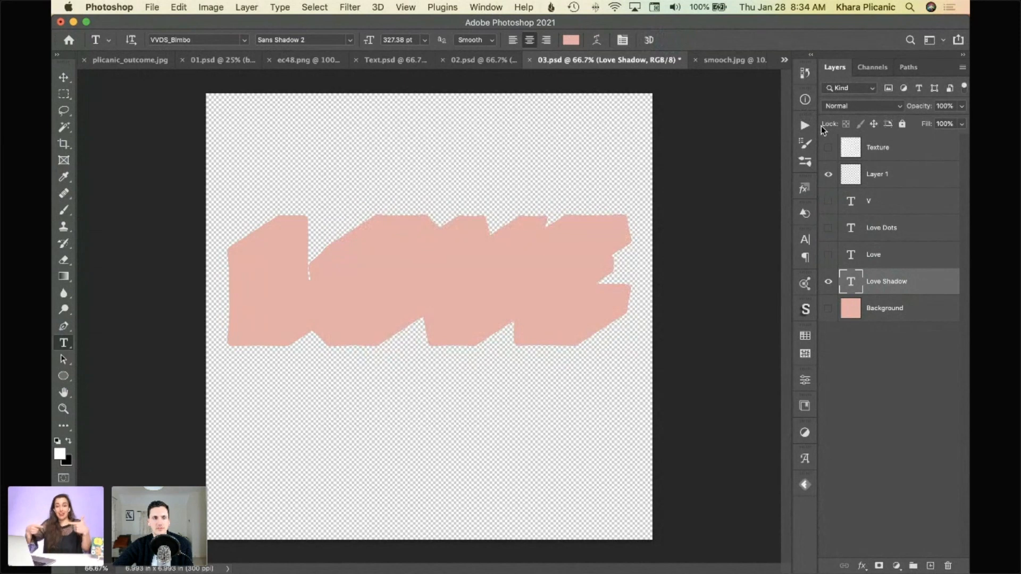
# Show the Love and Love Dots text layers and check the font style of each
pyautogui.click(829, 256)
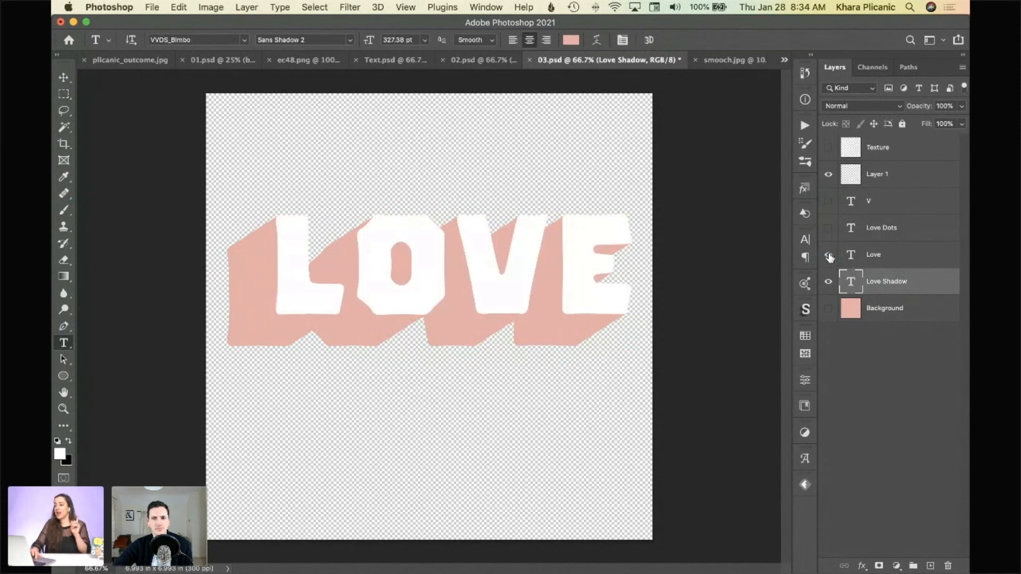
pyautogui.click(875, 255)
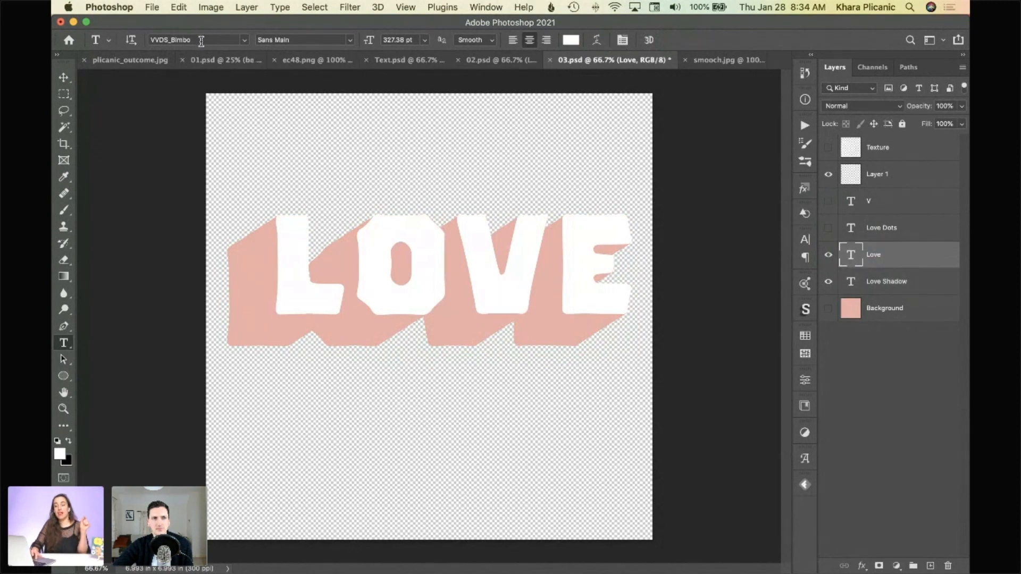
pyautogui.click(303, 40)
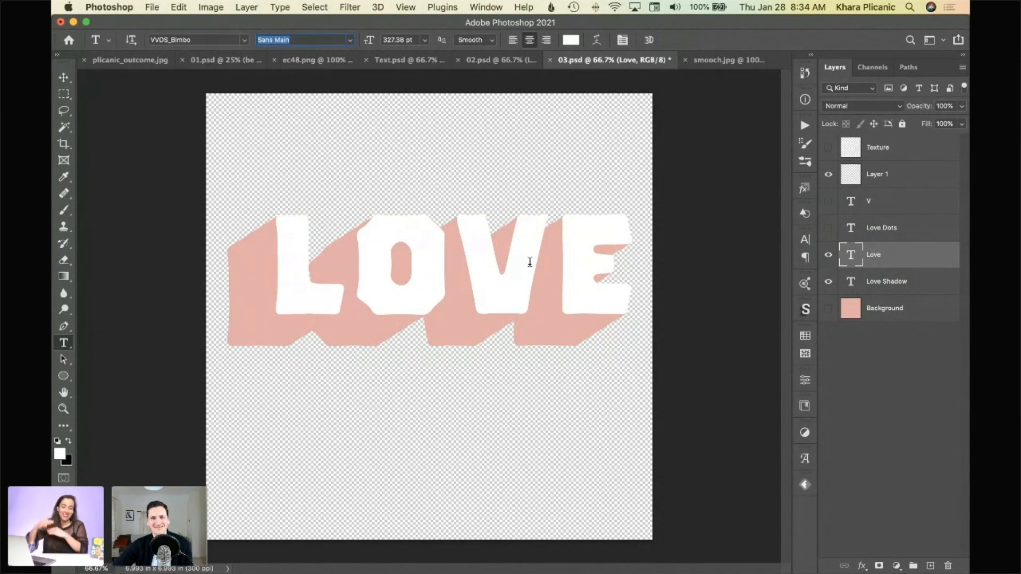
pyautogui.click(869, 228)
pyautogui.click(828, 228)
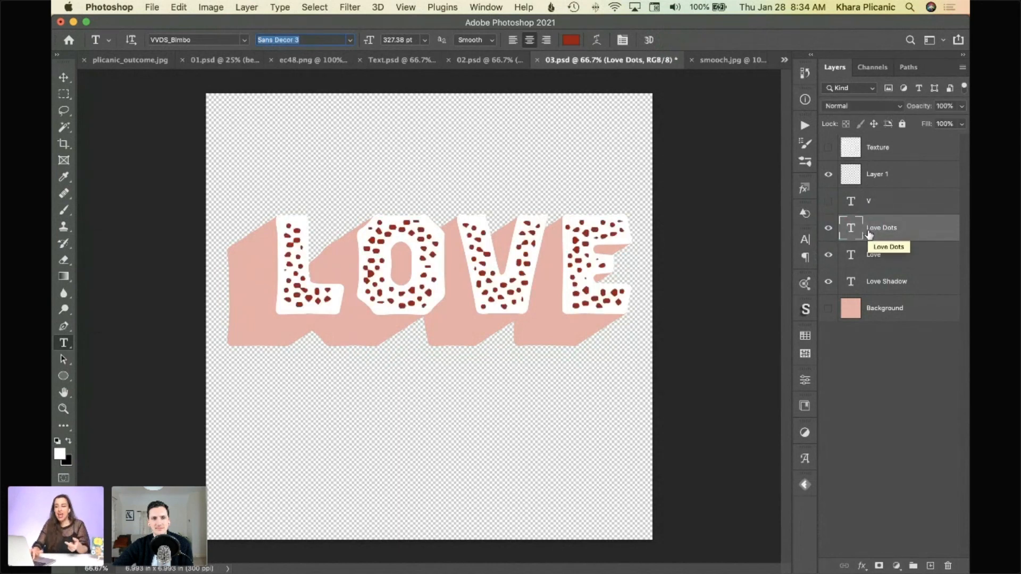
pyautogui.press('t')
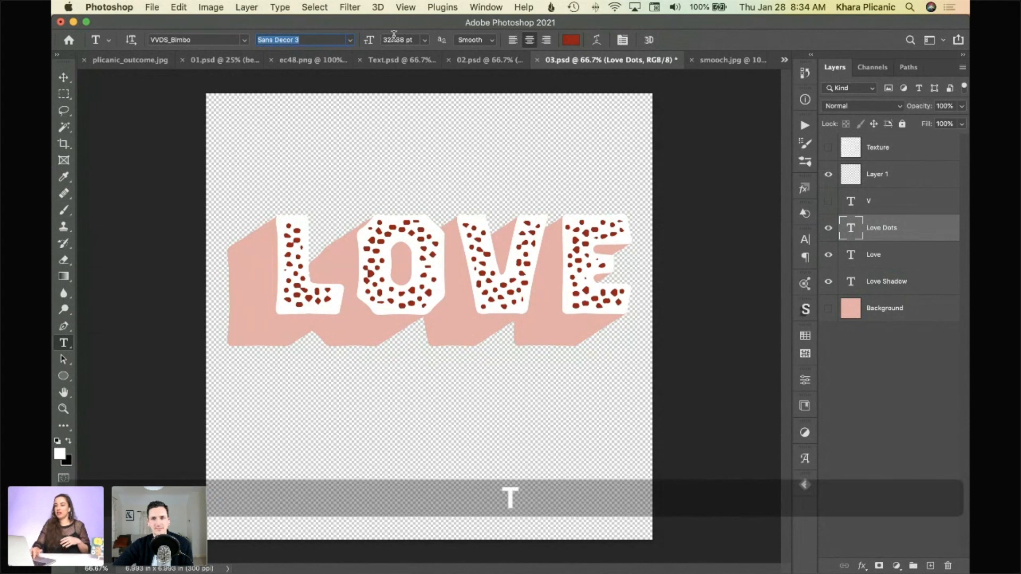
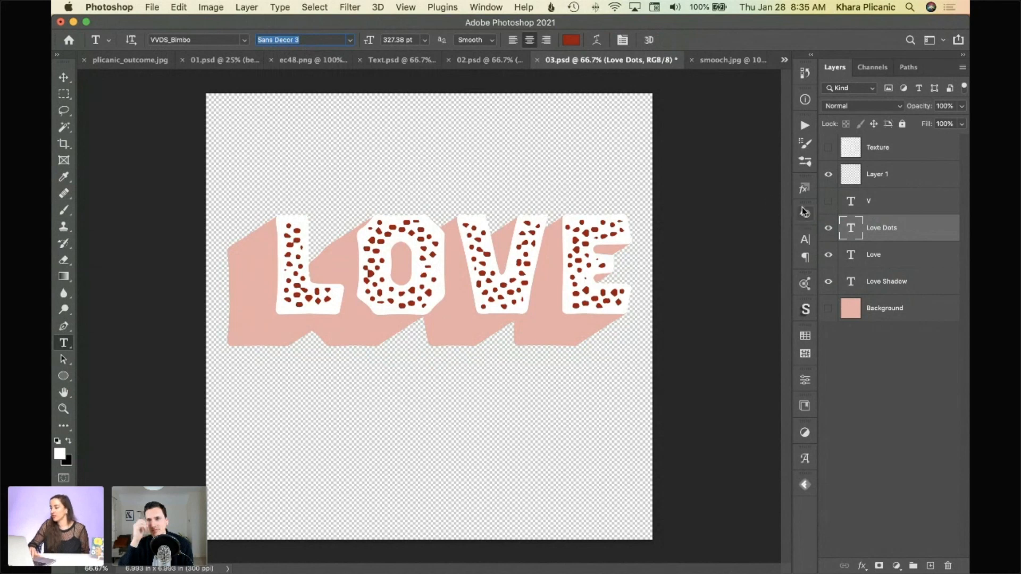
# Show the V text layer with the "You" lettering and cancel the accidental text edit on Love Shadow
pyautogui.click(830, 201)
pyautogui.doubleClick(851, 205)
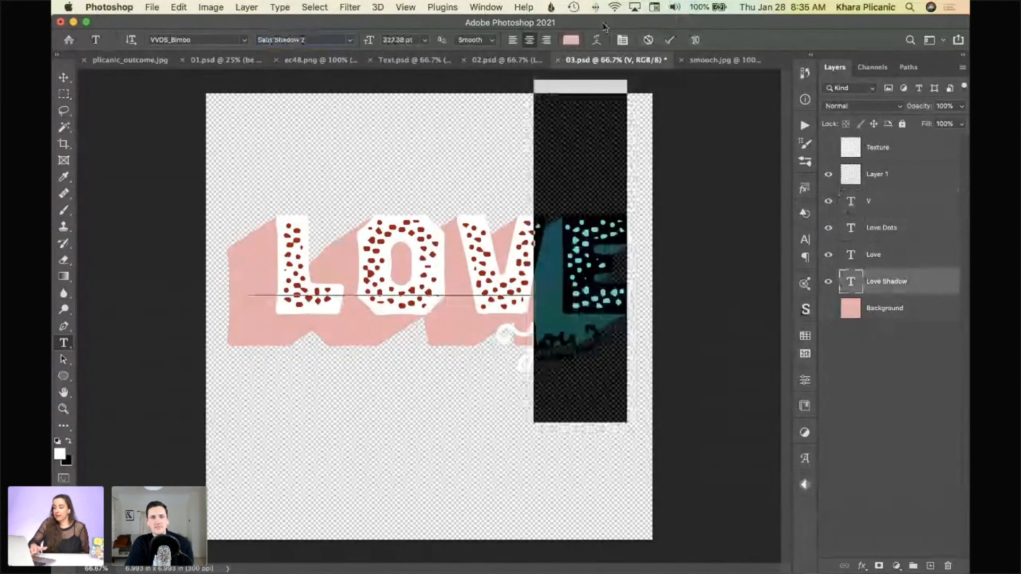
pyautogui.press('Escape')
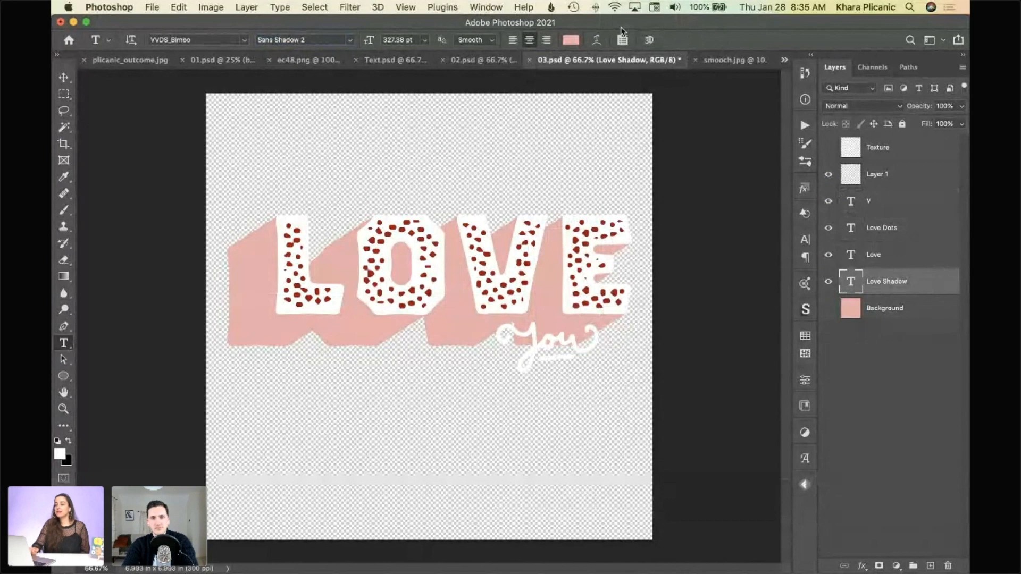
# Open the Glyphs panel for VVDS_Bimbo with Love Shadow selected and set the font style to Catchwords Two
pyautogui.click(486, 8)
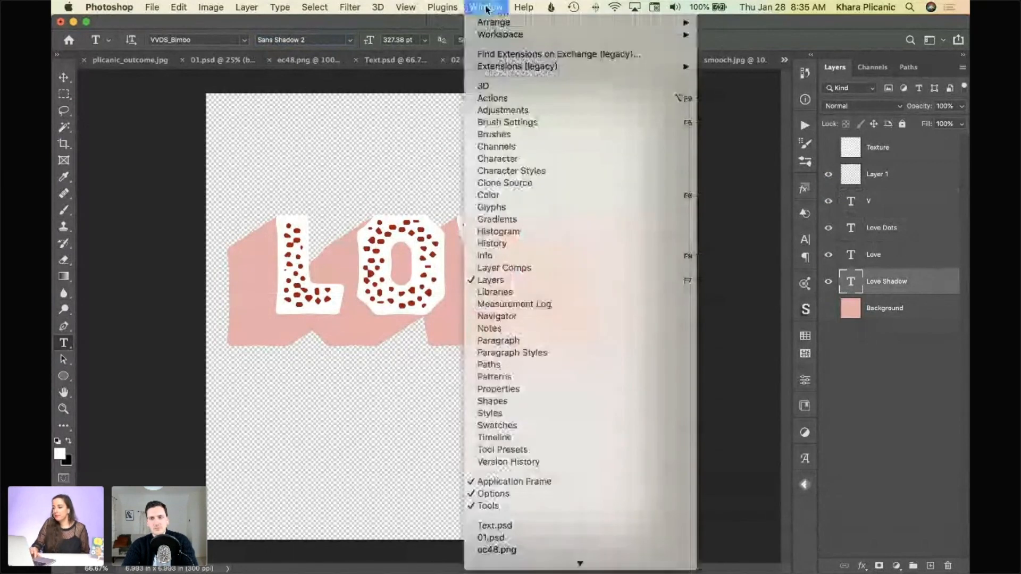
pyautogui.click(502, 207)
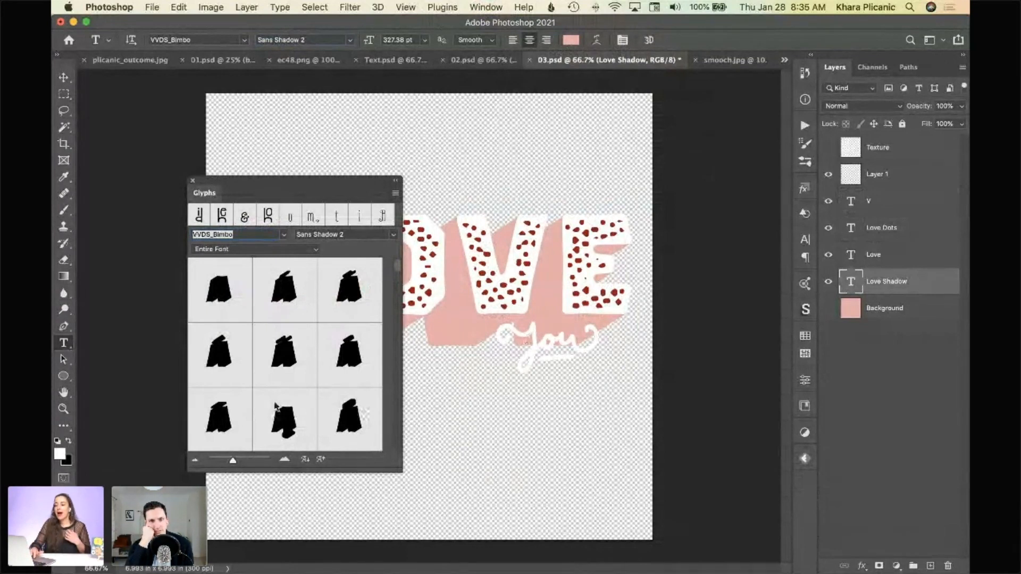
pyautogui.click(367, 234)
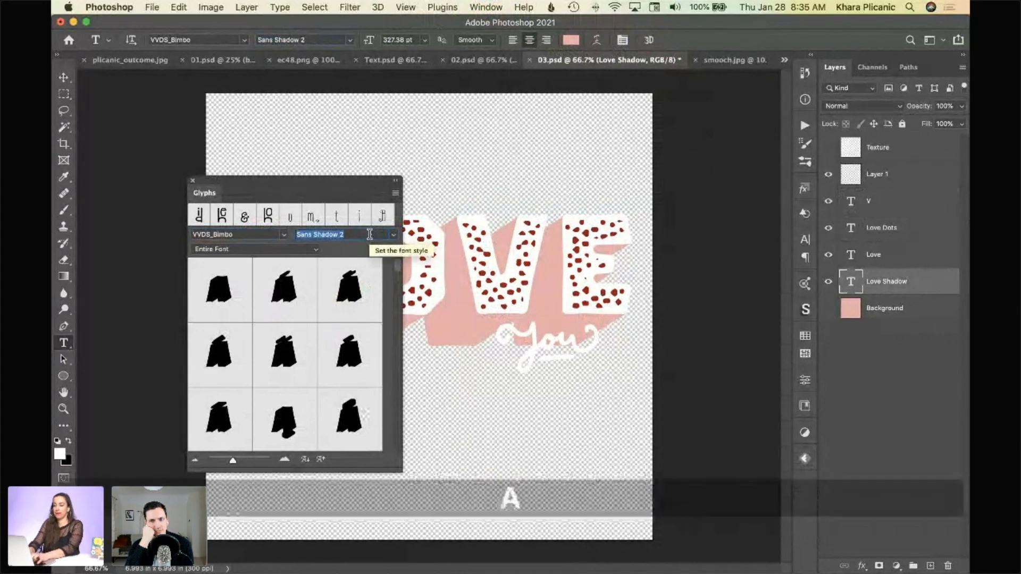
pyautogui.click(394, 239)
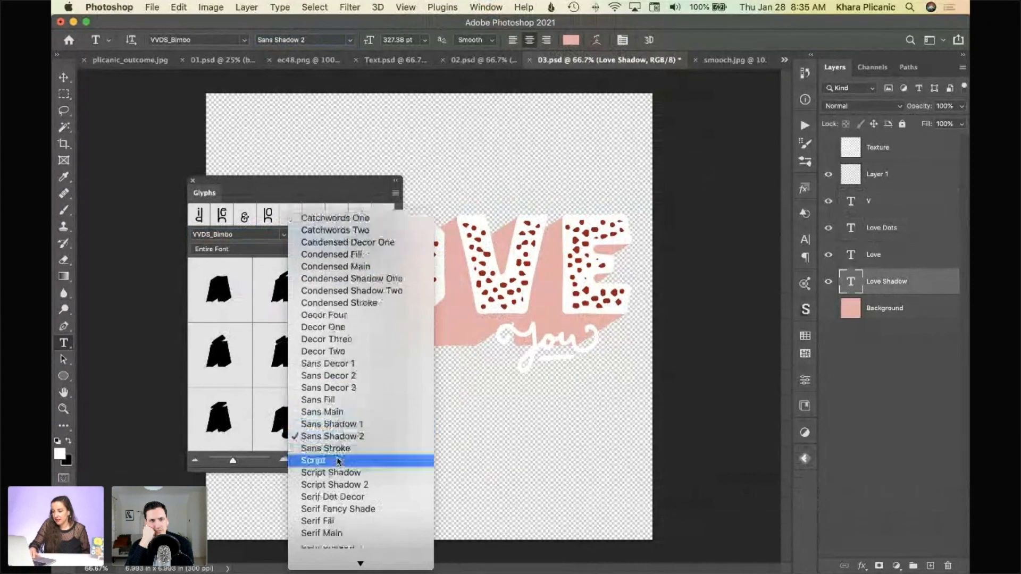
pyautogui.scroll(-2, 351, 441)
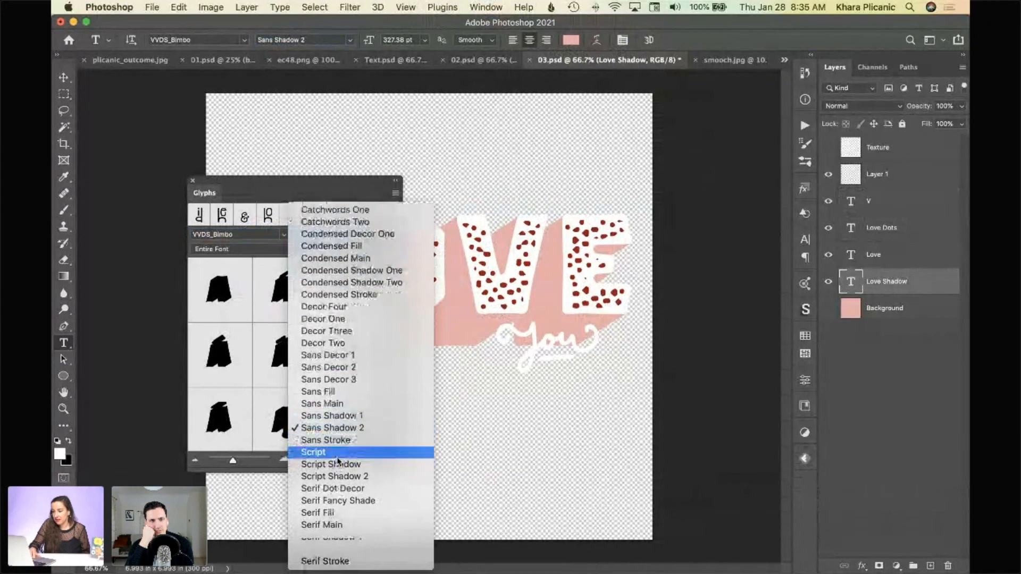
pyautogui.click(369, 222)
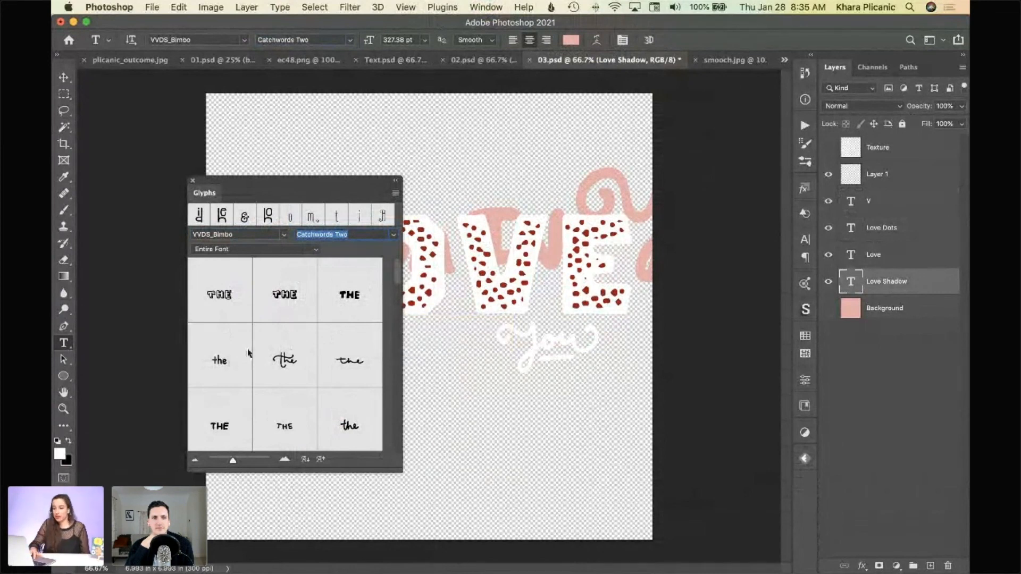
# Enlarge the Glyphs panel and its thumbnails, and browse the Catchwords Two glyphs to the "you" designs
pyautogui.scroll(-5, 246, 400)
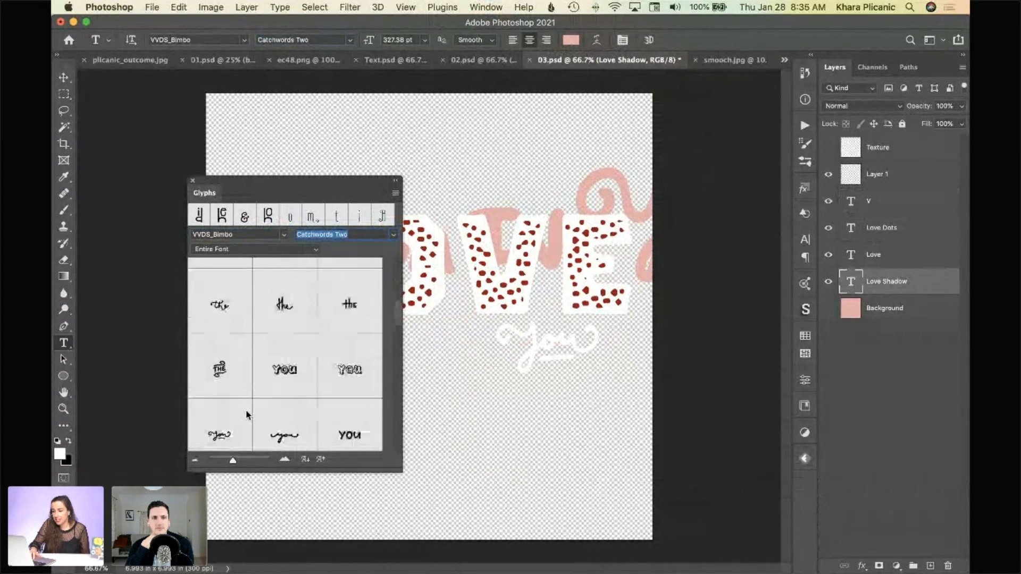
pyautogui.click(285, 459)
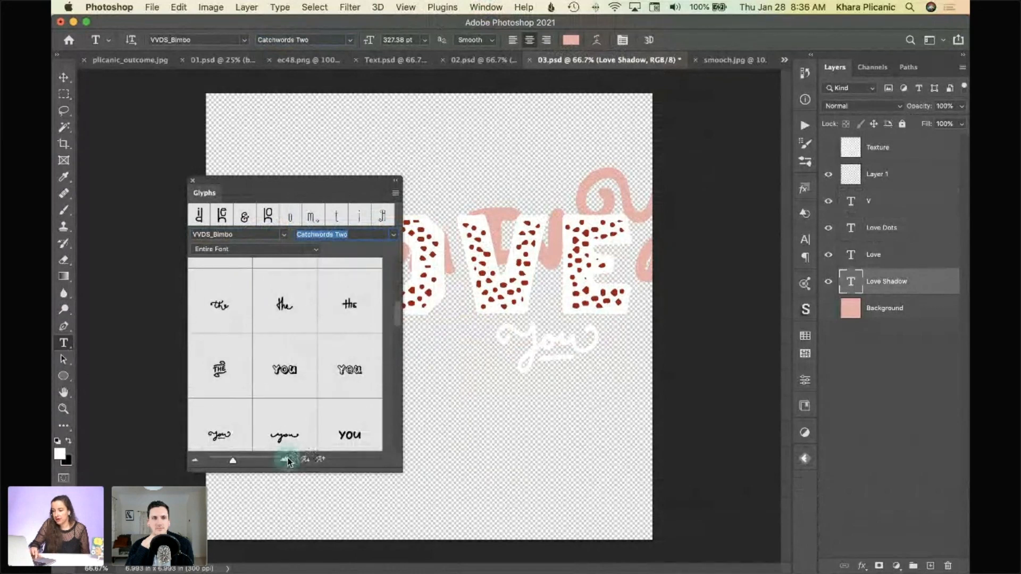
pyautogui.click(288, 461)
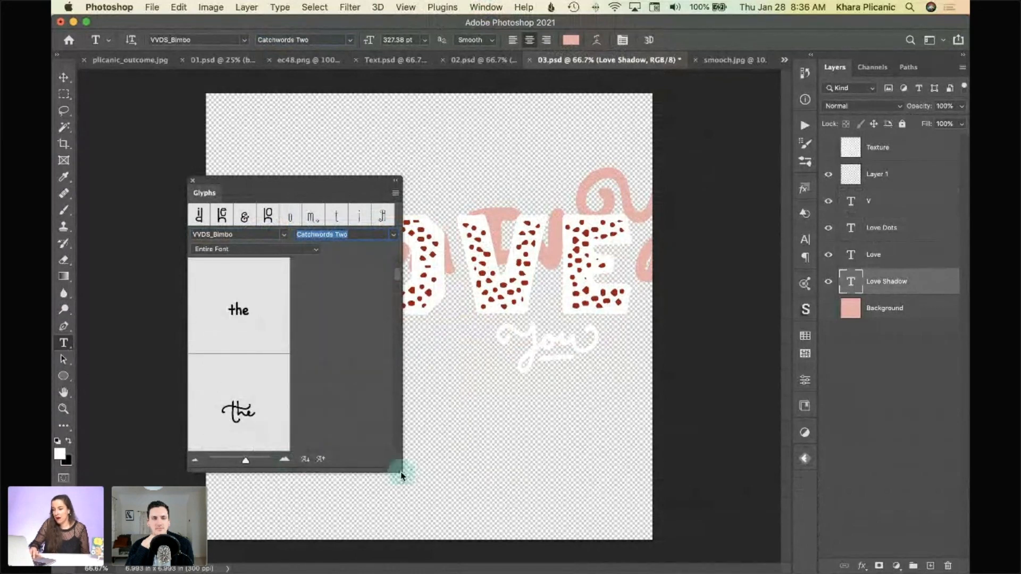
pyautogui.moveTo(402, 470); pyautogui.dragTo(553, 513)
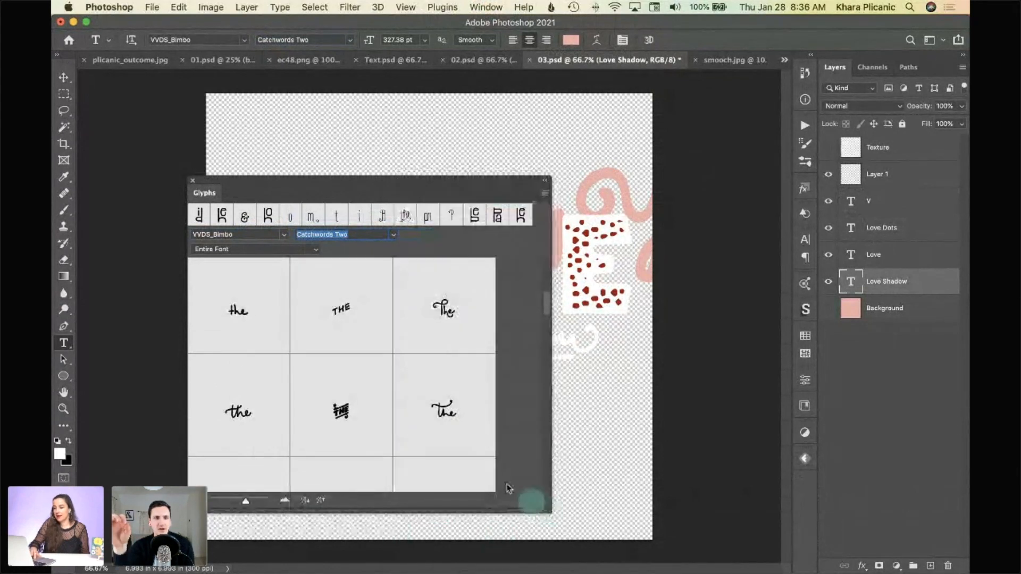
pyautogui.scroll(-3, 458, 446)
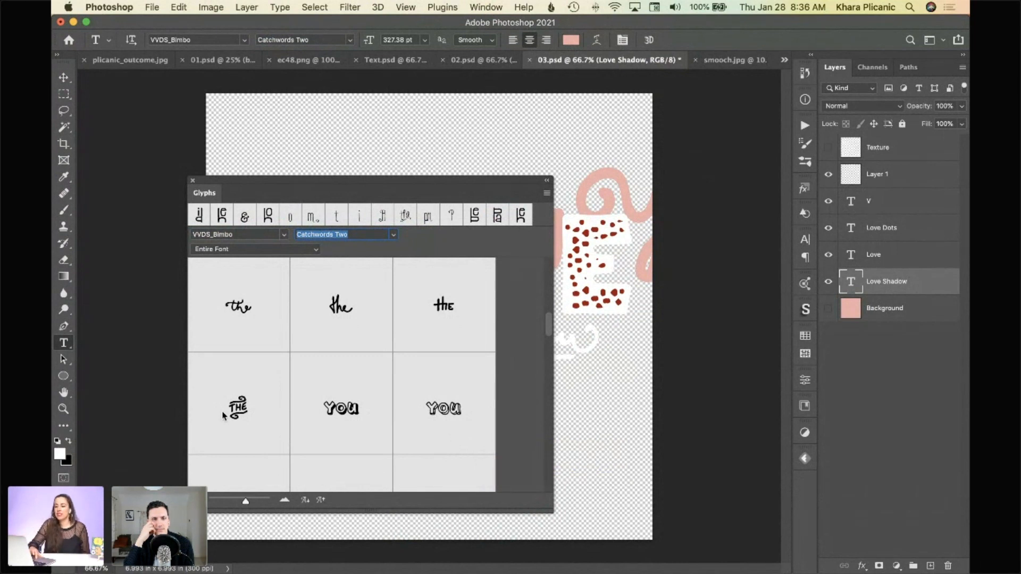
pyautogui.scroll(-2, 327, 410)
pyautogui.scroll(-2, 327, 412)
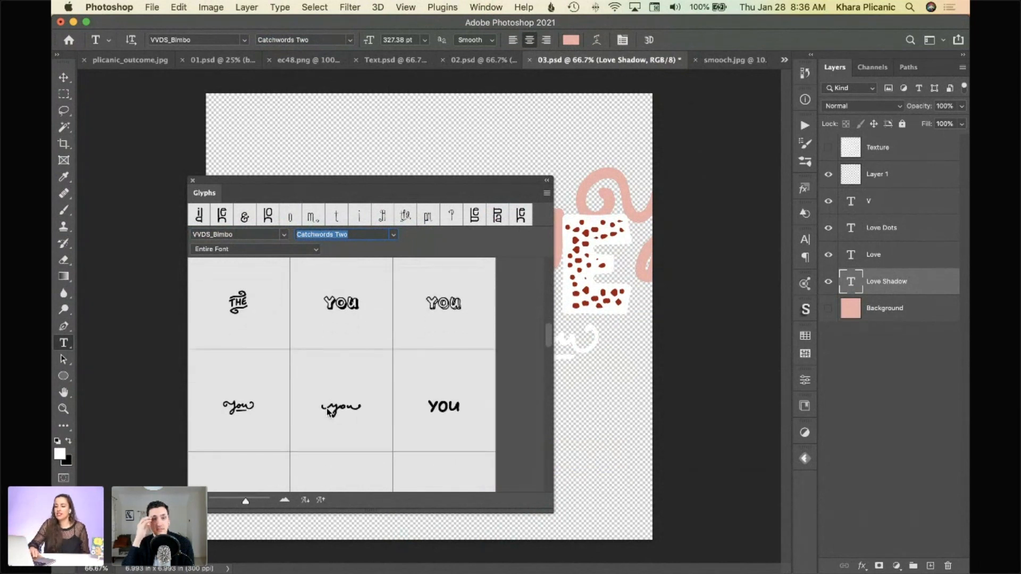
pyautogui.scroll(-4, 329, 412)
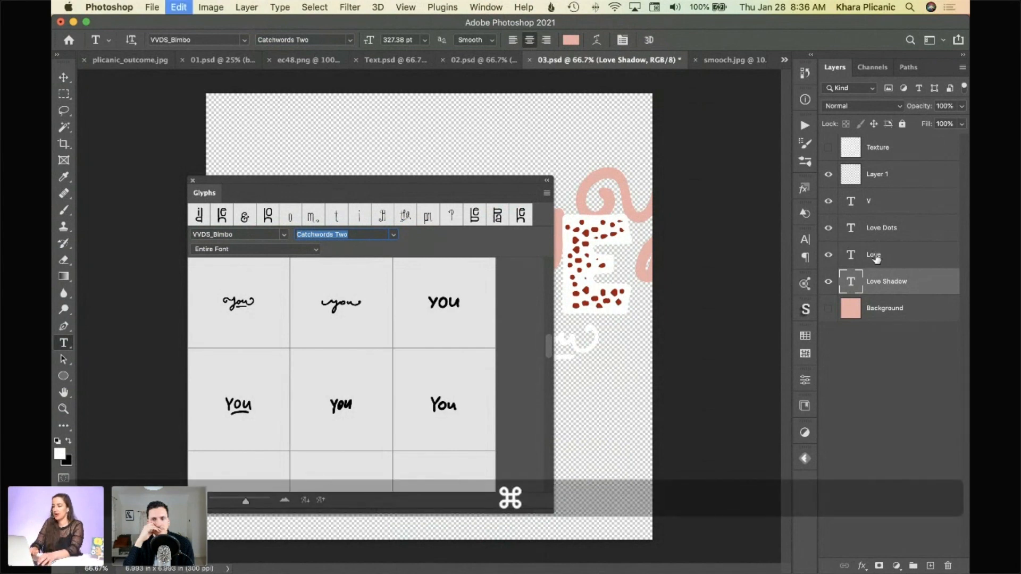
# Undo the font style change on Love Shadow, move the Glyphs panel aside, and highlight the V layer's "You" lettering for editing
pyautogui.press('super+z')
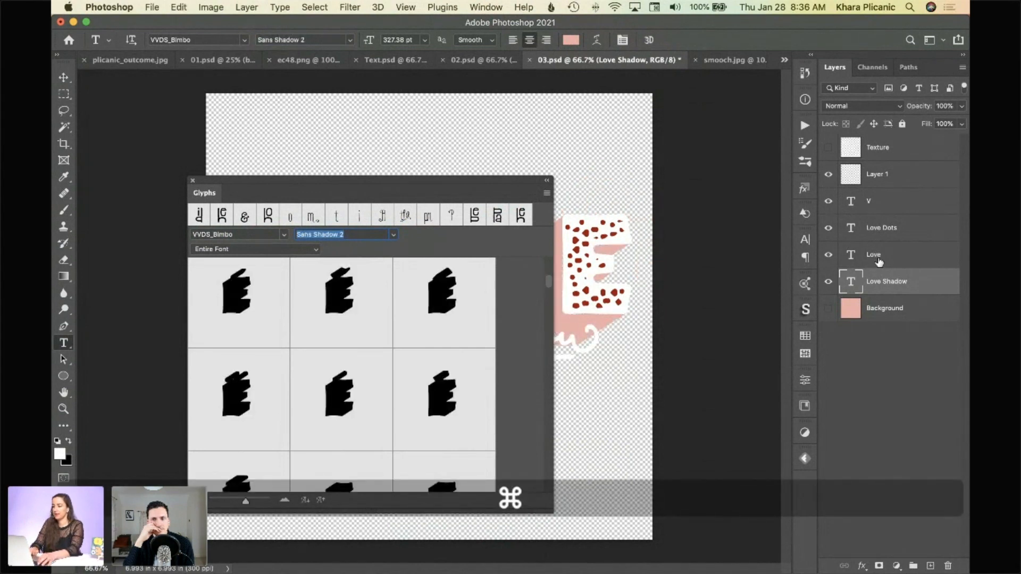
pyautogui.click(872, 206)
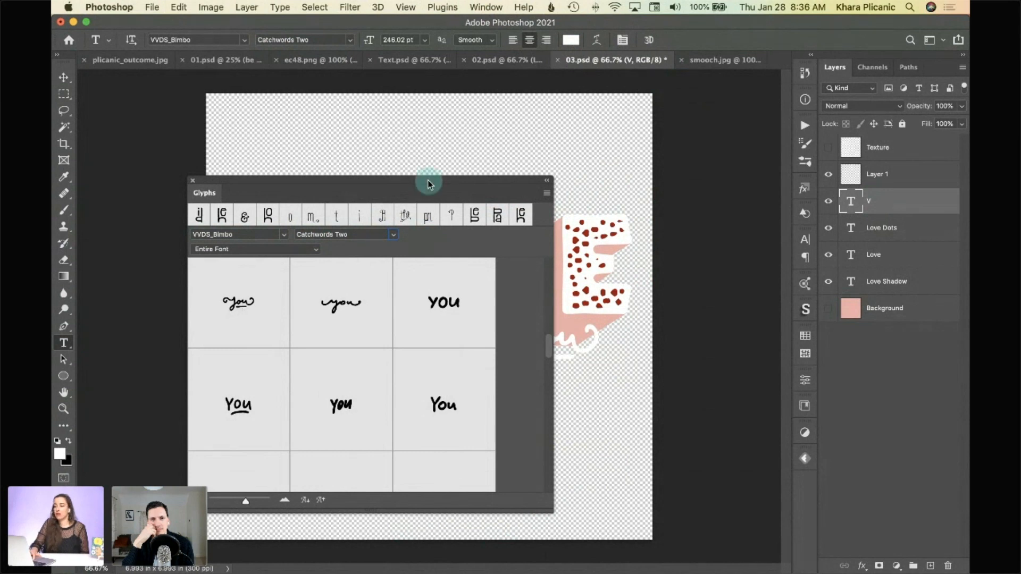
pyautogui.moveTo(428, 180); pyautogui.dragTo(274, 187)
pyautogui.click(578, 332)
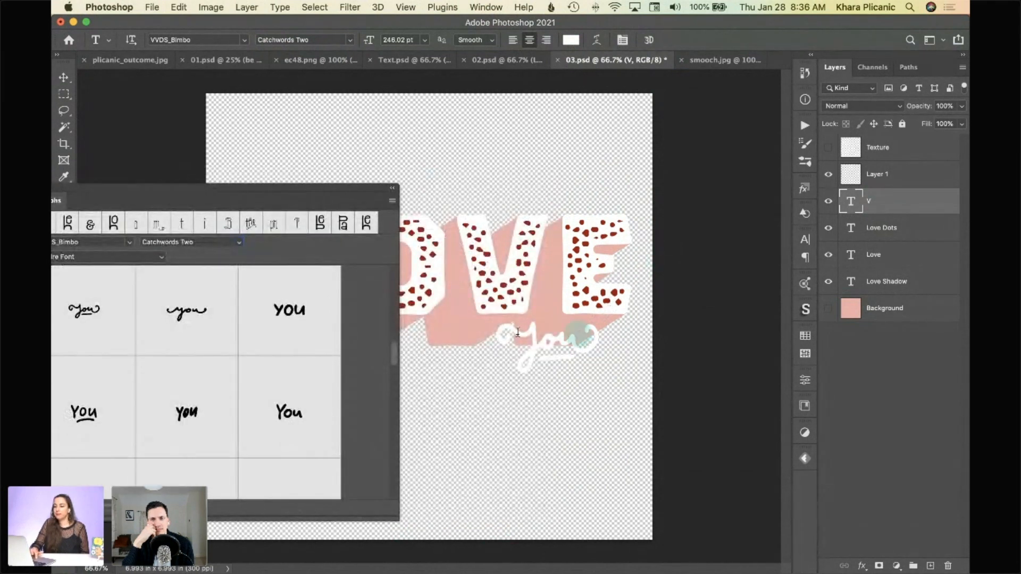
pyautogui.doubleClick(518, 332)
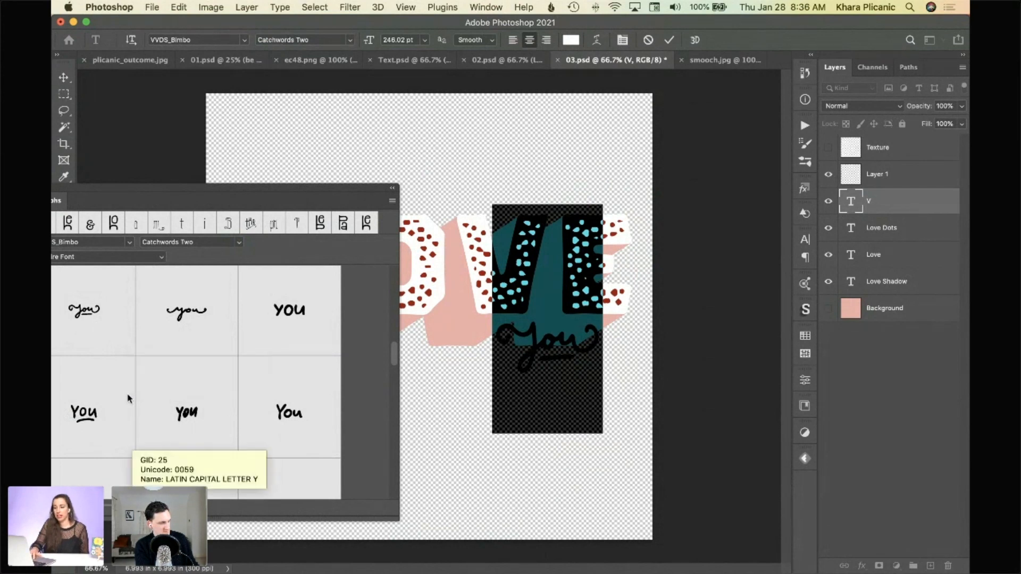
# Browse the Catchwords Two glyphs and replace the highlighted lettering with the shadowed block-letter "YOU" glyph
pyautogui.scroll(-3, 128, 398)
pyautogui.scroll(-3, 128, 399)
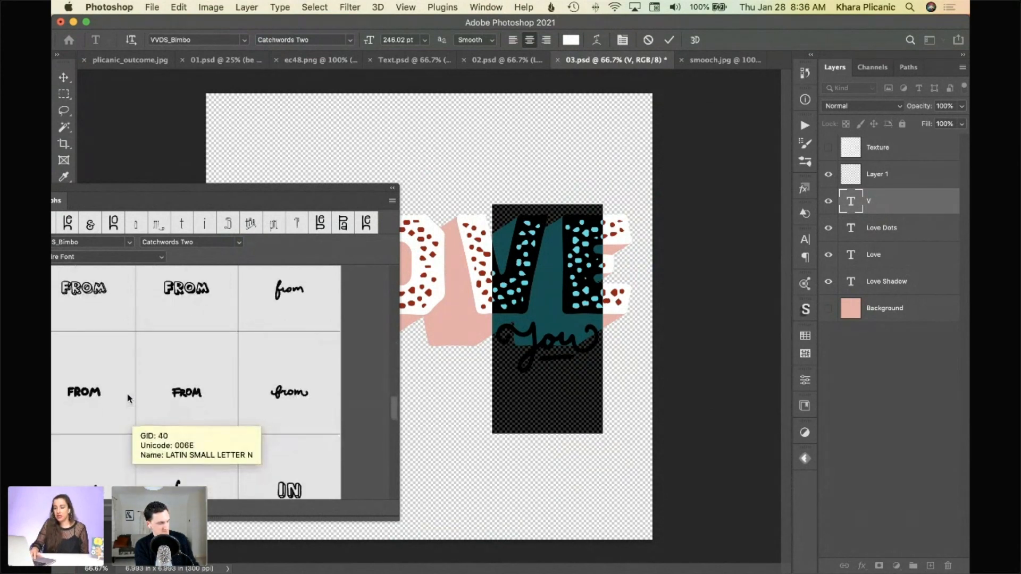
pyautogui.scroll(5, 129, 399)
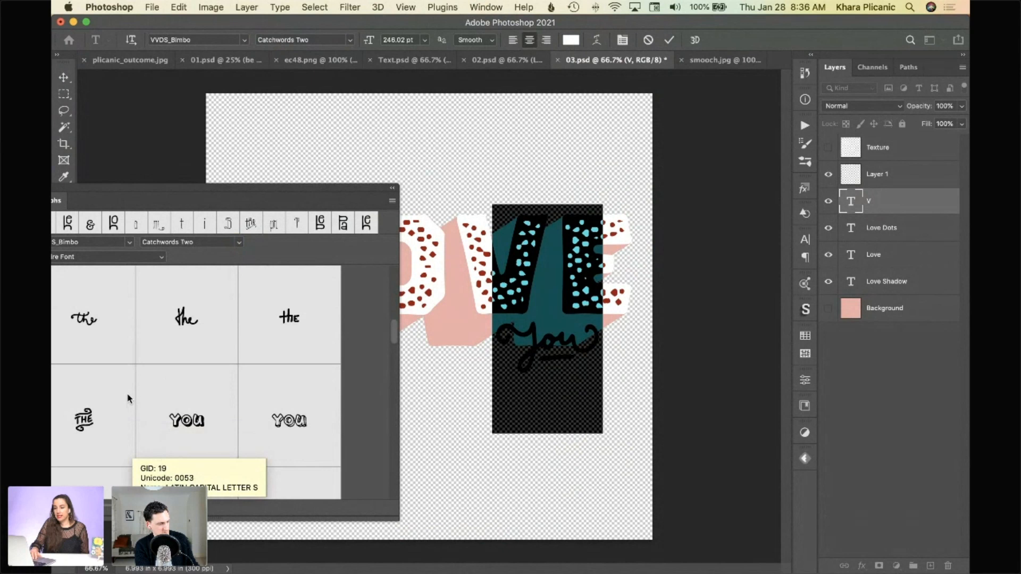
pyautogui.doubleClick(189, 419)
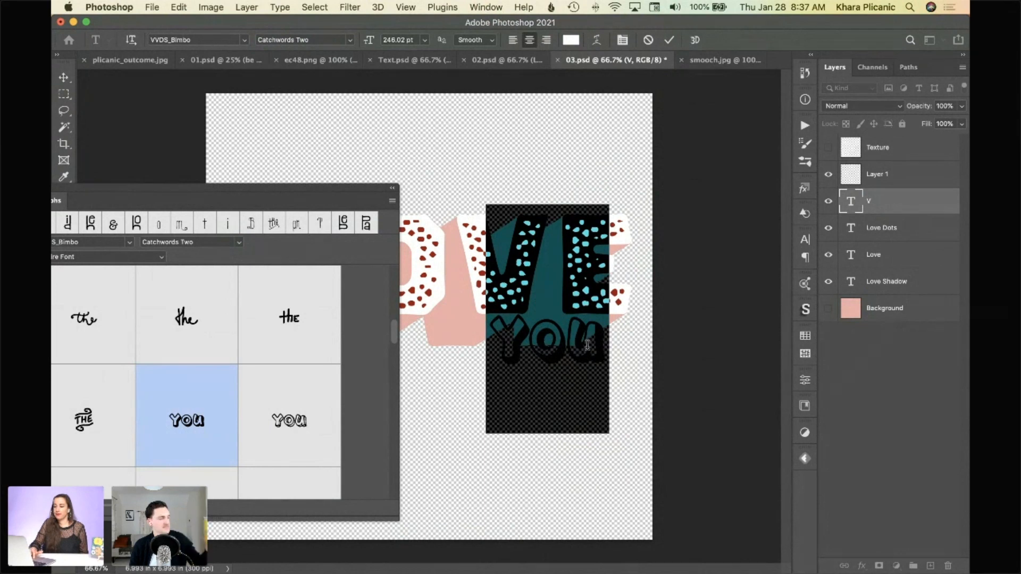
# Swap the lettering for the swirly underlined script "You" glyph and commit the text edit
pyautogui.scroll(2, 178, 353)
pyautogui.scroll(3, 178, 354)
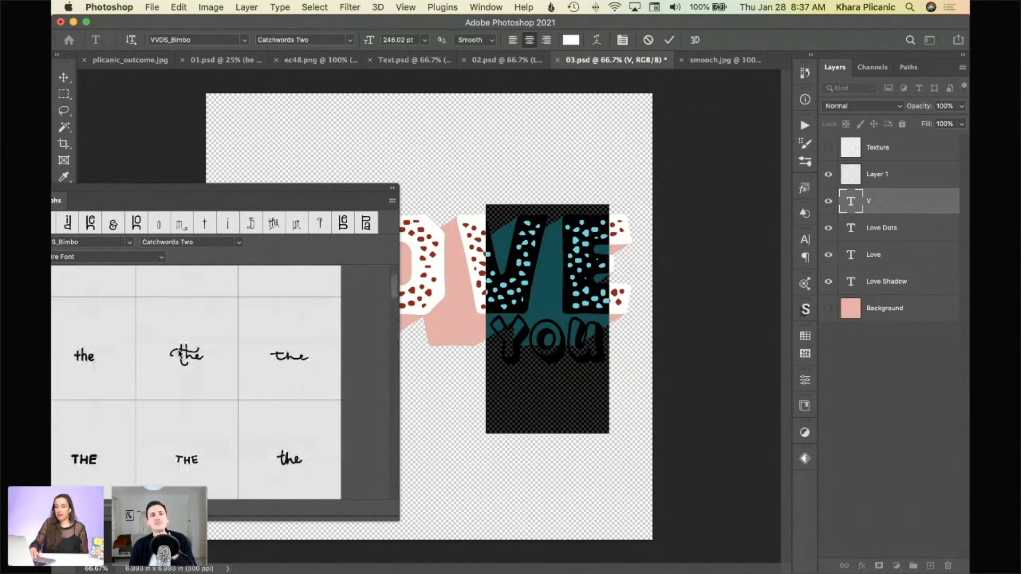
pyautogui.scroll(-5, 178, 354)
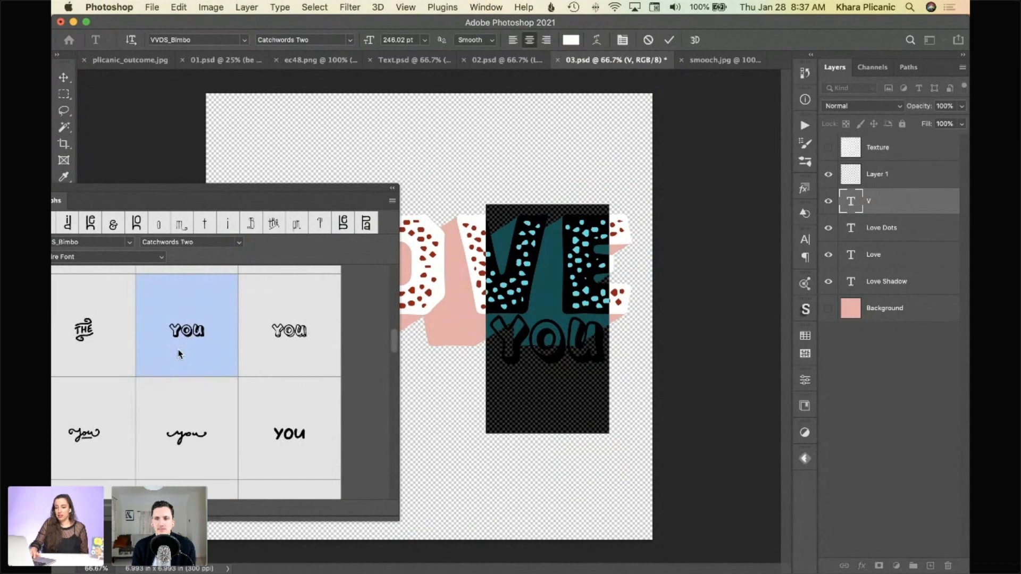
pyautogui.doubleClick(82, 439)
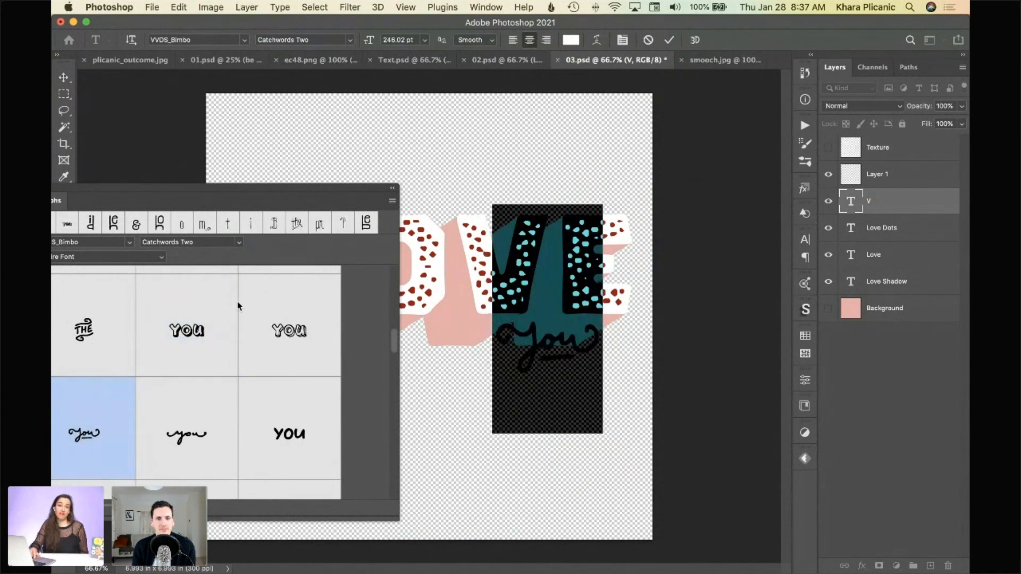
pyautogui.click(669, 40)
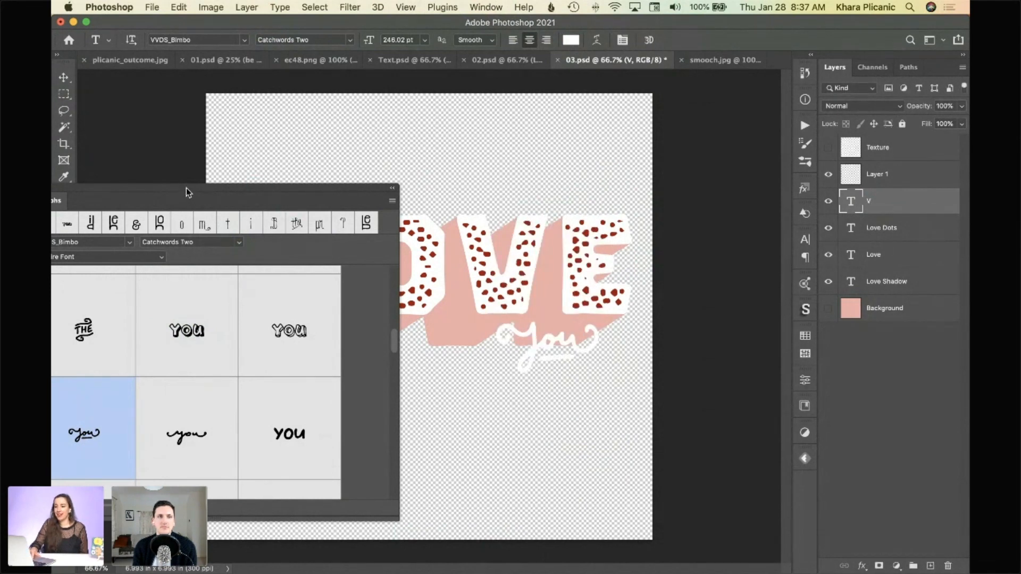
# Close the Glyphs panel, highlight the "You" lettering on the V layer, and leave the text unedited
pyautogui.moveTo(186, 187); pyautogui.dragTo(230, 201)
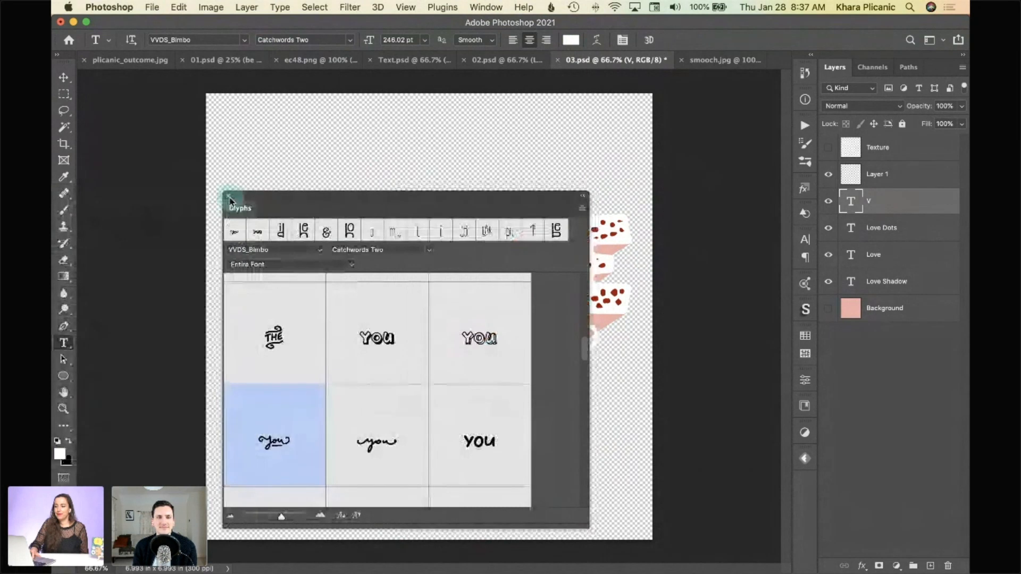
pyautogui.click(230, 197)
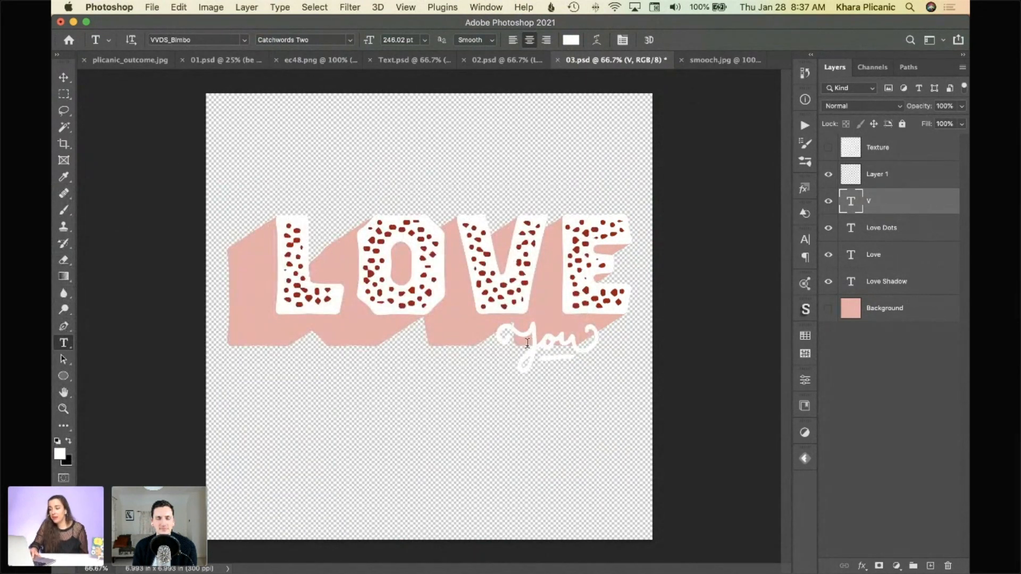
pyautogui.doubleClick(527, 343)
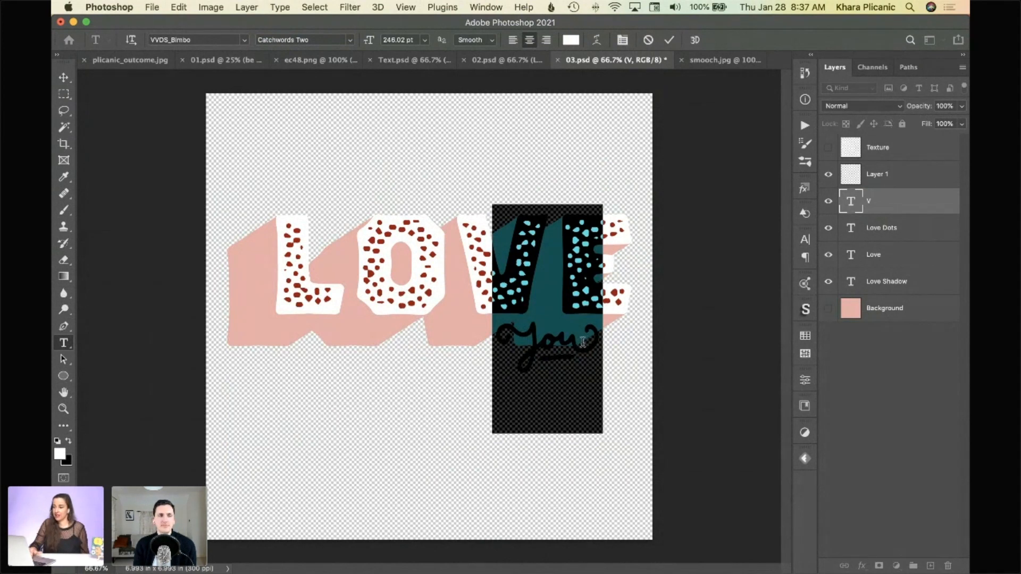
pyautogui.click(867, 201)
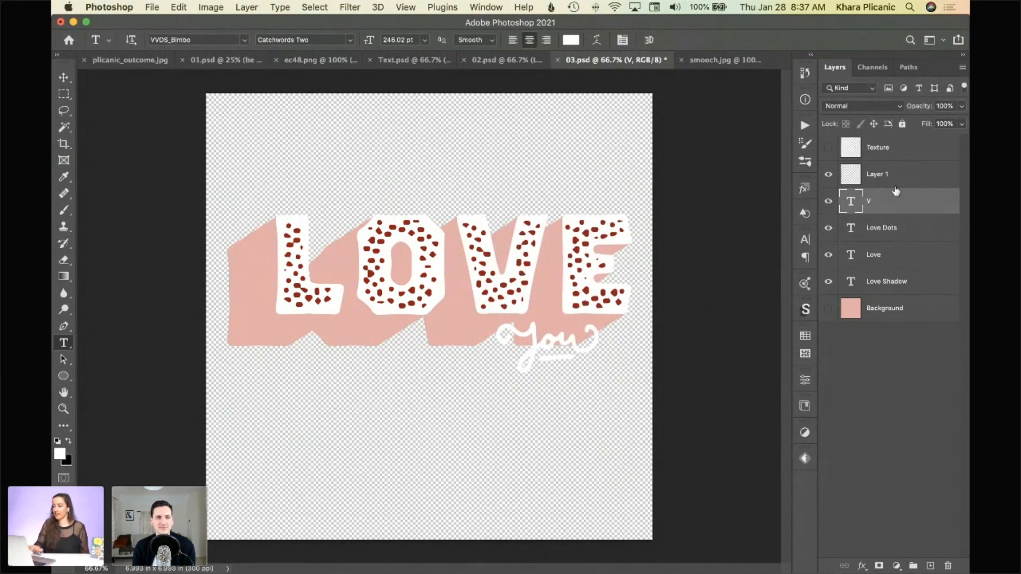
# Switch to smooch.jpg and draw a rectangular marquee selection closely around the red lip print
pyautogui.click(736, 62)
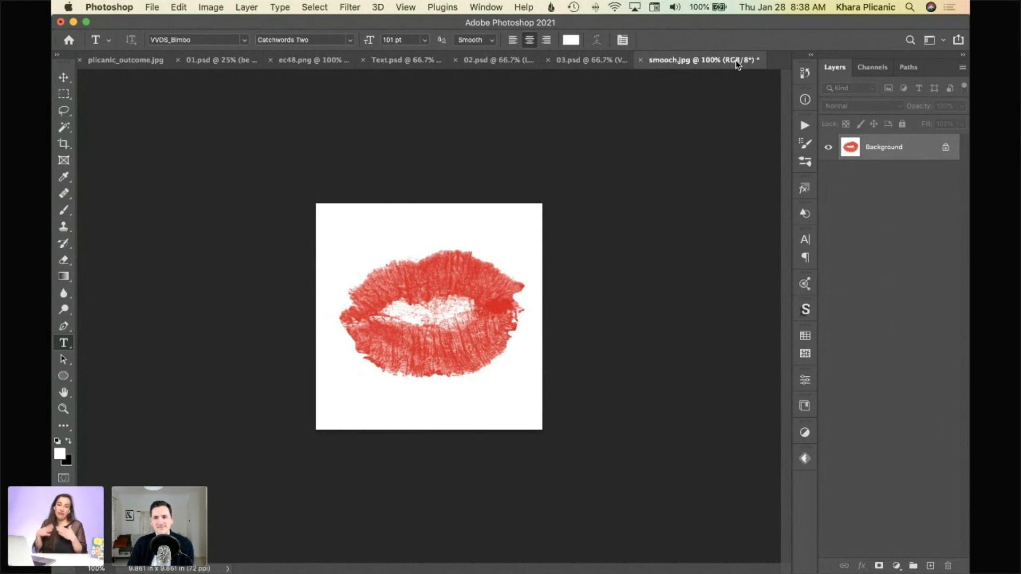
pyautogui.press('m')
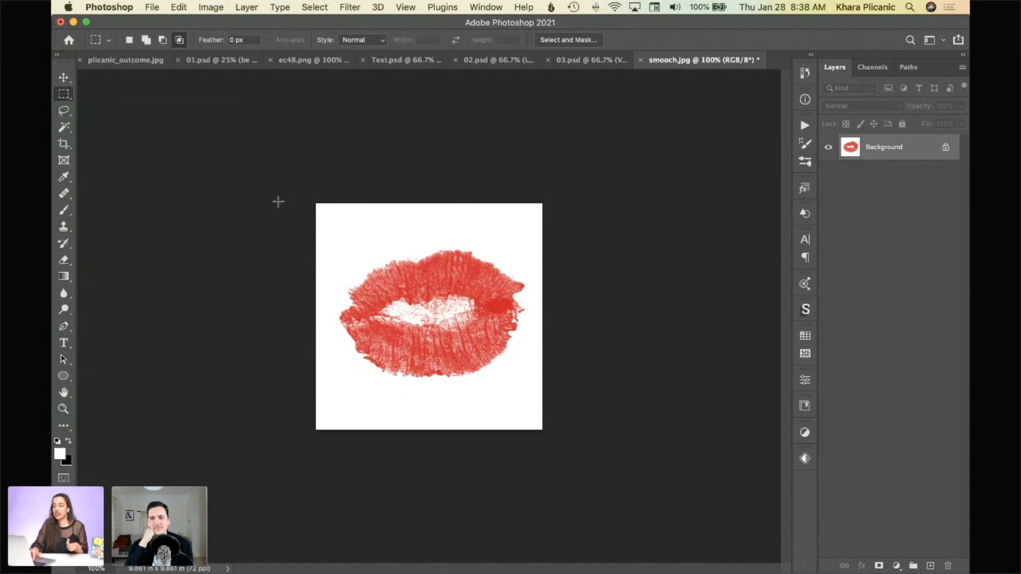
pyautogui.moveTo(328, 228); pyautogui.dragTo(534, 386)
pyautogui.press('space')
pyautogui.press('space')
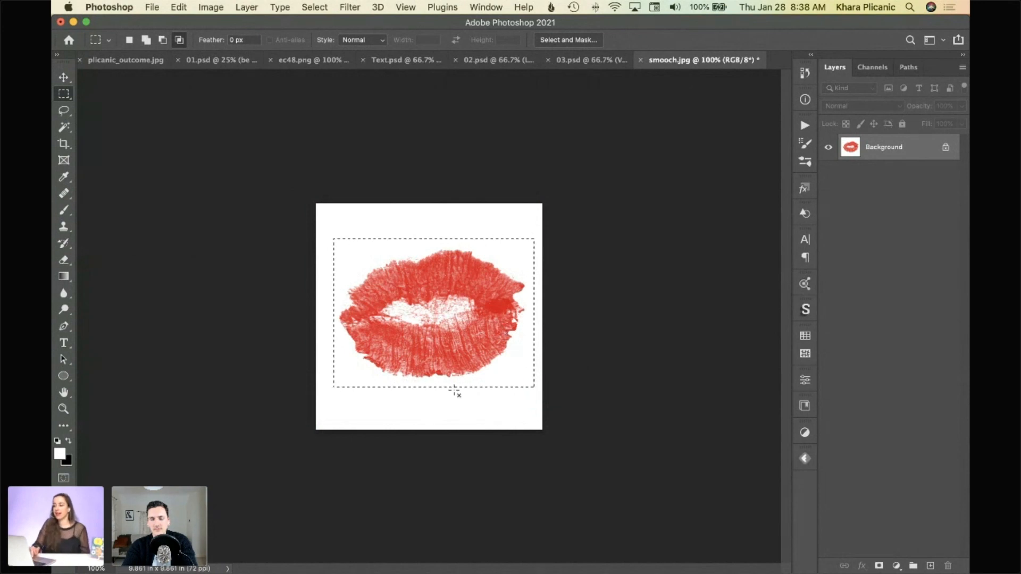
# Define a brush preset from the selected lip print and name it Smooch
pyautogui.click(178, 7)
pyautogui.click(207, 360)
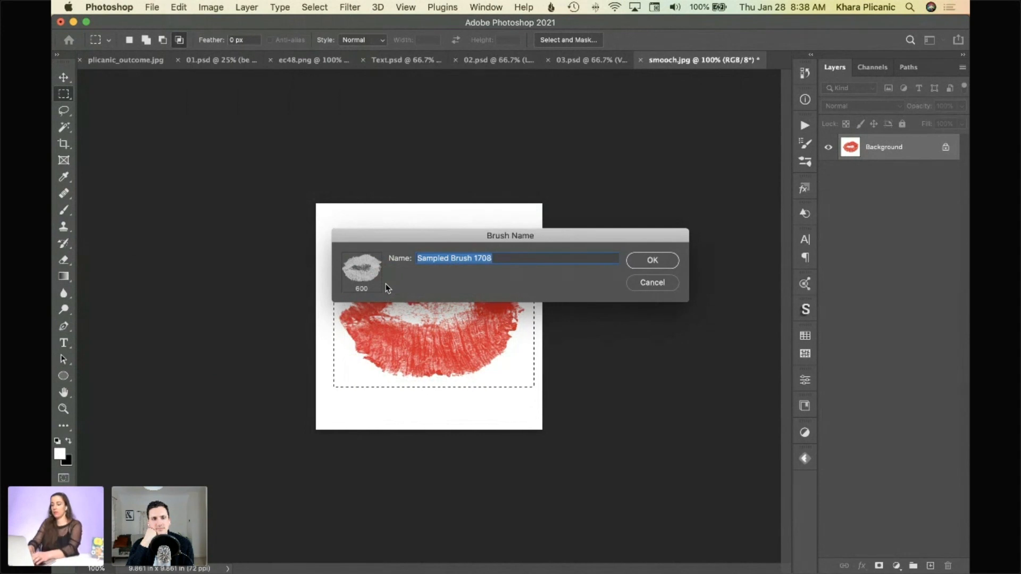
pyautogui.write('Smooch')
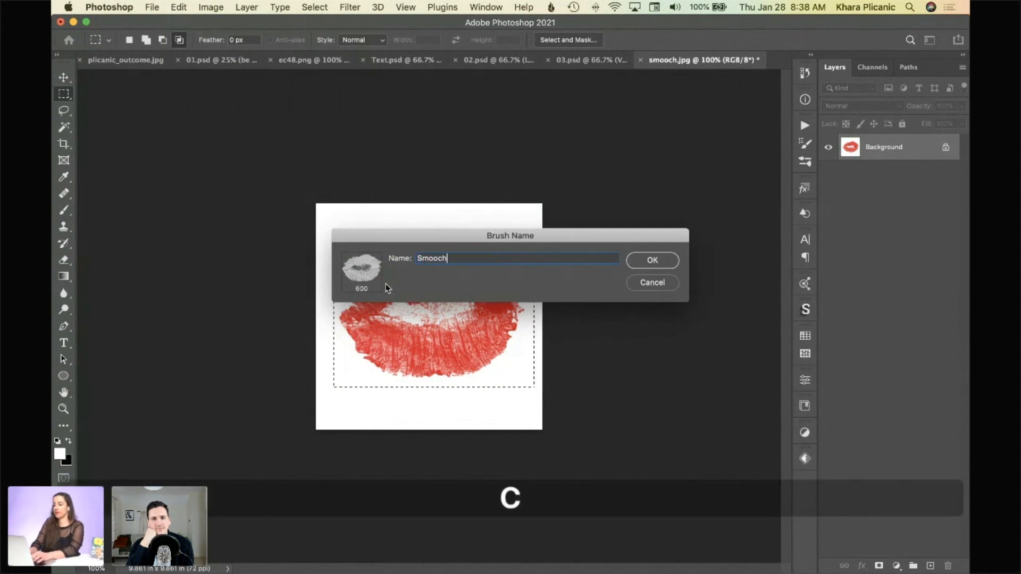
pyautogui.click(652, 260)
# Ready the Smooch brush on Layer 1 of 03.psd with a dark red foreground and light pink background from the Dark swatches
pyautogui.press('b')
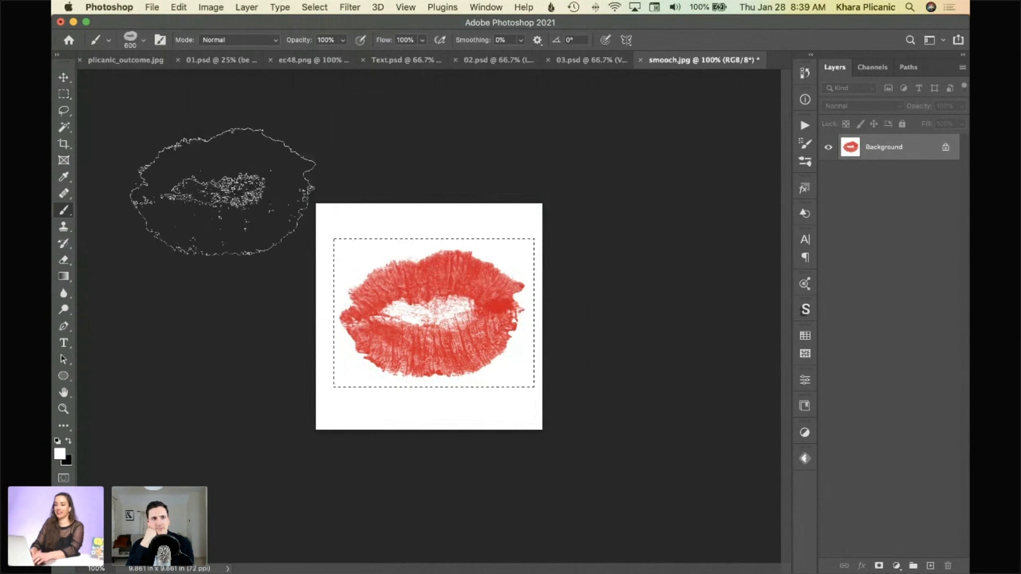
pyautogui.click(605, 66)
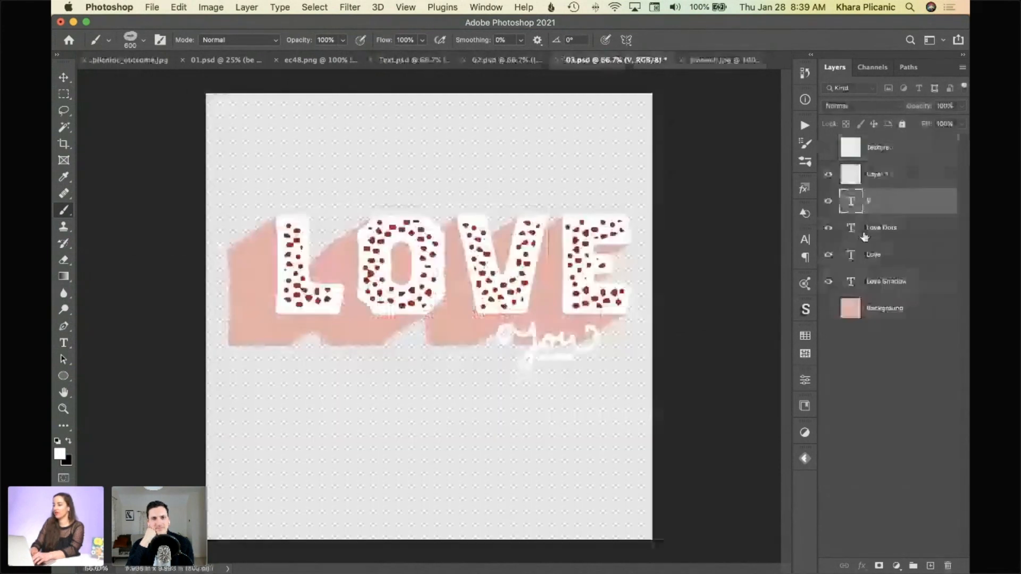
pyautogui.click(886, 176)
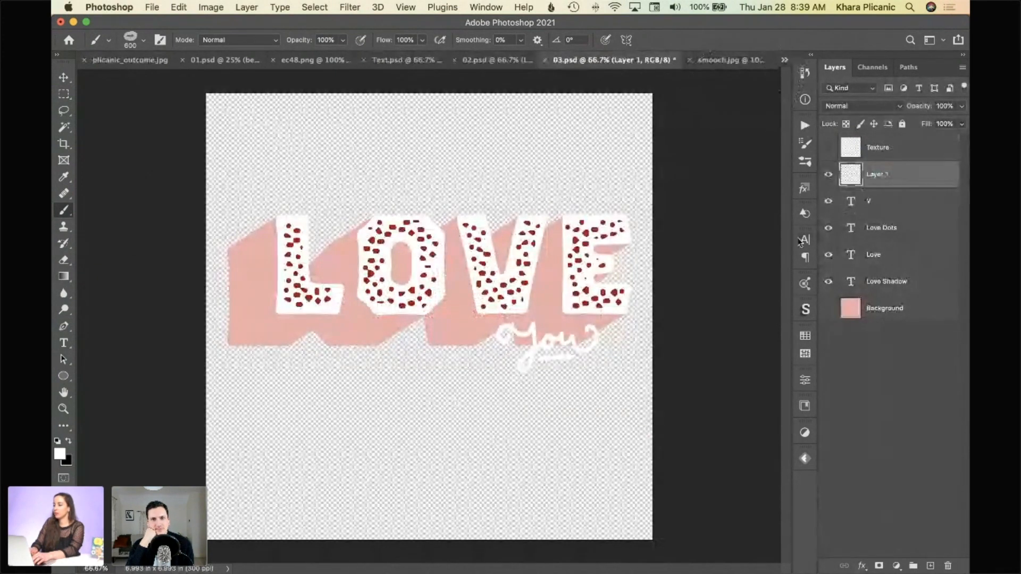
pyautogui.click(806, 335)
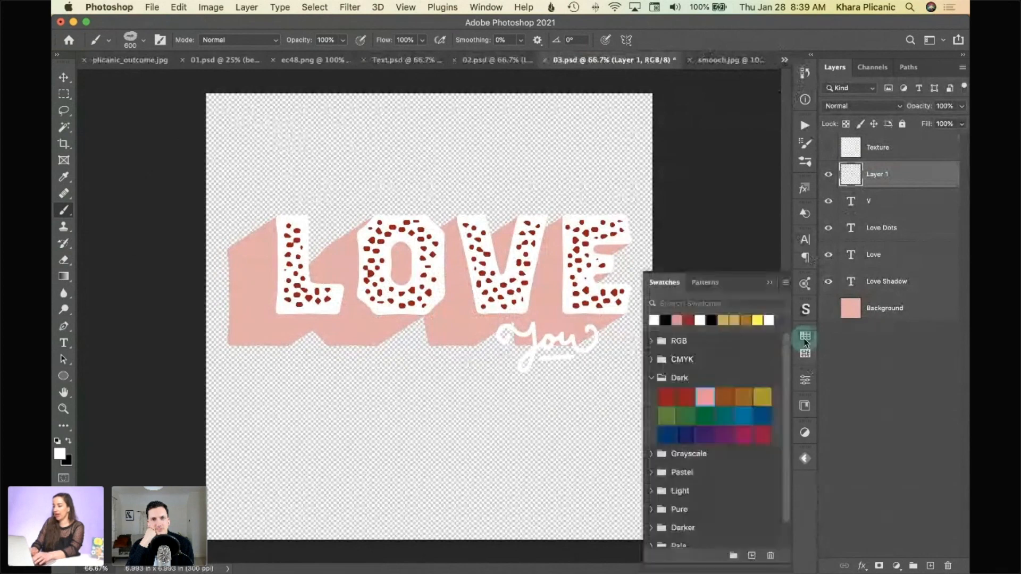
pyautogui.click(687, 397)
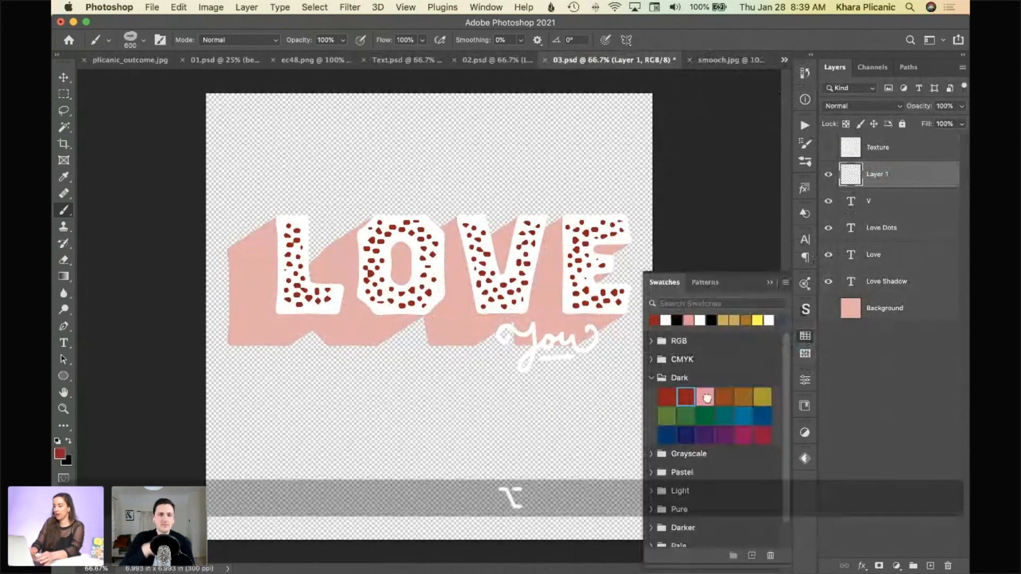
pyautogui.keyDown('alt'); pyautogui.click(771, 284); pyautogui.keyUp('alt')
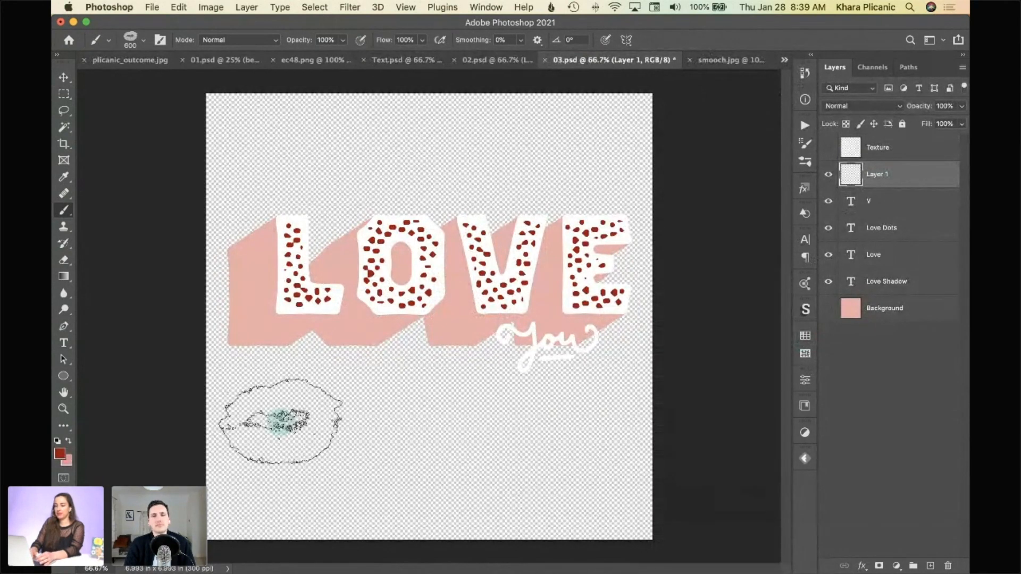
# Stamp eight lip prints on Layer 1, three above the LOVE lettering and five below it
pyautogui.click(281, 421)
pyautogui.click(450, 432)
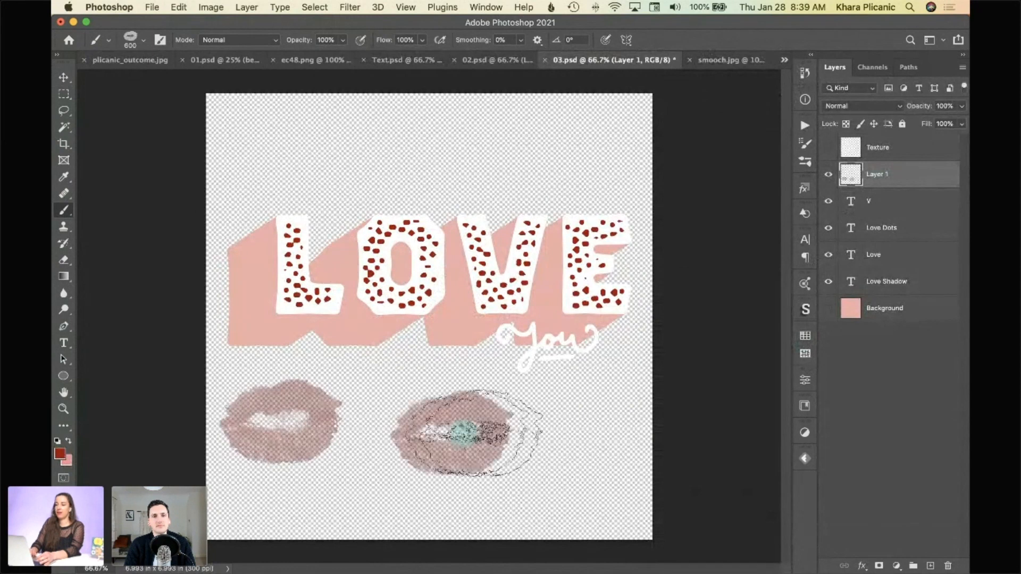
pyautogui.click(593, 437)
pyautogui.click(595, 130)
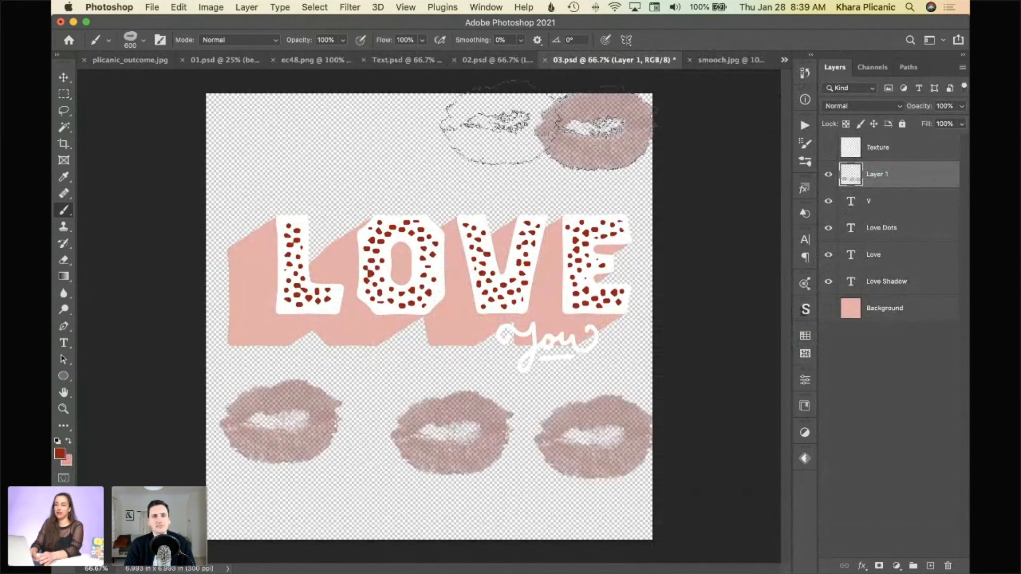
pyautogui.click(438, 130)
pyautogui.click(280, 133)
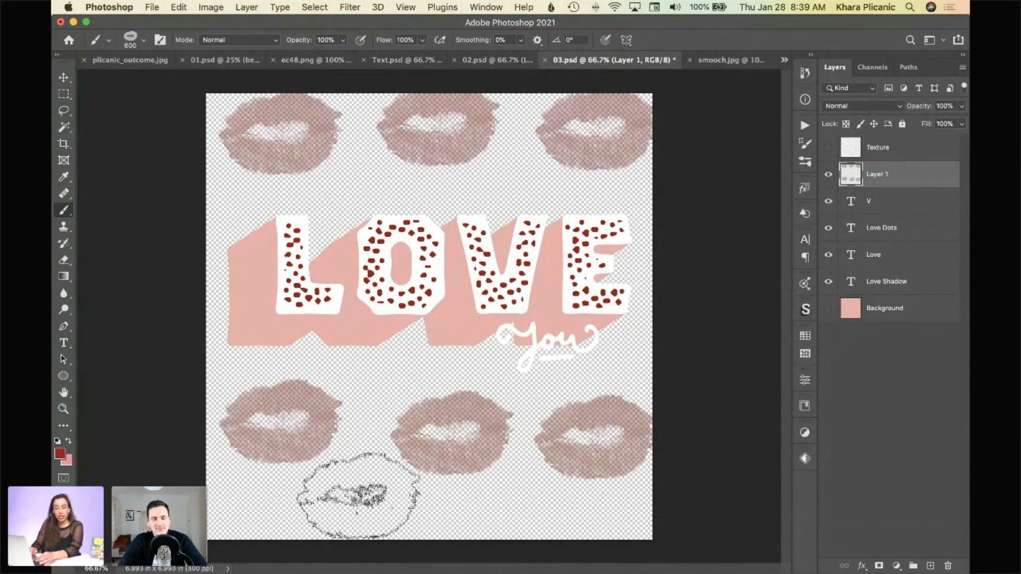
pyautogui.click(358, 503)
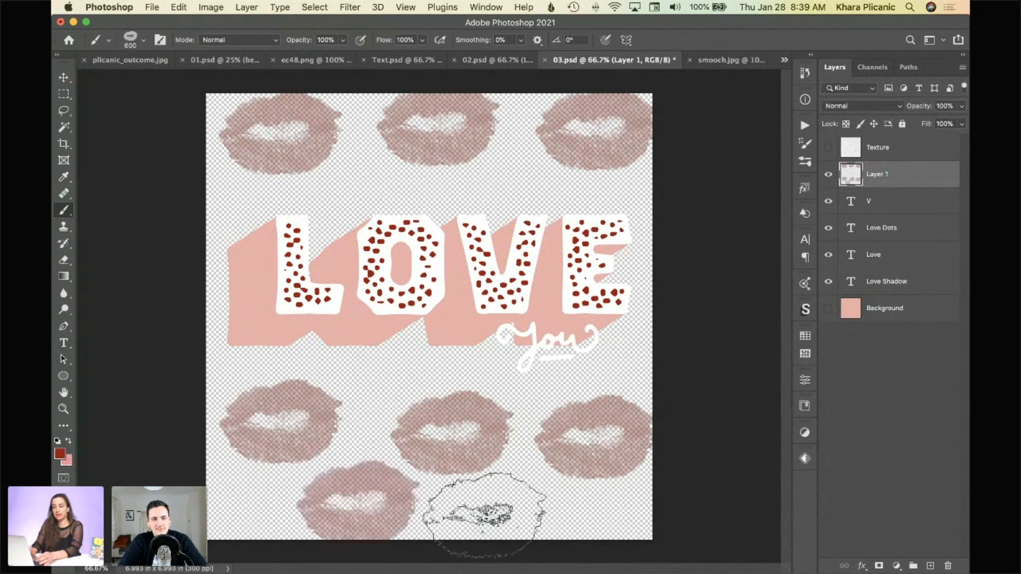
pyautogui.click(484, 516)
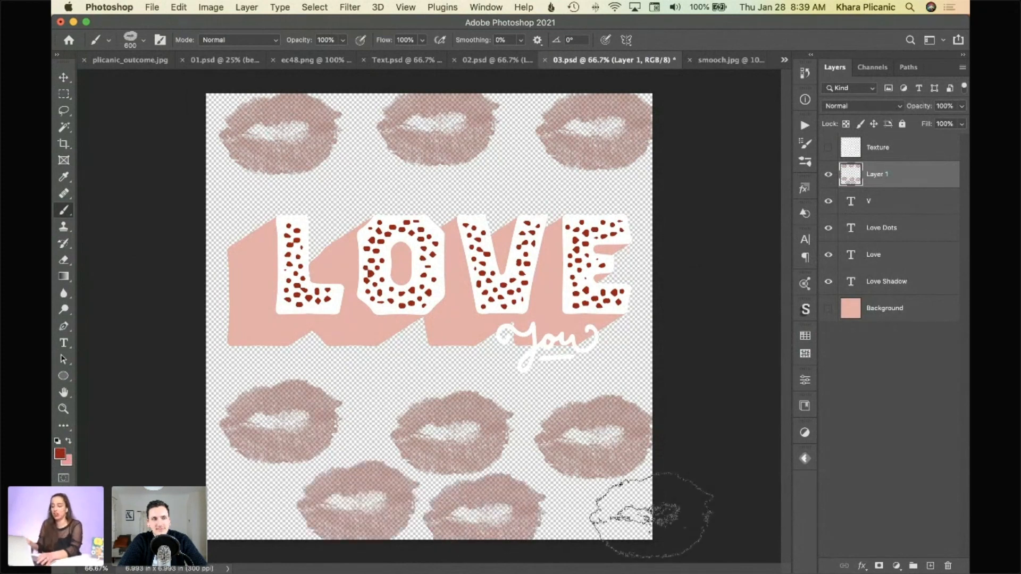
# Undo all eight lip-print stamps on Layer 1
pyautogui.press('super+z')
pyautogui.press('super+z')
pyautogui.press('super+z')
pyautogui.press('super+z')
pyautogui.press('super+z')
pyautogui.press('super+z')
pyautogui.press('super+z')
pyautogui.press('super+z')
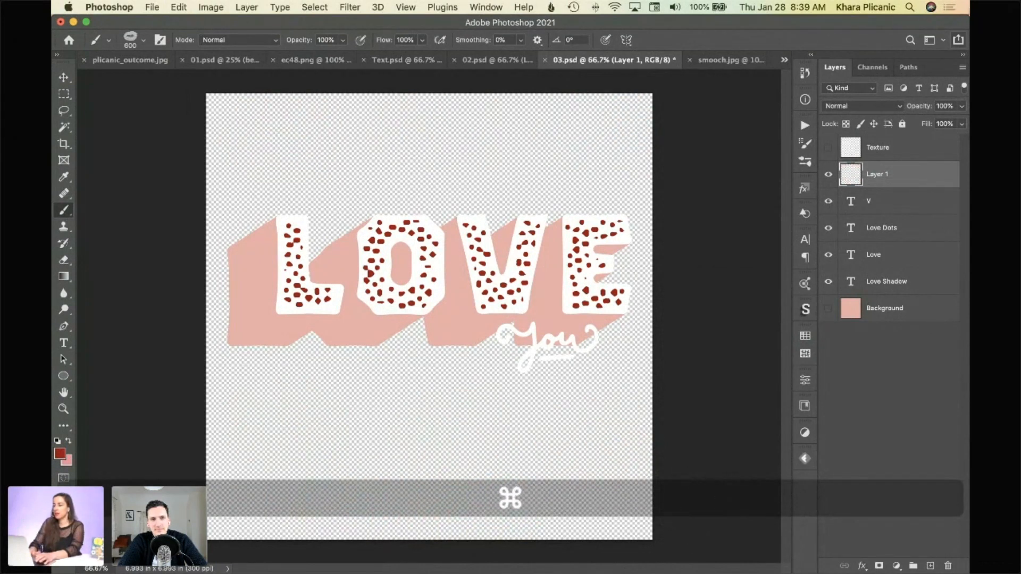
# Switch to smooch.jpg, clear the selection, and desaturate the red lip print to grayscale
pyautogui.click(745, 55)
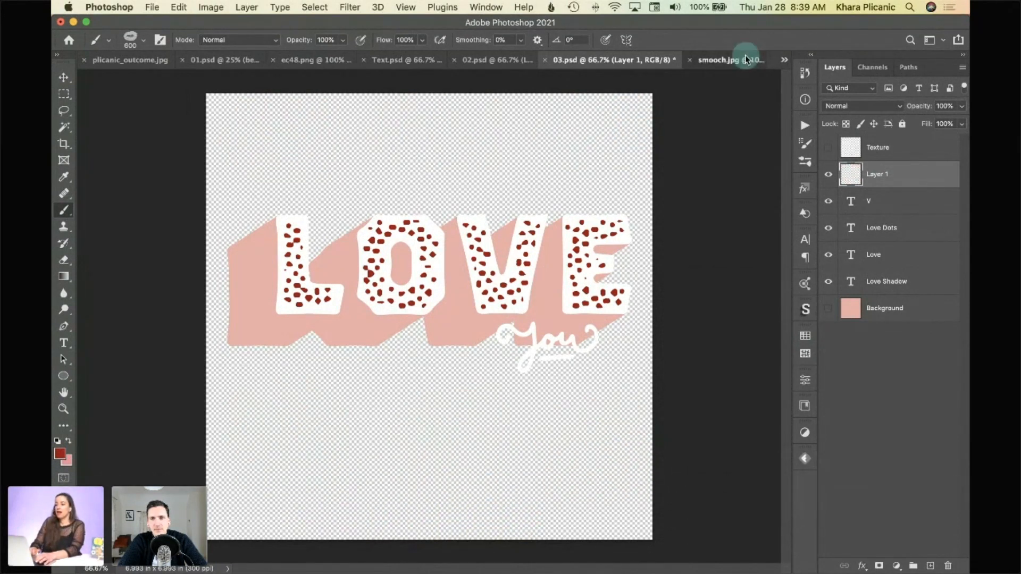
pyautogui.press('super+d')
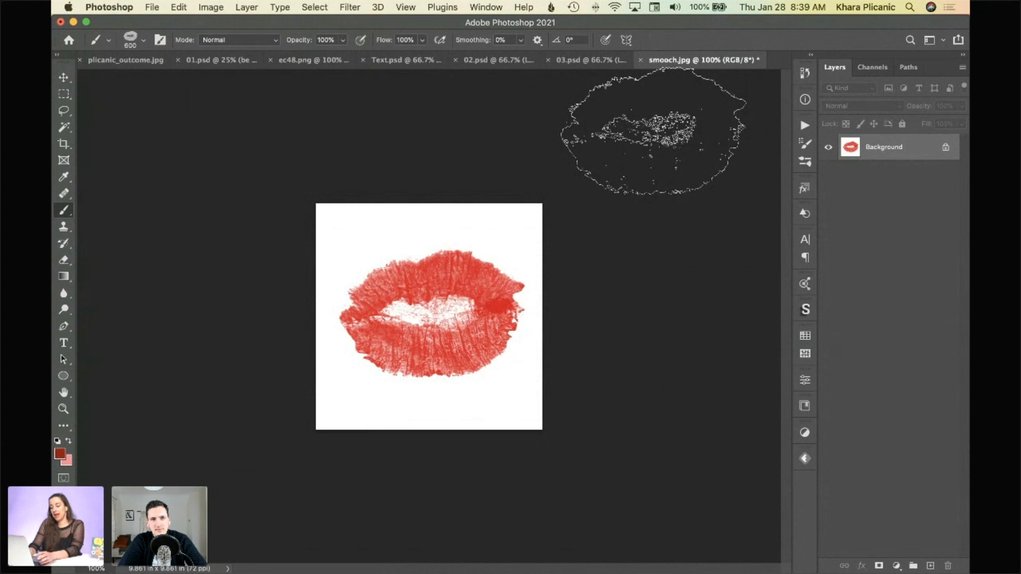
pyautogui.press('shift')
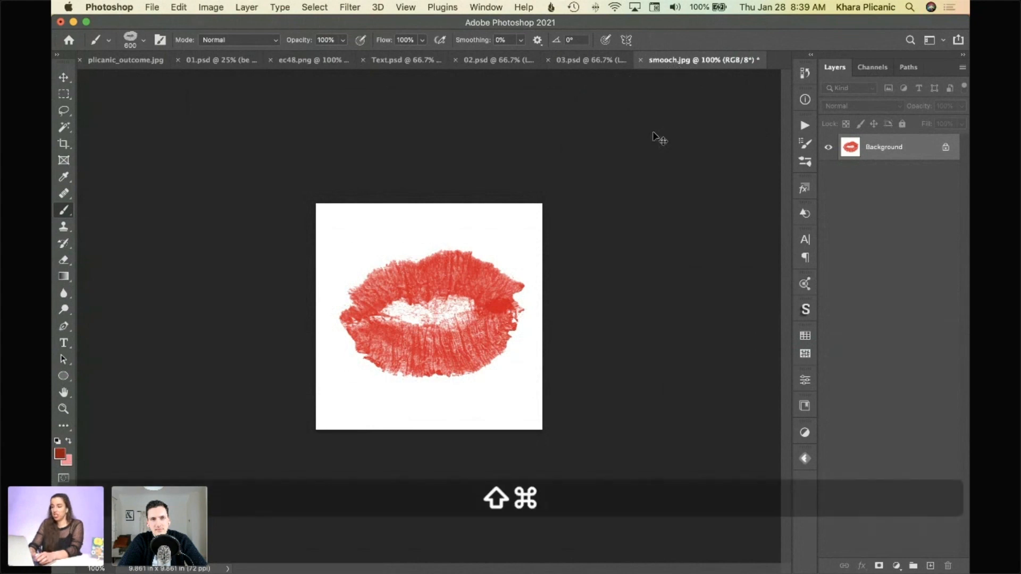
pyautogui.press('shift+super+u')
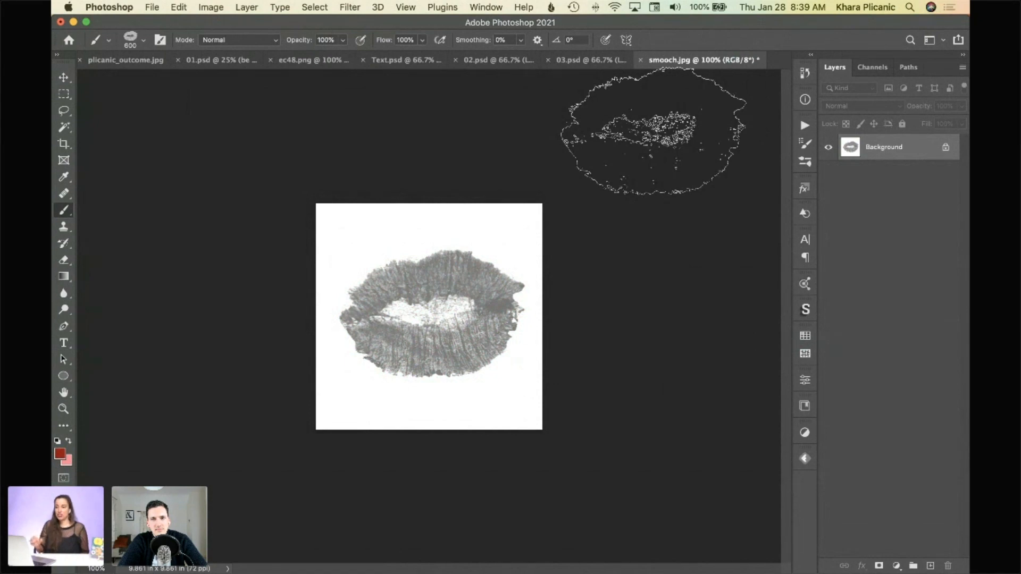
# Compare with the black heart in ec48.png, and darken the smooch.jpg lip print using Levels with input black 129 and midtone 1.18
pyautogui.click(301, 64)
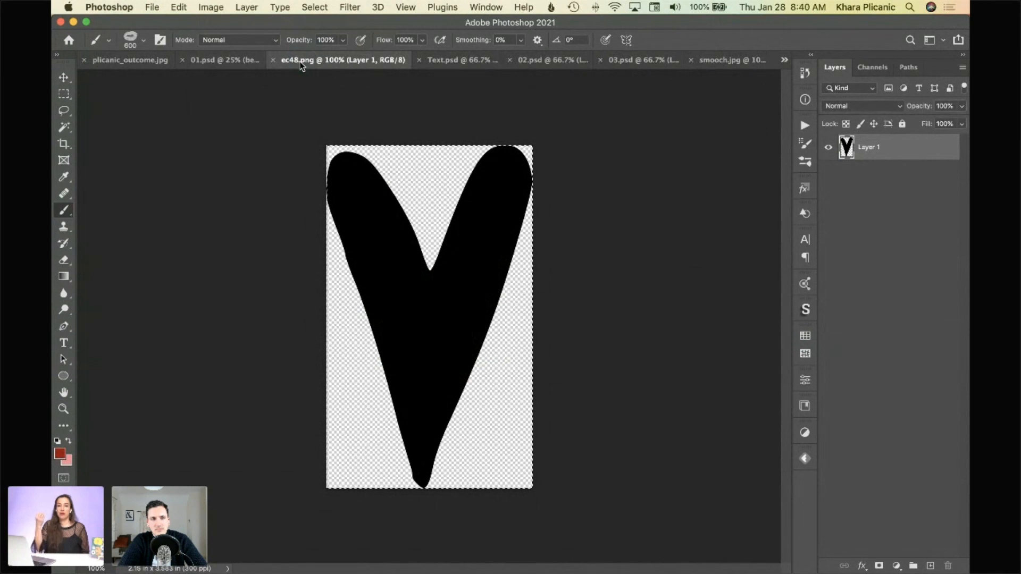
pyautogui.click(716, 60)
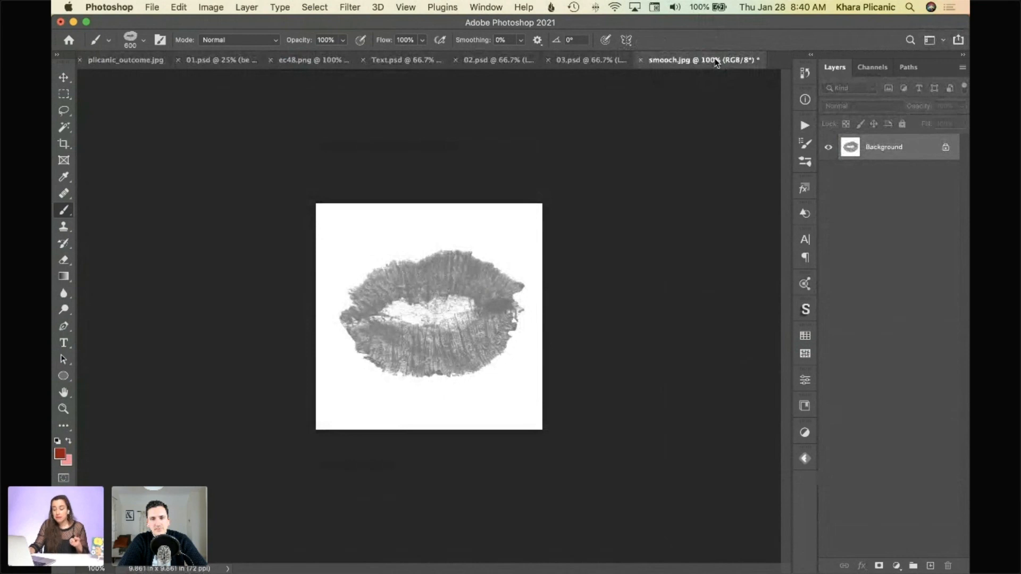
pyautogui.press('super+l')
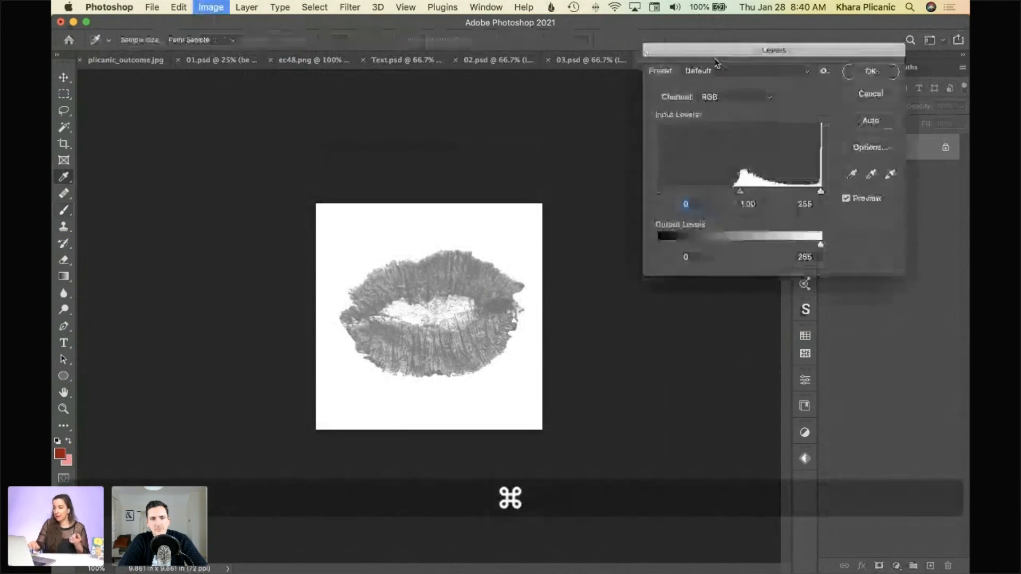
pyautogui.moveTo(659, 191); pyautogui.dragTo(738, 190)
pyautogui.moveTo(822, 190); pyautogui.dragTo(771, 193)
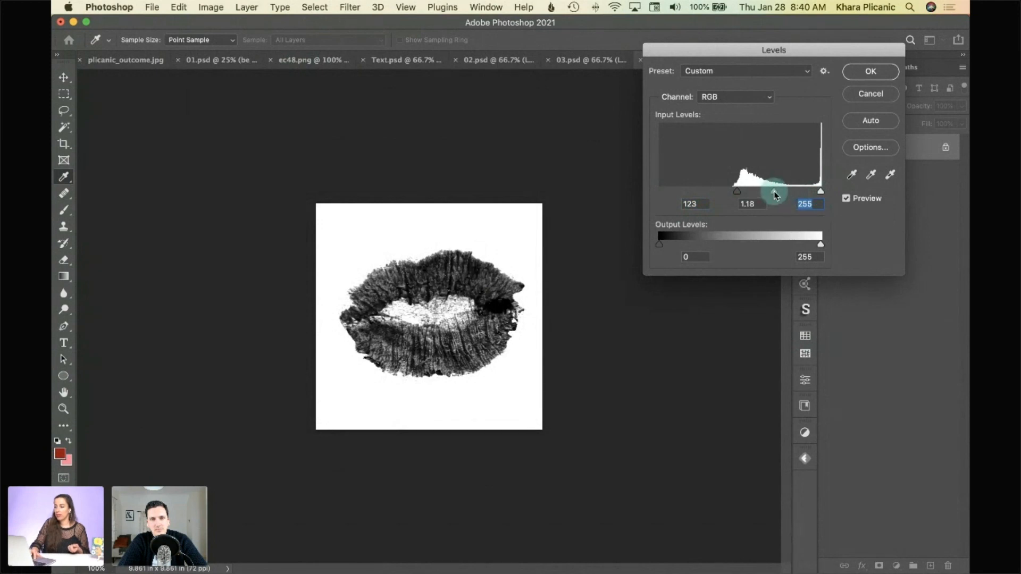
pyautogui.click(737, 193)
pyautogui.moveTo(735, 193); pyautogui.dragTo(741, 193)
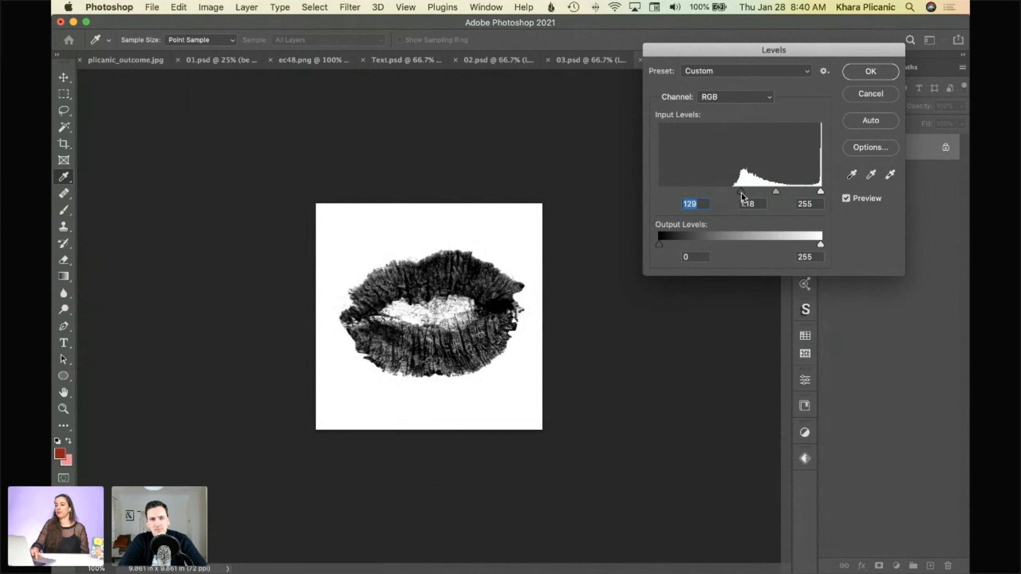
pyautogui.click(881, 72)
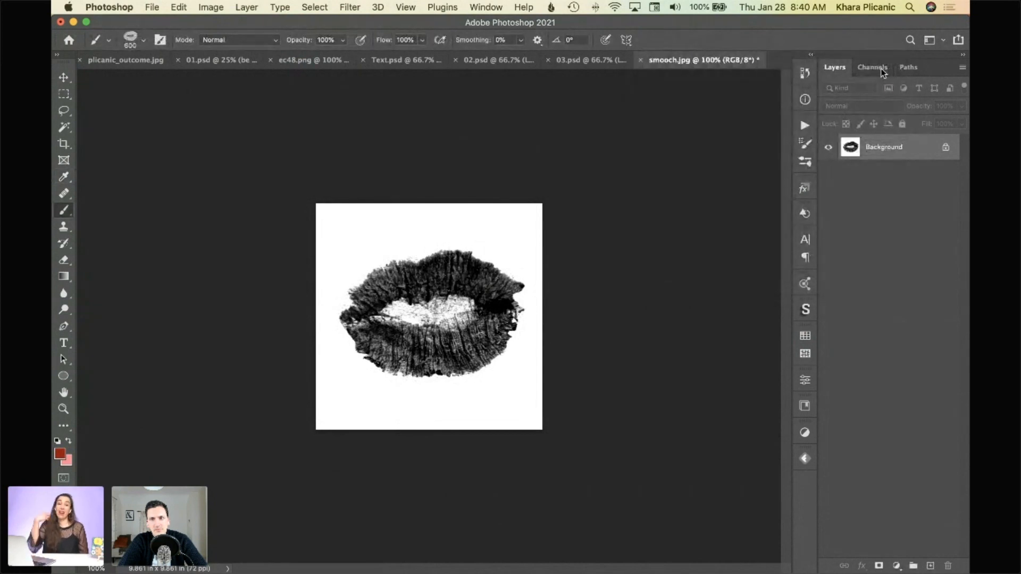
# Define a brush preset named Smooch2 from a rectangular selection around the darkened lip print, and check it in the brush list
pyautogui.press('m')
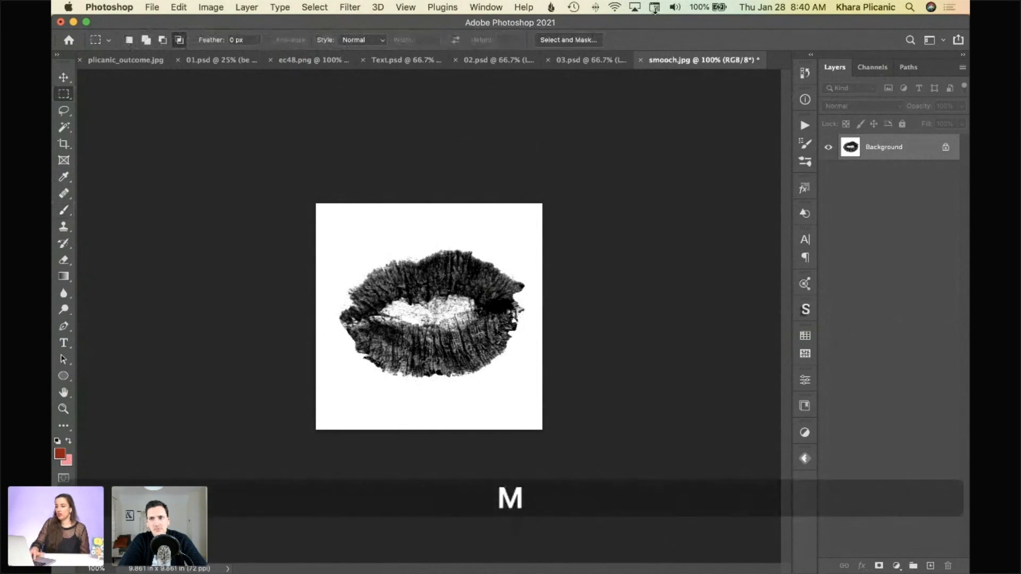
pyautogui.moveTo(337, 240); pyautogui.dragTo(534, 385)
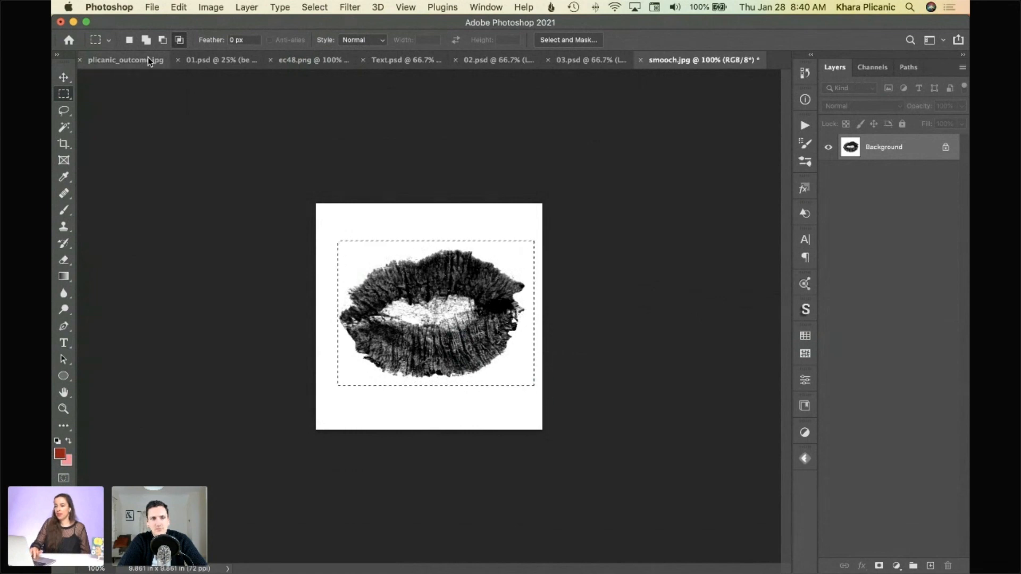
pyautogui.click(179, 7)
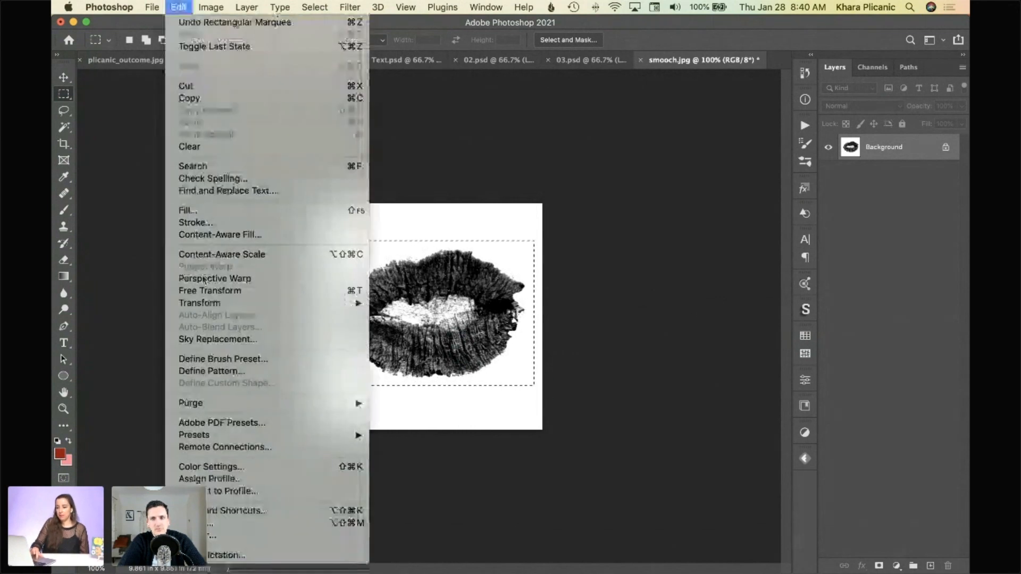
pyautogui.click(243, 360)
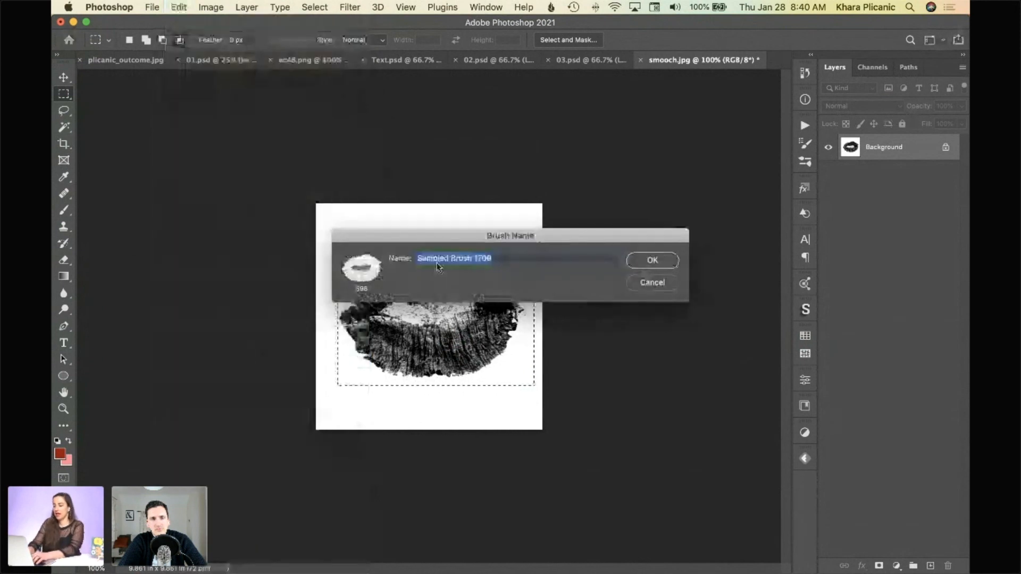
pyautogui.write('Smooch2')
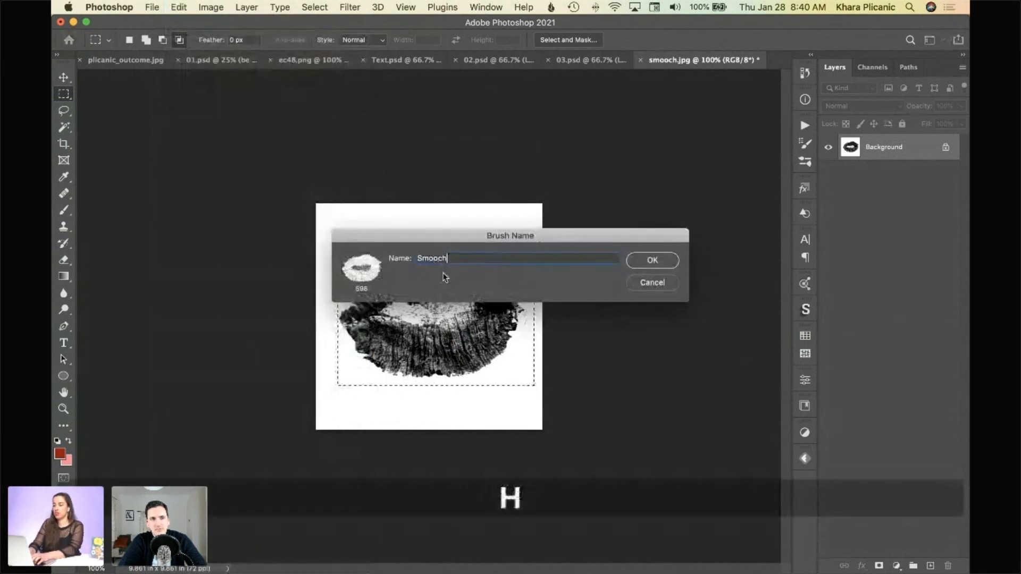
pyautogui.click(668, 260)
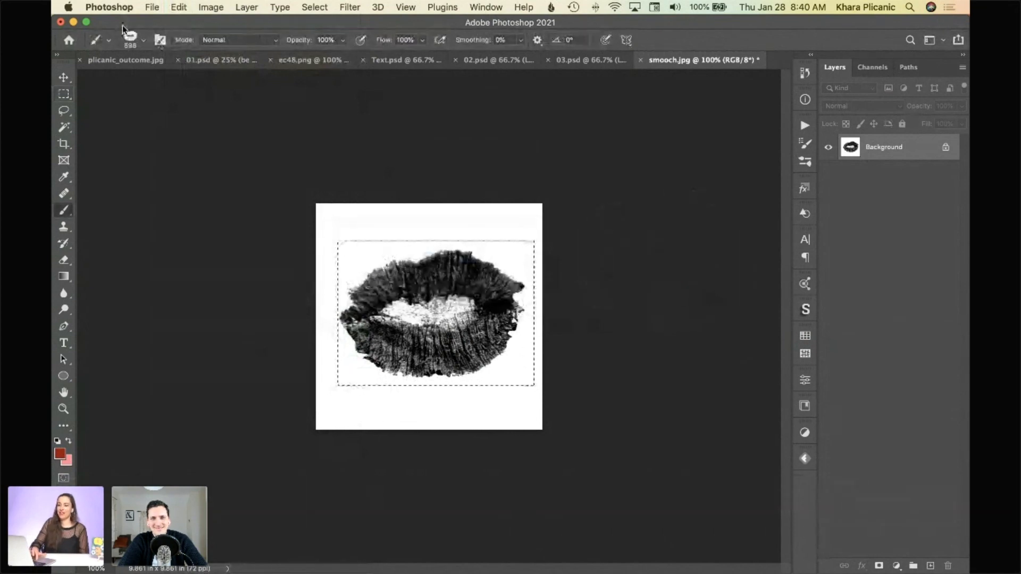
pyautogui.click(130, 40)
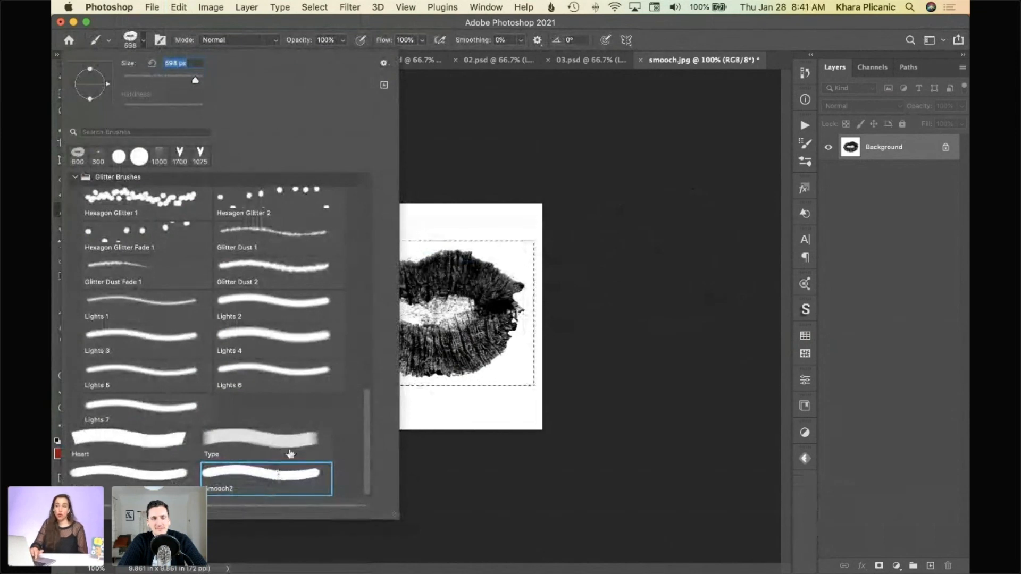
pyautogui.click(704, 28)
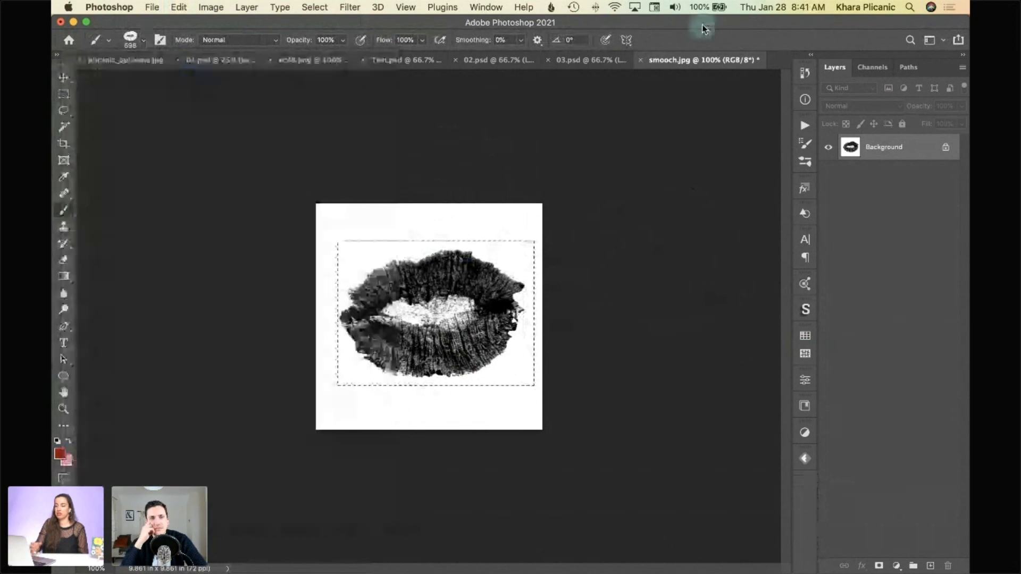
# Return to 03.psd and undo the two trial lip prints stamped above the LOVE lettering
pyautogui.click(577, 61)
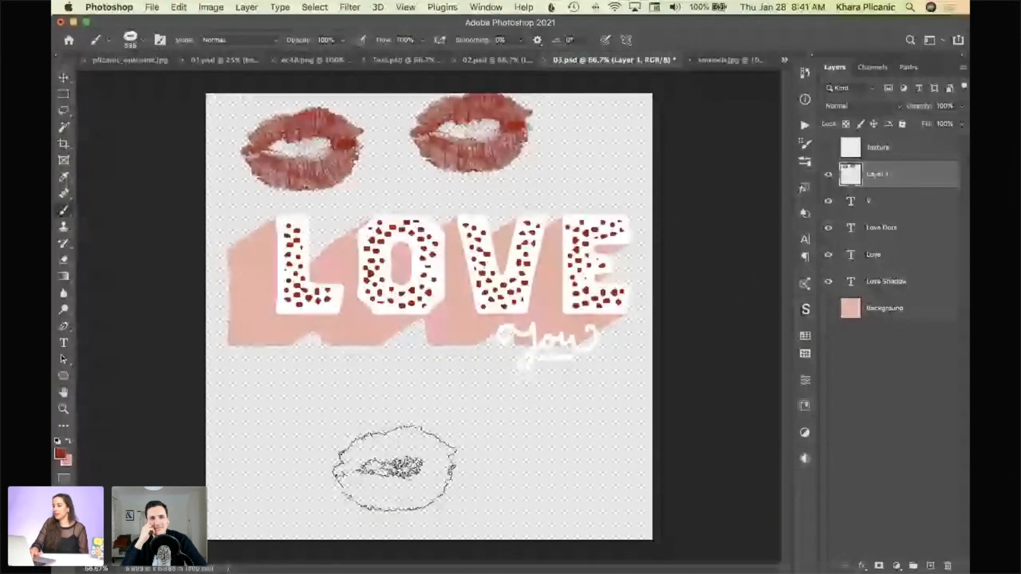
pyautogui.press('super+z')
pyautogui.press('super+z')
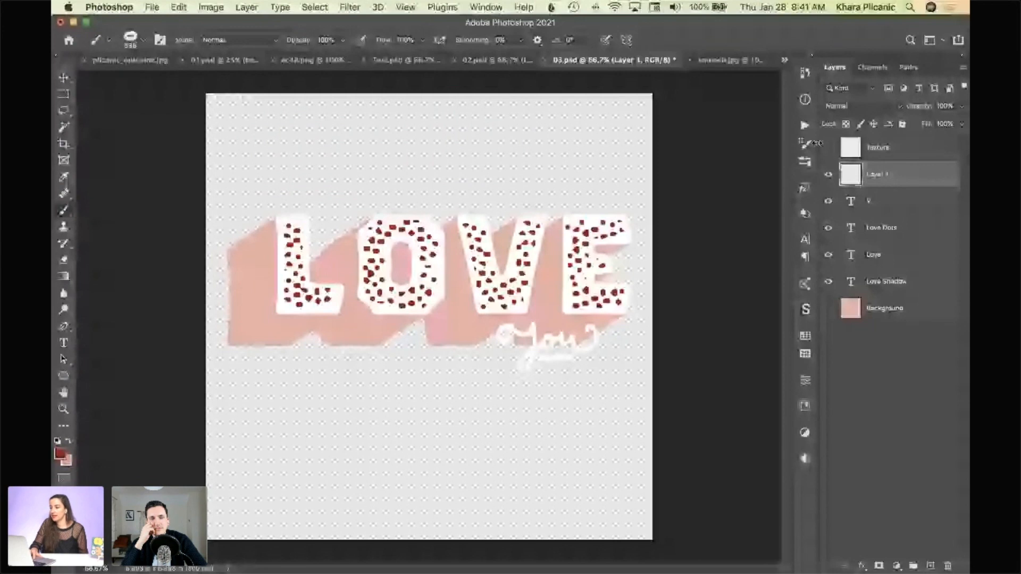
# Widen the lip-print brush's spacing to separate the prints, and enable Shape Dynamics with size jitter 20% and angle jitter 8%
pyautogui.click(815, 142)
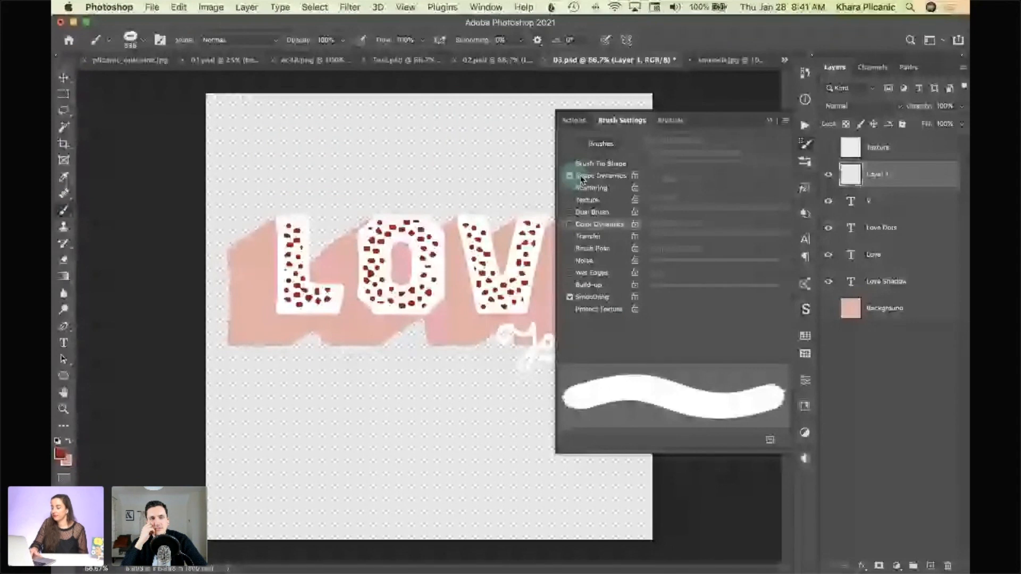
pyautogui.click(570, 176)
pyautogui.click(686, 338)
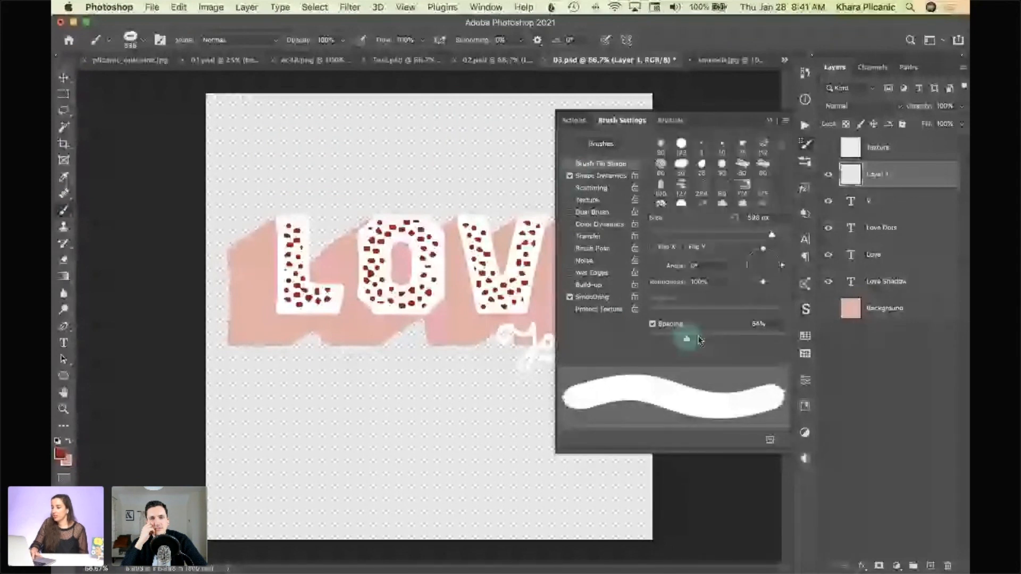
pyautogui.moveTo(699, 340); pyautogui.dragTo(715, 339)
pyautogui.click(601, 175)
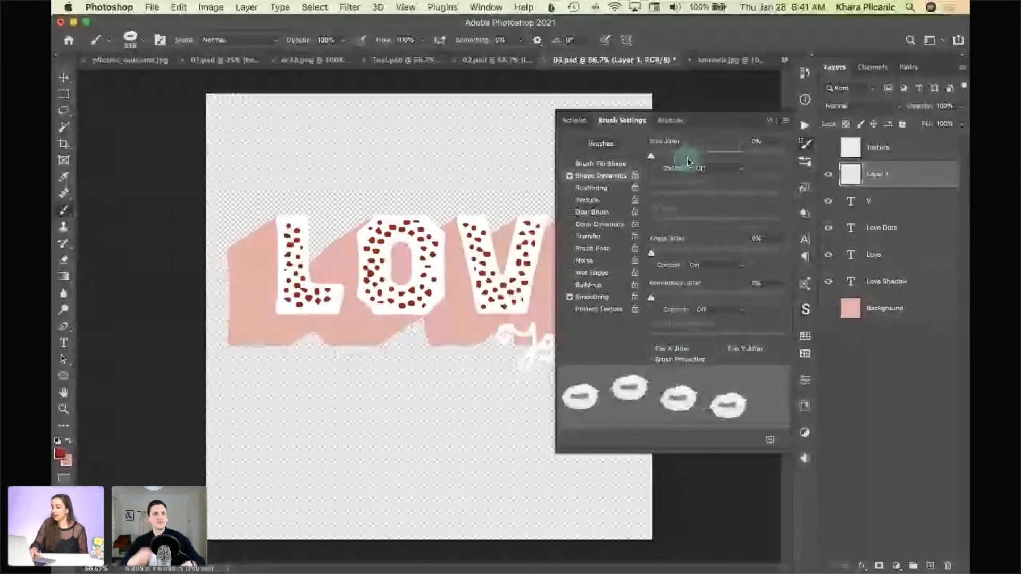
pyautogui.moveTo(688, 162); pyautogui.dragTo(677, 157)
pyautogui.moveTo(651, 253); pyautogui.dragTo(662, 253)
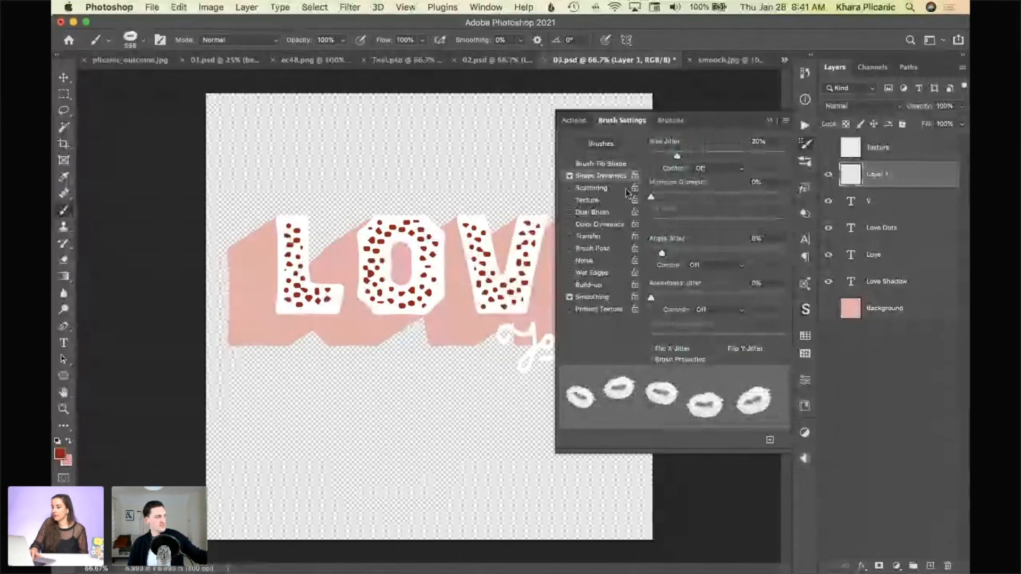
# Enable Color Dynamics for the lip-print brush with foreground/background jitter at 100%, and close the brush settings
pyautogui.click(607, 225)
pyautogui.moveTo(654, 163); pyautogui.dragTo(784, 168)
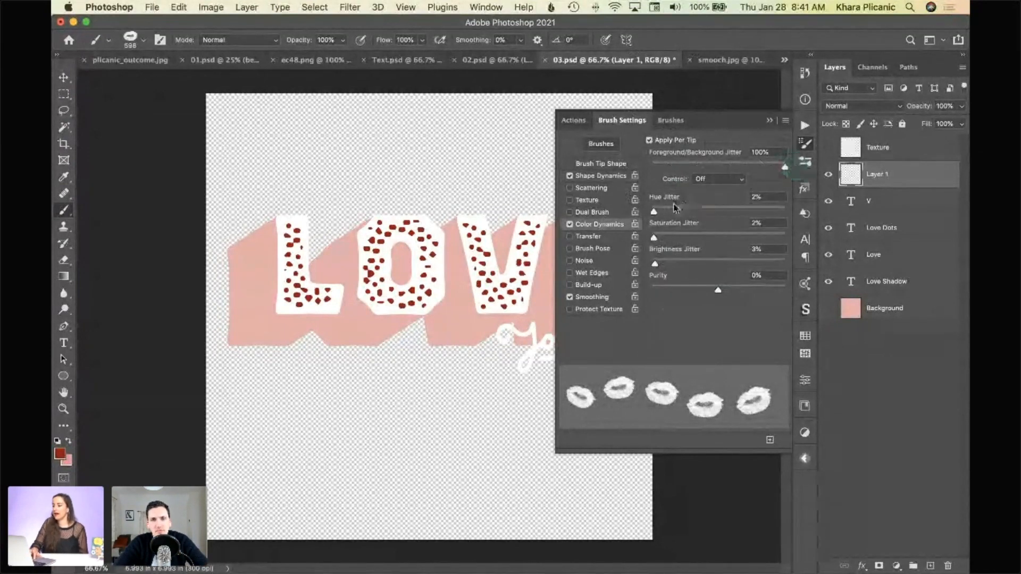
pyautogui.click(770, 120)
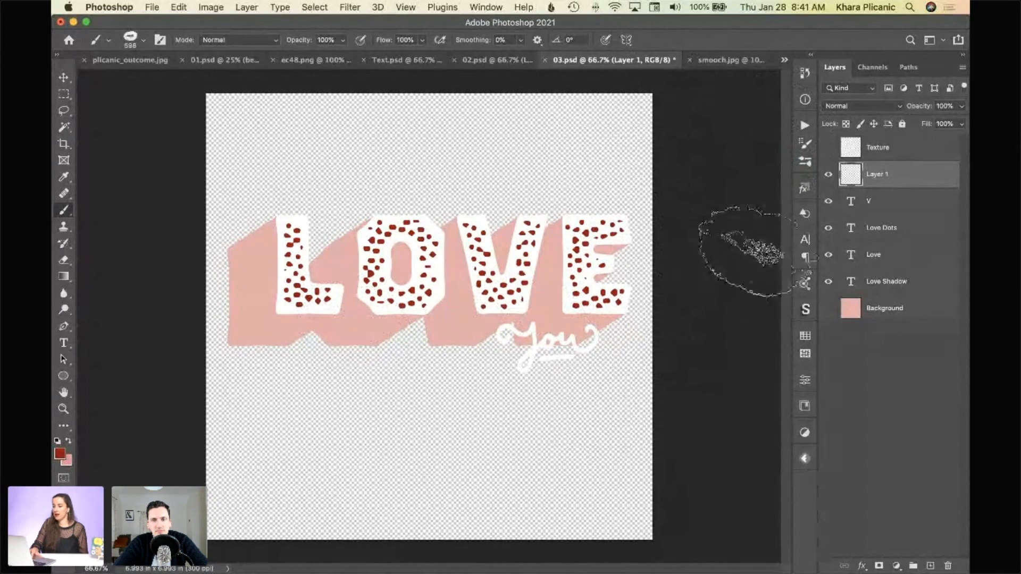
# Hide the V, Love Dots, Love and Love Shadow layers, and cover the whole canvas with overlapping lip prints on Layer 1
pyautogui.moveTo(828, 201); pyautogui.dragTo(828, 282)
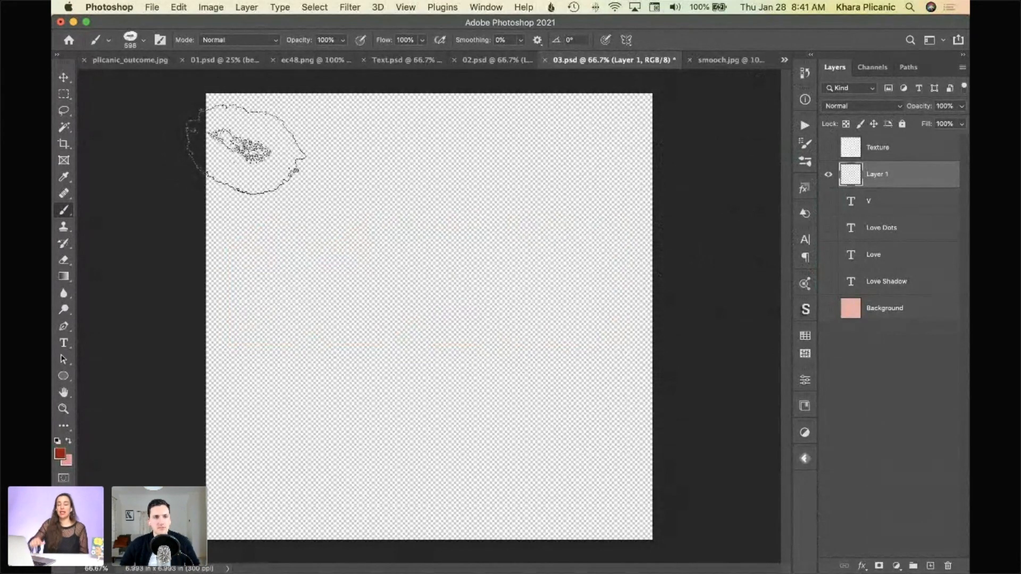
pyautogui.moveTo(267, 155)
pyautogui.mouseDown()
pyautogui.moveTo(615, 183)
pyautogui.moveTo(303, 281)
pyautogui.moveTo(266, 368)
pyautogui.moveTo(580, 373)
pyautogui.moveTo(677, 480)
pyautogui.moveTo(664, 353)
pyautogui.moveTo(387, 333)
pyautogui.moveTo(581, 256)
pyautogui.moveTo(403, 411)
pyautogui.moveTo(655, 415)
pyautogui.moveTo(651, 53)
pyautogui.moveTo(401, 157)
pyautogui.moveTo(442, 221)
pyautogui.moveTo(260, 245)
pyautogui.moveTo(234, 377)
pyautogui.moveTo(269, 463)
pyautogui.moveTo(254, 440)
pyautogui.moveTo(474, 221)
pyautogui.moveTo(427, 232)
pyautogui.moveTo(513, 152)
pyautogui.moveTo(471, 157)
pyautogui.moveTo(681, 91)
pyautogui.moveTo(661, 194)
pyautogui.moveTo(620, 229)
pyautogui.moveTo(641, 250)
pyautogui.moveTo(593, 340)
pyautogui.moveTo(553, 485)
pyautogui.mouseUp()
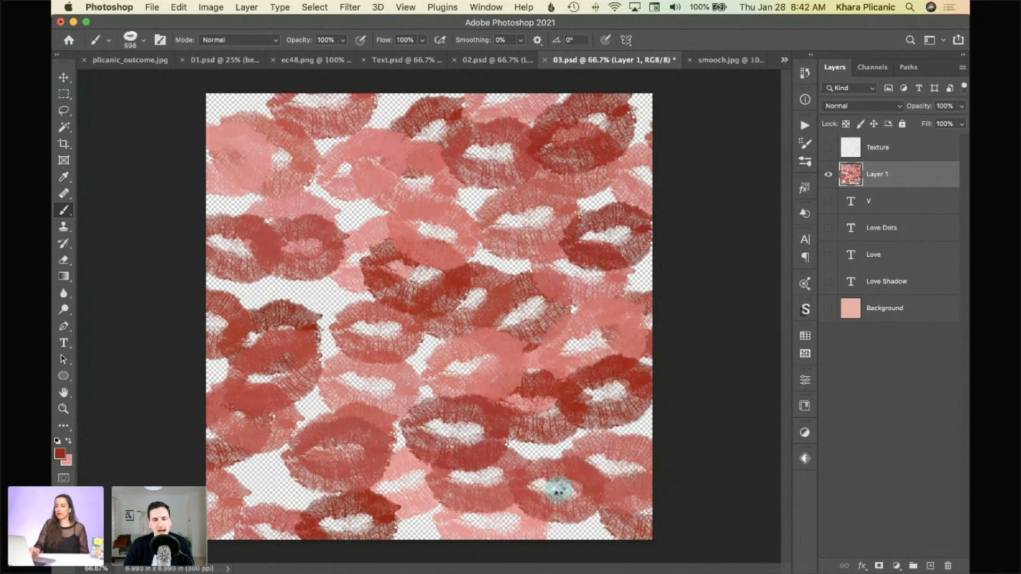
pyautogui.click(293, 287)
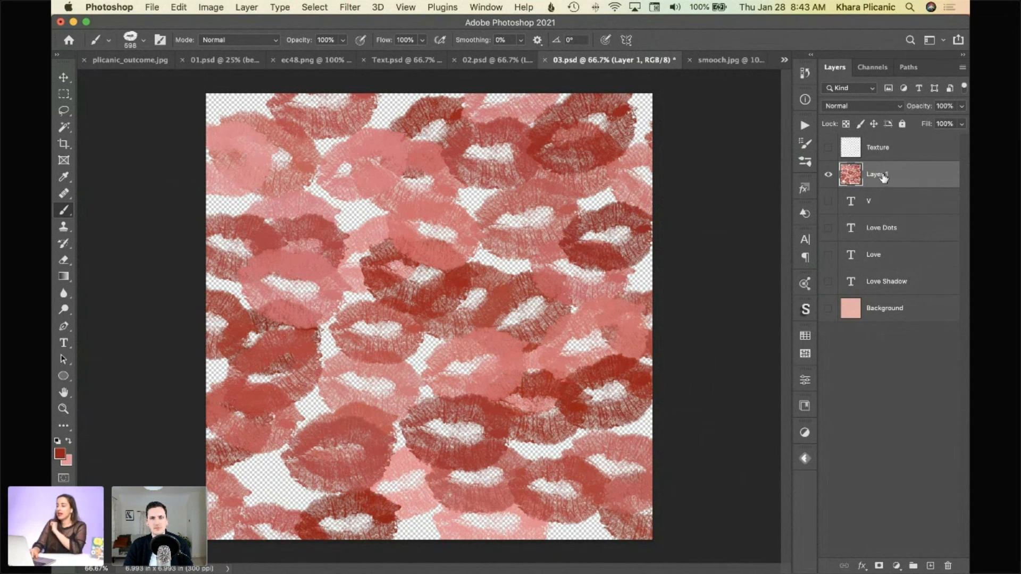
# Place Layer 1 directly above the Love Shadow layer, show Love Shadow, and clip the lip prints to it
pyautogui.moveTo(879, 176); pyautogui.dragTo(882, 271)
pyautogui.click(827, 283)
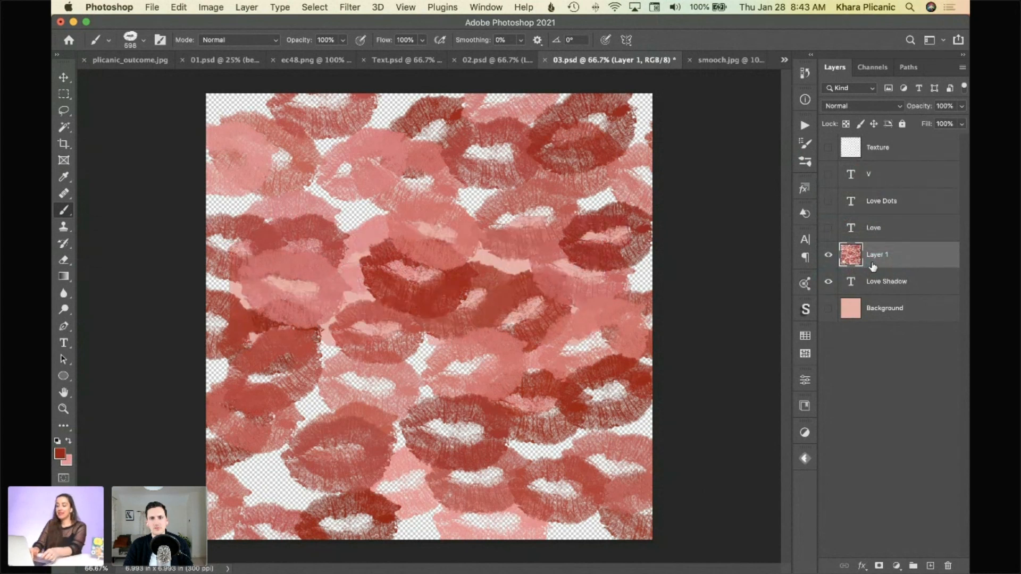
pyautogui.press('alt')
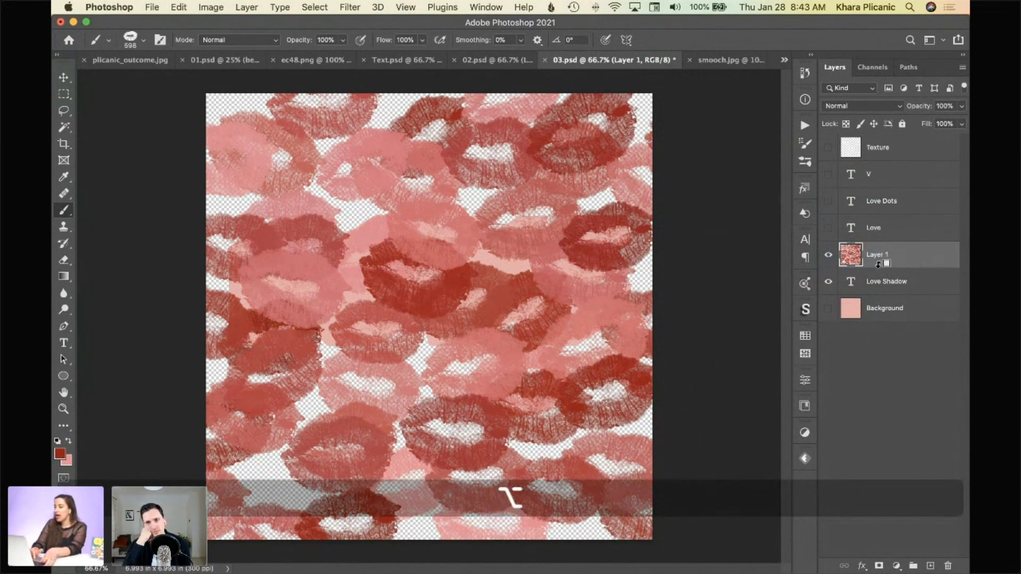
pyautogui.keyDown('alt'); pyautogui.click(878, 264); pyautogui.keyUp('alt')
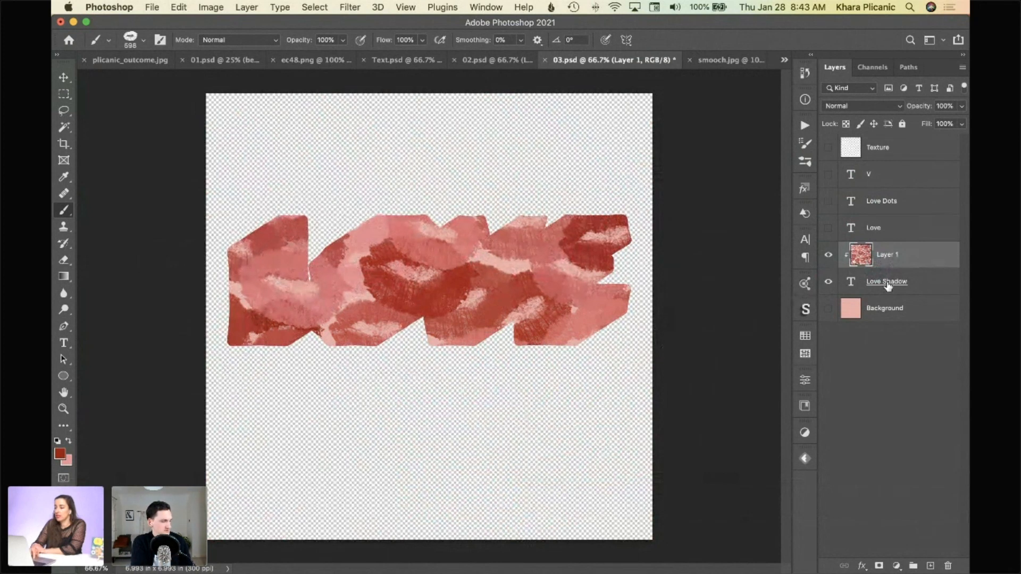
# Show the Love, Love Dots, V, Background and Texture layers again
pyautogui.moveTo(828, 228); pyautogui.dragTo(831, 176)
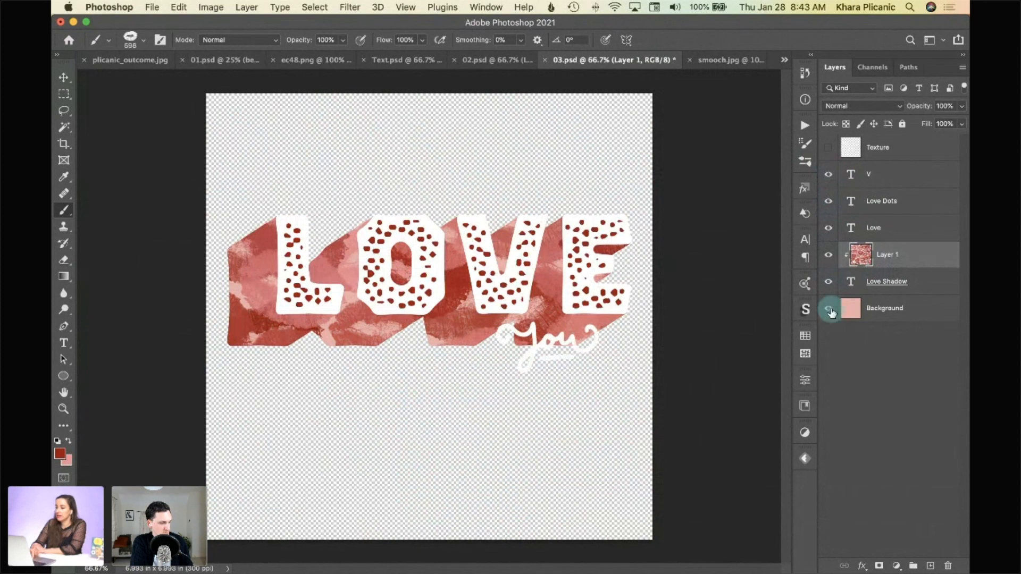
pyautogui.click(831, 309)
pyautogui.click(830, 147)
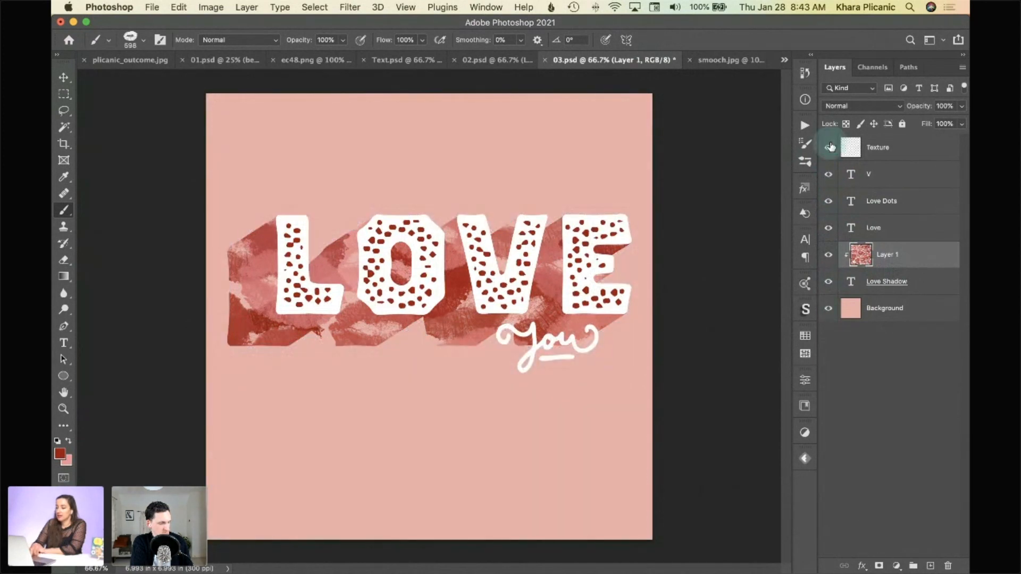
# Add a new layer above Texture and stamp a single lip print on it below the You lettering
pyautogui.click(901, 153)
pyautogui.click(931, 567)
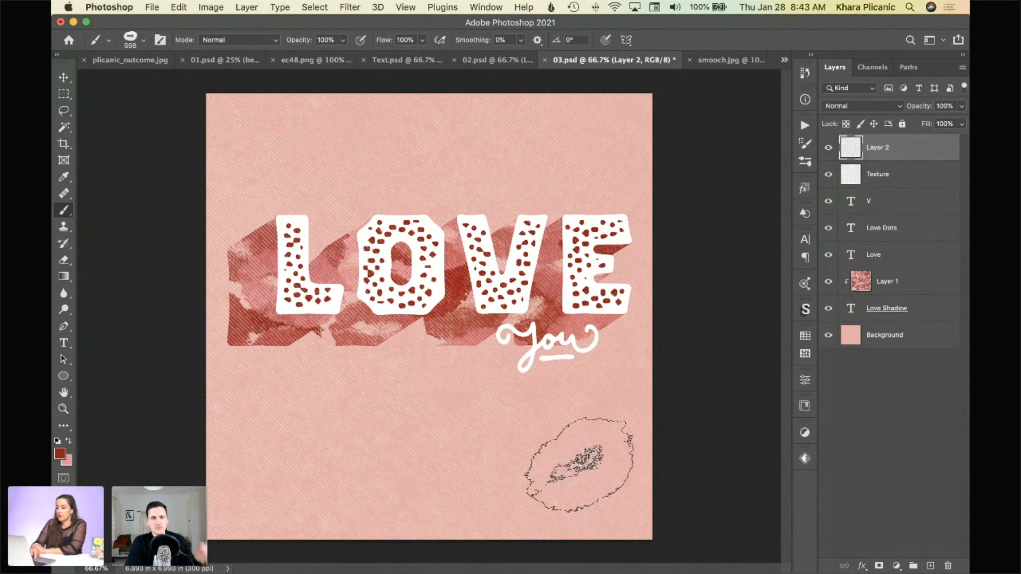
pyautogui.click(563, 441)
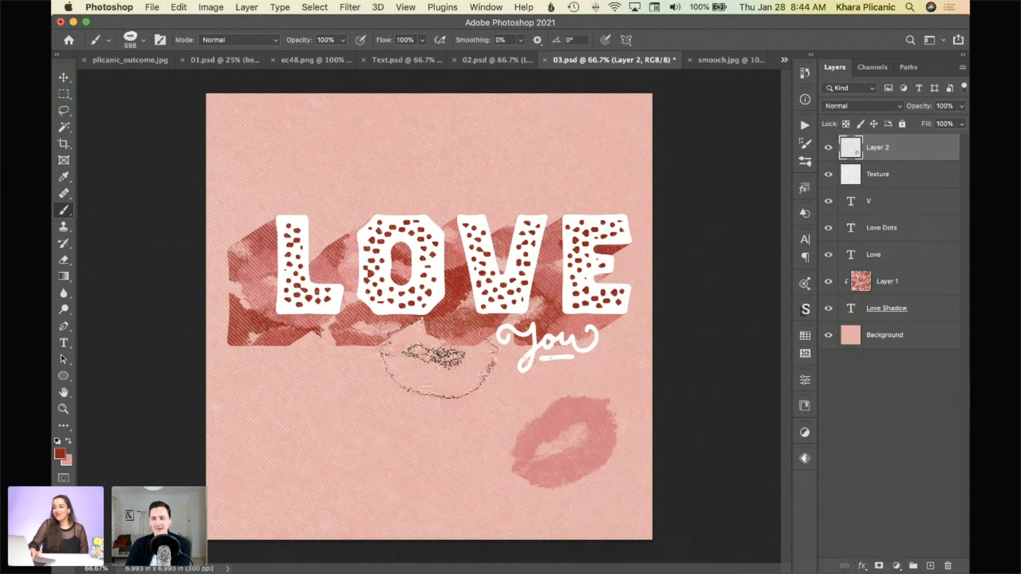
# Switch to 01.psd and examine the hearts up close, toggling the be mine and Print layers and the starry background Layer 2
pyautogui.click(218, 61)
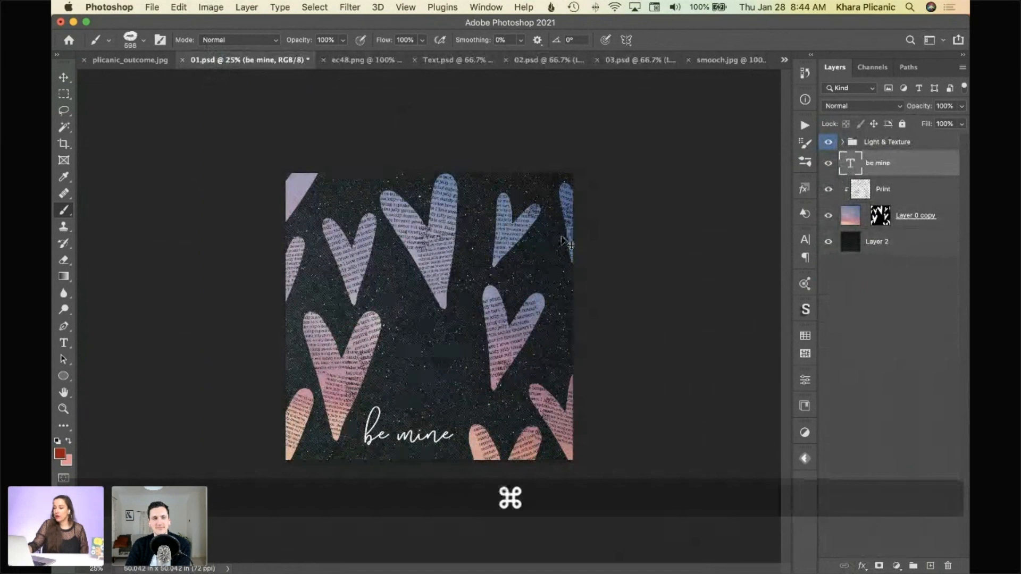
pyautogui.press('super+equal')
pyautogui.press('super+equal')
pyautogui.press('super+equal')
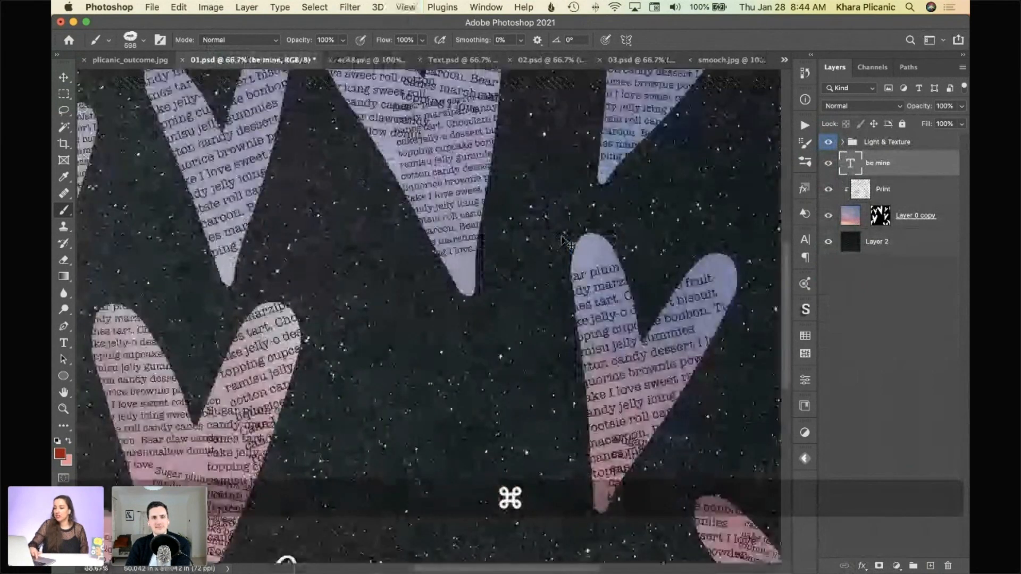
pyautogui.press('super+equal')
pyautogui.scroll(10, 605, 215)
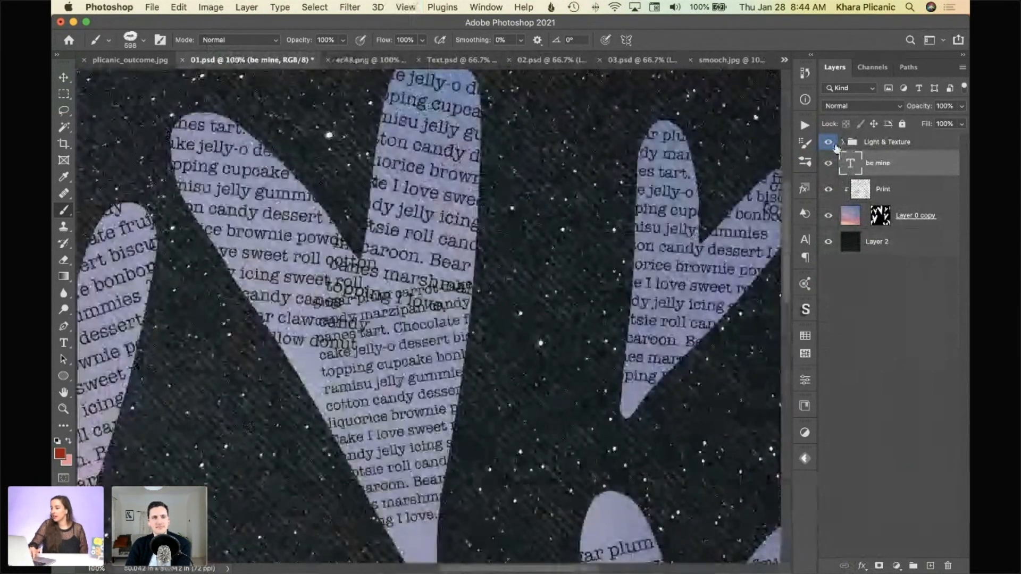
pyautogui.moveTo(829, 164); pyautogui.dragTo(829, 188)
pyautogui.click(829, 188)
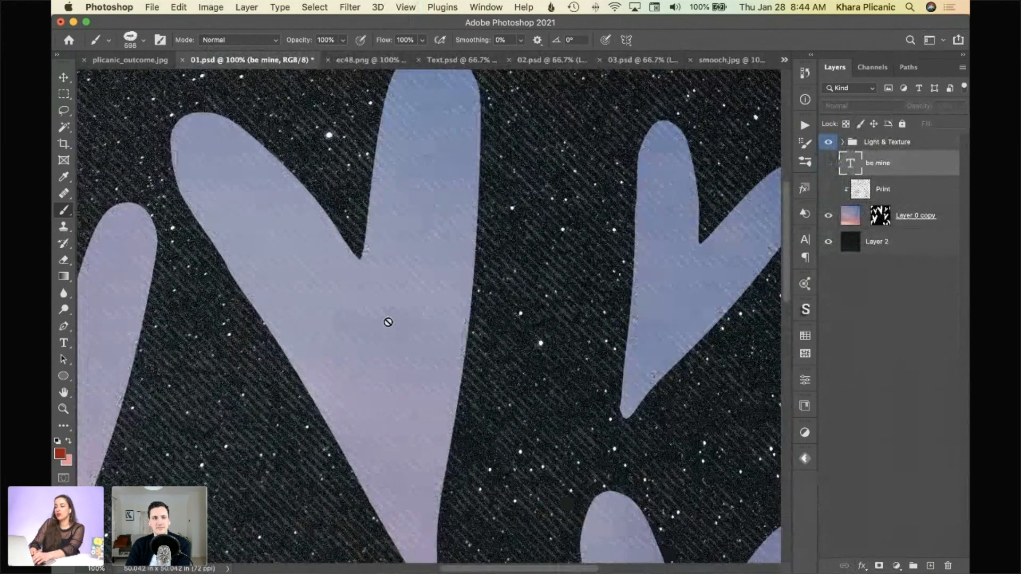
pyautogui.click(829, 240)
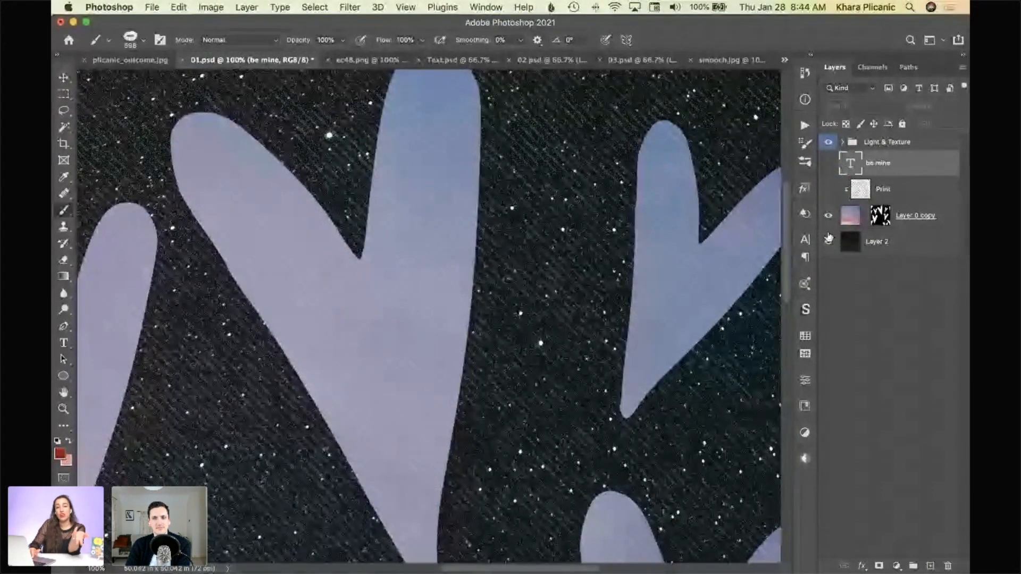
pyautogui.click(829, 240)
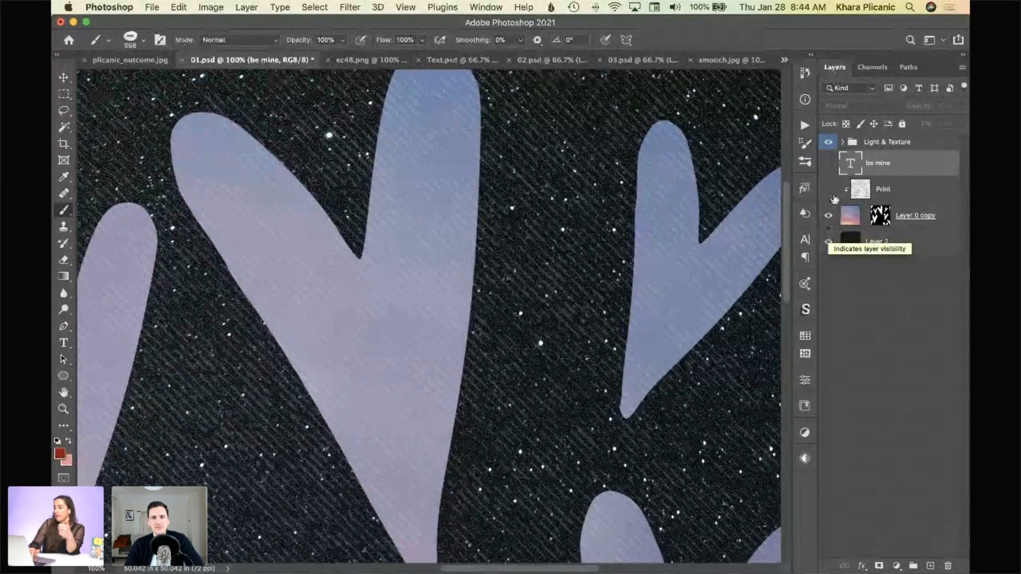
pyautogui.click(828, 189)
pyautogui.click(829, 163)
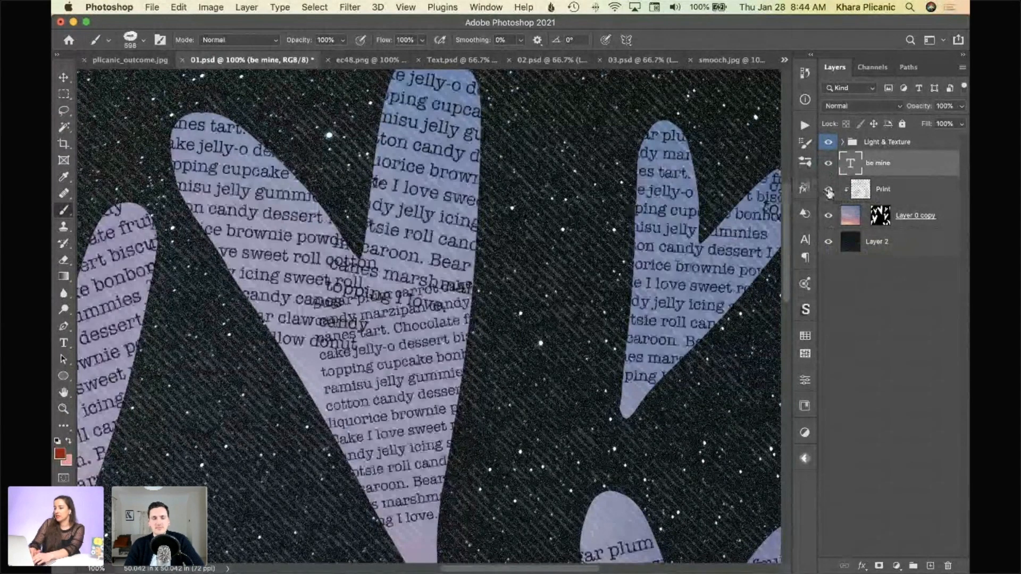
# Hide Light & Texture, be mine, Print and Layer 0 copy, and add a new layer directly above Layer 2
pyautogui.moveTo(828, 215); pyautogui.dragTo(828, 150)
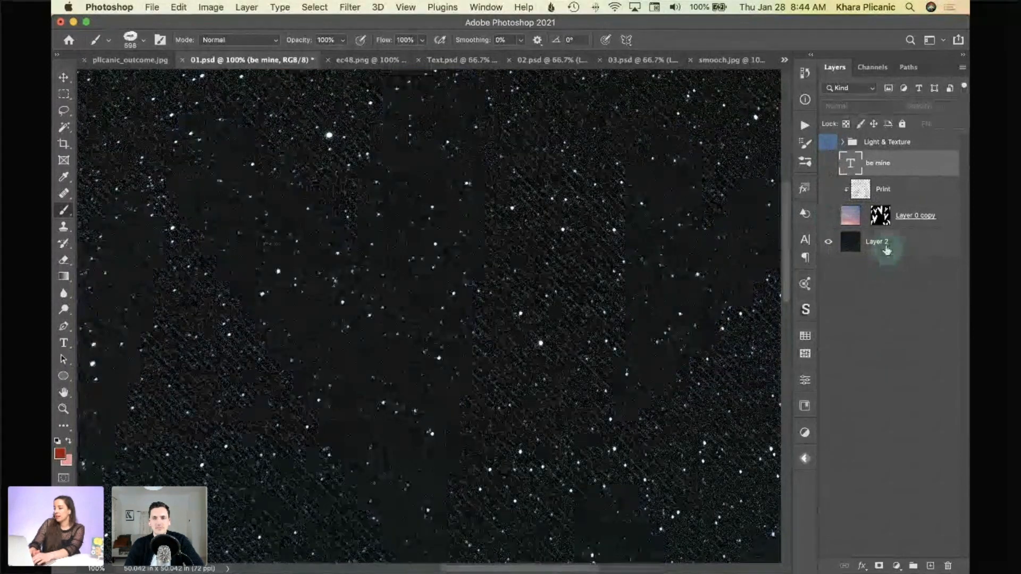
pyautogui.click(910, 494)
pyautogui.click(930, 566)
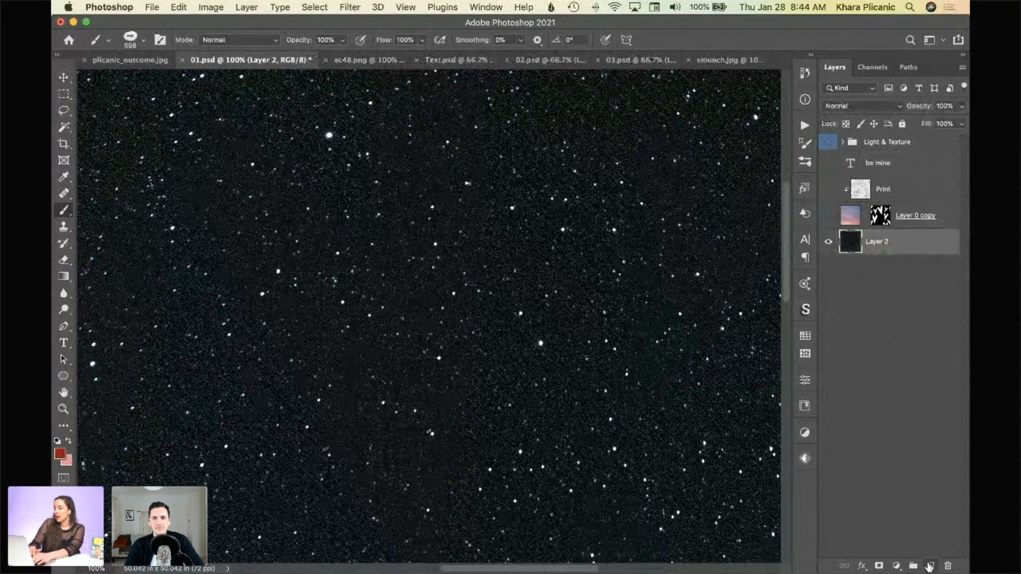
# Choose the Heart brush preset and swap the foreground and background colors so pink is the painting color
pyautogui.click(139, 38)
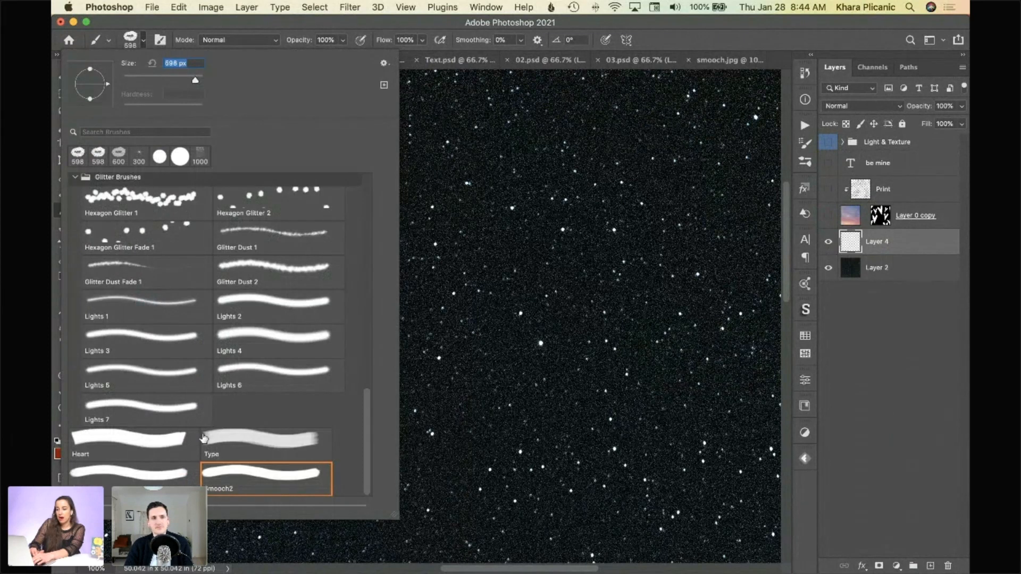
pyautogui.click(133, 444)
pyautogui.click(448, 158)
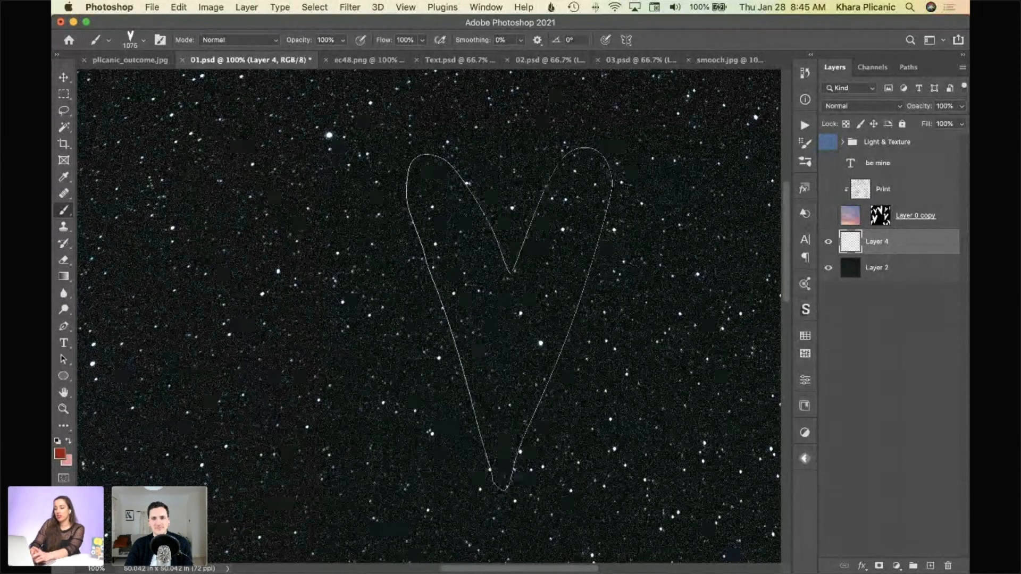
pyautogui.press('x')
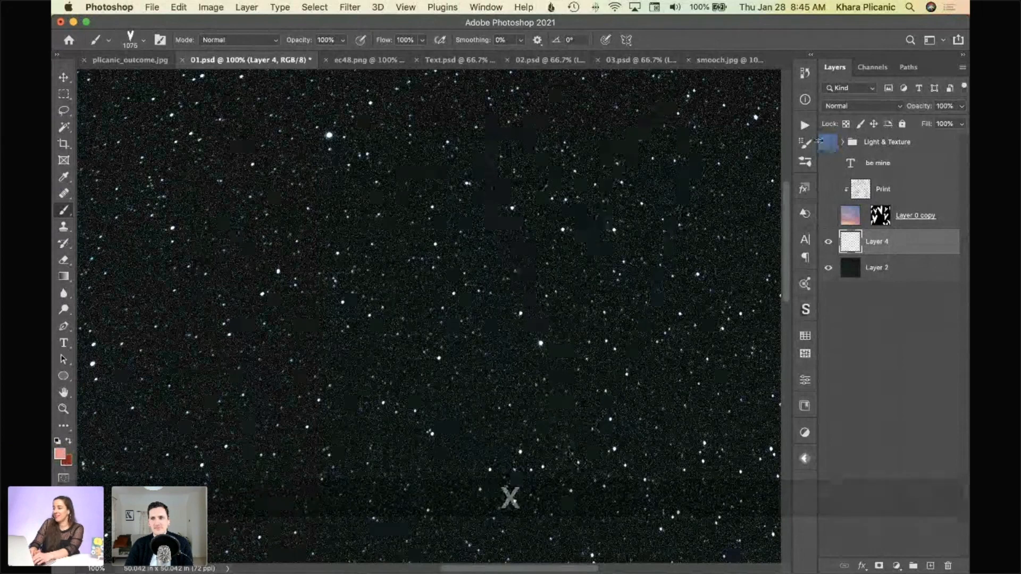
# Set the Heart brush's spacing to 157%, and enable Shape Dynamics with size jitter 38% and angle jitter 7%
pyautogui.click(804, 144)
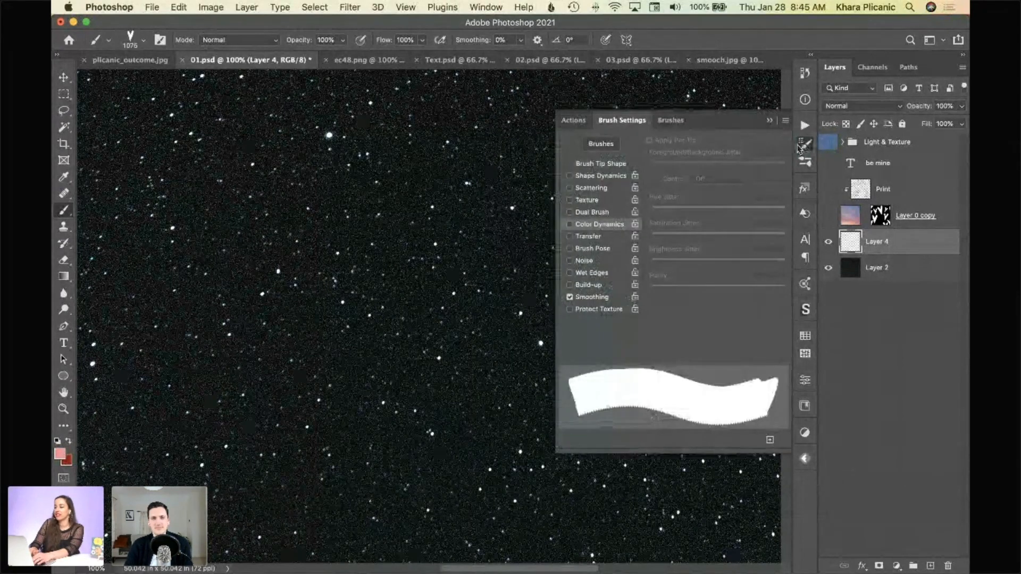
pyautogui.click(611, 164)
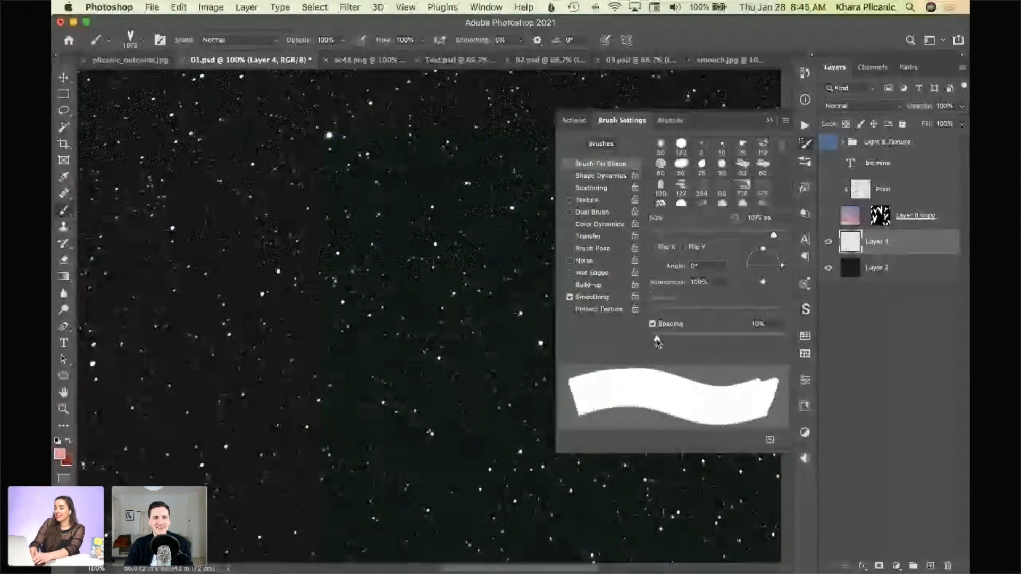
pyautogui.moveTo(658, 341); pyautogui.dragTo(738, 346)
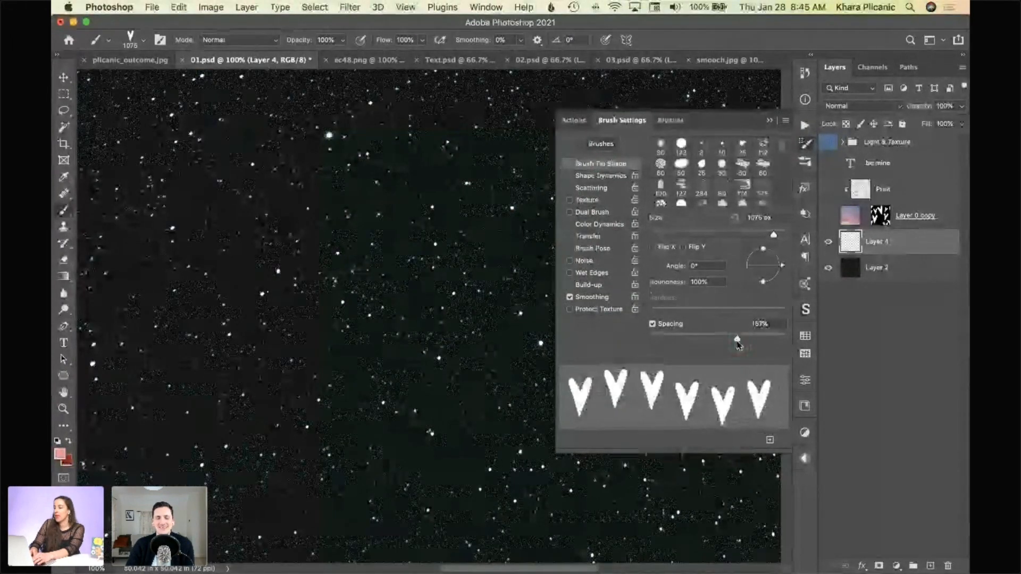
pyautogui.click(611, 179)
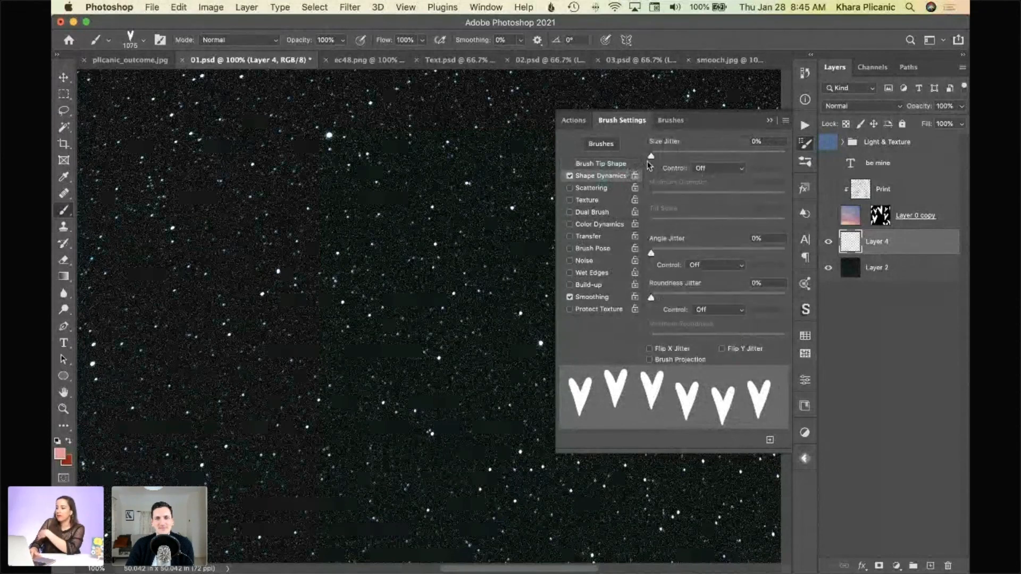
pyautogui.moveTo(651, 157); pyautogui.dragTo(702, 155)
pyautogui.moveTo(651, 253); pyautogui.dragTo(661, 257)
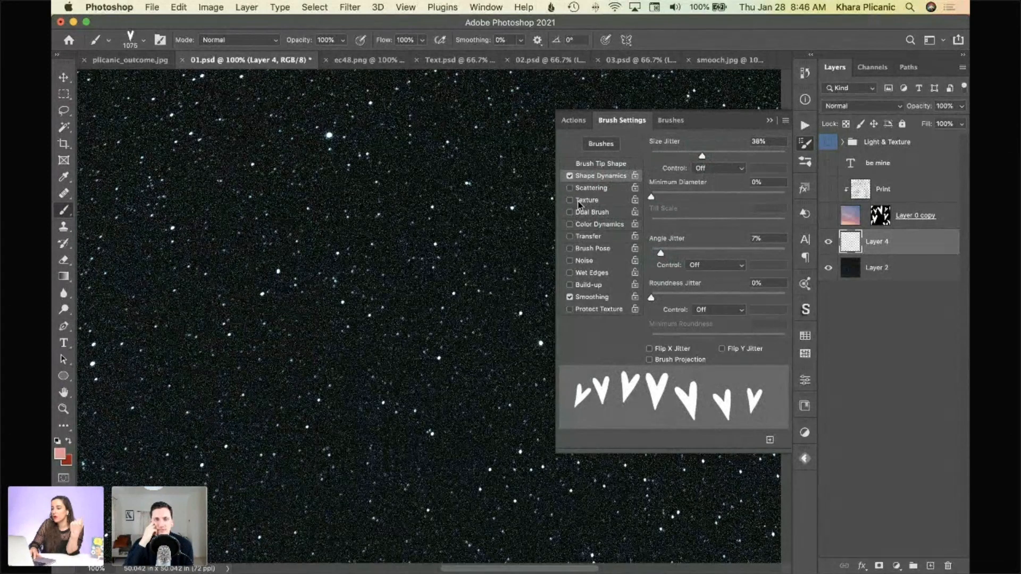
# Enable Texture for the Heart brush and enlarge the pattern picker to browse its pattern groups and options
pyautogui.click(581, 204)
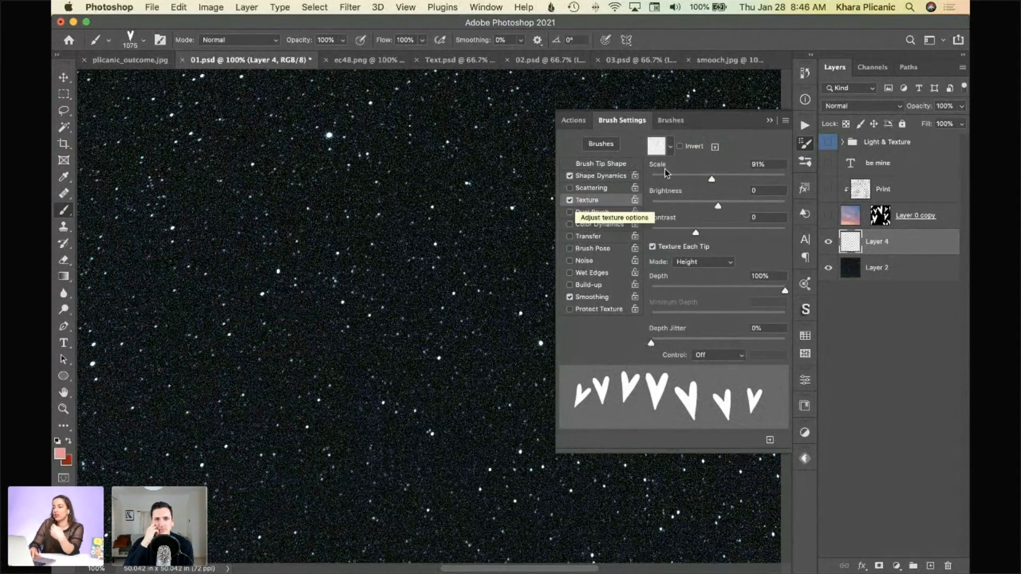
pyautogui.click(671, 148)
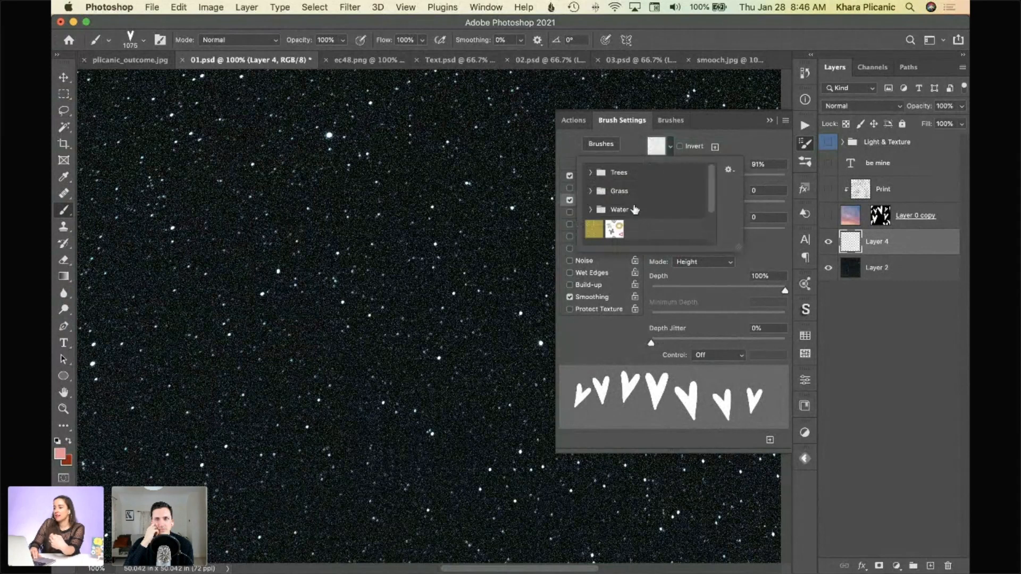
pyautogui.scroll(-3, 634, 210)
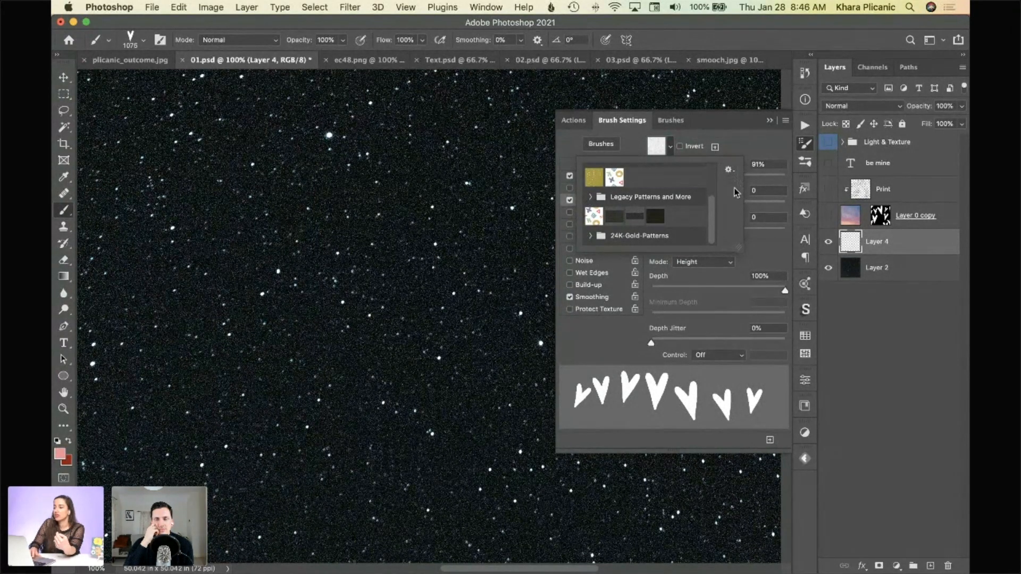
pyautogui.moveTo(741, 252); pyautogui.dragTo(786, 327)
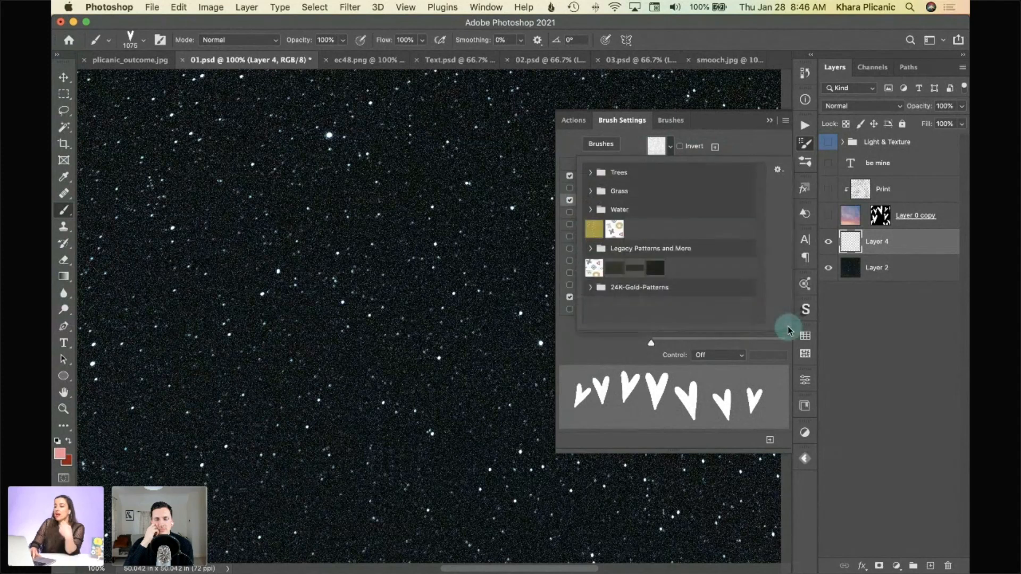
pyautogui.click(778, 170)
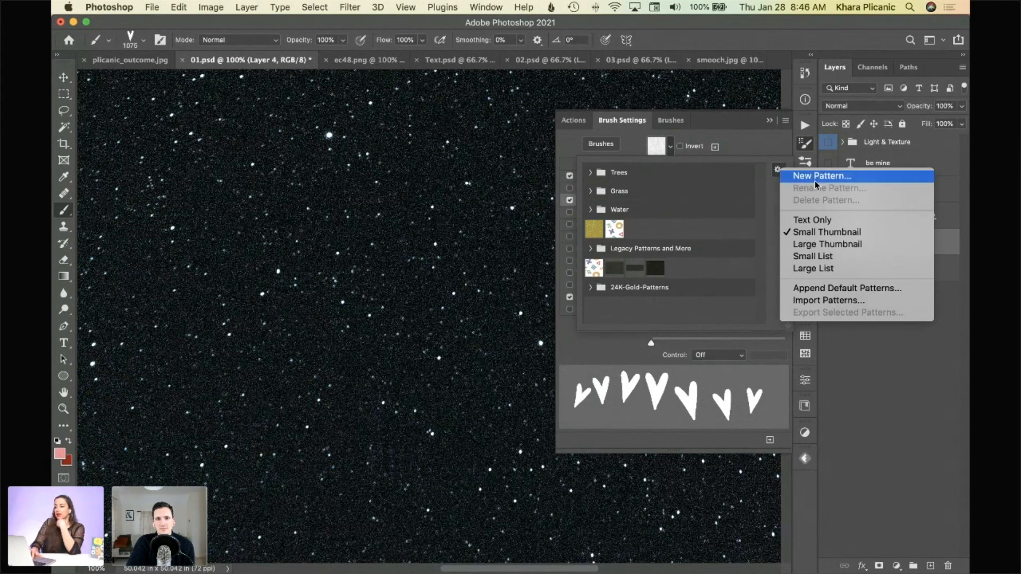
pyautogui.click(745, 128)
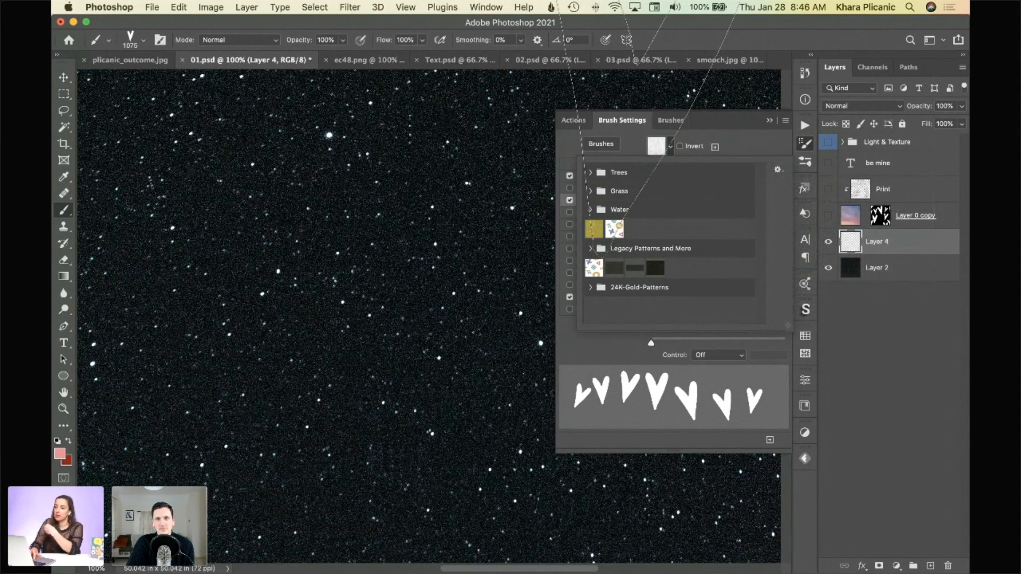
# Show the Patterns panel and locate its option for loading Legacy Patterns and More
pyautogui.click(487, 8)
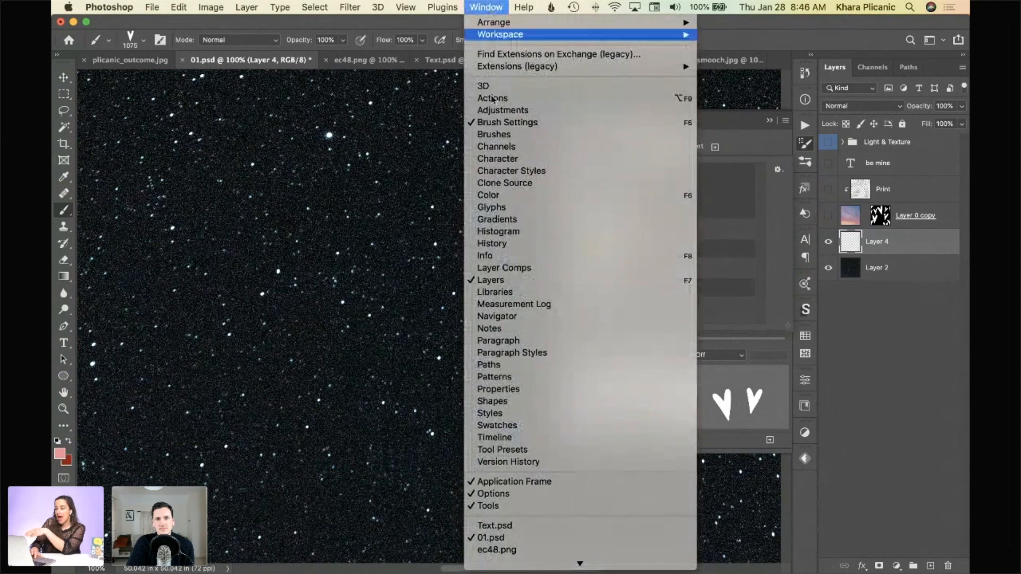
pyautogui.click(487, 377)
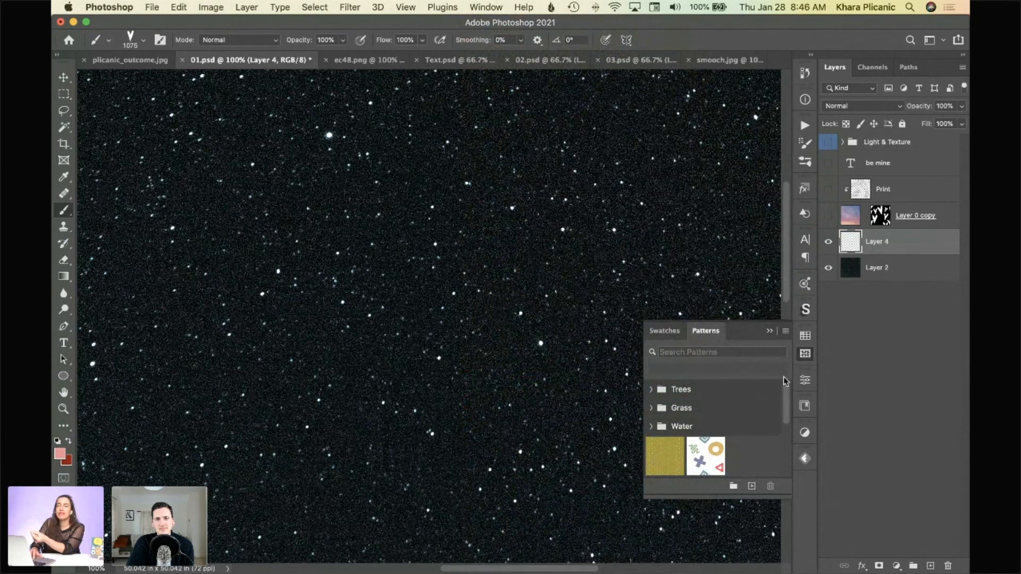
pyautogui.click(786, 334)
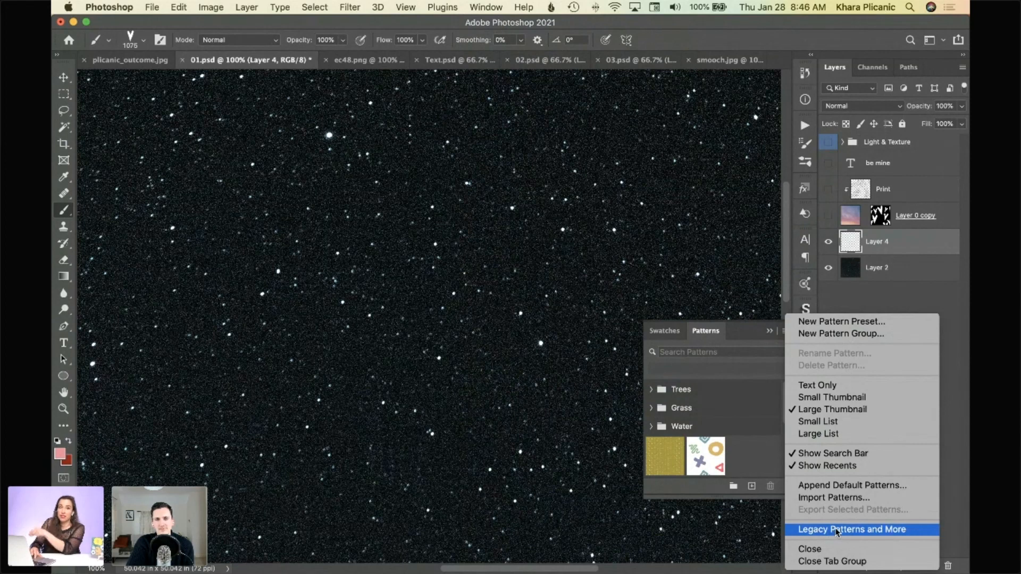
pyautogui.click(806, 148)
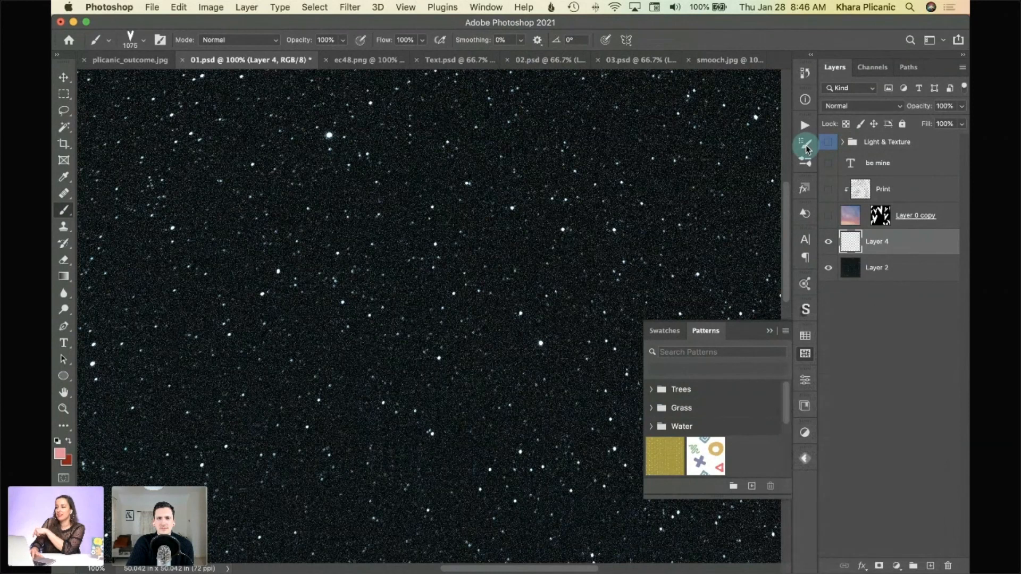
# Set the brush texture to the 150 by 150 pixel Canvas pattern from Artist Surfaces in Legacy Patterns
pyautogui.click(806, 148)
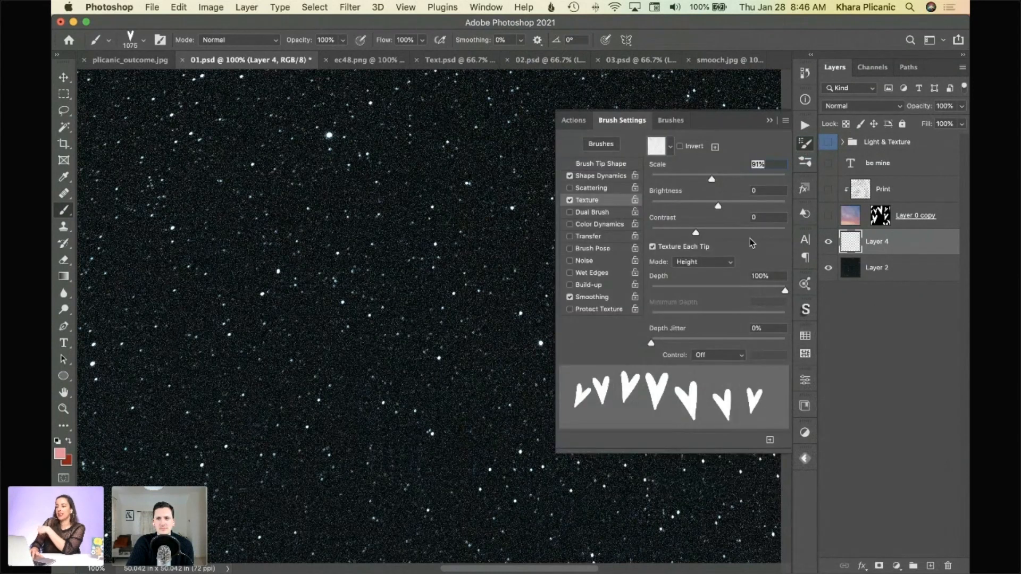
pyautogui.click(670, 151)
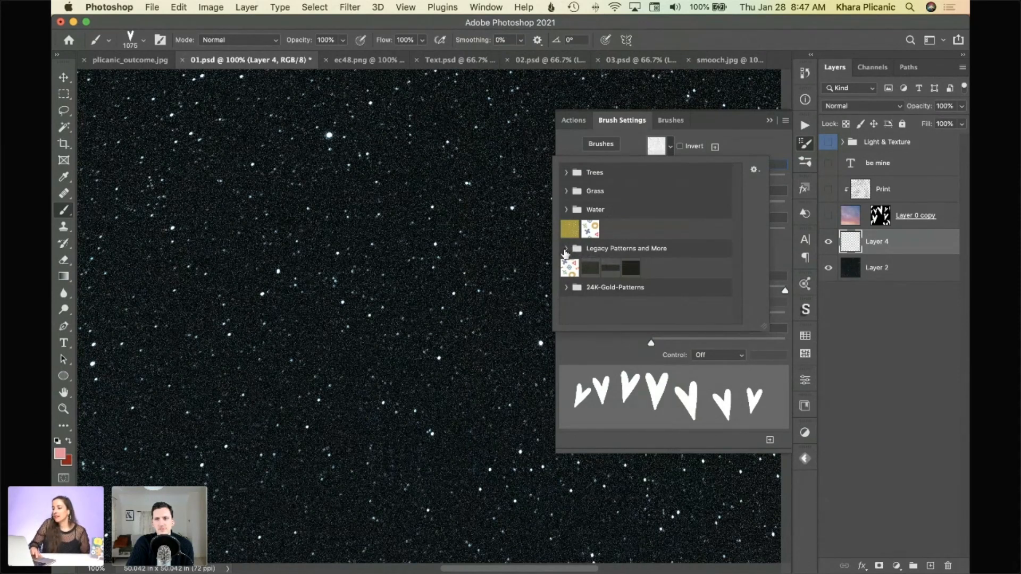
pyautogui.click(566, 250)
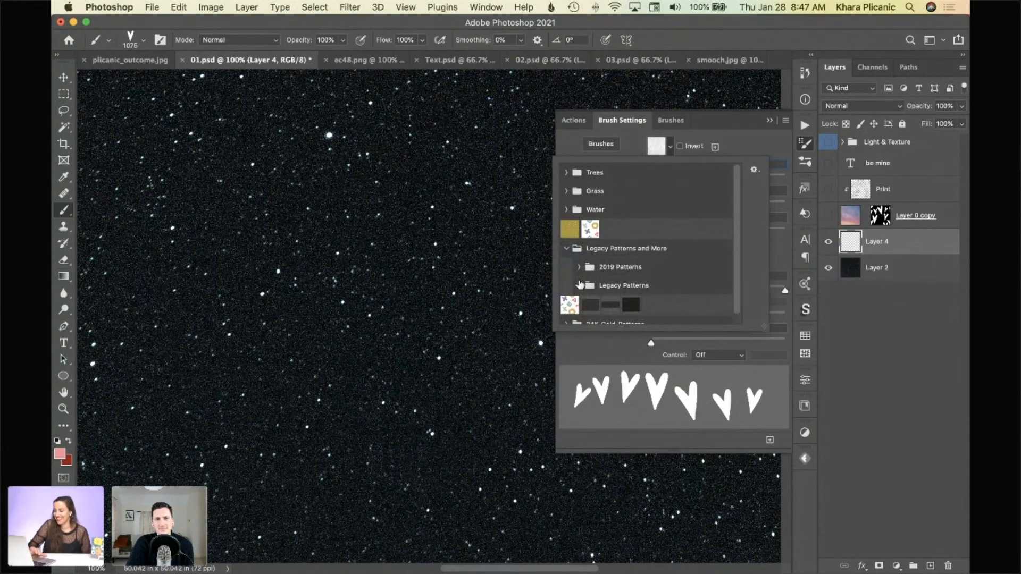
pyautogui.click(580, 285)
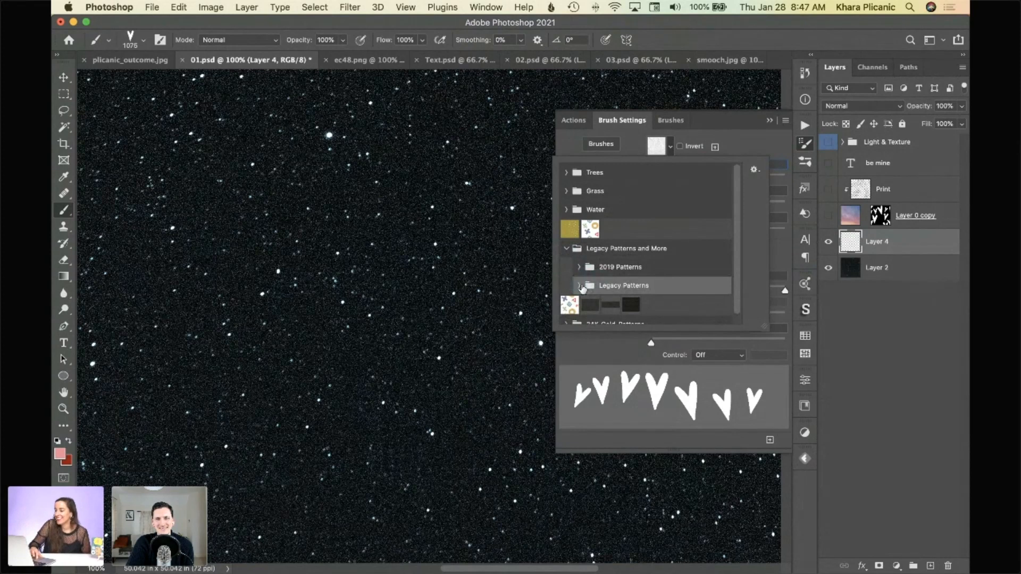
pyautogui.click(579, 288)
pyautogui.scroll(-3, 620, 280)
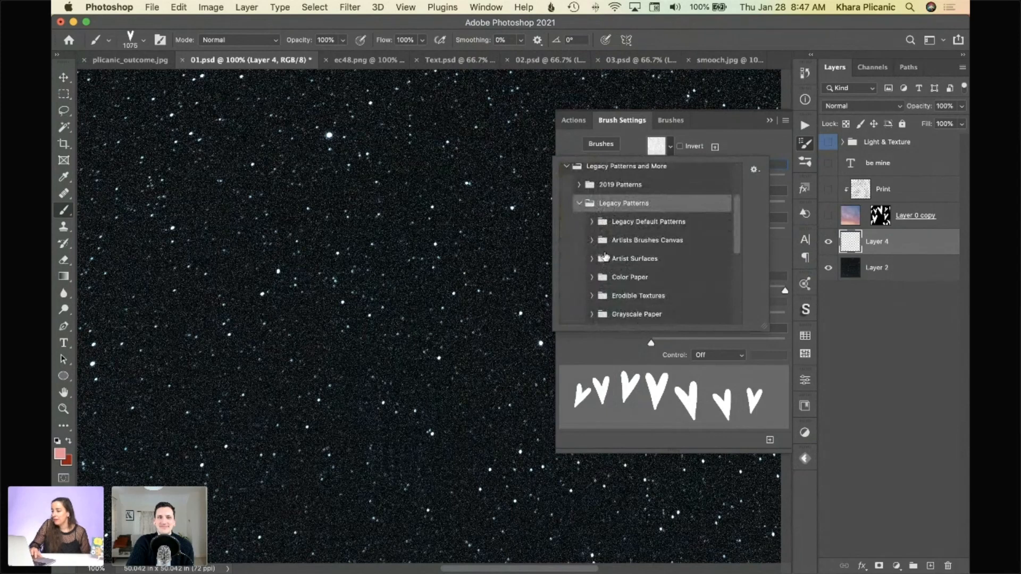
pyautogui.click(591, 258)
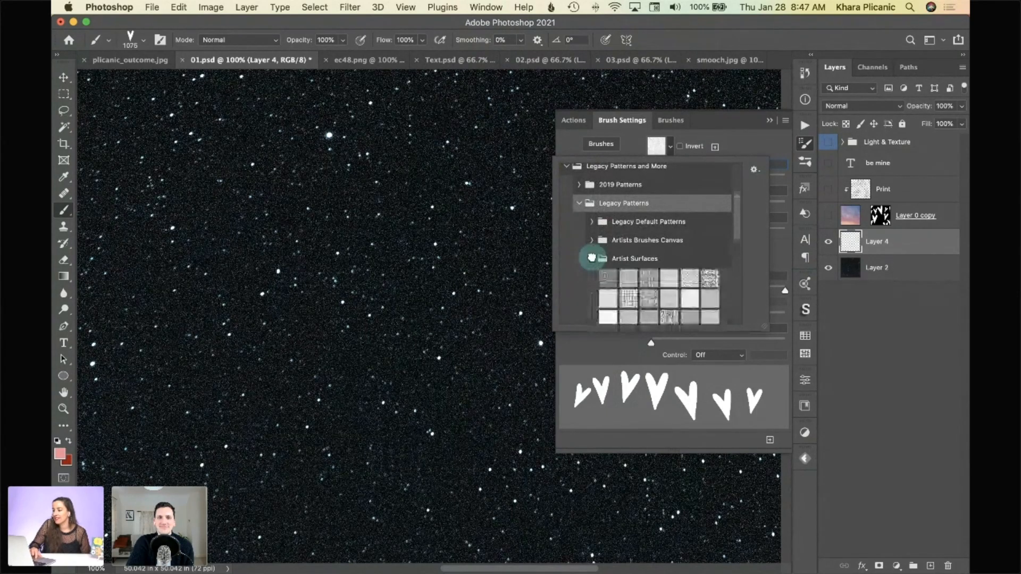
pyautogui.scroll(-2, 641, 298)
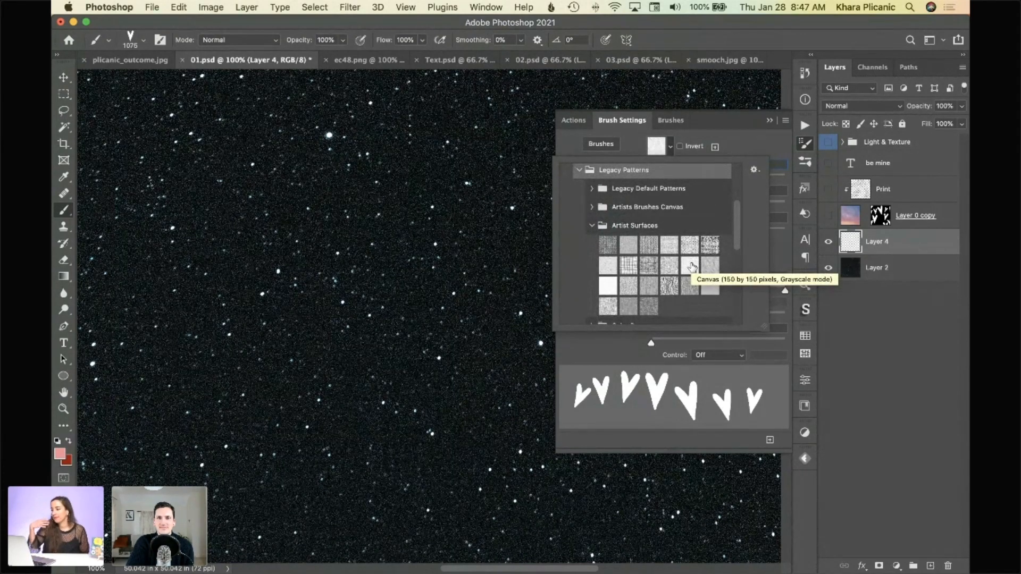
pyautogui.click(691, 266)
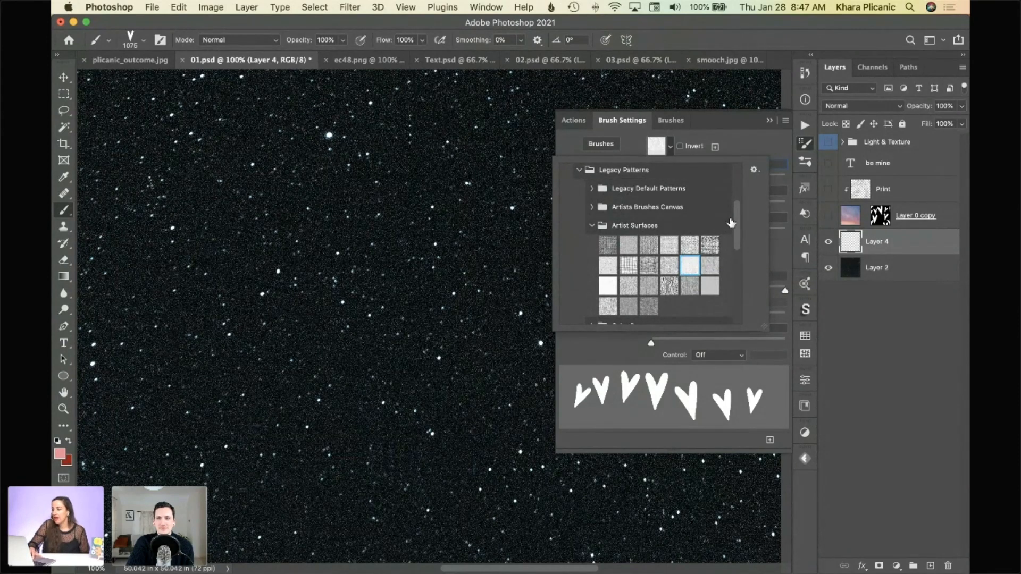
pyautogui.click(694, 137)
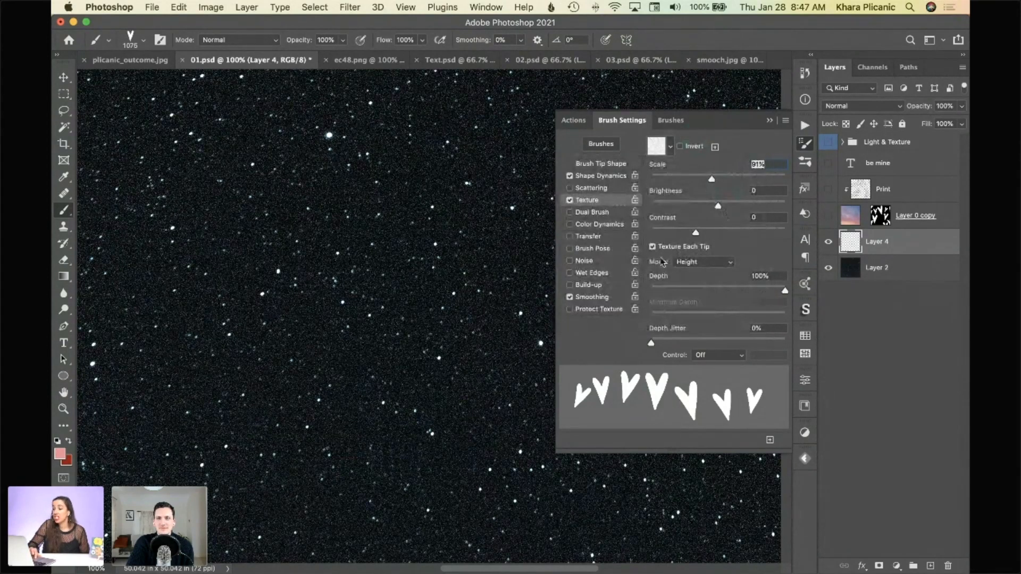
# Set the brush's texture mode to Multiply and collapse the brush settings
pyautogui.click(707, 264)
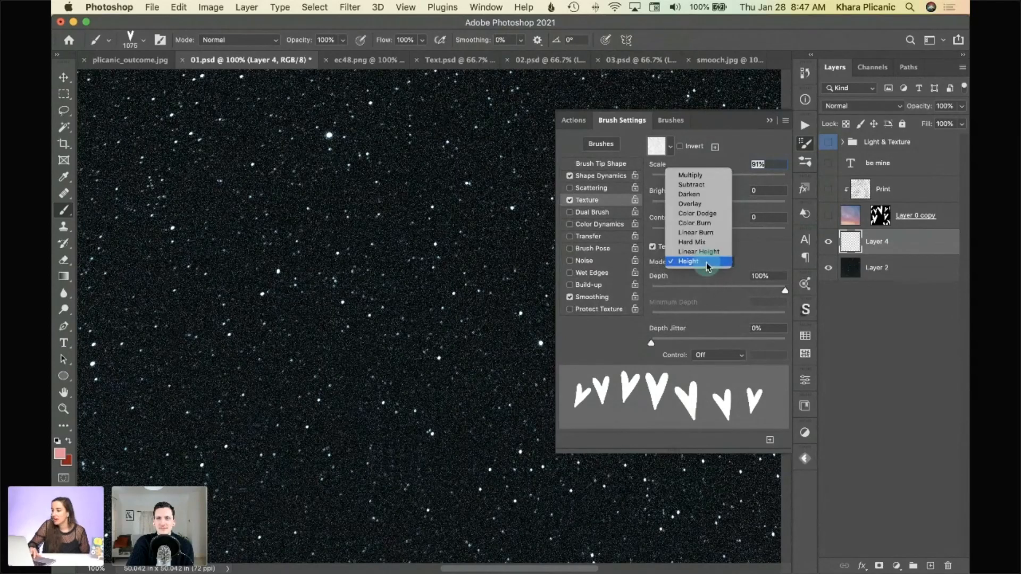
pyautogui.click(707, 178)
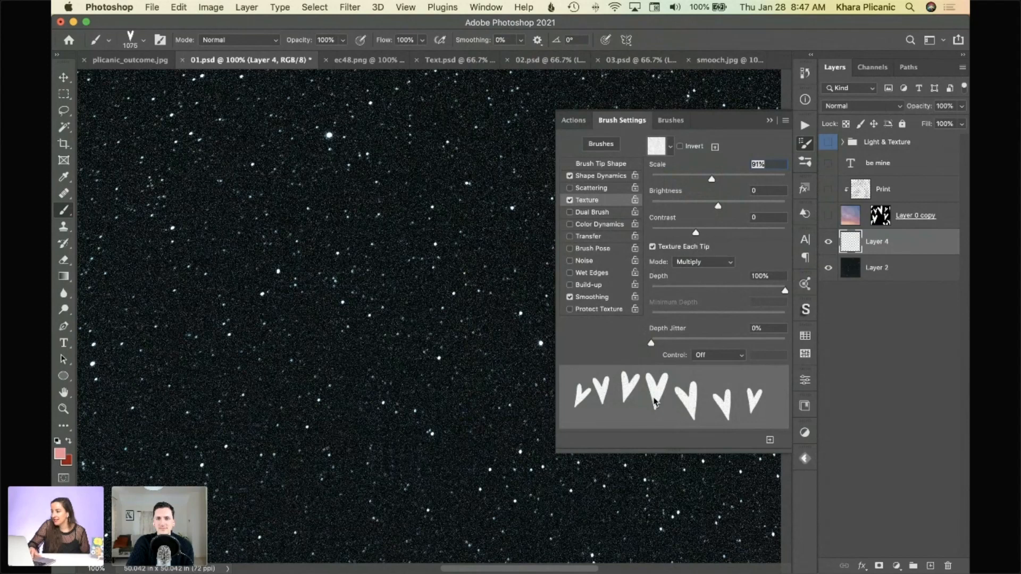
pyautogui.click(770, 121)
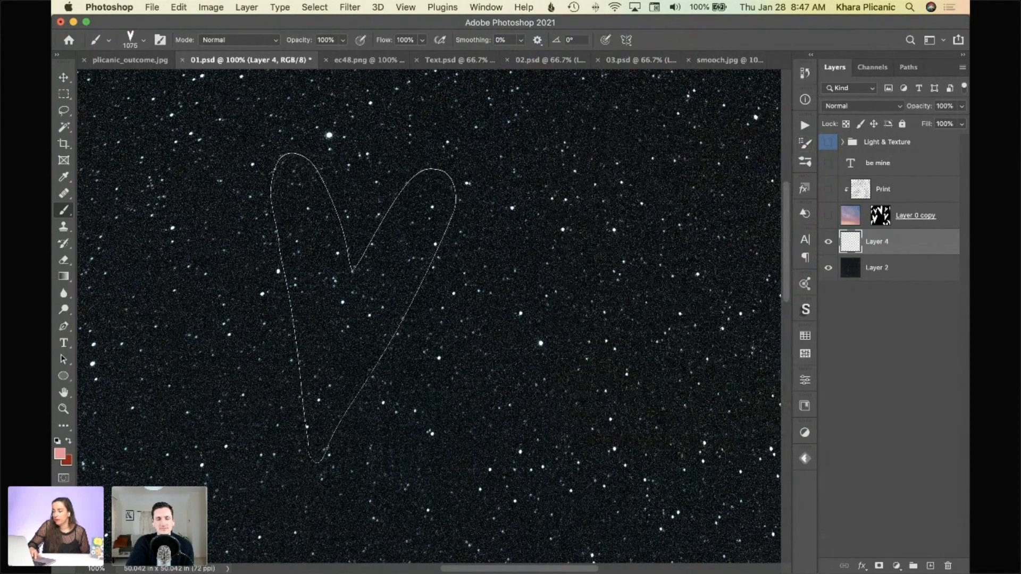
# Stamp one large pink heart on Layer 4 over the starry background and examine its canvas texture up close
pyautogui.click(347, 311)
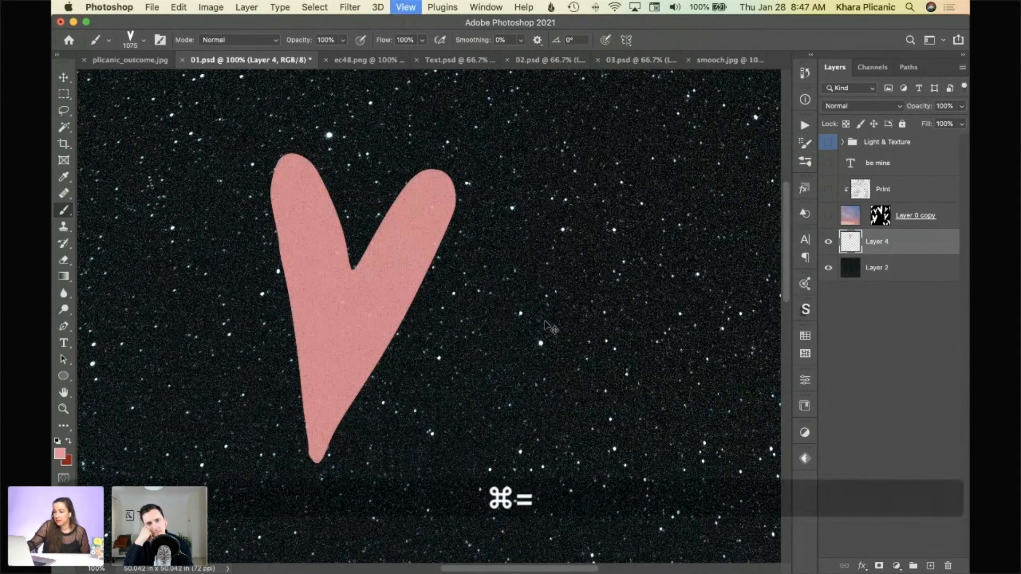
pyautogui.press('super+equal')
pyautogui.press('super+equal')
pyautogui.press('super+equal')
pyautogui.hscroll(-5, 312, 348)
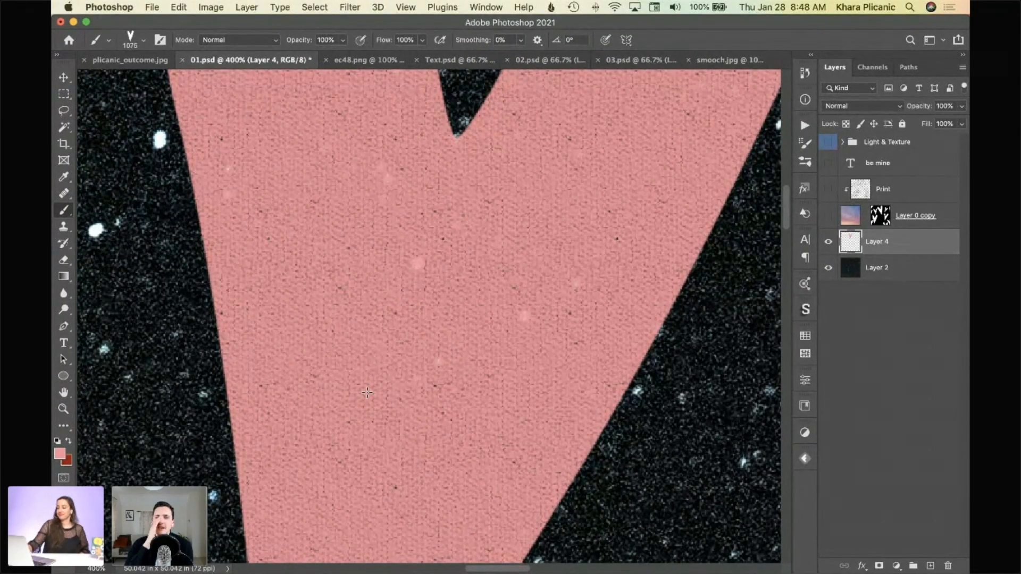
pyautogui.press('super+minus')
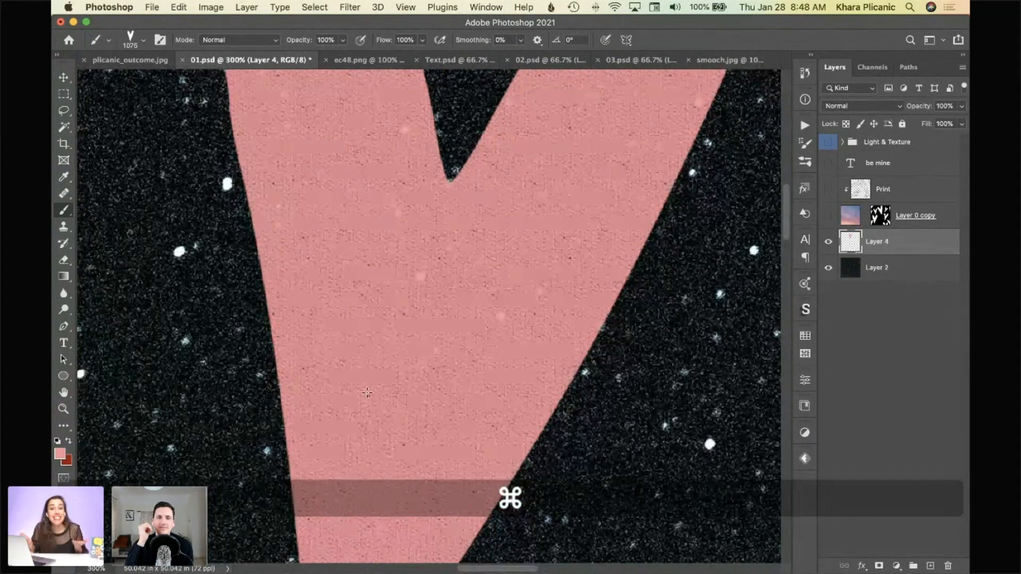
# Save the current brush as a new preset named Heart Textured Cool, with tool settings included and color left out
pyautogui.click(132, 39)
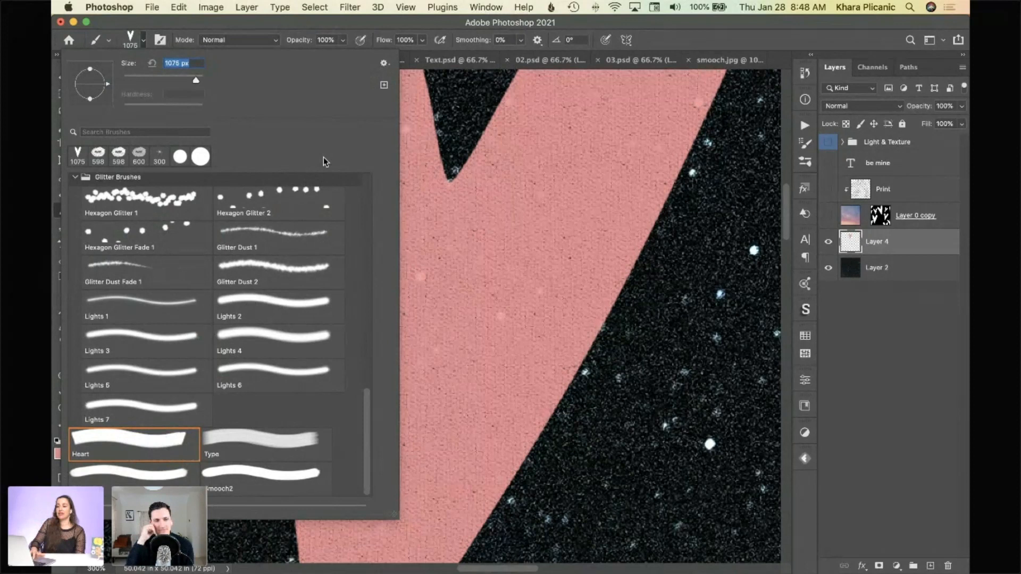
pyautogui.click(384, 85)
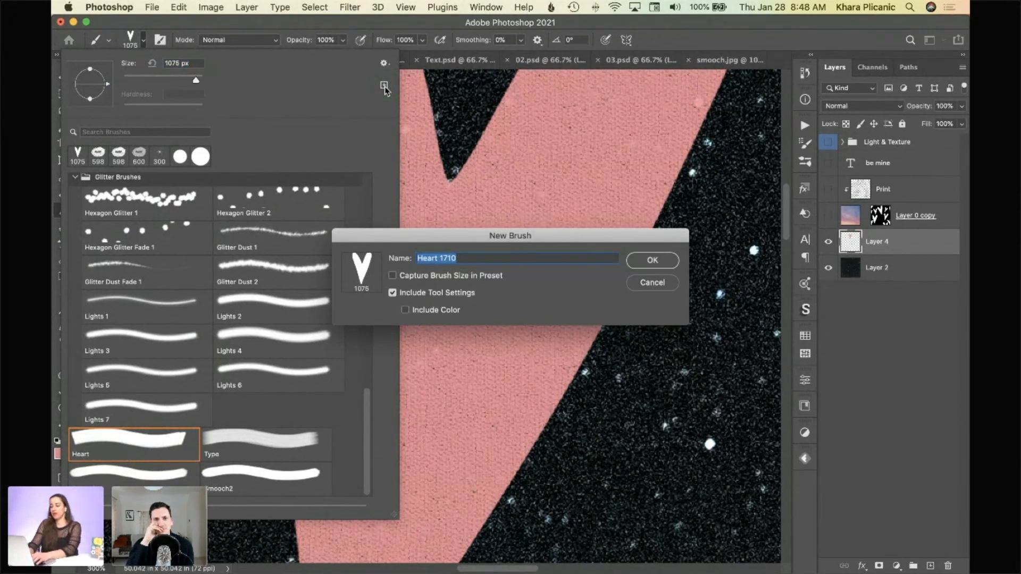
pyautogui.write('Heart T')
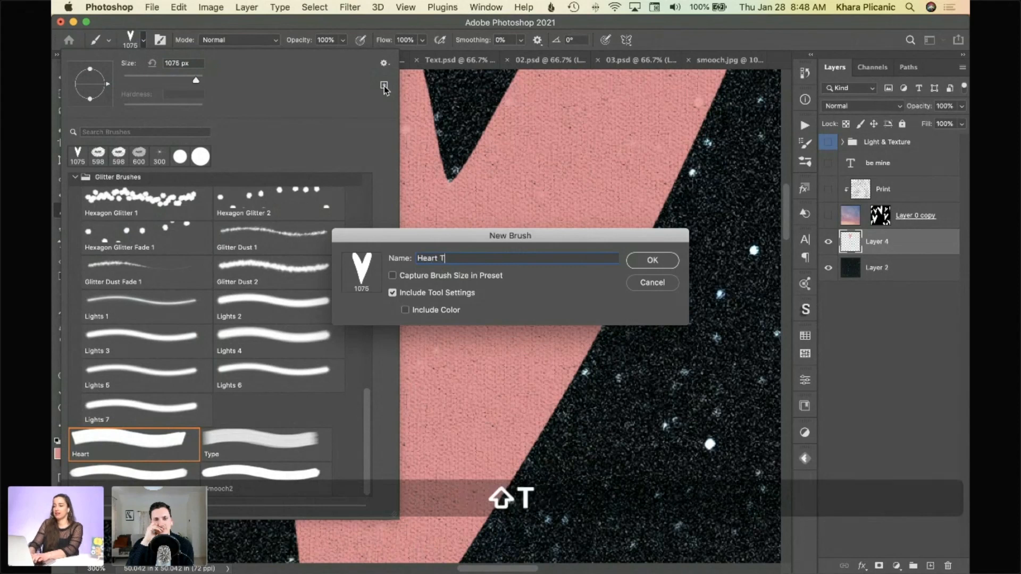
pyautogui.write('extured')
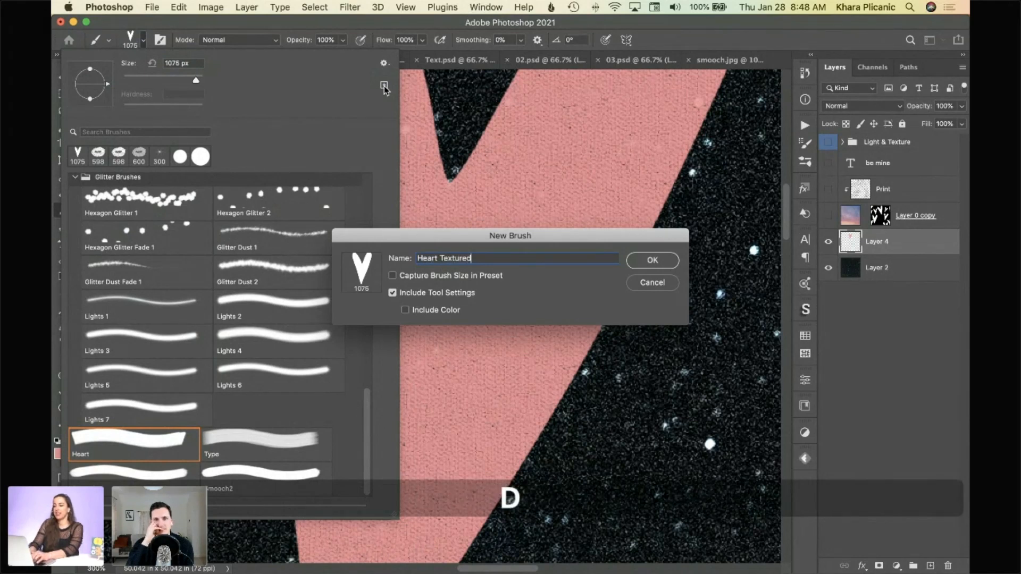
pyautogui.write(' Cool')
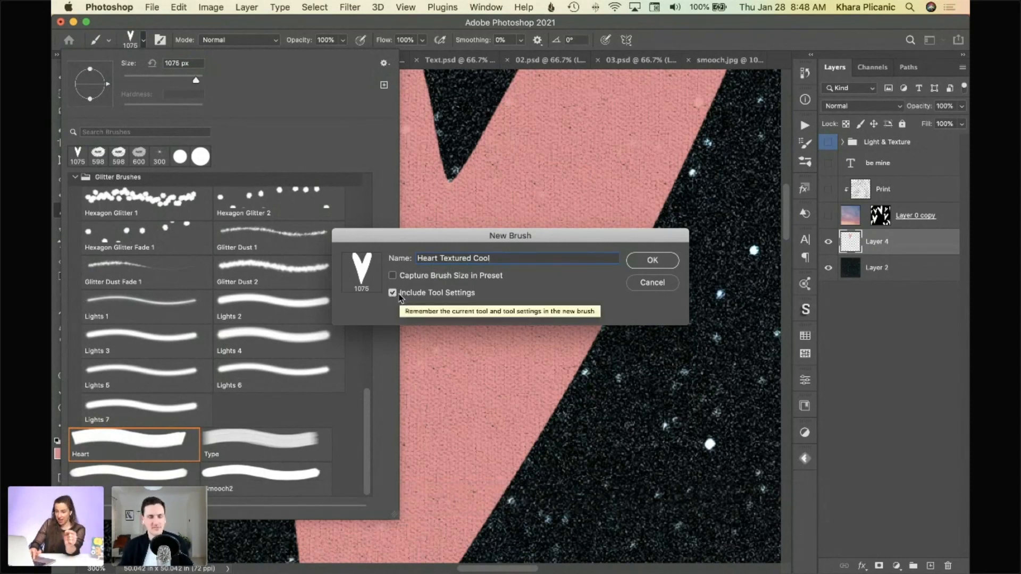
pyautogui.click(394, 293)
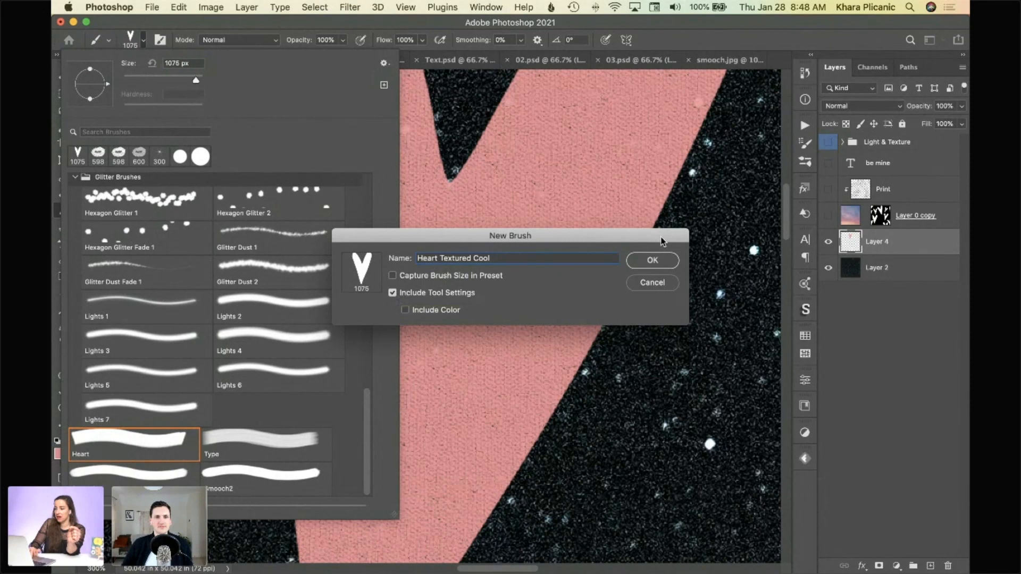
pyautogui.click(655, 261)
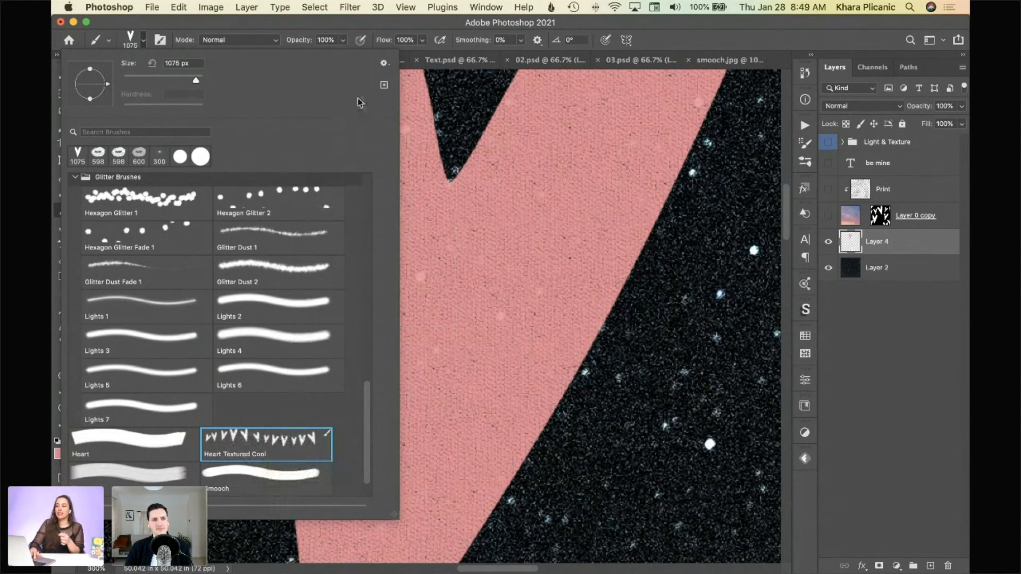
# Review the new brush preset dialog again and locate the Export Selected Brushes option for the presets
pyautogui.click(385, 86)
pyautogui.click(651, 258)
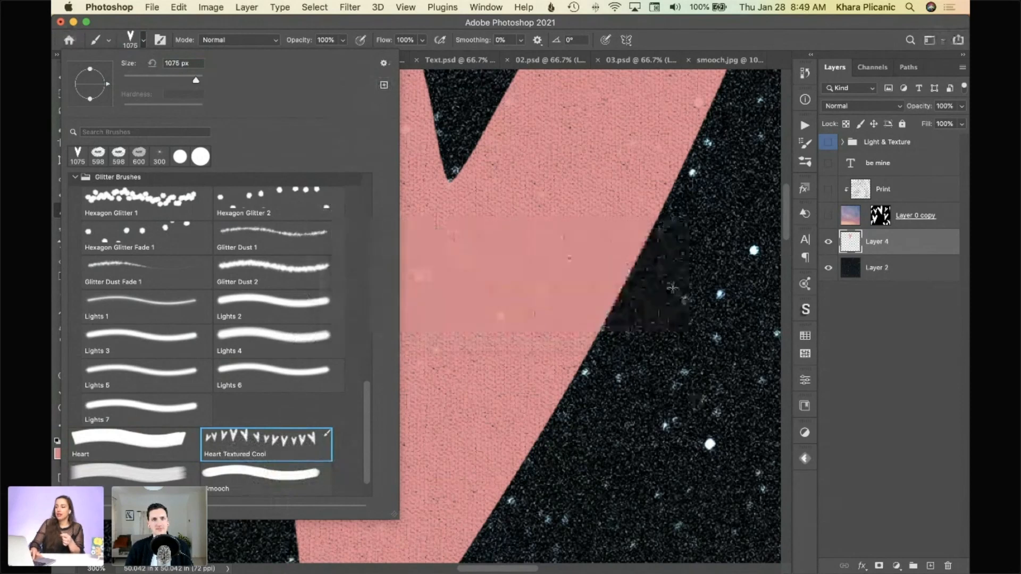
pyautogui.click(383, 64)
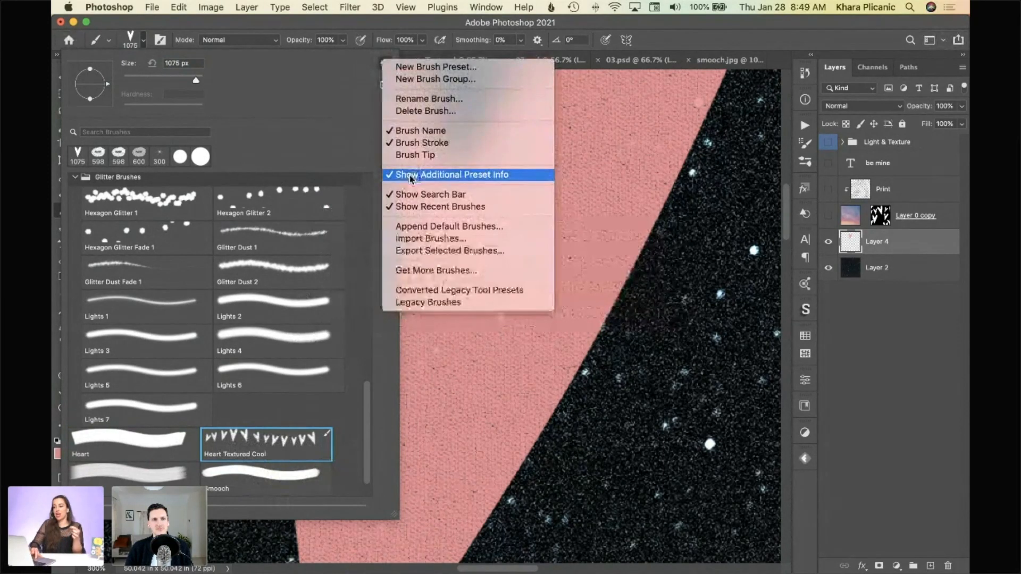
pyautogui.click(423, 251)
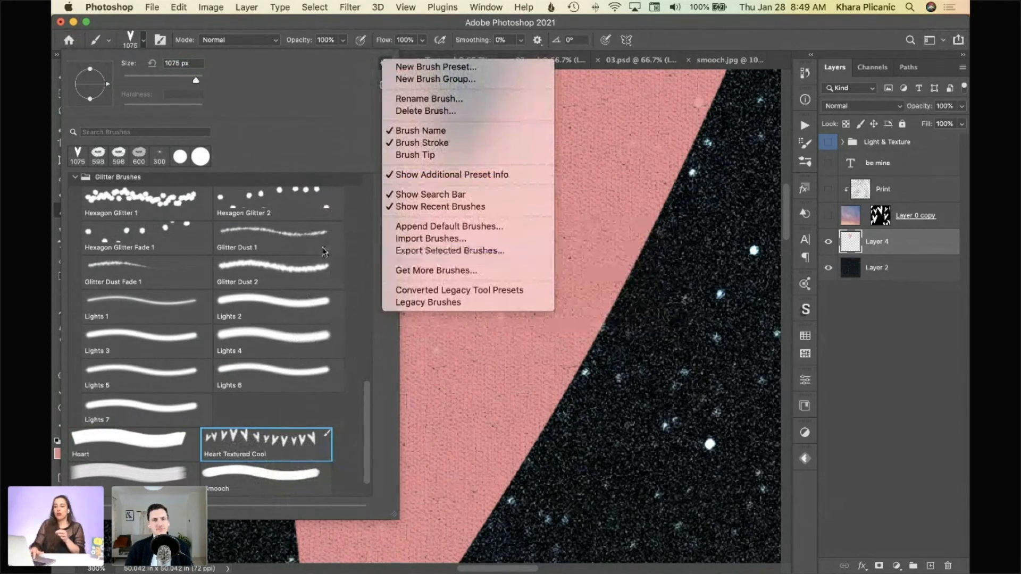
# Select the brush presets from Hexagon Glitter Fade 1 through Smooch, review the export option for several brushes, and close the preset picker
pyautogui.click(155, 244)
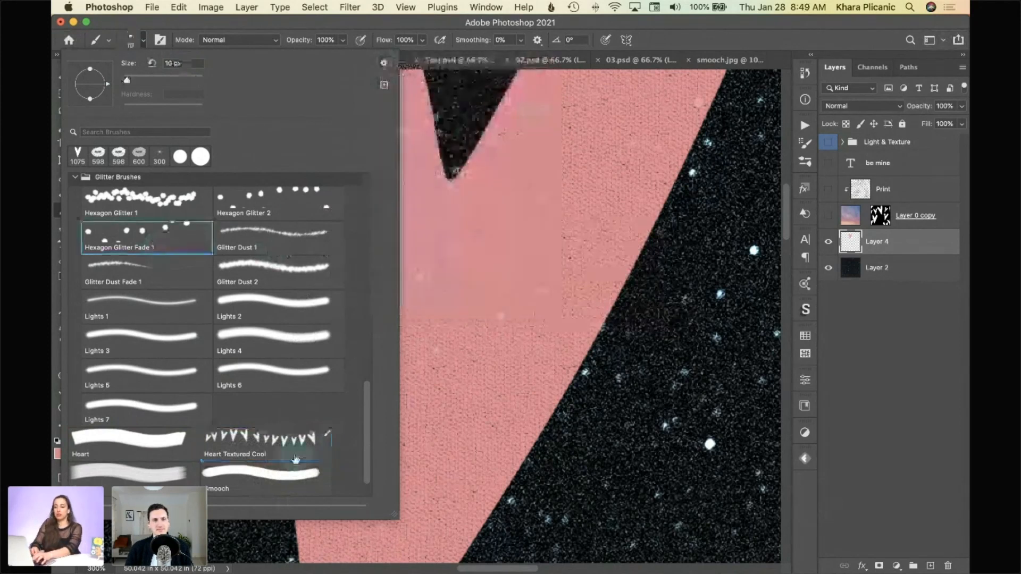
pyautogui.keyDown('shift'); pyautogui.click(285, 483); pyautogui.keyUp('shift')
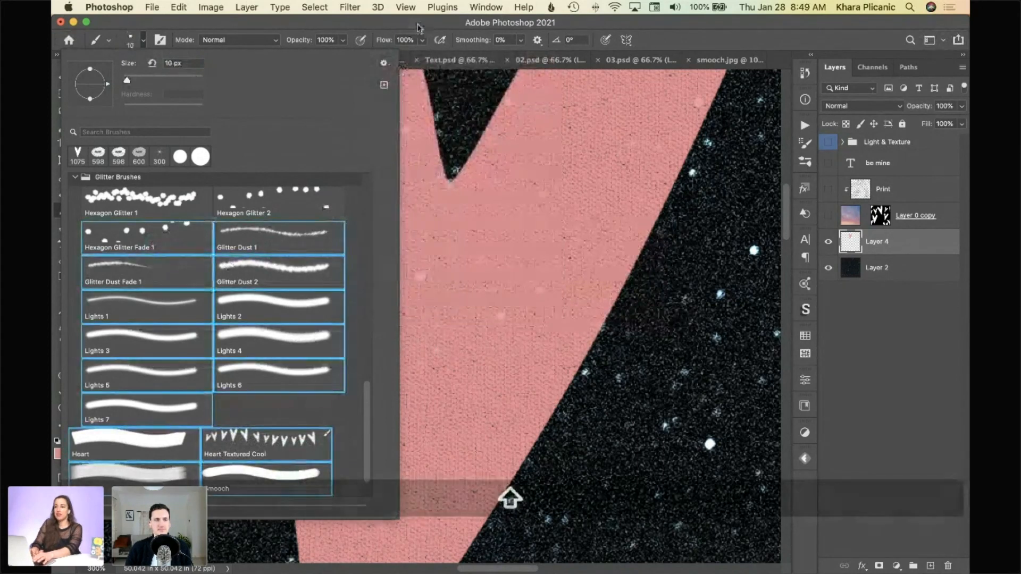
pyautogui.click(384, 63)
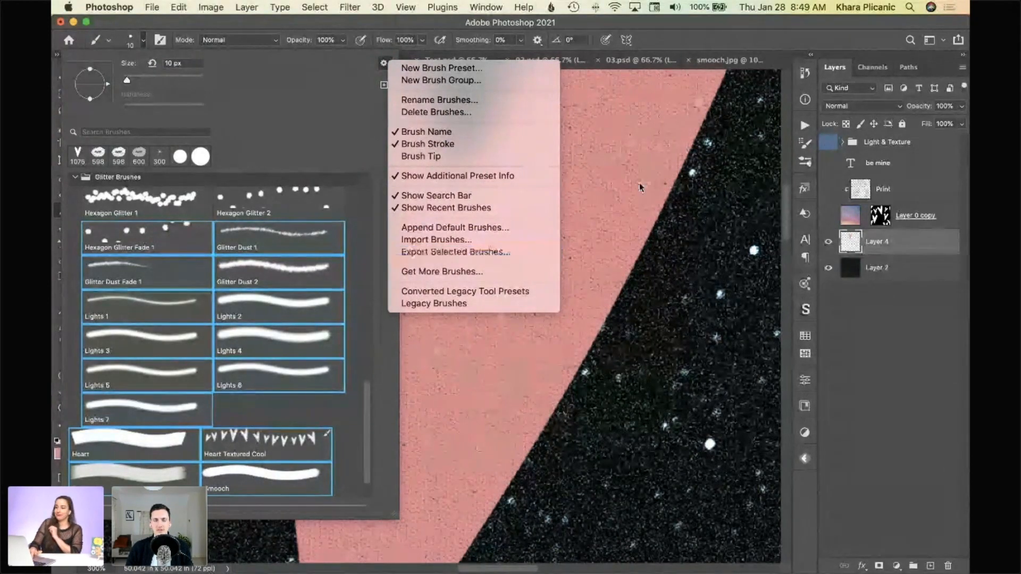
pyautogui.click(746, 9)
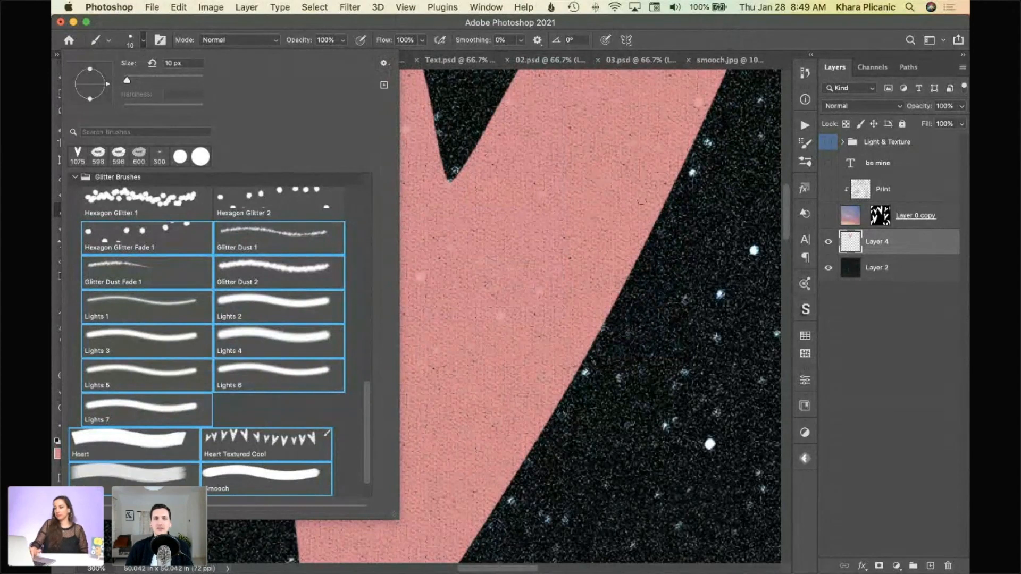
pyautogui.click(857, 318)
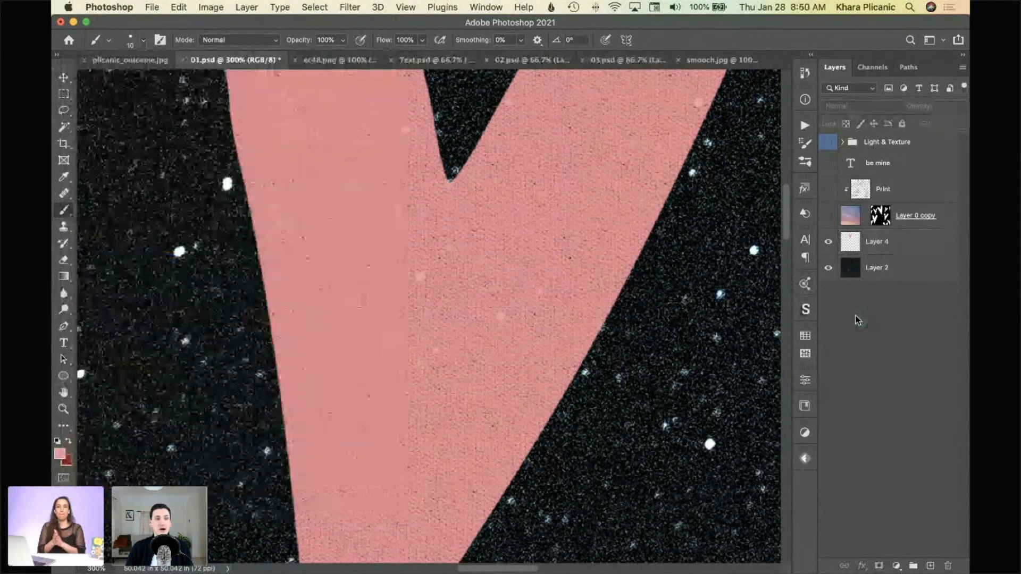